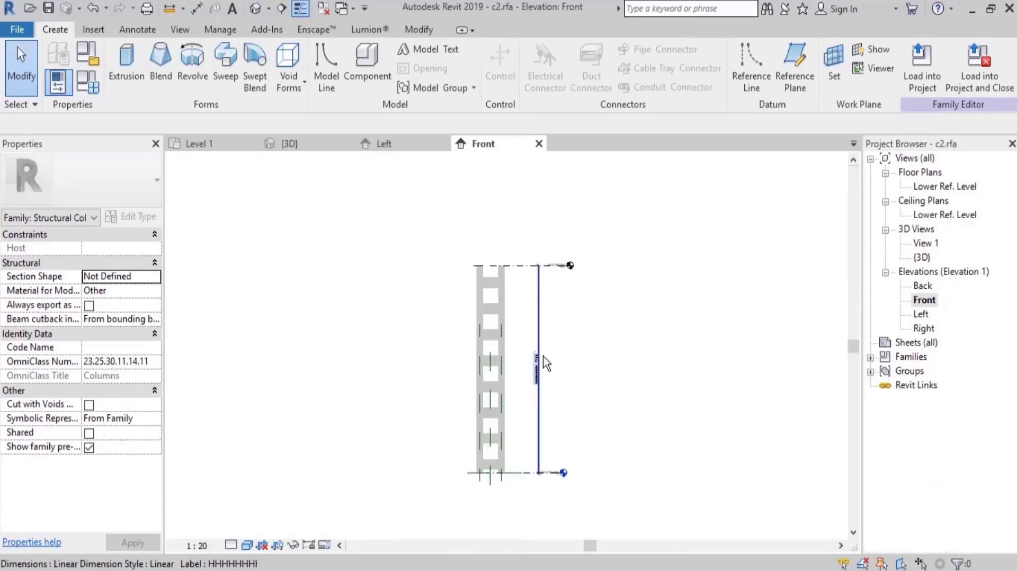
# Raise the Upper Ref Level in the front elevation to an elevation of 10200.
pyautogui.click(525, 265)
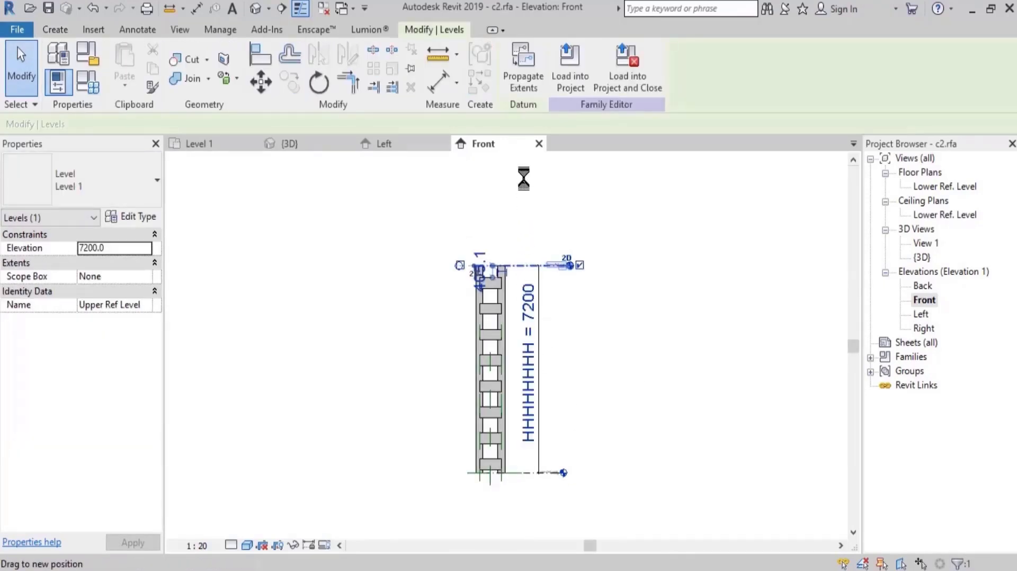
pyautogui.moveTo(525, 265); pyautogui.dragTo(523, 179)
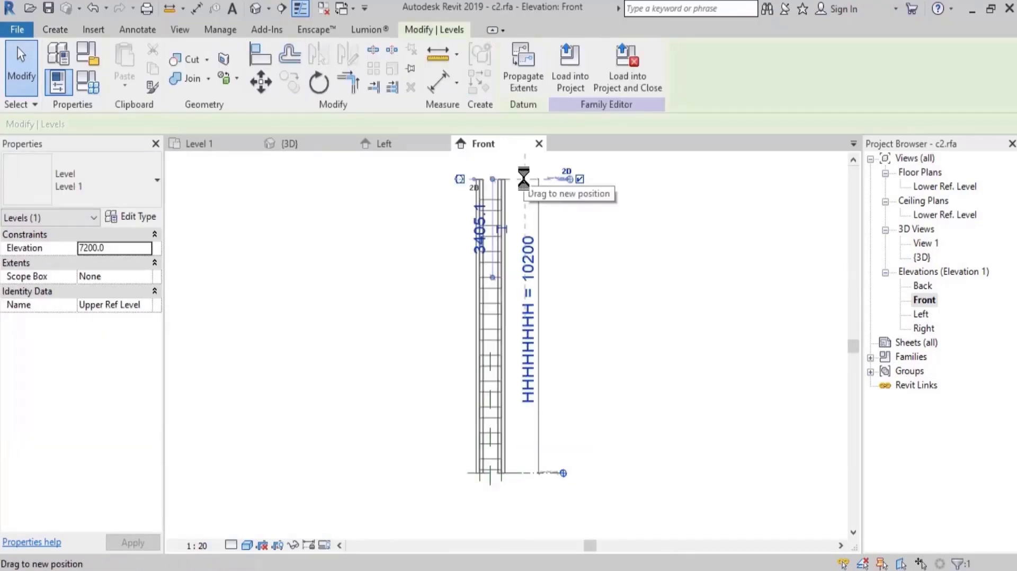
pyautogui.click(639, 249)
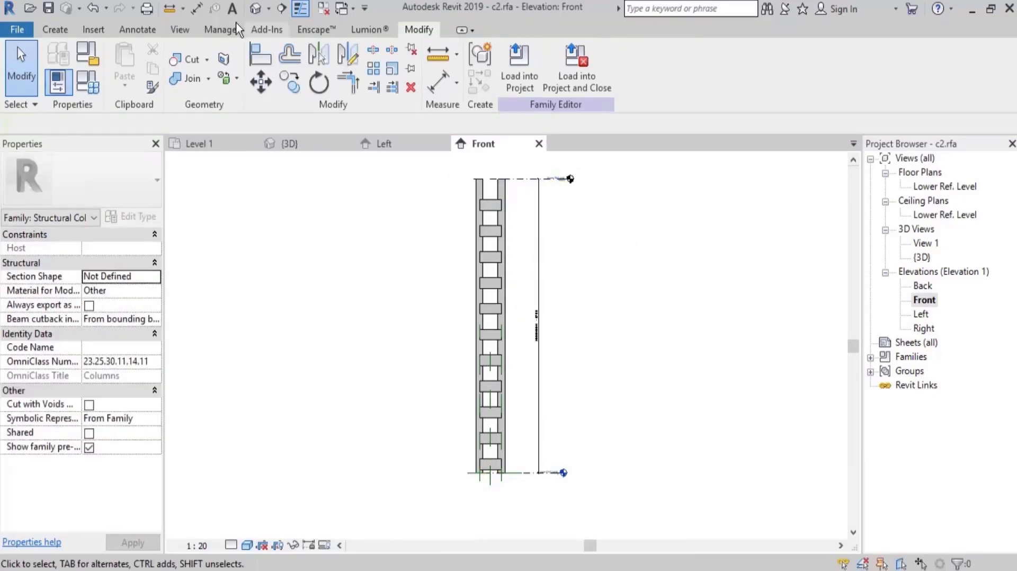
# Examine the upper end of the built-up column in 3D, checking each of its two I-section columns.
pyautogui.click(255, 8)
pyautogui.keyDown('shift'); pyautogui.moveTo(520, 300); pyautogui.dragTo(582, 377, button='middle'); pyautogui.keyUp('shift')
pyautogui.scroll(4, 599, 341)
pyautogui.keyDown('shift'); pyautogui.moveTo(599, 341); pyautogui.dragTo(588, 309, button='middle'); pyautogui.keyUp('shift')
pyautogui.scroll(3, 400, 216)
pyautogui.scroll(3, 439, 409)
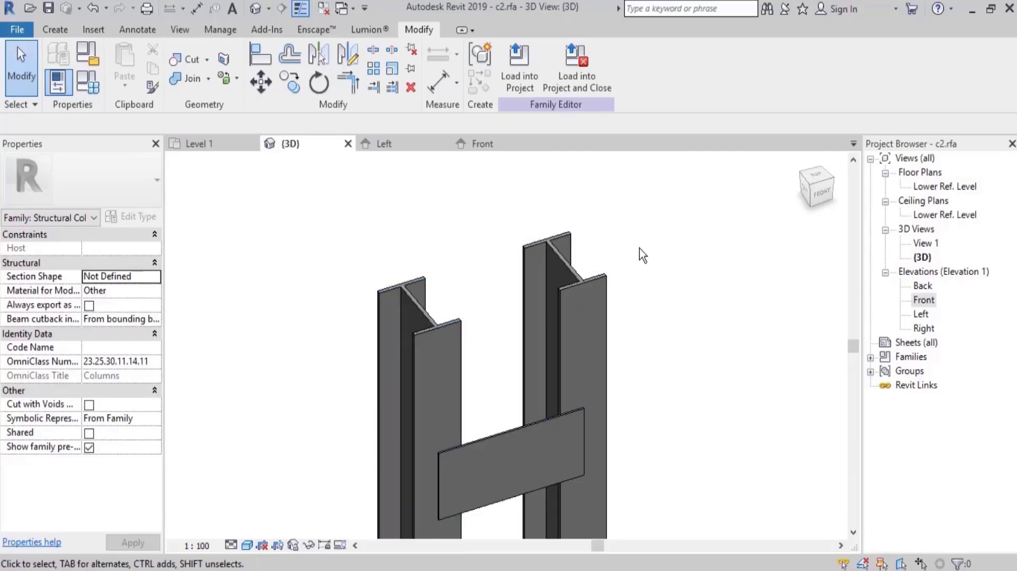
pyautogui.click(579, 280)
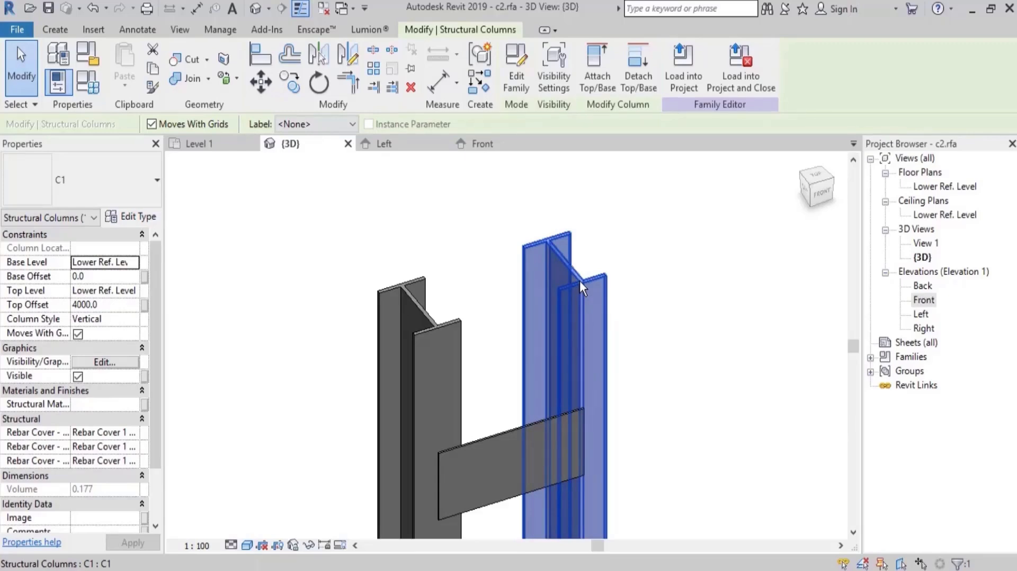
pyautogui.click(448, 224)
pyautogui.moveTo(464, 228); pyautogui.dragTo(339, 369)
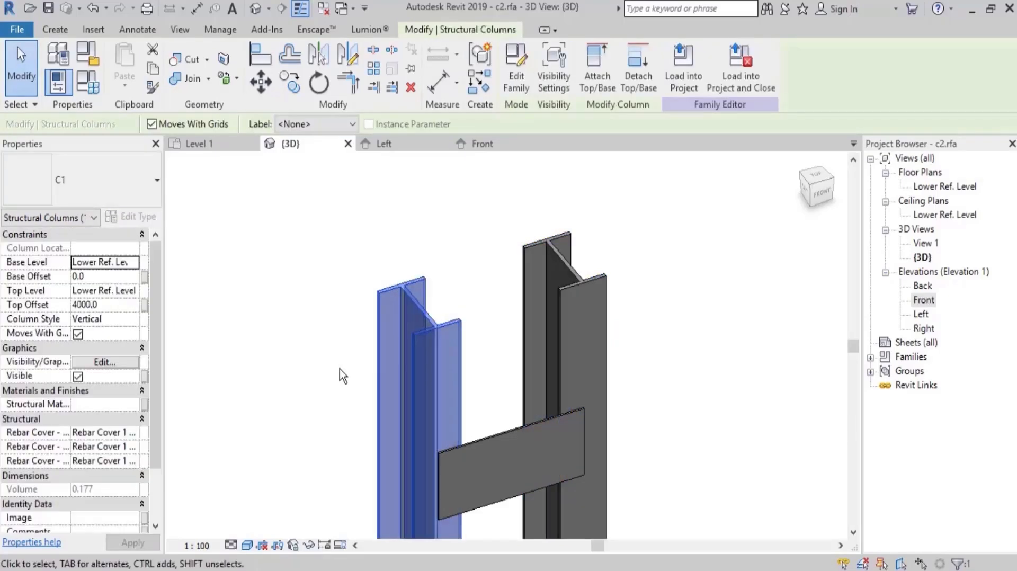
pyautogui.click(265, 264)
# Create a new family from the Metric Structural Column.rft template.
pyautogui.click(17, 30)
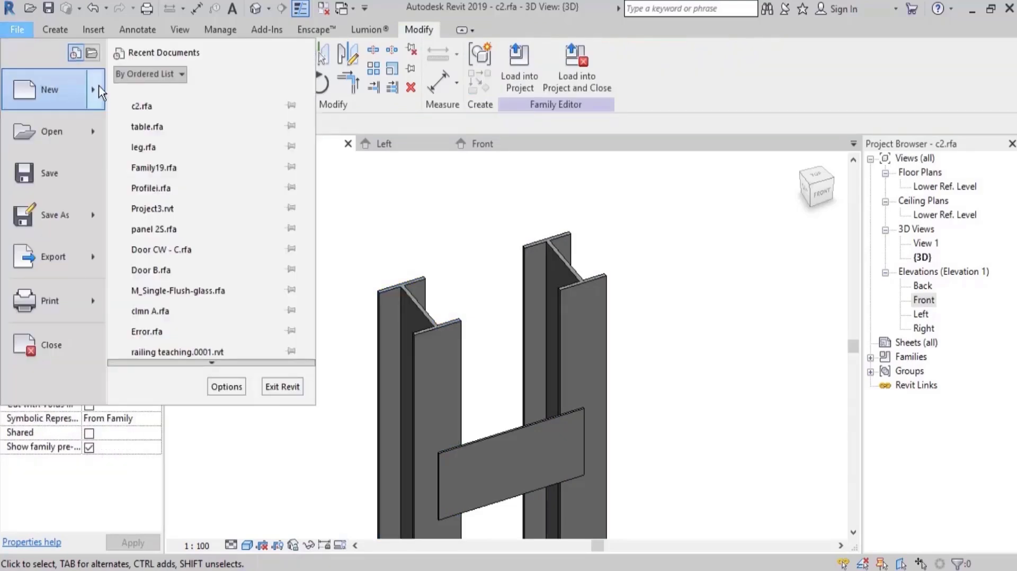
pyautogui.moveTo(99, 93)
pyautogui.click(155, 210)
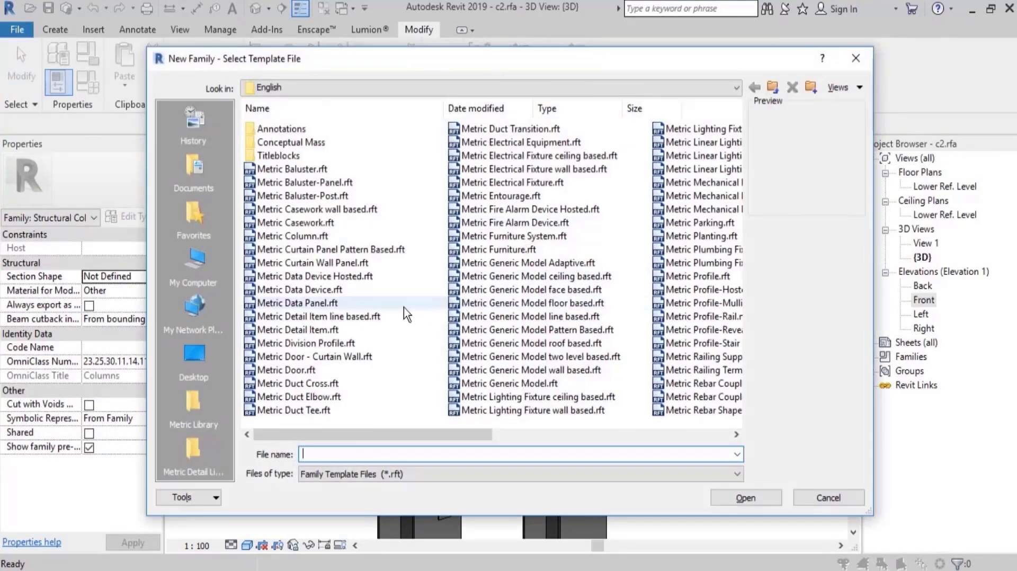
pyautogui.click(394, 306)
pyautogui.scroll(-3, 392, 312)
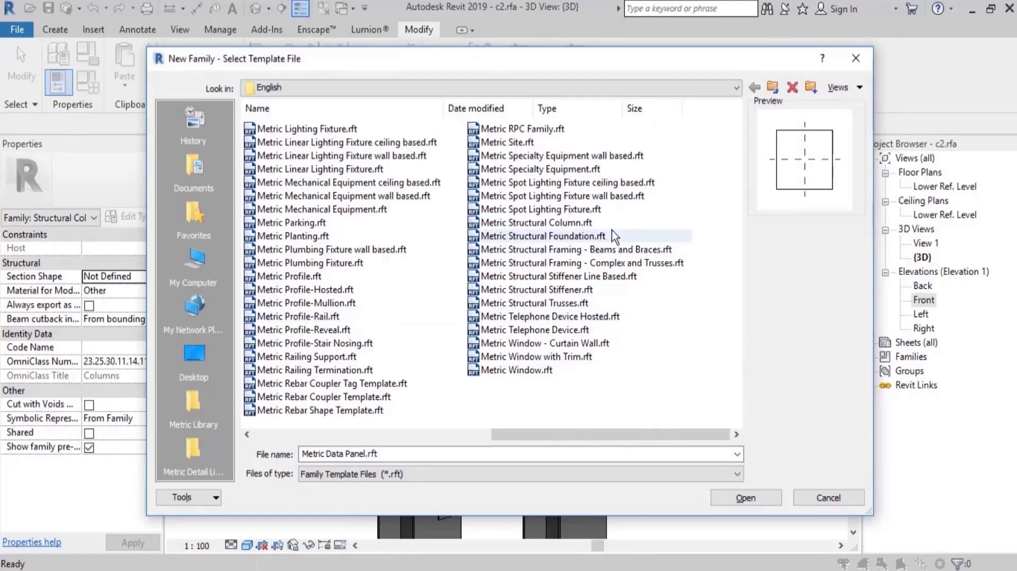
pyautogui.doubleClick(536, 222)
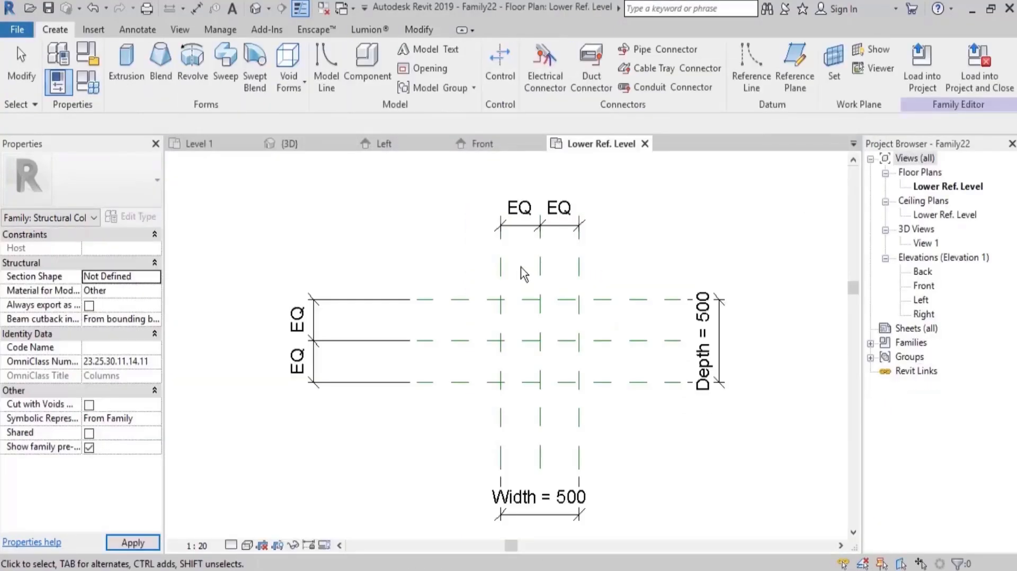
# Start an extrusion and sketch the I-profile's 500 mm upper edge and stepped right side, with a 60 mm upper flange and 200 mm recess.
pyautogui.scroll(3, 618, 382)
pyautogui.moveTo(507, 260); pyautogui.dragTo(522, 272, button='middle')
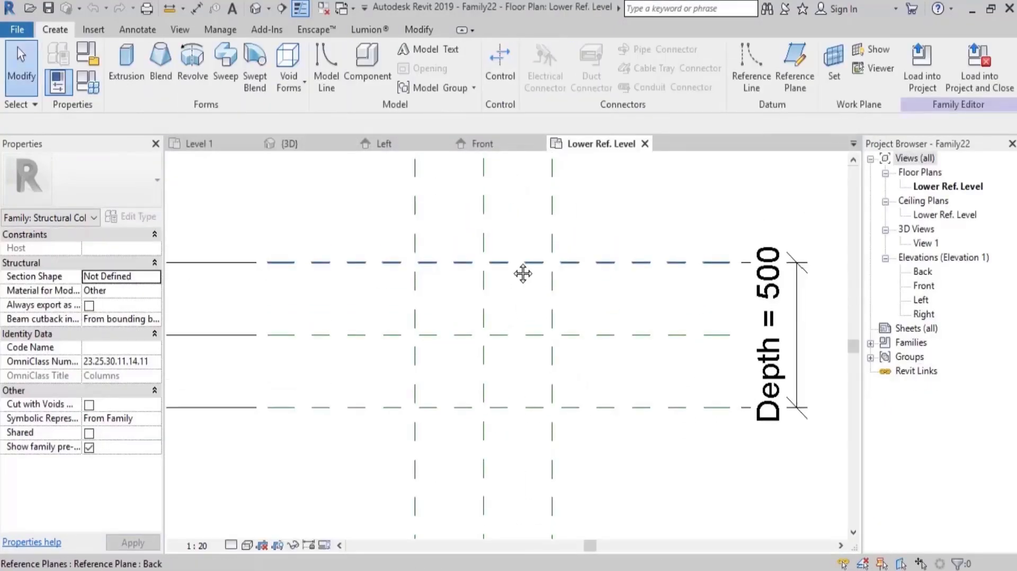
pyautogui.click(126, 61)
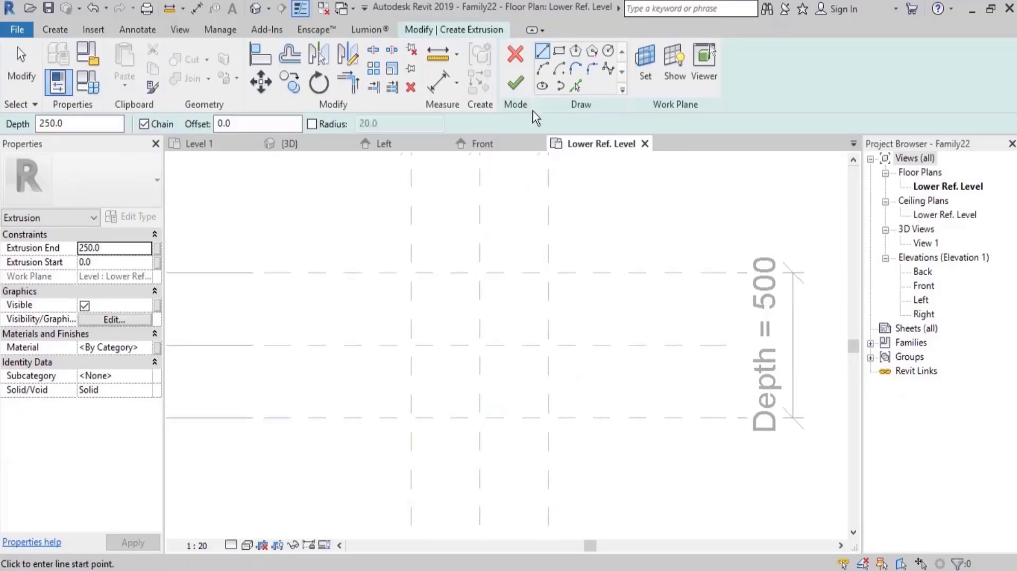
pyautogui.click(411, 272)
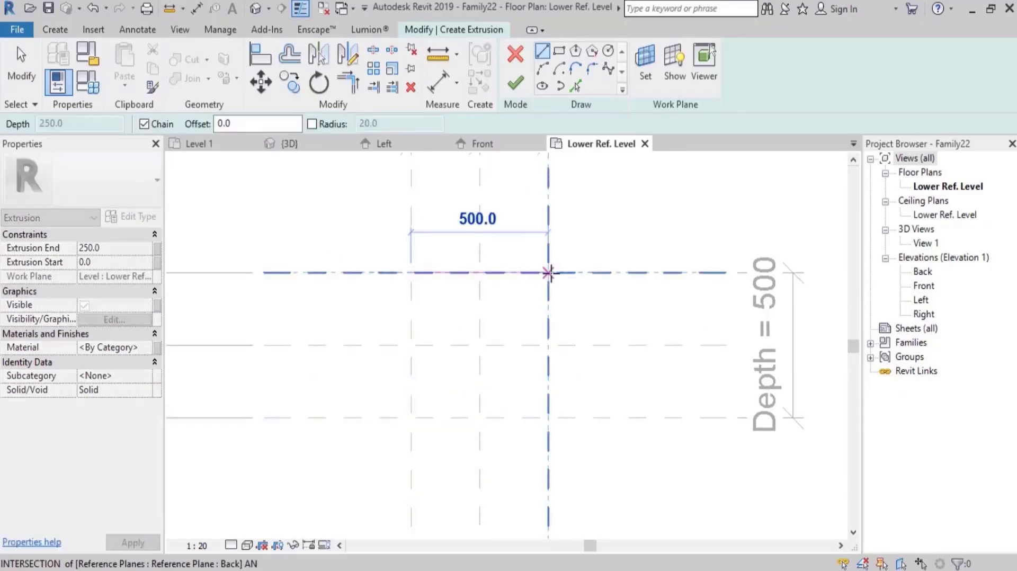
pyautogui.click(549, 273)
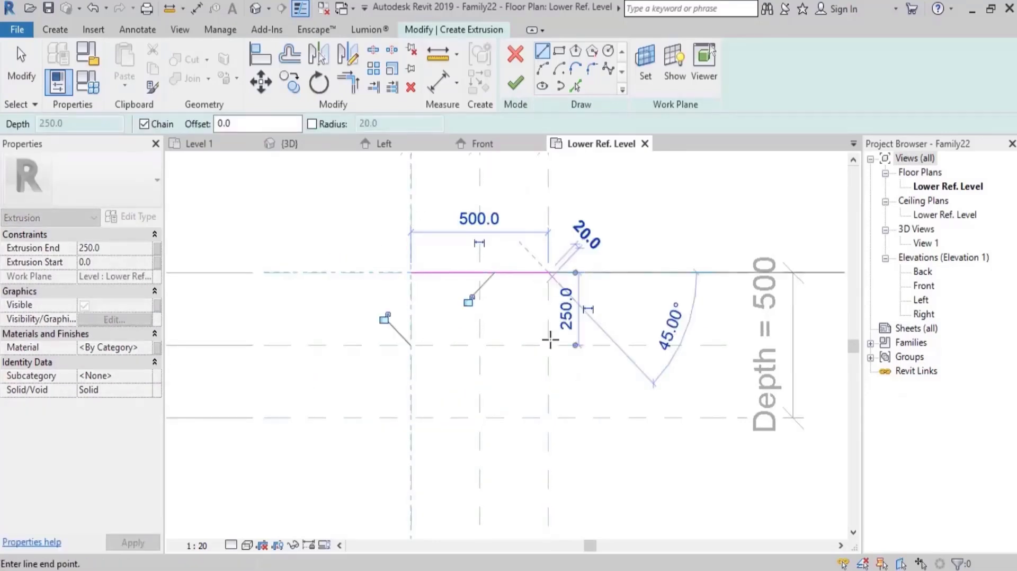
pyautogui.click(548, 290)
pyautogui.click(493, 290)
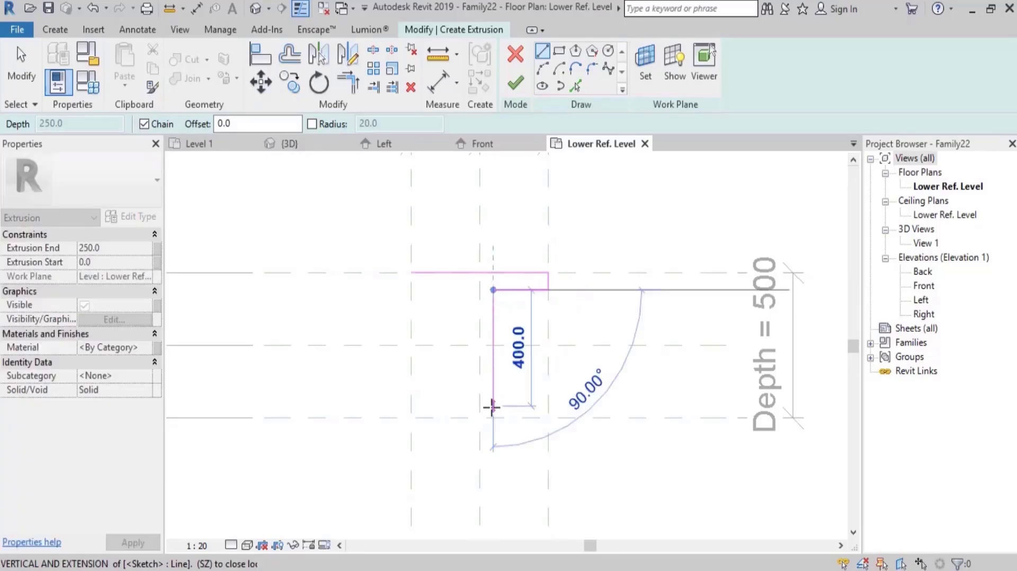
pyautogui.click(494, 406)
pyautogui.click(548, 405)
pyautogui.click(548, 418)
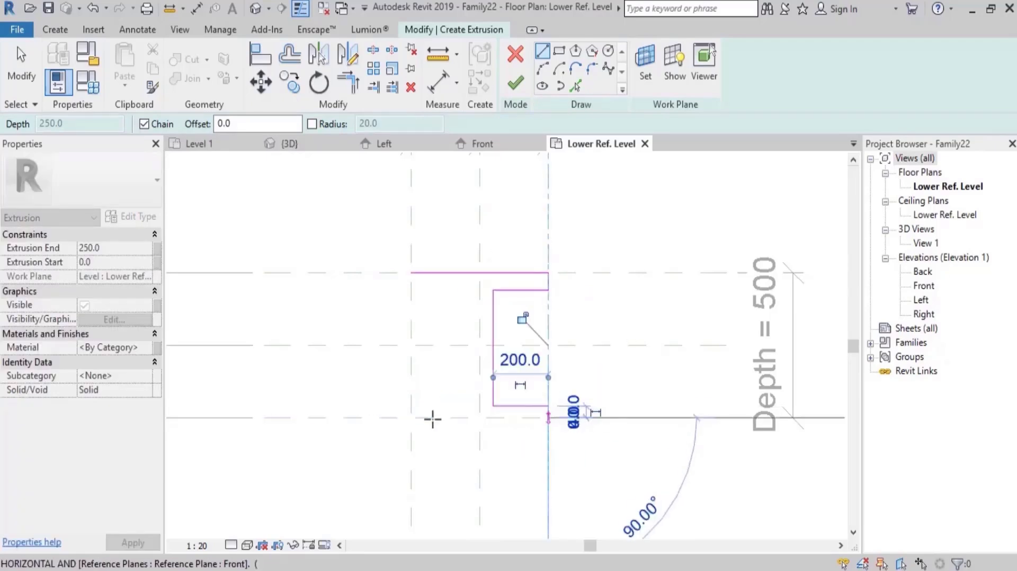
# Close the I-profile with its lower edge and a mirrored left side, recessed 200 mm between the flanges.
pyautogui.click(412, 417)
pyautogui.click(411, 406)
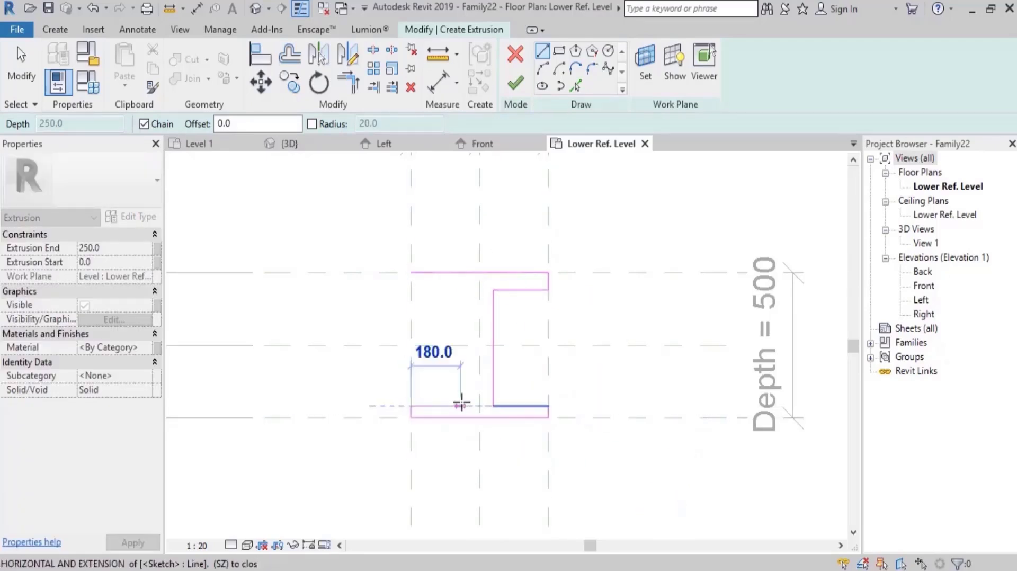
pyautogui.click(466, 406)
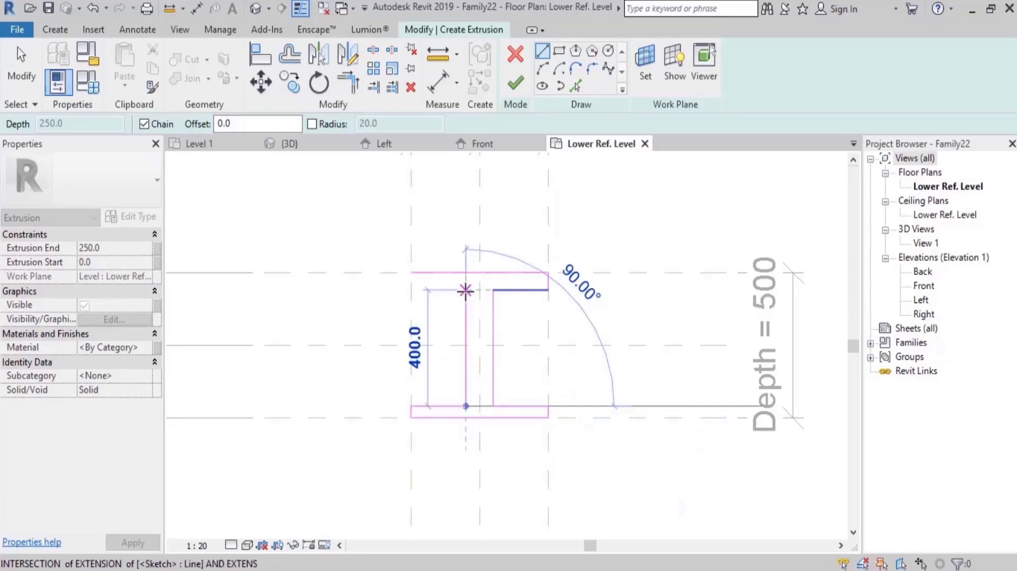
pyautogui.click(467, 290)
pyautogui.click(411, 290)
pyautogui.click(411, 273)
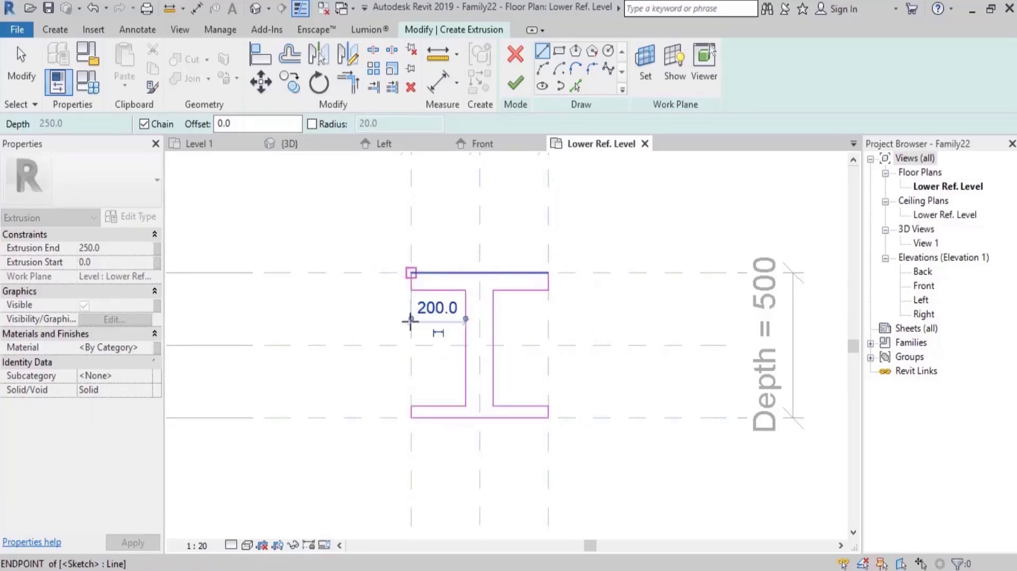
pyautogui.press('Escape')
pyautogui.press('Escape')
# Draw two horizontal reference planes across the web, one near each flange's inner edge.
pyautogui.moveTo(544, 292); pyautogui.dragTo(495, 292, button='middle')
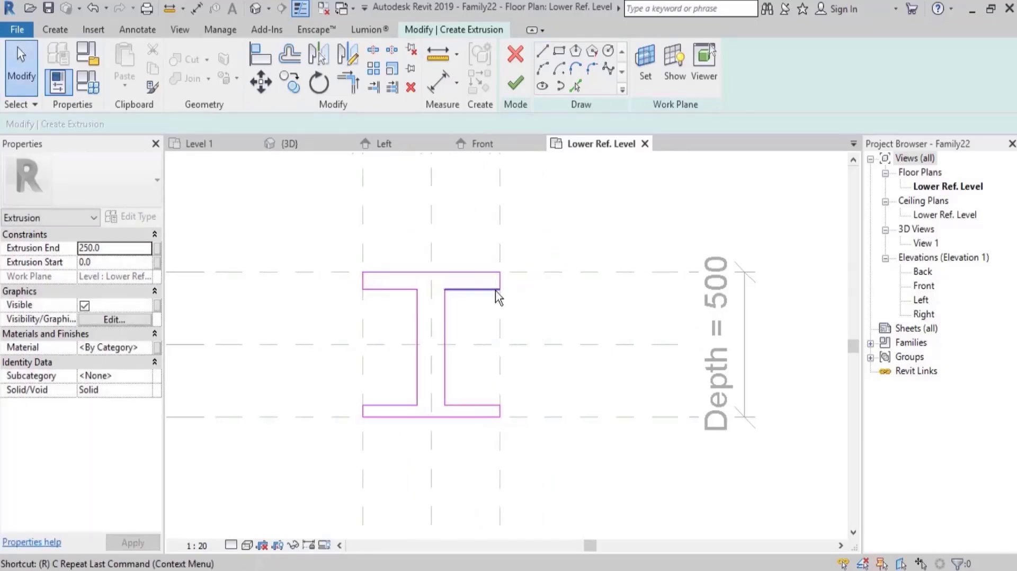
pyautogui.press('r')
pyautogui.press('p')
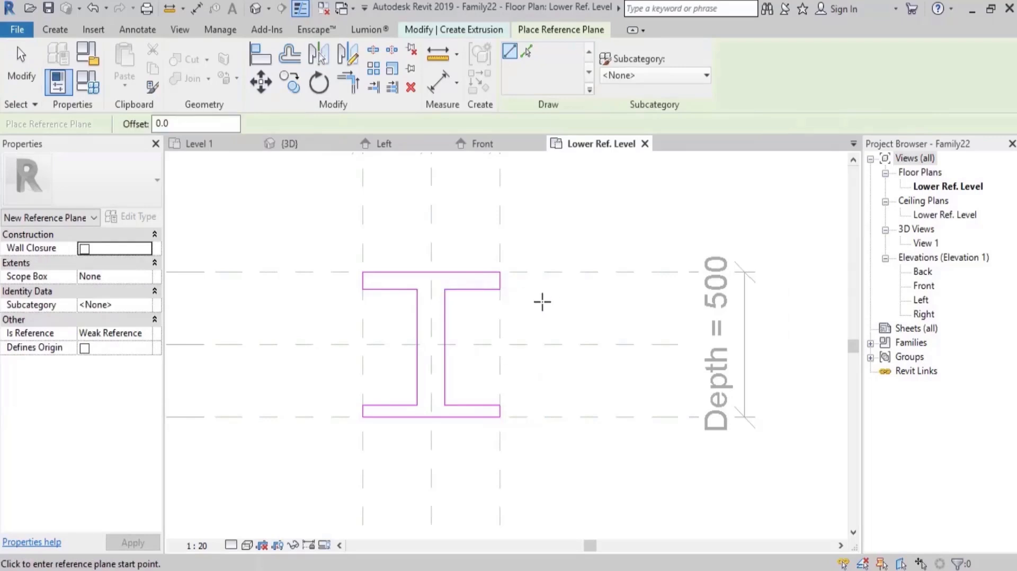
pyautogui.click(540, 300)
pyautogui.click(284, 300)
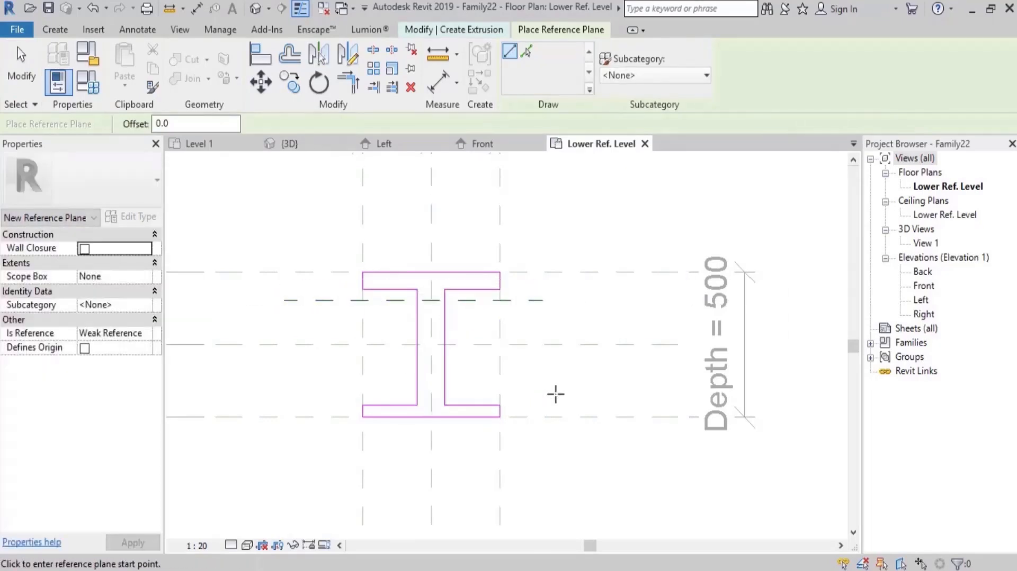
pyautogui.click(598, 388)
pyautogui.click(284, 388)
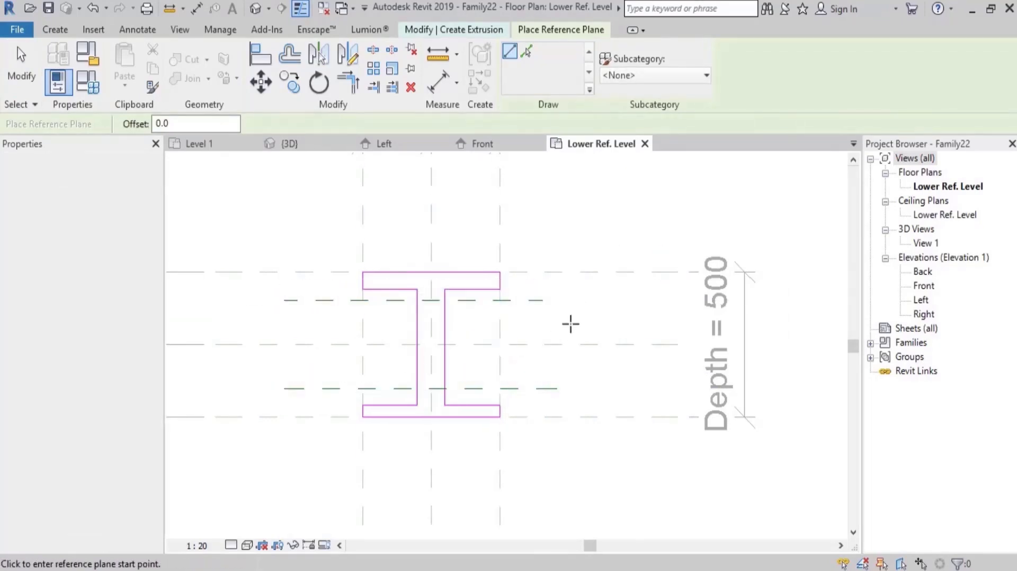
pyautogui.press('Escape')
# Align the upper flange's inner edges to the upper new reference plane and lock the alignment.
pyautogui.moveTo(569, 317); pyautogui.dragTo(563, 333, button='middle')
pyautogui.press('l')
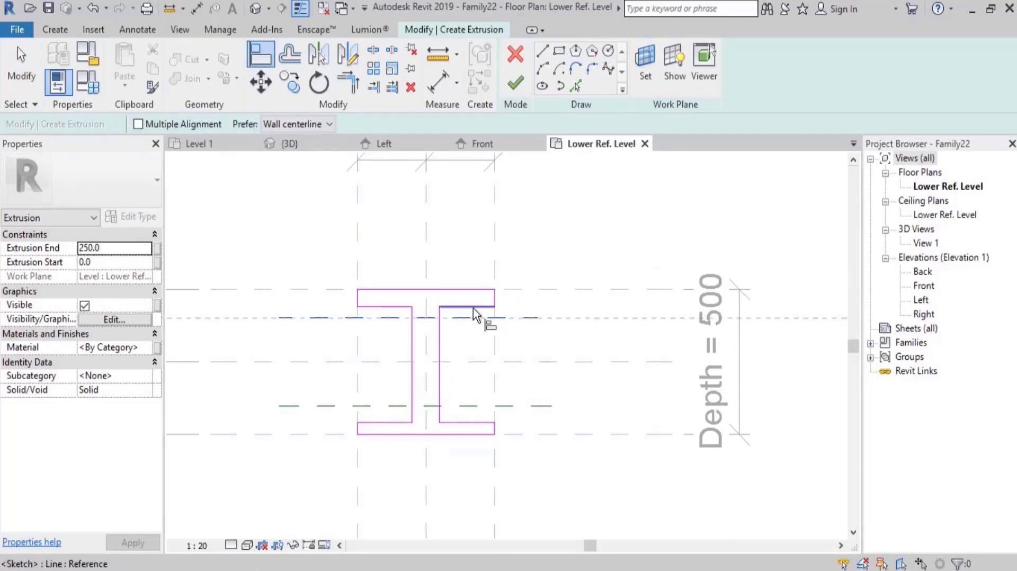
pyautogui.click(398, 318)
pyautogui.click(391, 307)
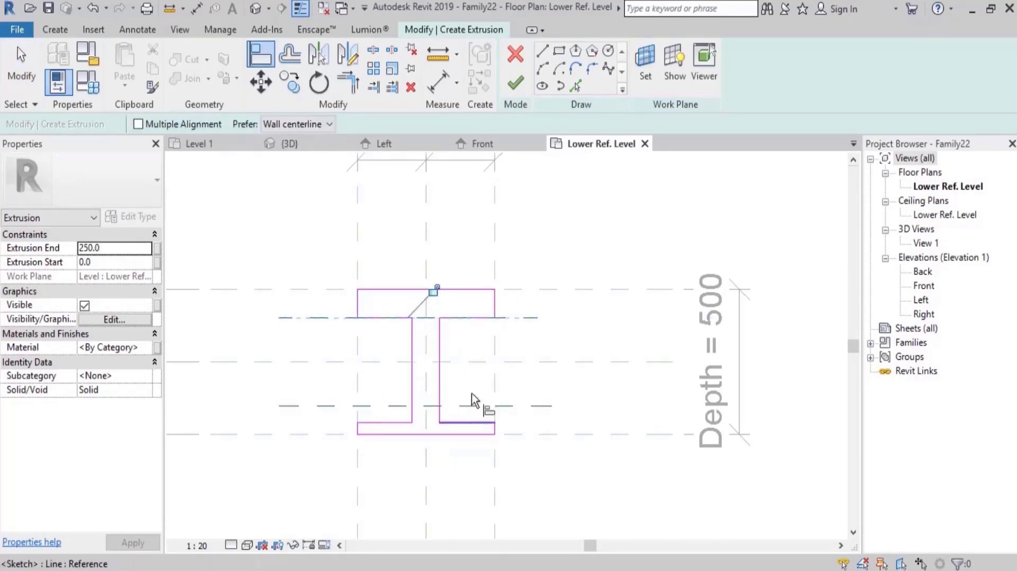
pyautogui.click(433, 294)
pyautogui.click(472, 322)
pyautogui.click(472, 323)
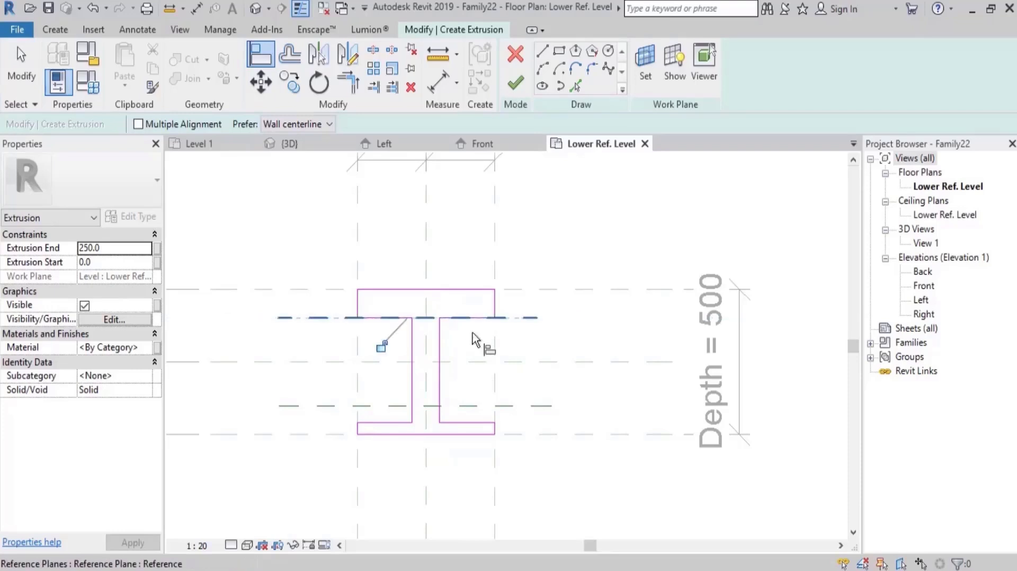
# Align the lower new reference plane with the lower flange's inner edges and lock the alignment.
pyautogui.scroll(3, 476, 415)
pyautogui.click(474, 423)
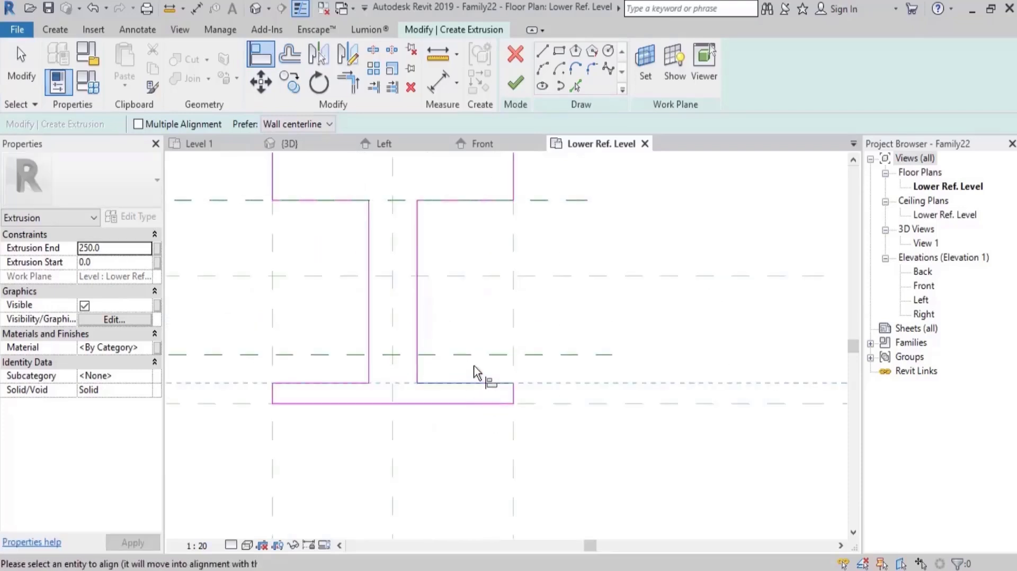
pyautogui.click(476, 407)
pyautogui.click(326, 385)
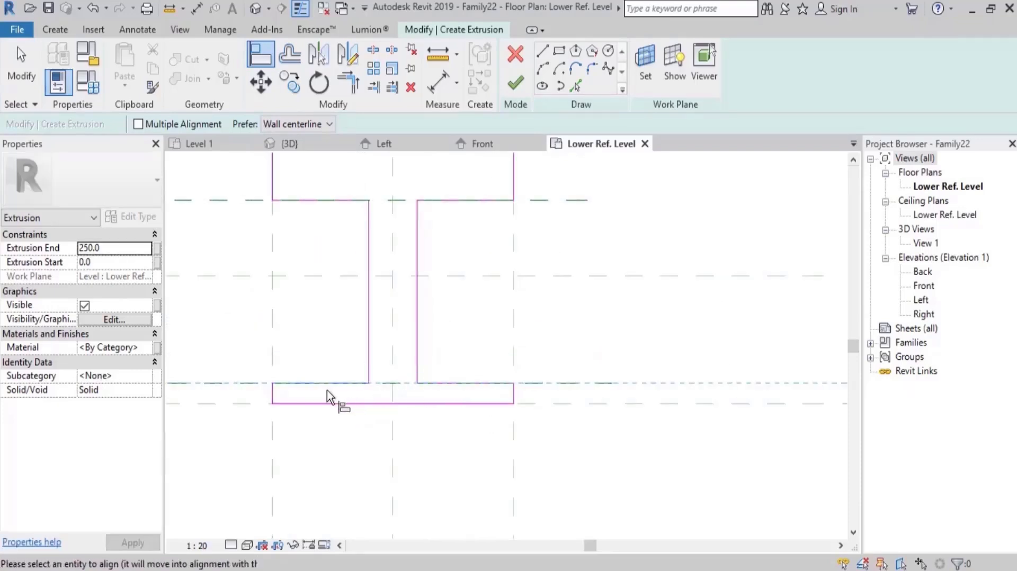
pyautogui.click(290, 383)
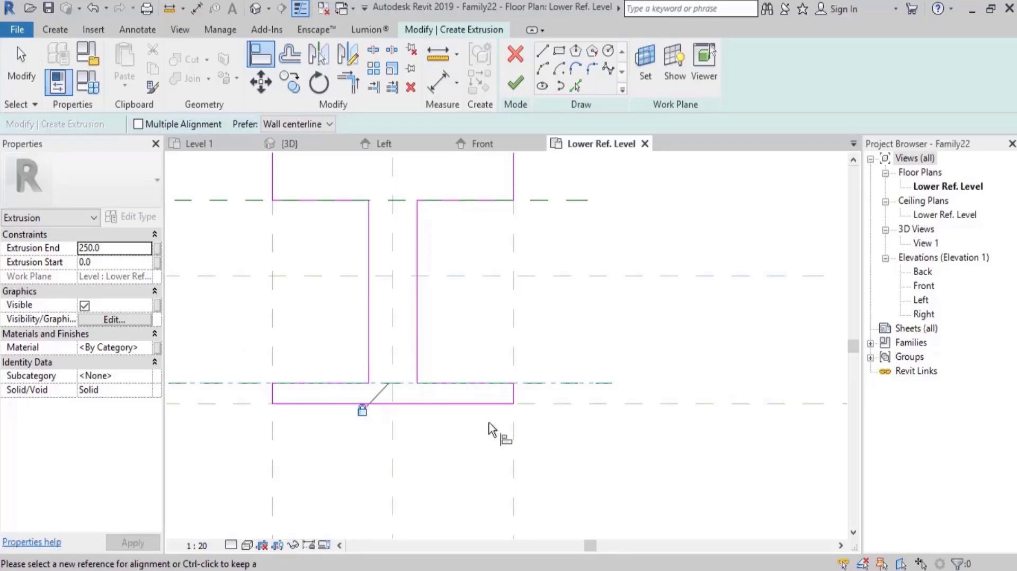
pyautogui.scroll(-3, 489, 429)
pyautogui.press('Escape')
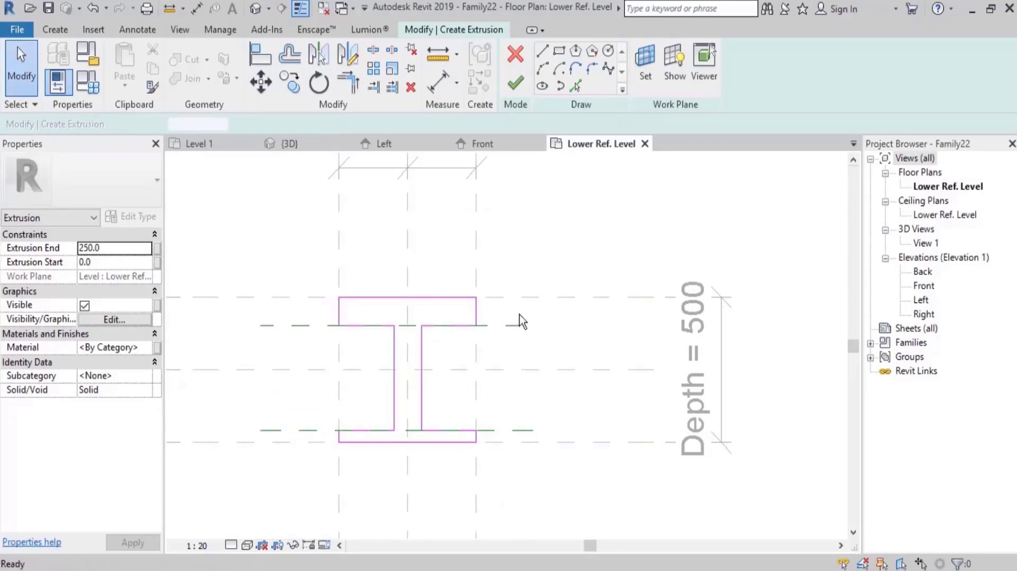
# Dimension the thickness of the upper and lower flanges between the reference planes.
pyautogui.press('d')
pyautogui.press('i')
pyautogui.click(506, 326)
pyautogui.click(511, 298)
pyautogui.click(532, 312)
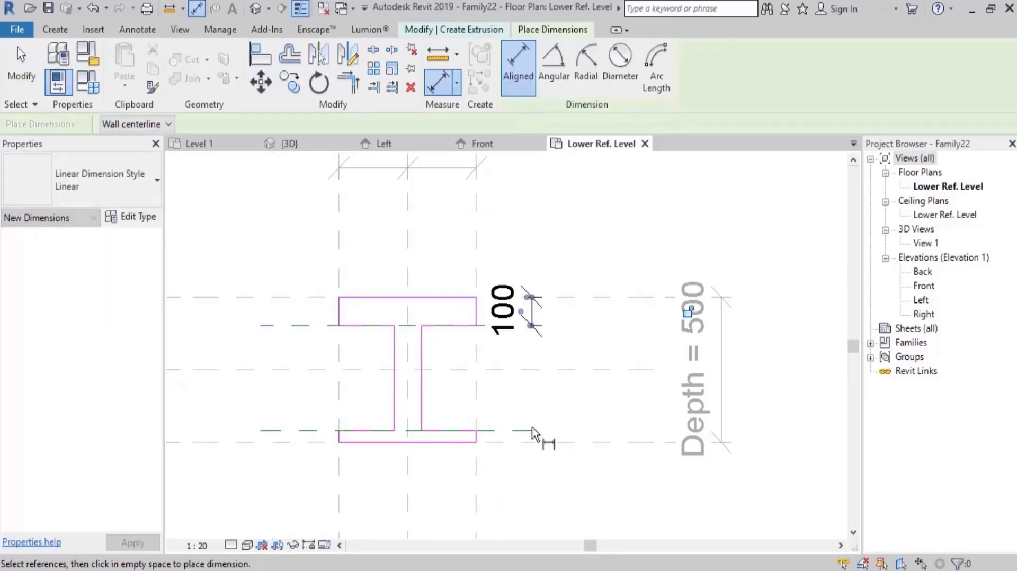
pyautogui.click(517, 432)
pyautogui.click(522, 442)
pyautogui.click(558, 472)
pyautogui.press('Escape')
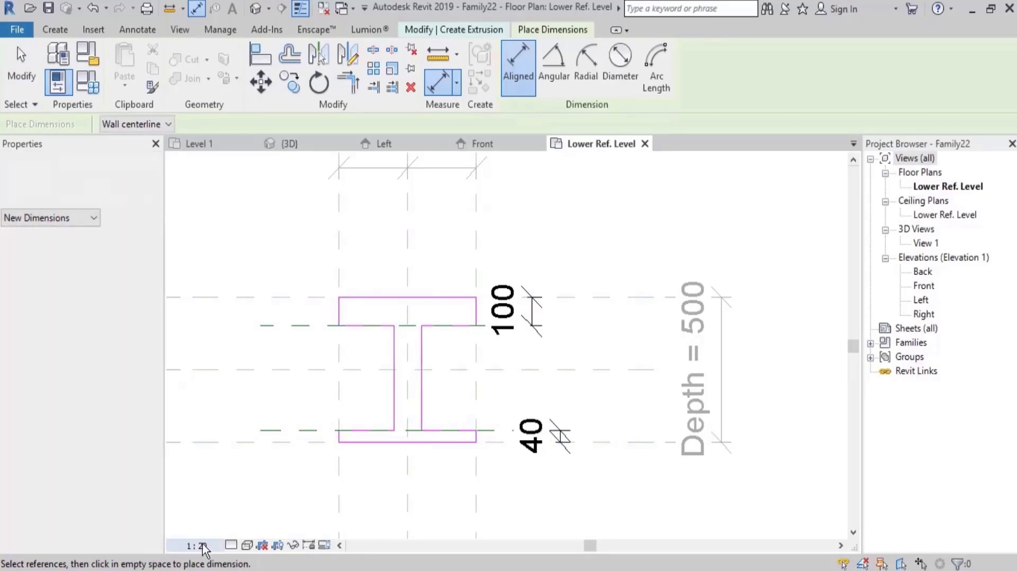
# Set the plan view scale to 1:5.
pyautogui.click(203, 546)
pyautogui.click(205, 352)
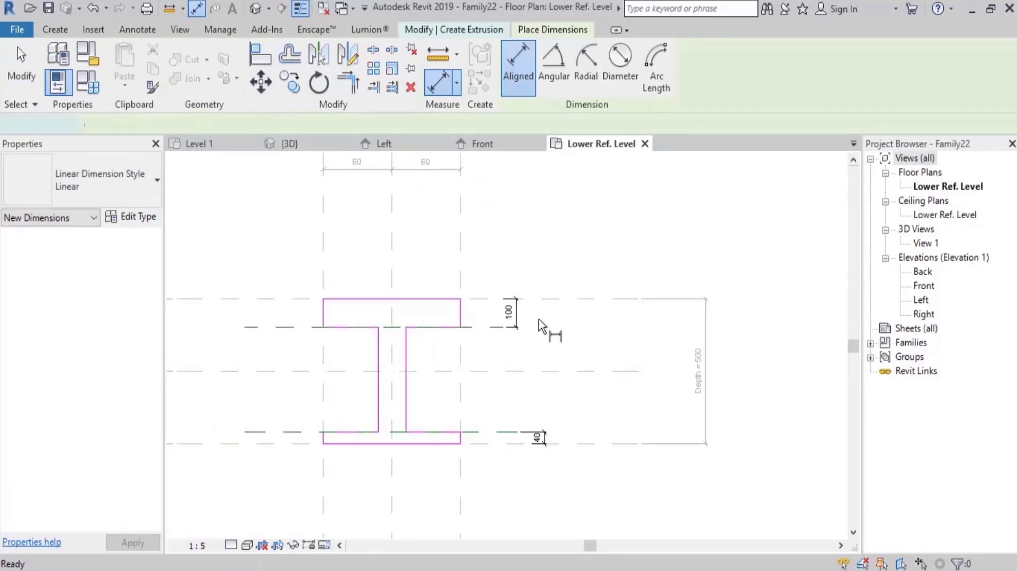
pyautogui.press('Escape')
# Label the upper flange's thickness dimension with a new family type parameter named T1.
pyautogui.click(517, 317)
pyautogui.click(558, 314)
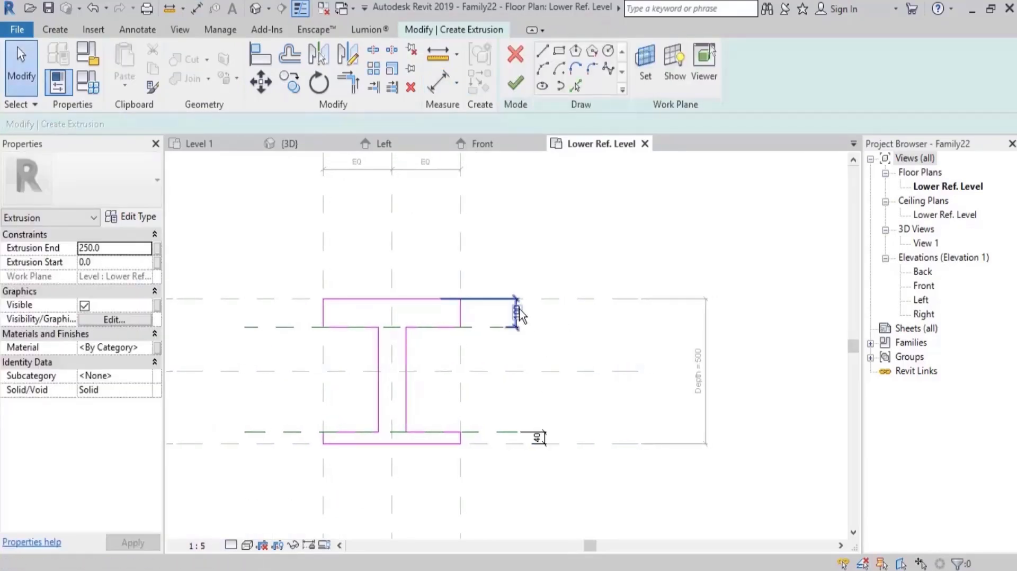
pyautogui.click(519, 305)
pyautogui.click(659, 65)
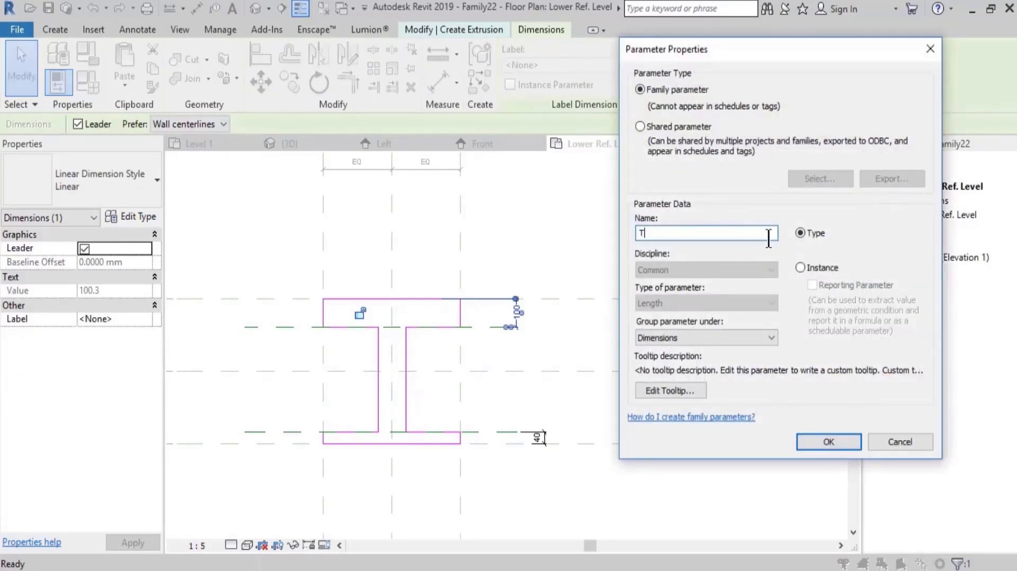
pyautogui.write('T1')
pyautogui.press('Return')
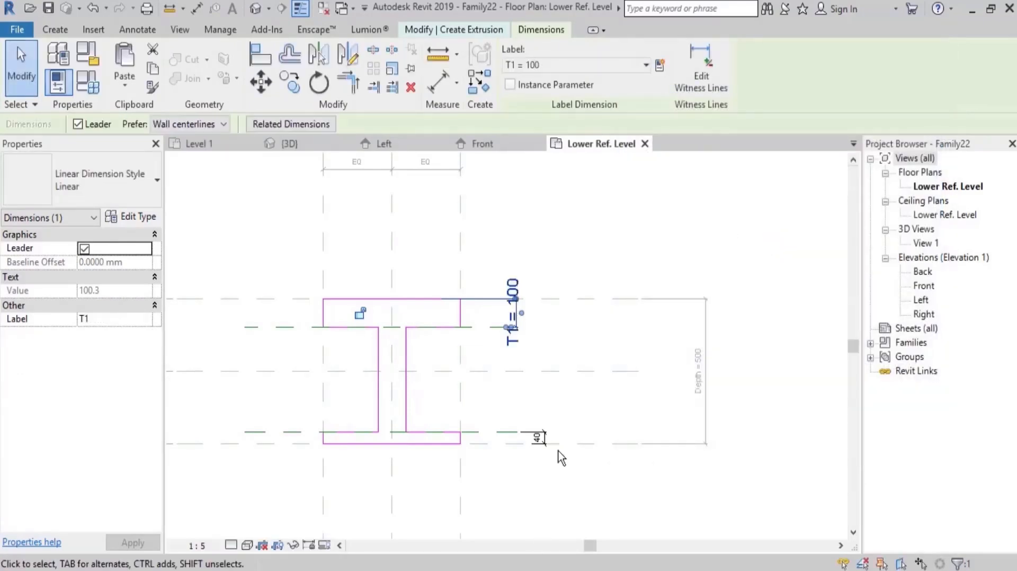
# Assign the existing T1 parameter to the lower flange's thickness dimension.
pyautogui.scroll(3, 538, 434)
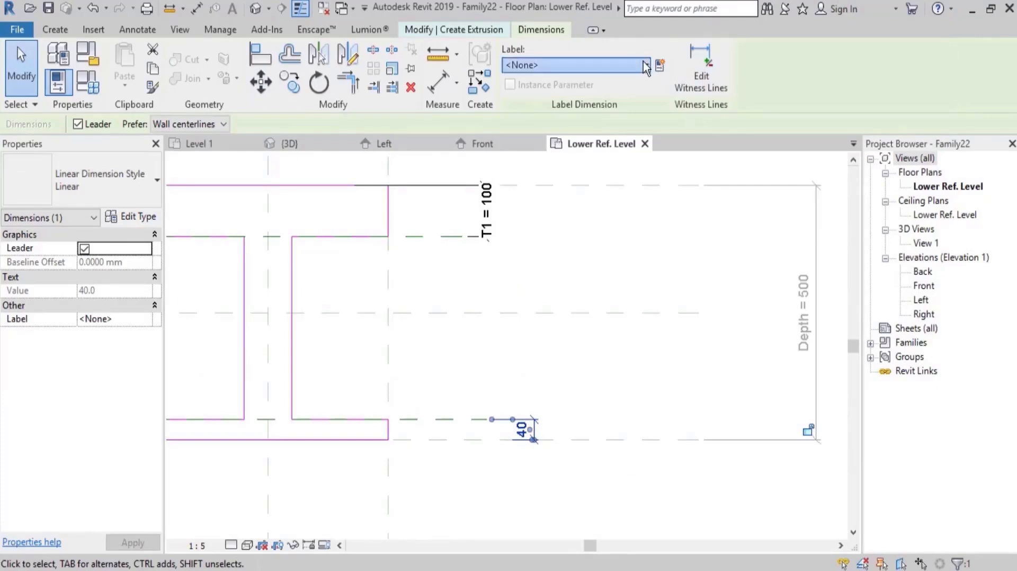
pyautogui.click(554, 65)
pyautogui.click(552, 138)
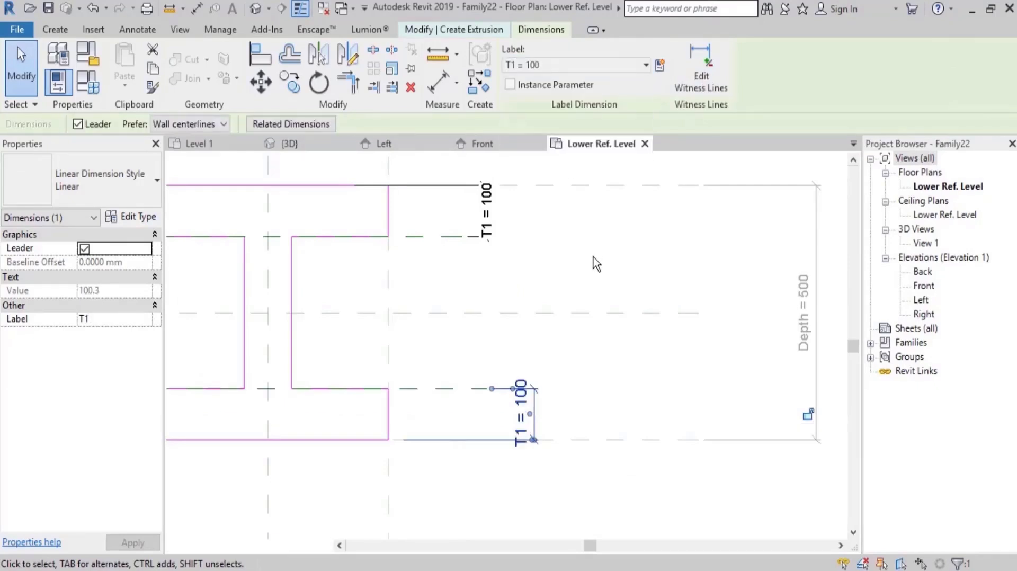
pyautogui.click(599, 296)
pyautogui.scroll(-2, 609, 370)
pyautogui.scroll(2, 455, 297)
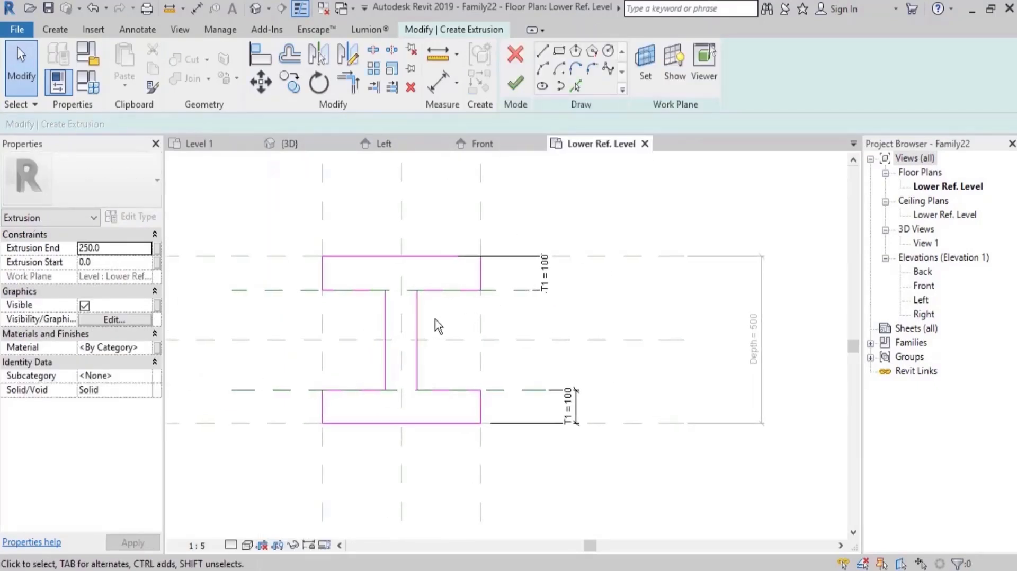
# Dimension both web edges to the vertical centre reference plane and constrain the segments as equal.
pyautogui.press('d')
pyautogui.press('i')
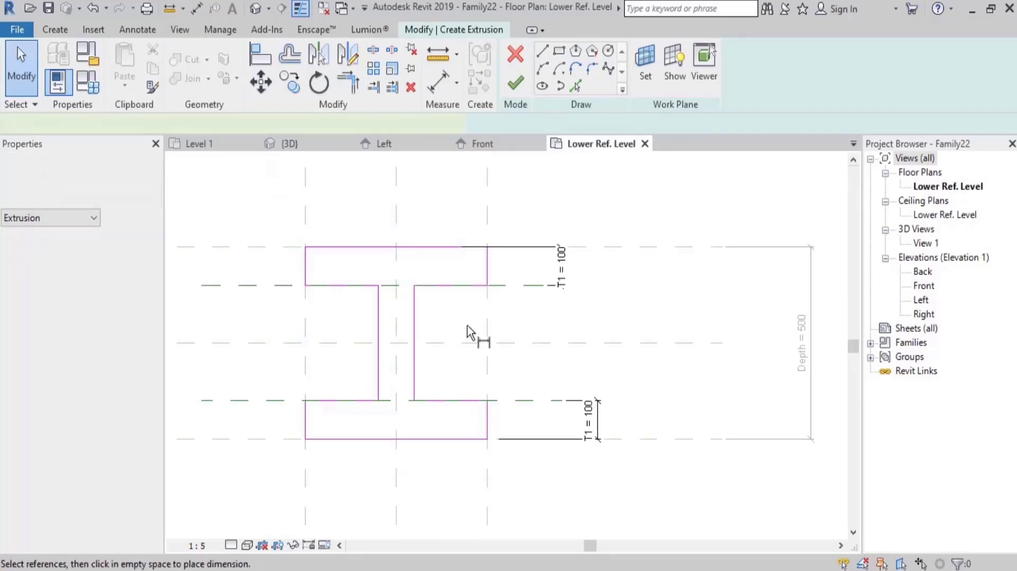
pyautogui.scroll(-3, 413, 369)
pyautogui.scroll(4, 424, 360)
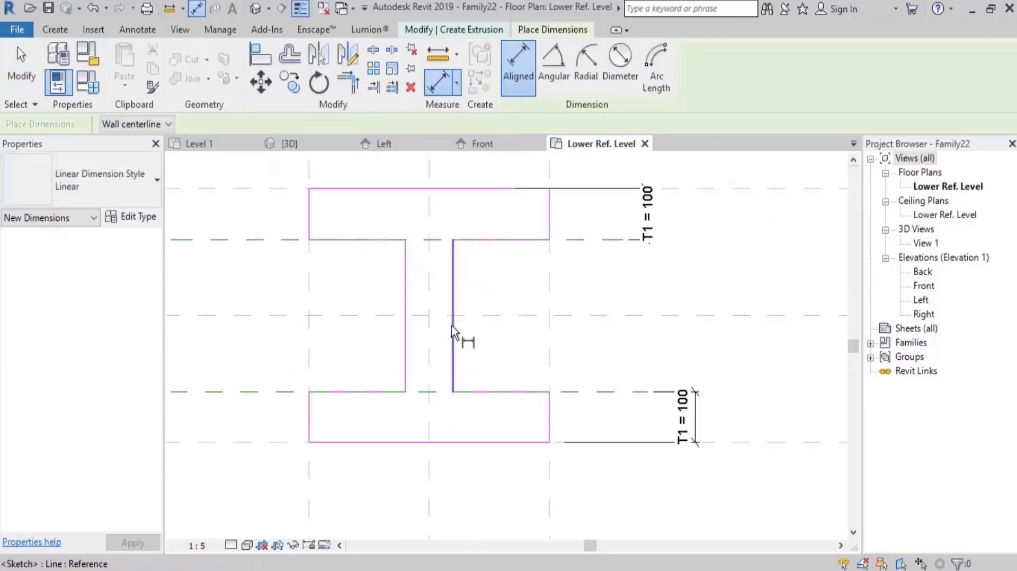
pyautogui.click(406, 296)
pyautogui.click(431, 286)
pyautogui.click(453, 275)
pyautogui.click(479, 262)
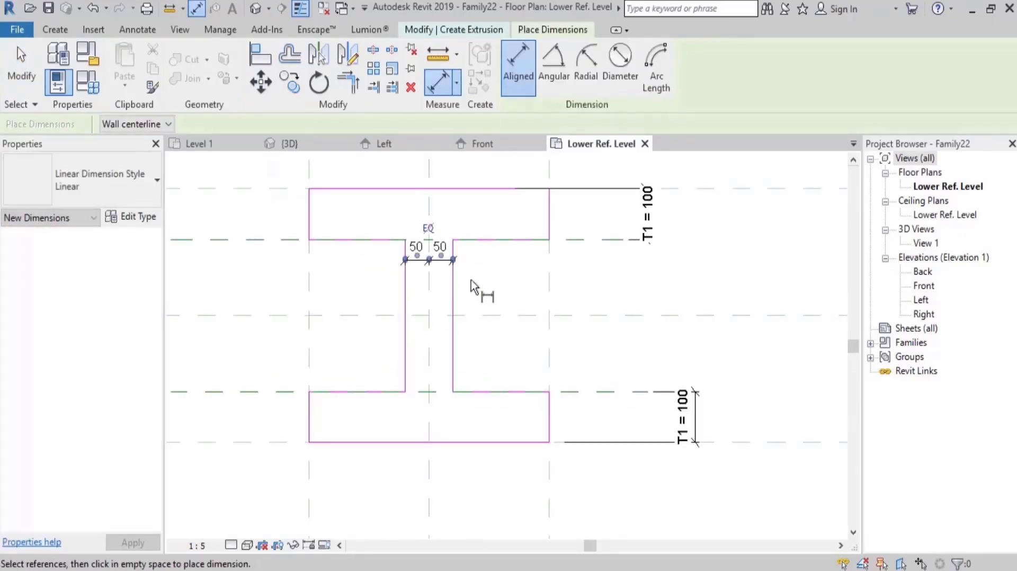
pyautogui.click(428, 228)
# Dimension the full web thickness and label it with a new family type parameter named T2.
pyautogui.click(407, 326)
pyautogui.click(453, 347)
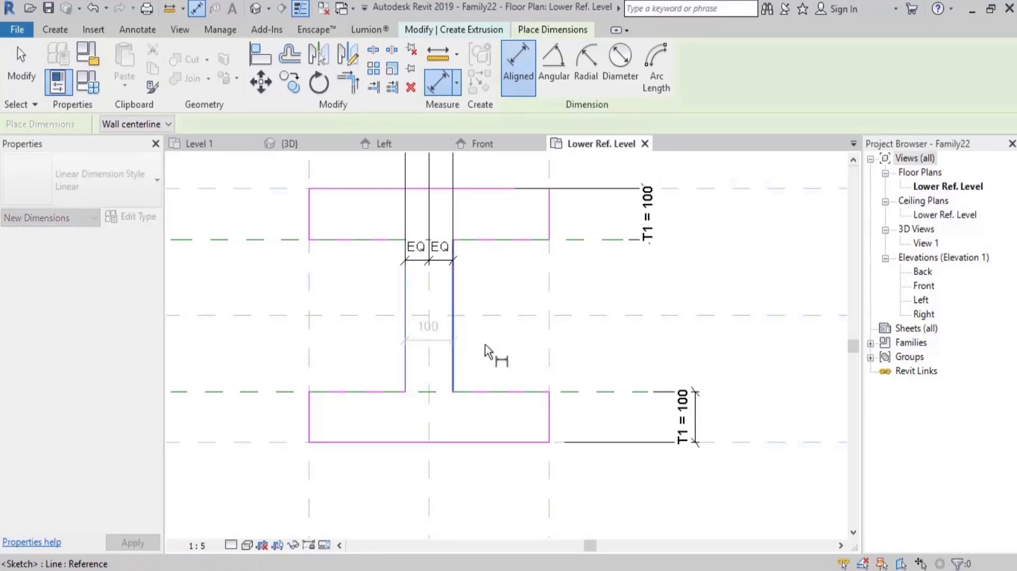
pyautogui.click(438, 345)
pyautogui.press('Escape')
pyautogui.press('Escape')
pyautogui.click(439, 346)
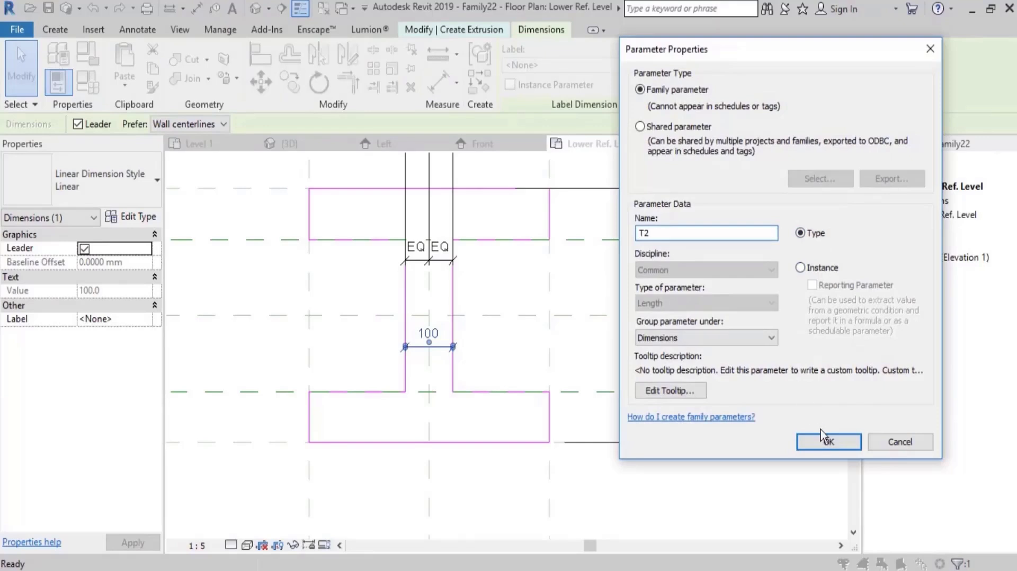
pyautogui.click(827, 441)
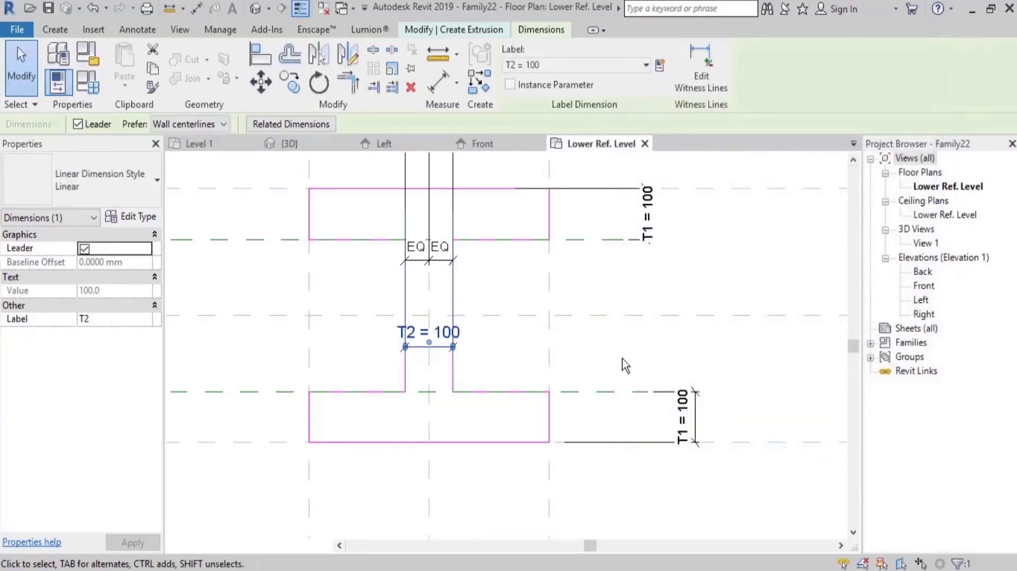
# Finish the I-section sketch to create the extrusion.
pyautogui.click(633, 314)
pyautogui.scroll(-2, 634, 314)
pyautogui.click(516, 85)
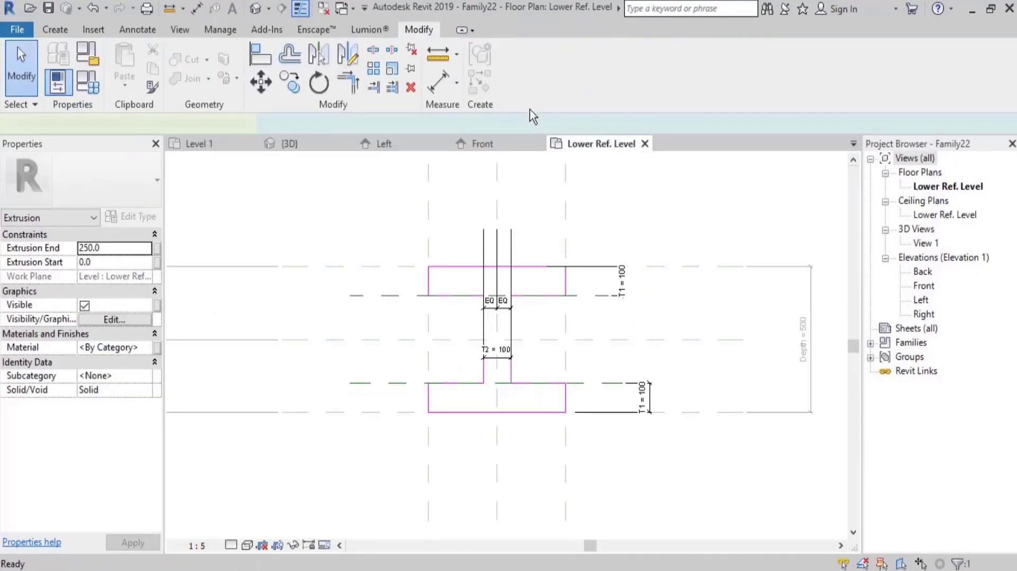
pyautogui.moveTo(719, 261); pyautogui.dragTo(571, 250, button='middle')
pyautogui.click(621, 199)
pyautogui.moveTo(621, 199); pyautogui.dragTo(520, 205, button='middle')
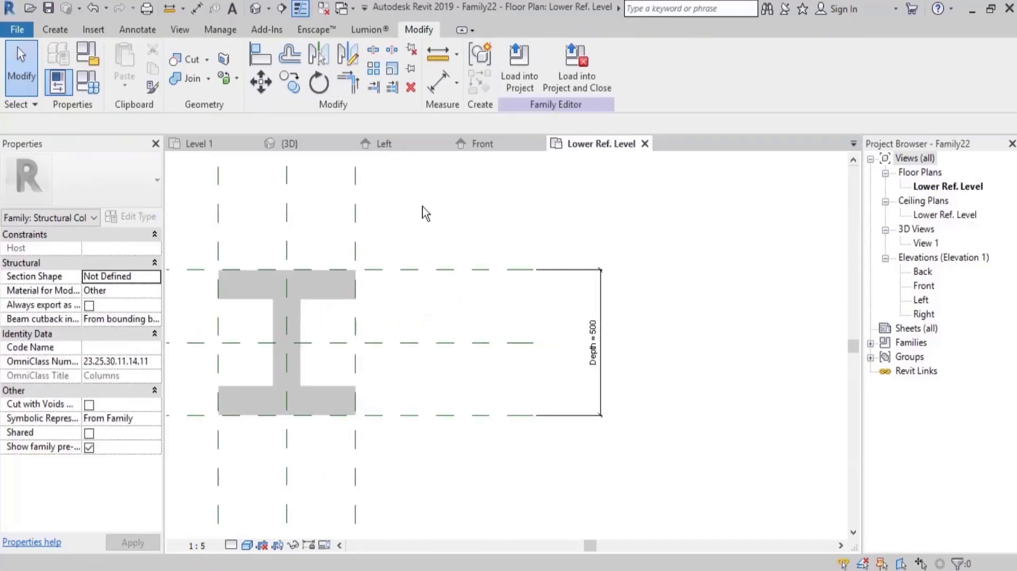
# Set the family type parameters T1 and T2 to 20 and apply them.
pyautogui.click(88, 83)
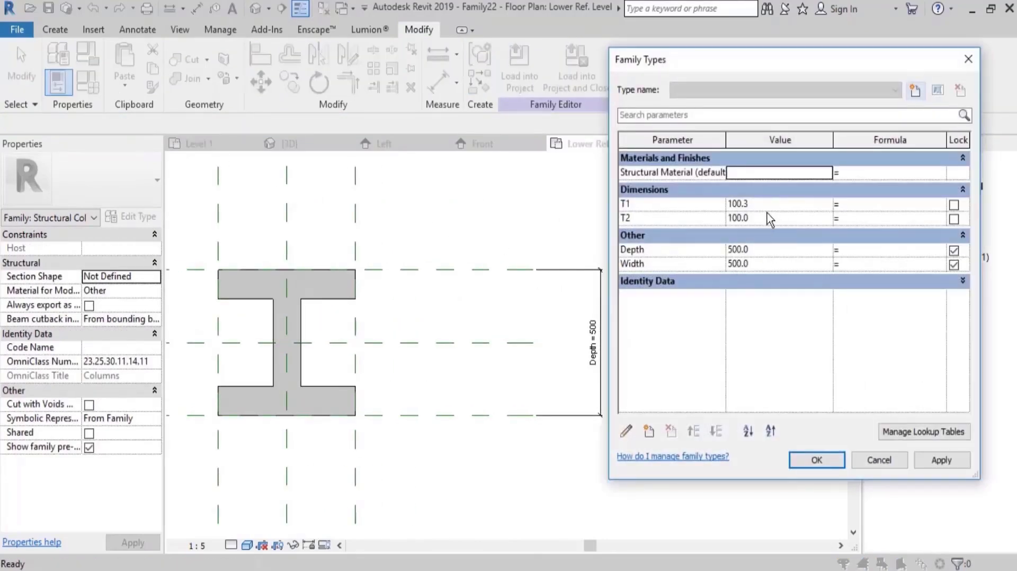
pyautogui.click(773, 206)
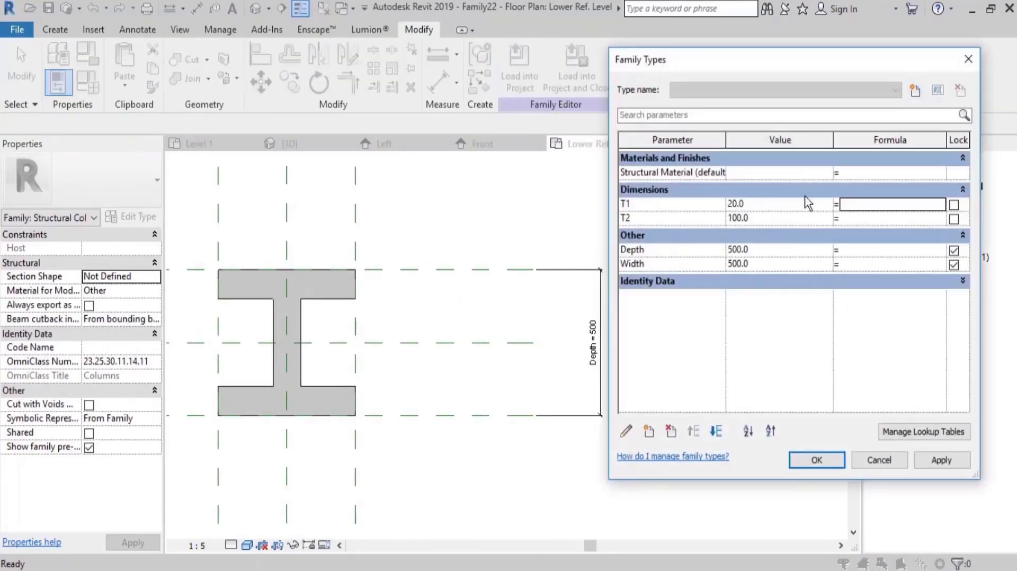
pyautogui.click(941, 461)
pyautogui.click(769, 218)
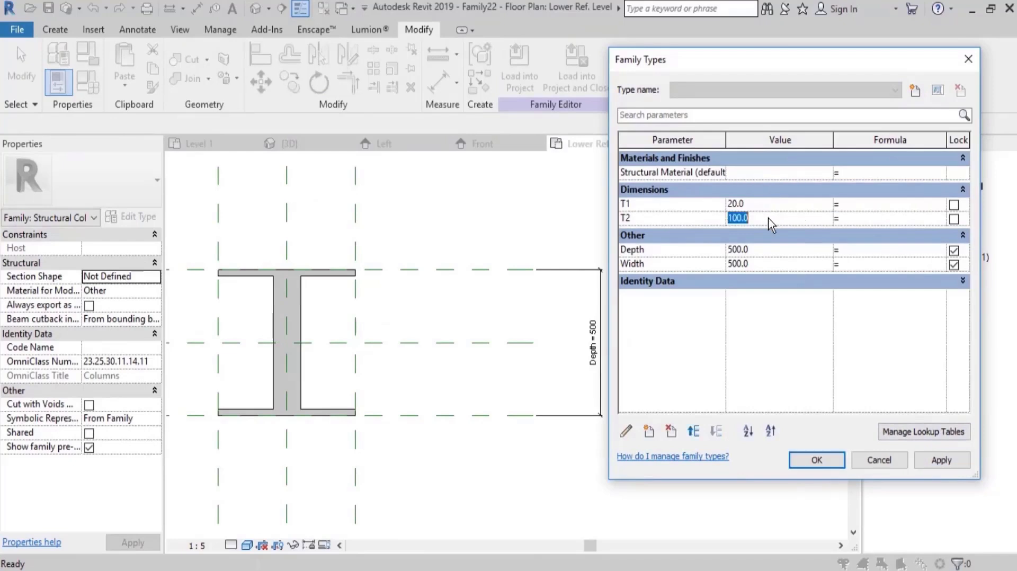
pyautogui.click(935, 460)
# Set the Depth parameter to 300 and apply it.
pyautogui.click(773, 251)
pyautogui.write('3')
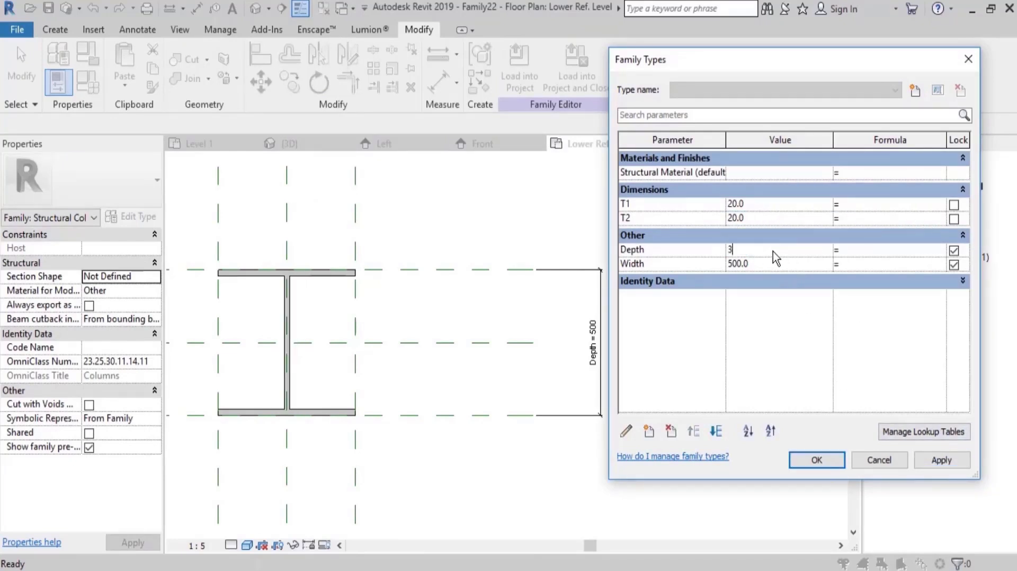
pyautogui.write('00')
pyautogui.press('Tab')
pyautogui.click(942, 460)
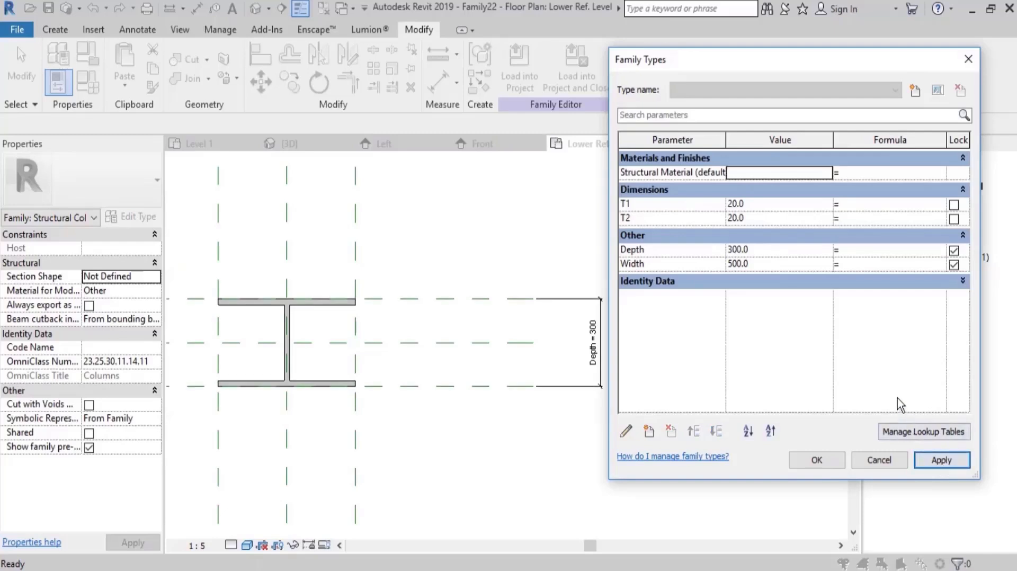
# Set the Width parameter to 200 and the Depth parameter to 400, and accept the family types.
pyautogui.click(774, 264)
pyautogui.write('200')
pyautogui.press('Tab')
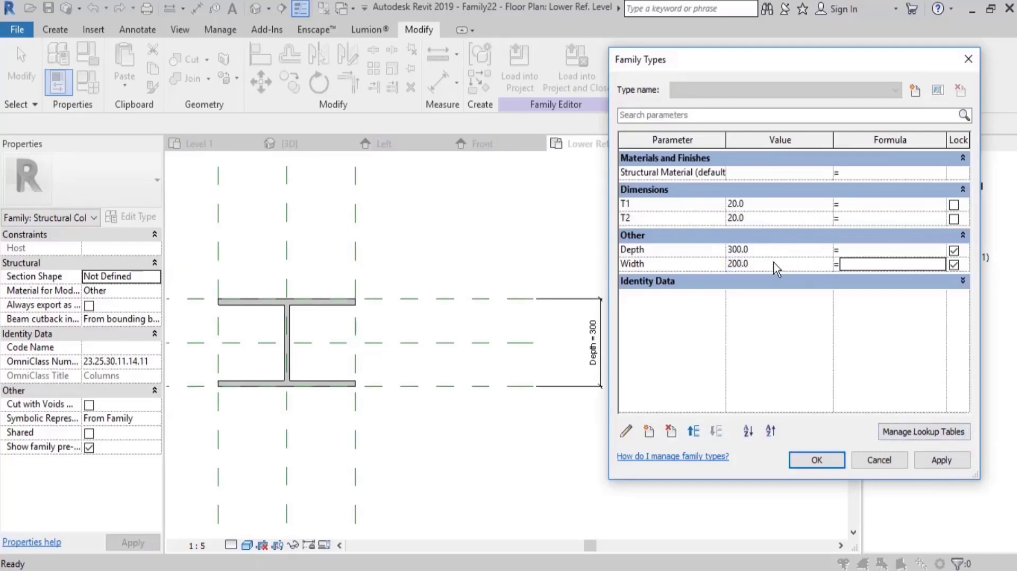
pyautogui.click(940, 461)
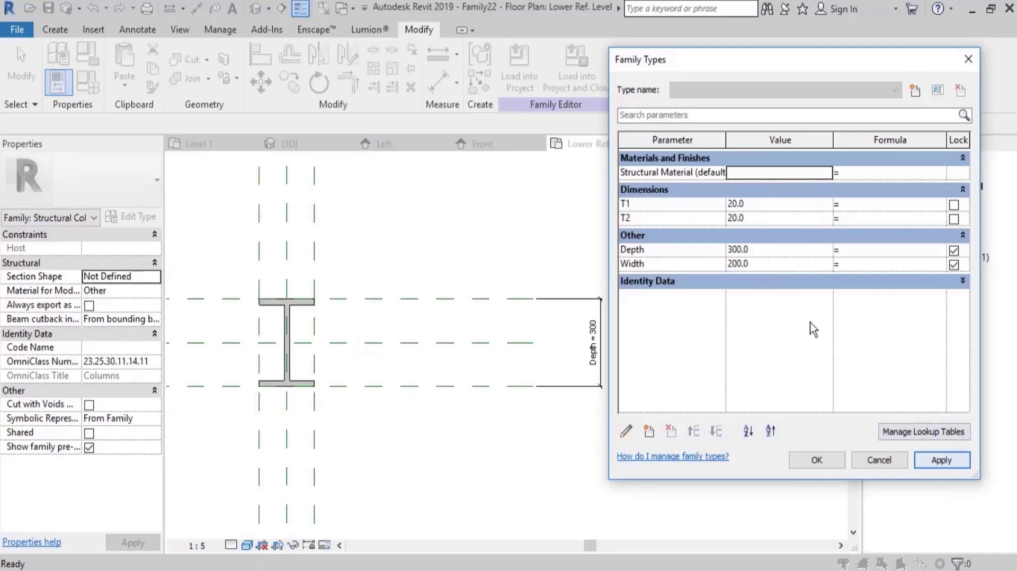
pyautogui.click(753, 249)
pyautogui.write('400')
pyautogui.press('Tab')
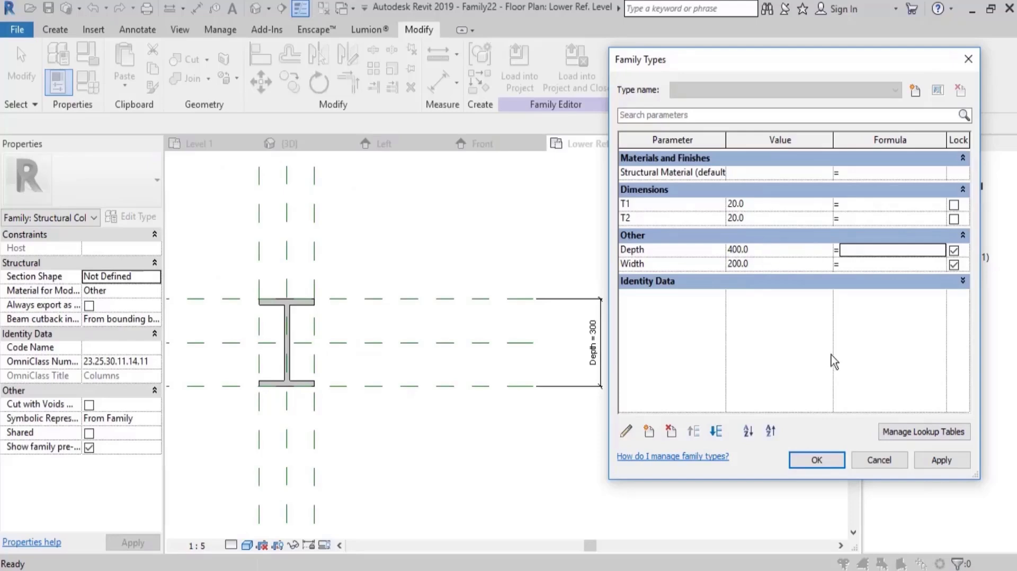
pyautogui.click(833, 461)
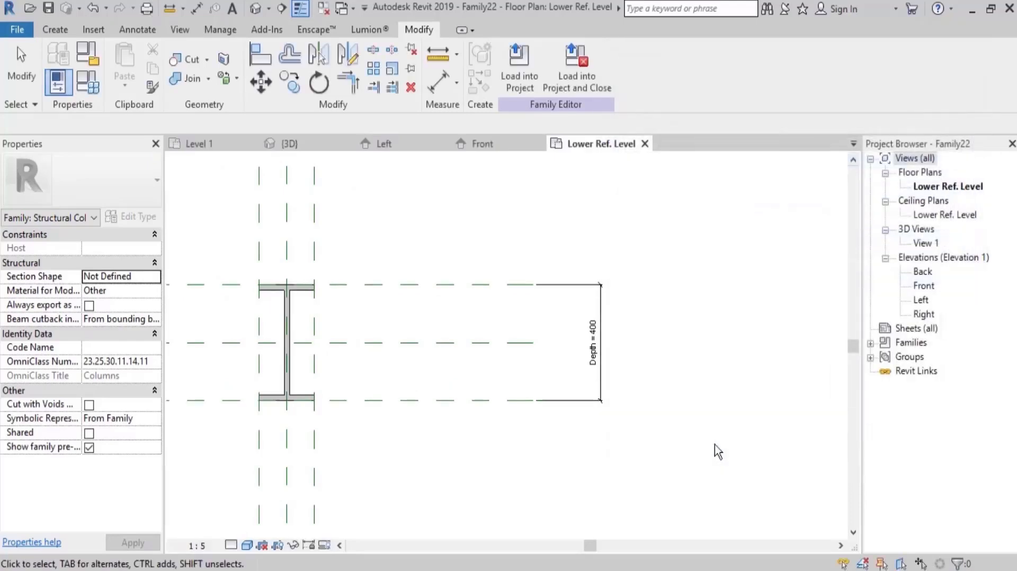
# In the Left elevation, stretch the extrusion's top edge upward to about half the height of the upper reference level.
pyautogui.doubleClick(921, 300)
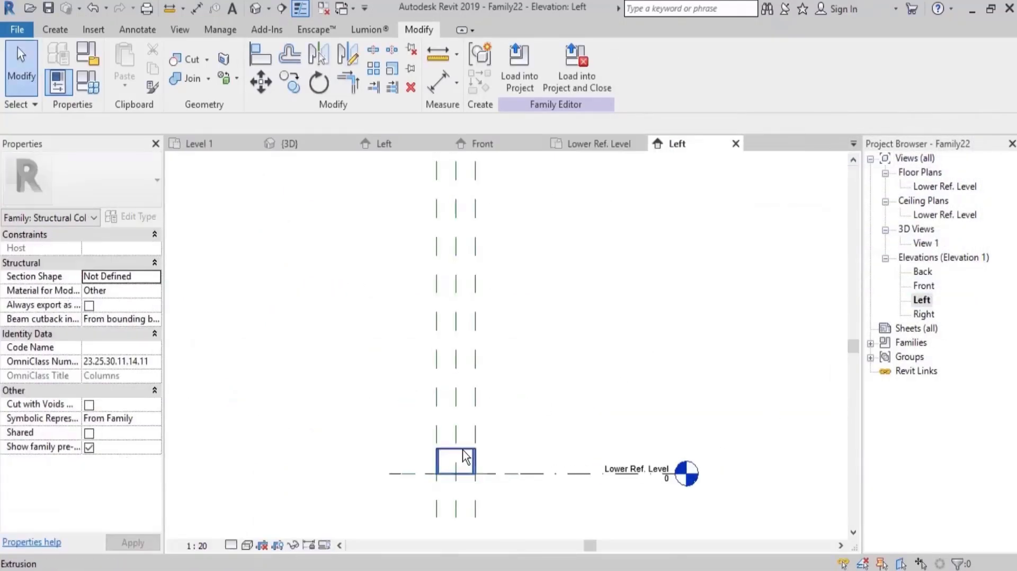
pyautogui.click(469, 462)
pyautogui.moveTo(455, 451); pyautogui.dragTo(517, 271)
pyautogui.click(534, 322)
pyautogui.scroll(-2, 533, 322)
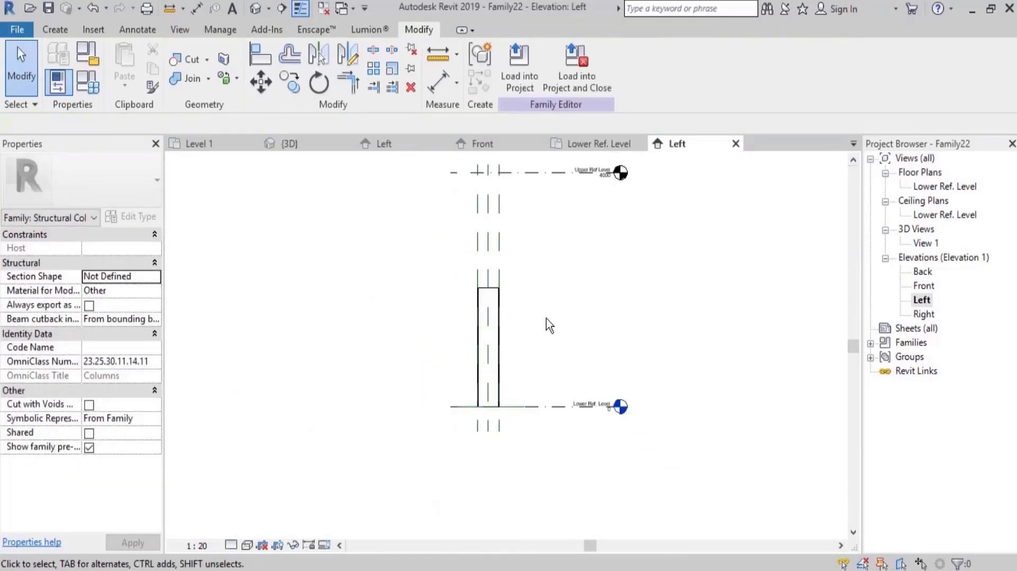
pyautogui.moveTo(565, 288); pyautogui.dragTo(556, 309, button='middle')
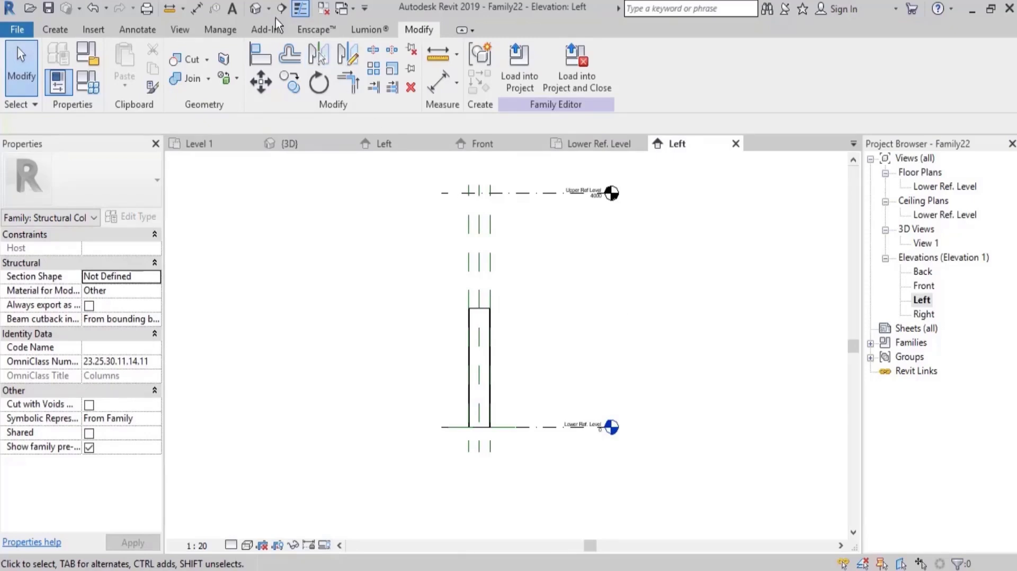
# Open the default 3D view and save the family as clmn 2 in the family folder.
pyautogui.click(255, 7)
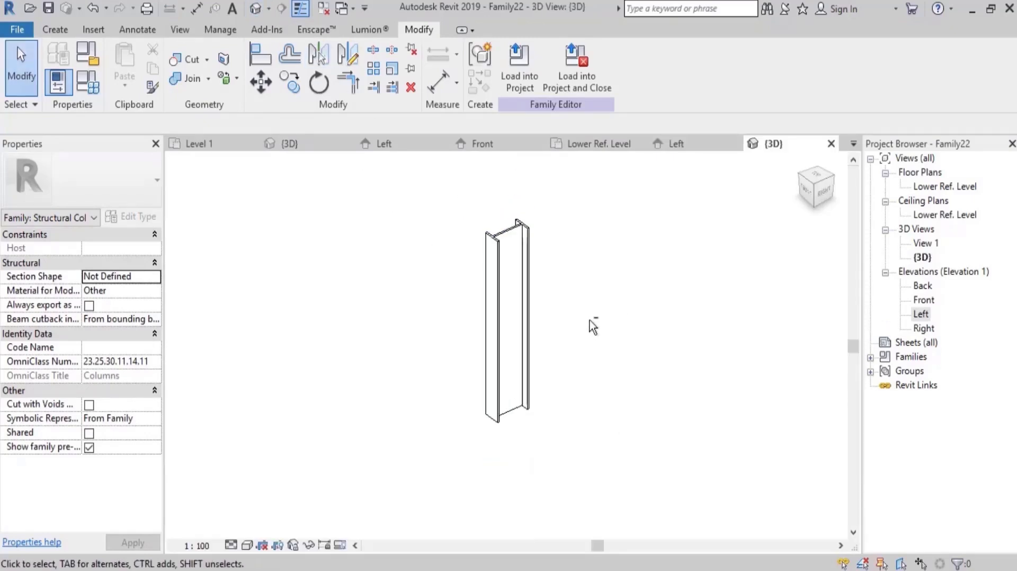
pyautogui.hotkey('ctrl', 's')
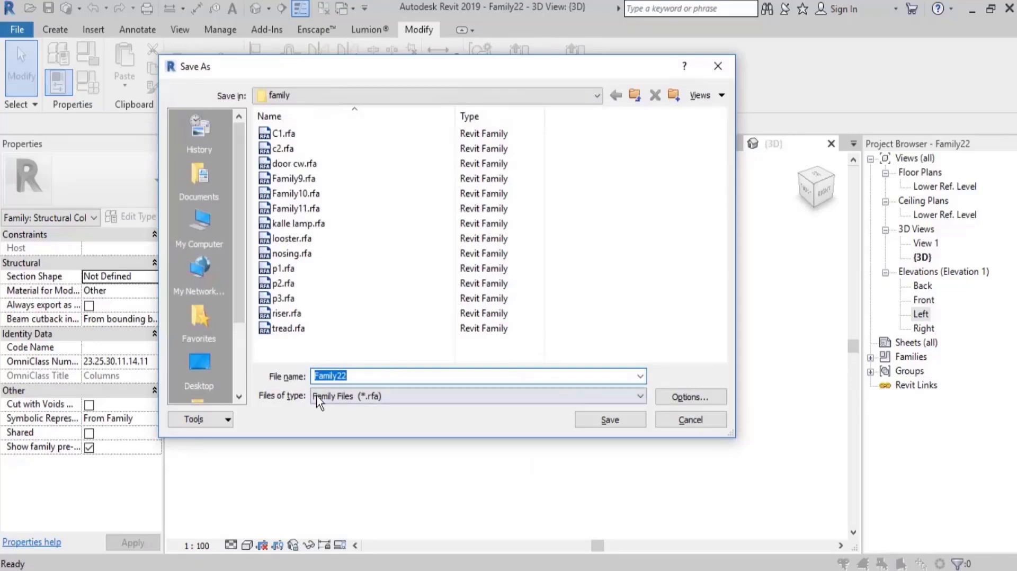
pyautogui.write('c')
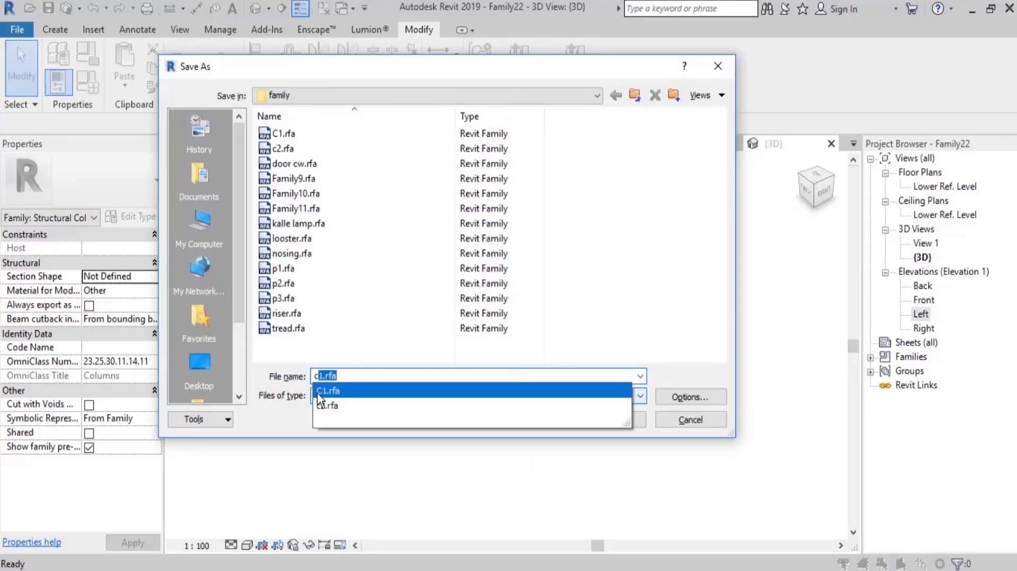
pyautogui.write('lmn')
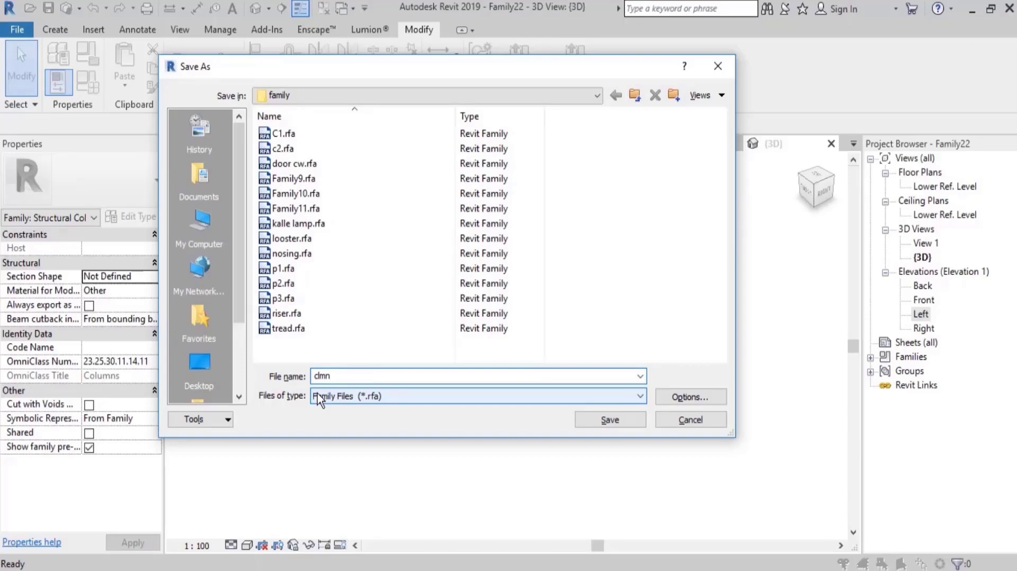
pyautogui.press('Return')
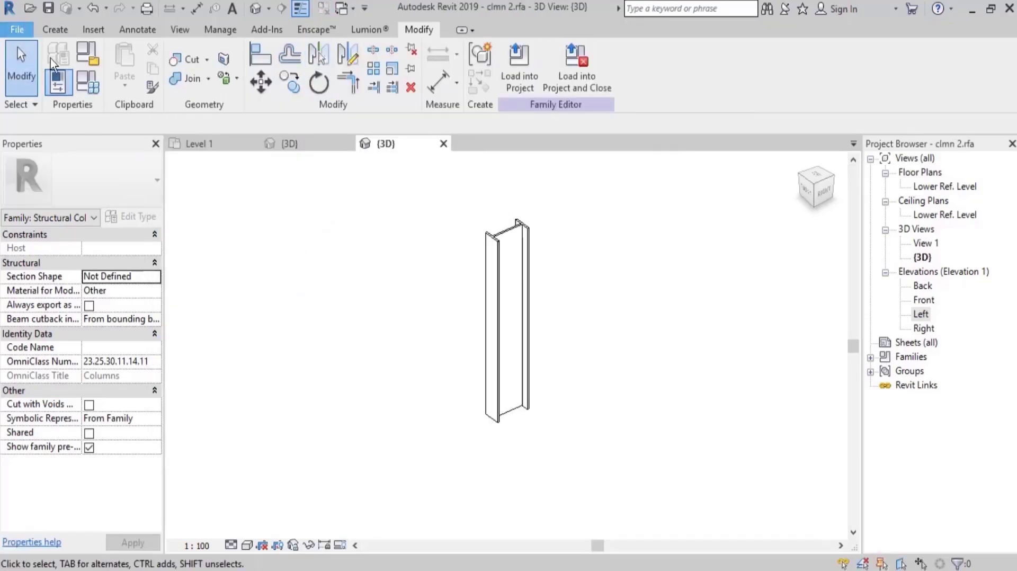
# Create a new family from the metric structural column template.
pyautogui.click(18, 30)
pyautogui.moveTo(95, 87)
pyautogui.click(177, 139)
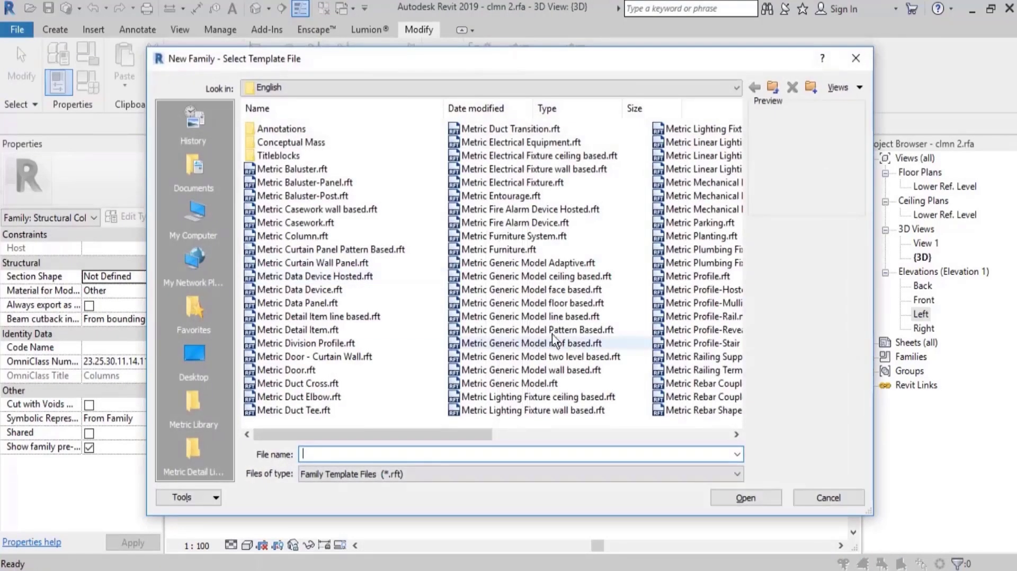
pyautogui.click(542, 327)
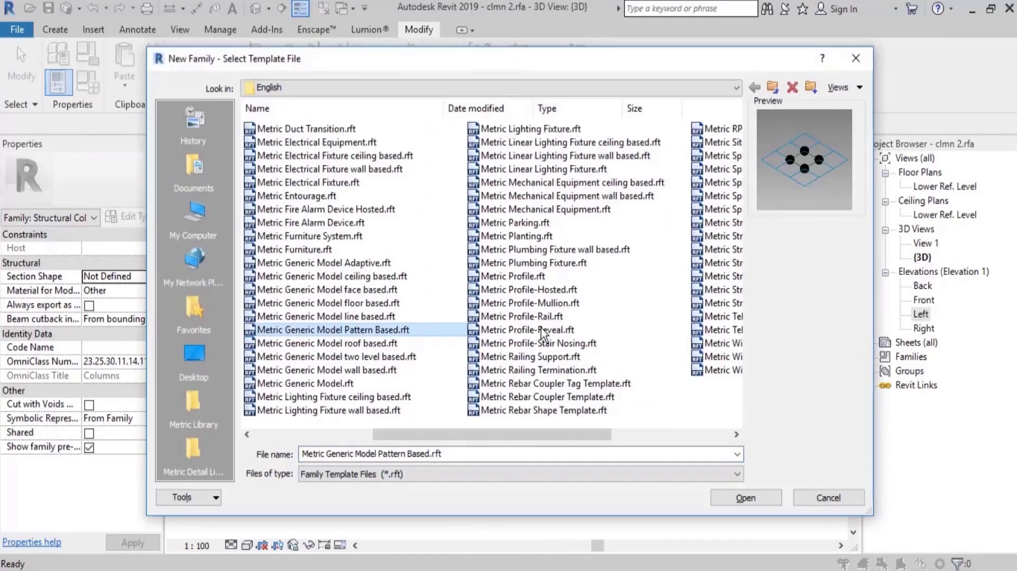
pyautogui.scroll(-2, 541, 328)
pyautogui.doubleClick(555, 225)
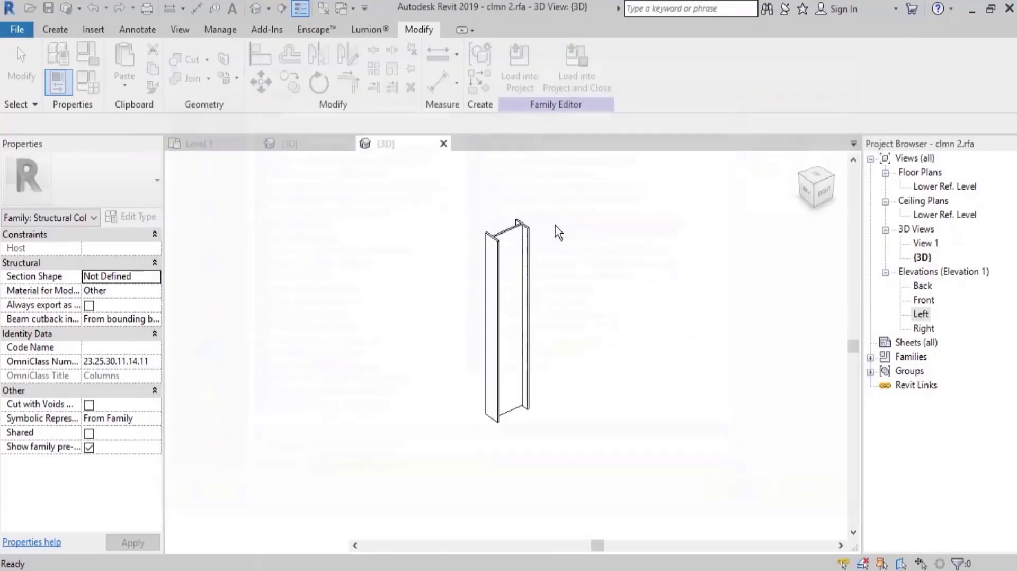
pyautogui.moveTo(661, 256); pyautogui.dragTo(597, 254, button='middle')
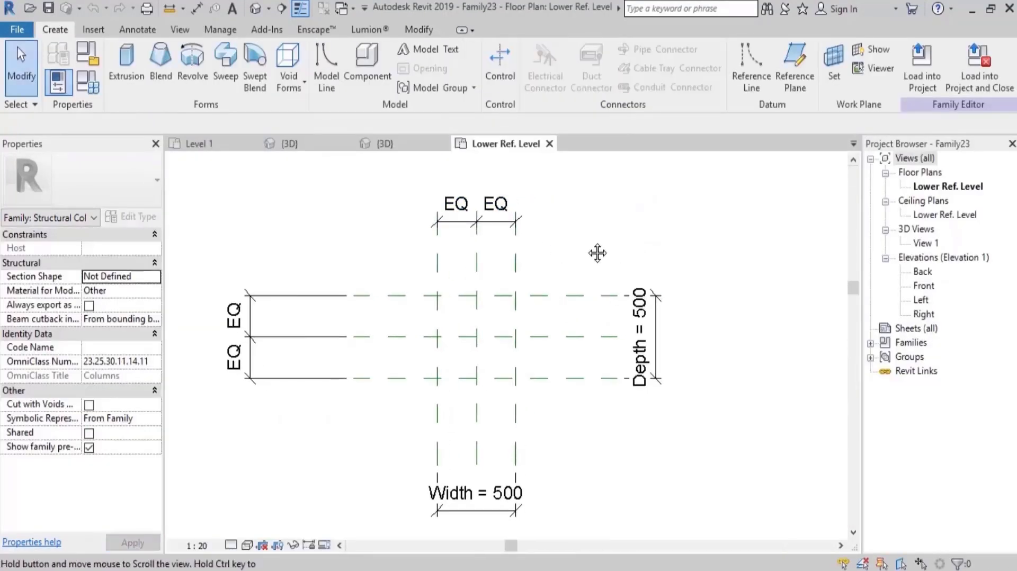
# Delete the template's outer reference planes and their dimensions, and remove the Width and Depth parameters from the family.
pyautogui.moveTo(553, 196); pyautogui.dragTo(297, 465)
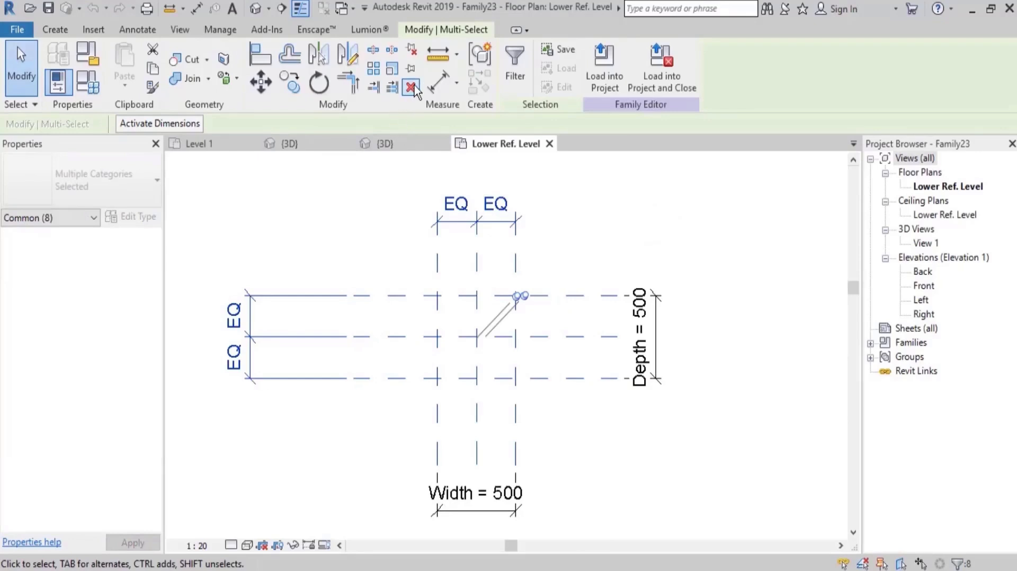
pyautogui.click(412, 88)
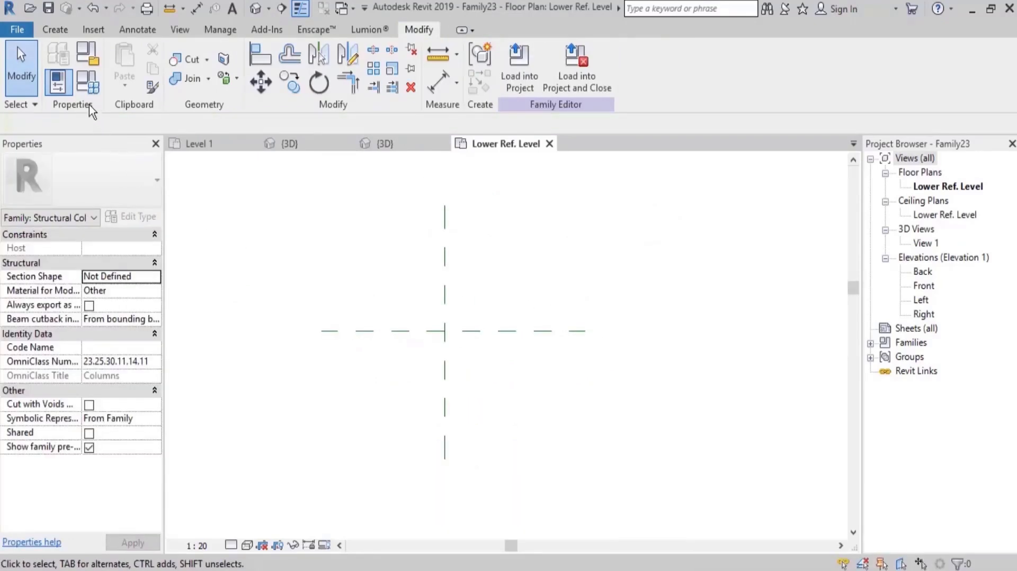
pyautogui.click(87, 84)
pyautogui.click(672, 218)
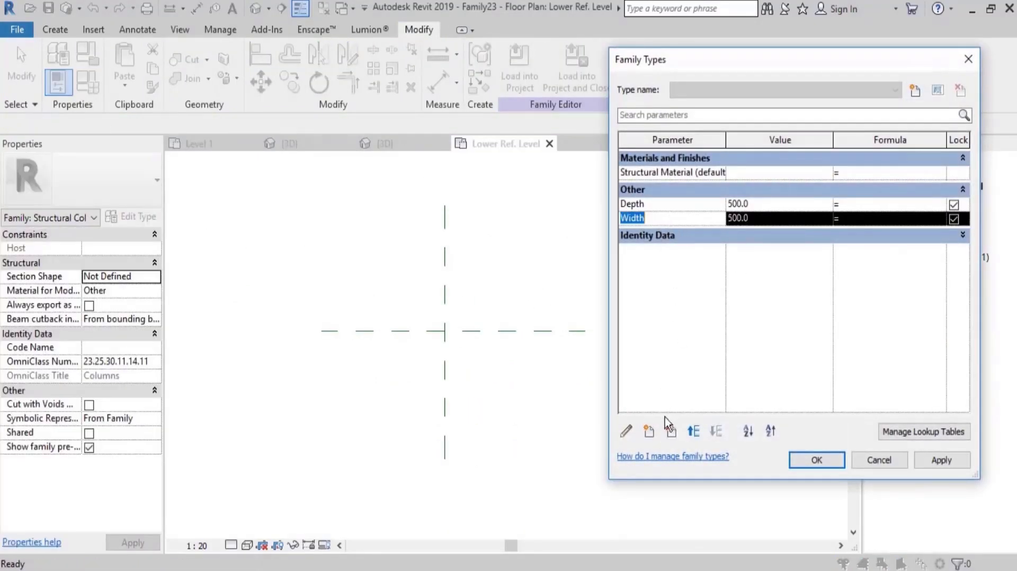
pyautogui.click(671, 430)
pyautogui.click(540, 294)
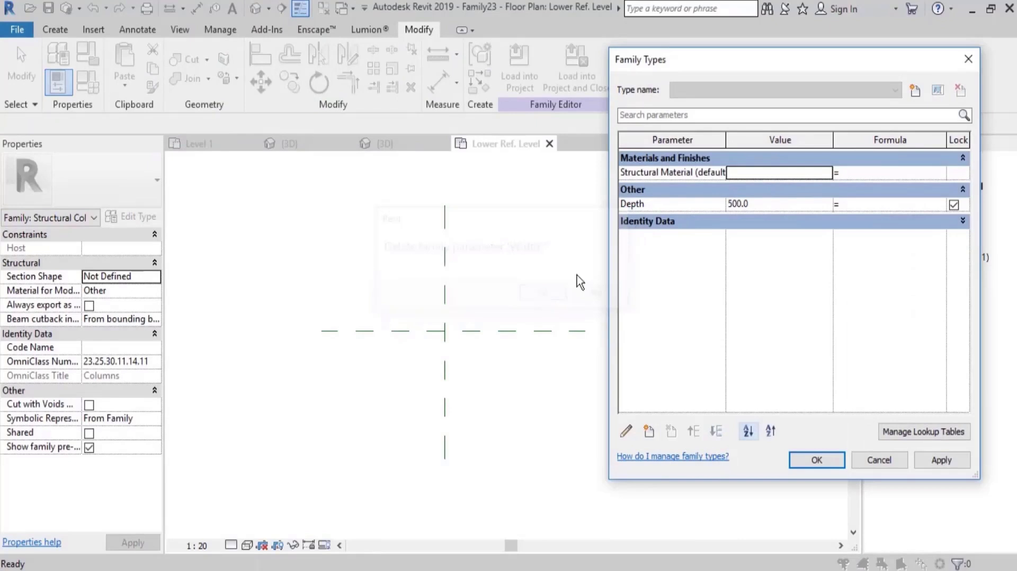
pyautogui.click(647, 206)
pyautogui.click(672, 430)
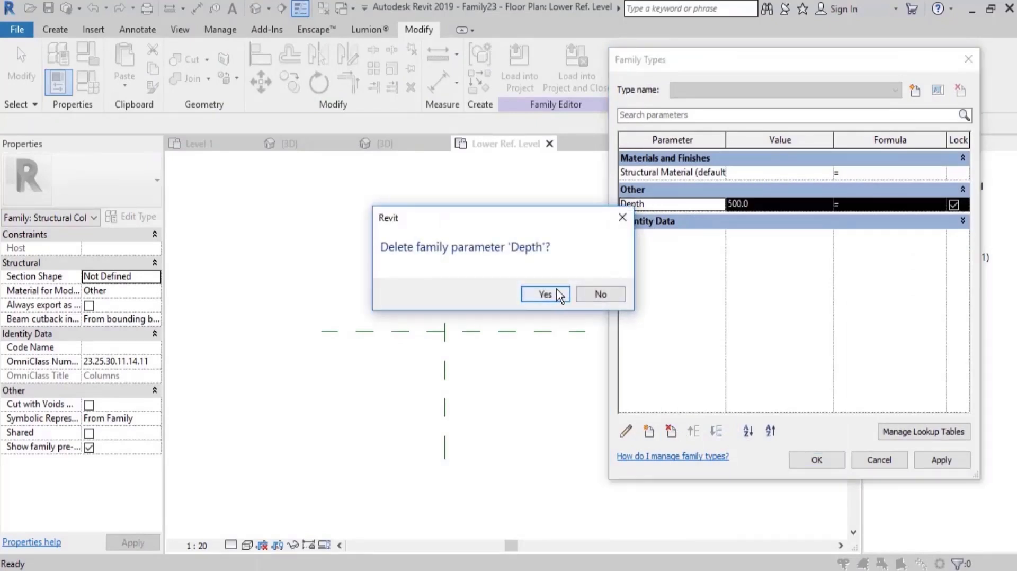
pyautogui.click(543, 294)
pyautogui.click(816, 460)
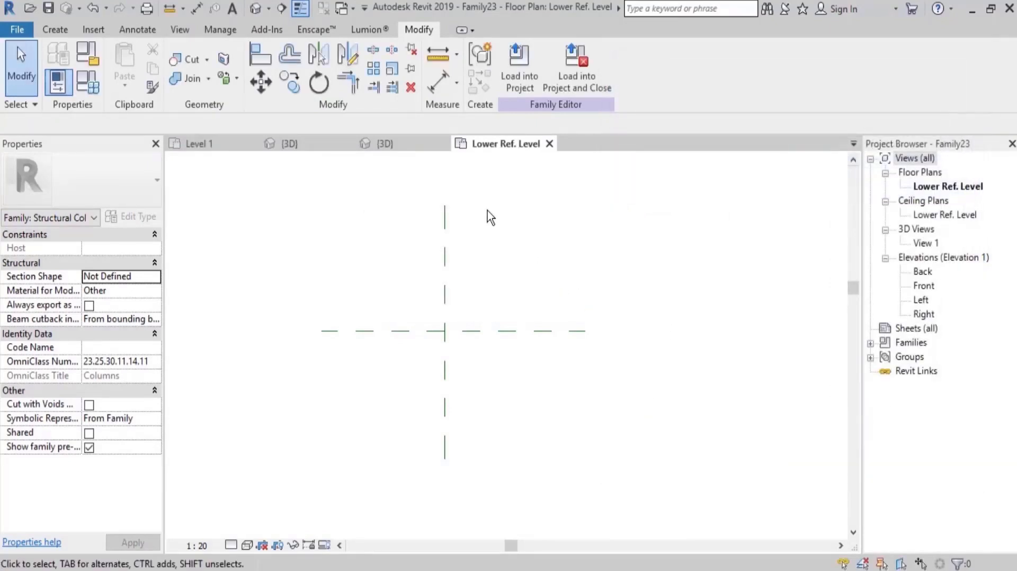
# Load clmn 2.rfa into the new family as a component from the family folder inside the desktop Family folder.
pyautogui.moveTo(380, 237); pyautogui.dragTo(383, 248, button='middle')
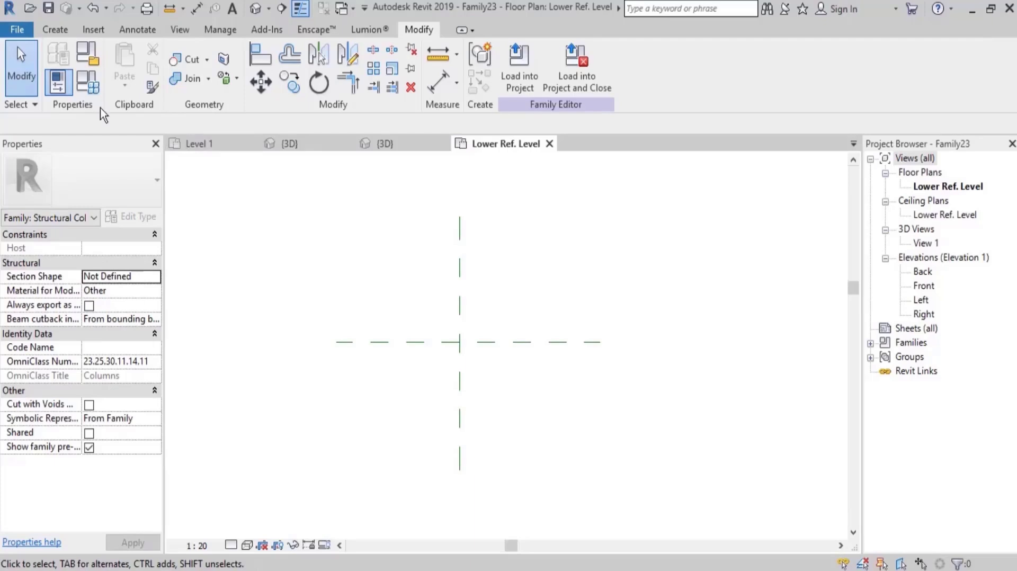
pyautogui.click(55, 29)
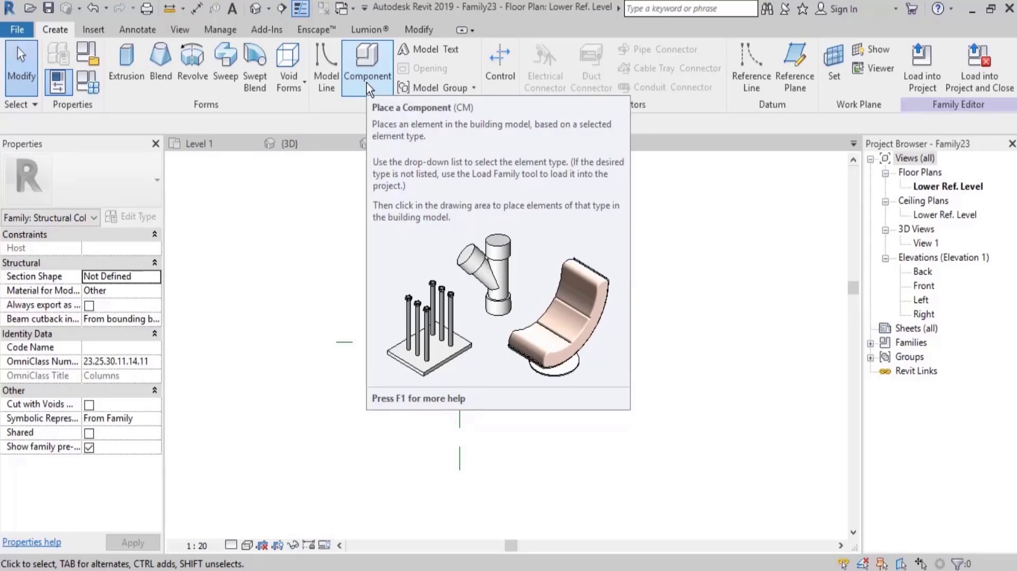
pyautogui.click(367, 83)
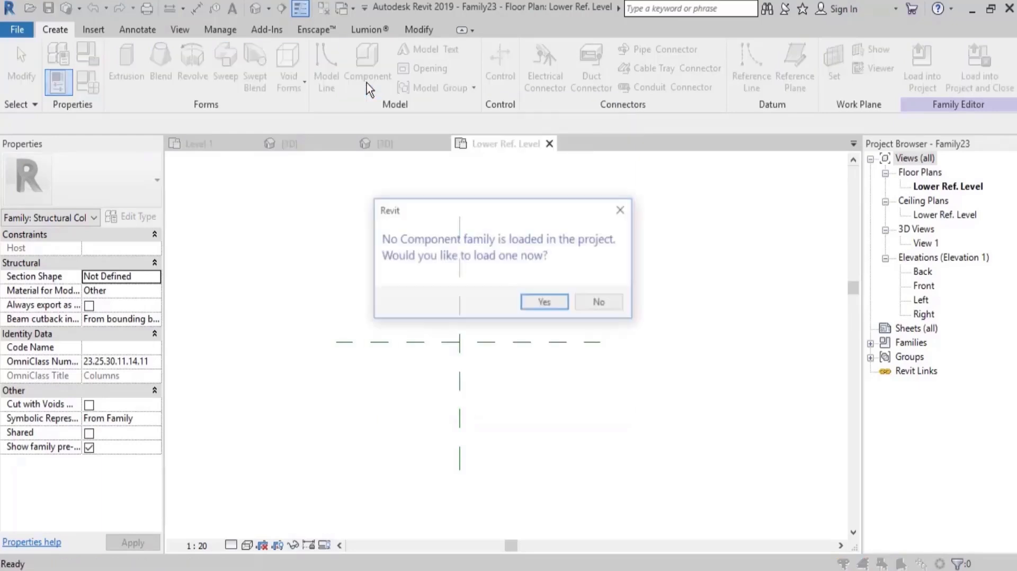
pyautogui.click(563, 306)
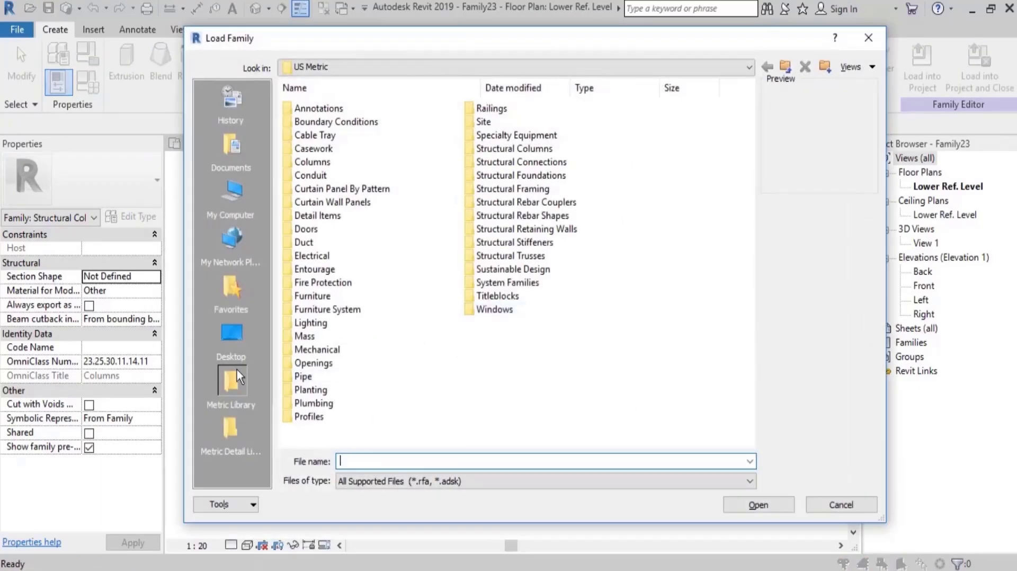
pyautogui.click(232, 333)
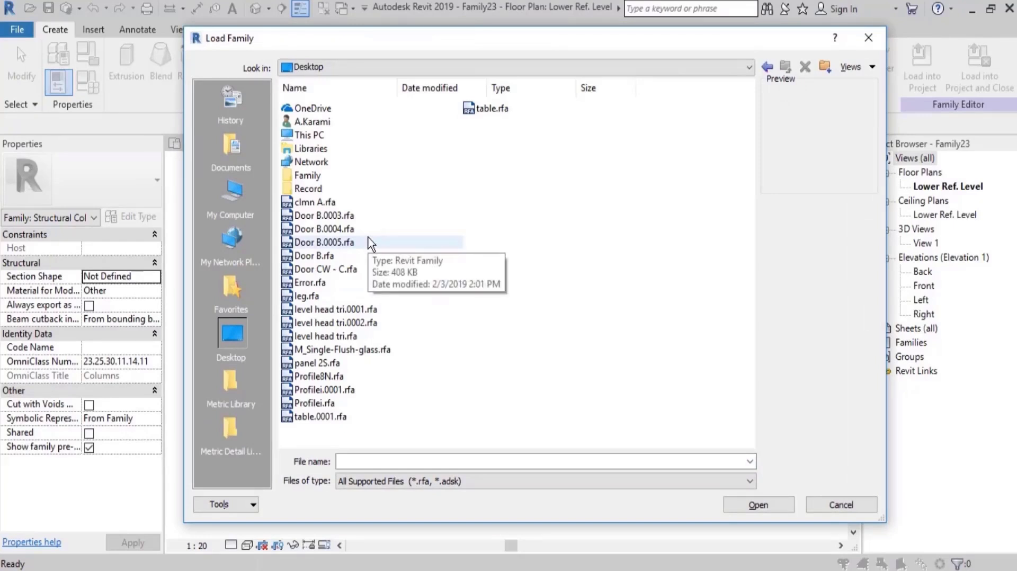
pyautogui.doubleClick(306, 175)
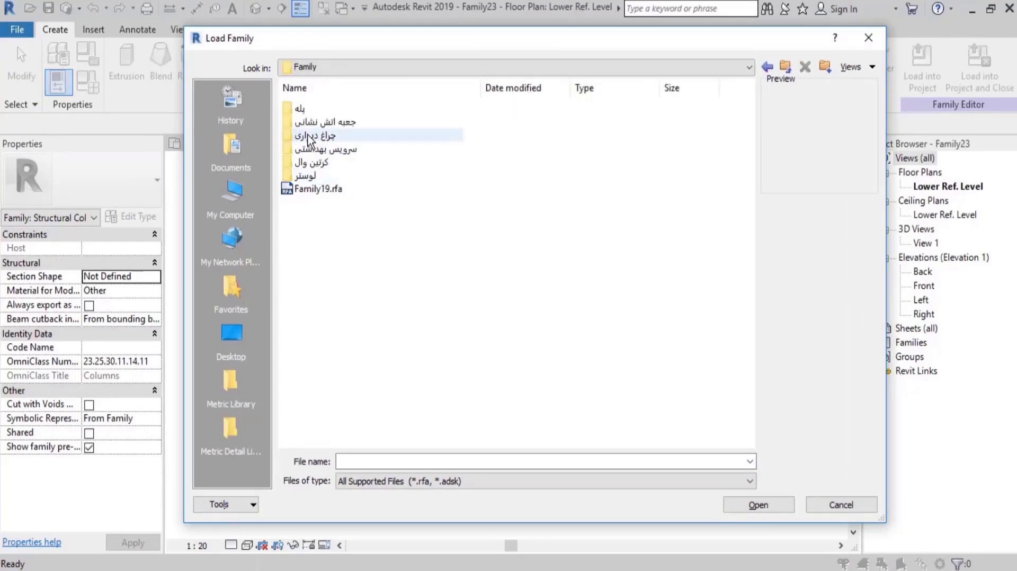
pyautogui.click(774, 67)
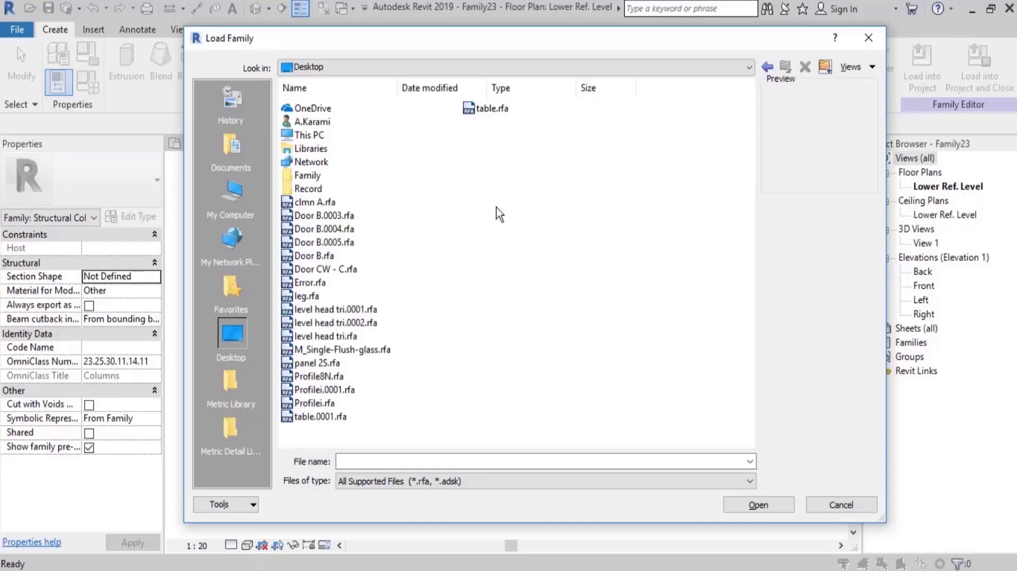
pyautogui.doubleClick(310, 176)
pyautogui.doubleClick(317, 109)
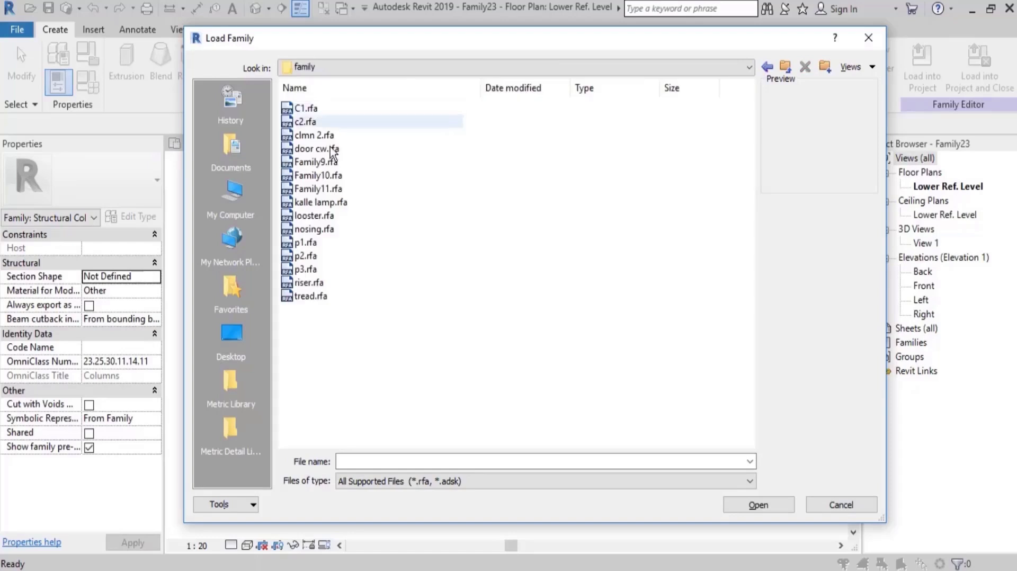
pyautogui.click(315, 135)
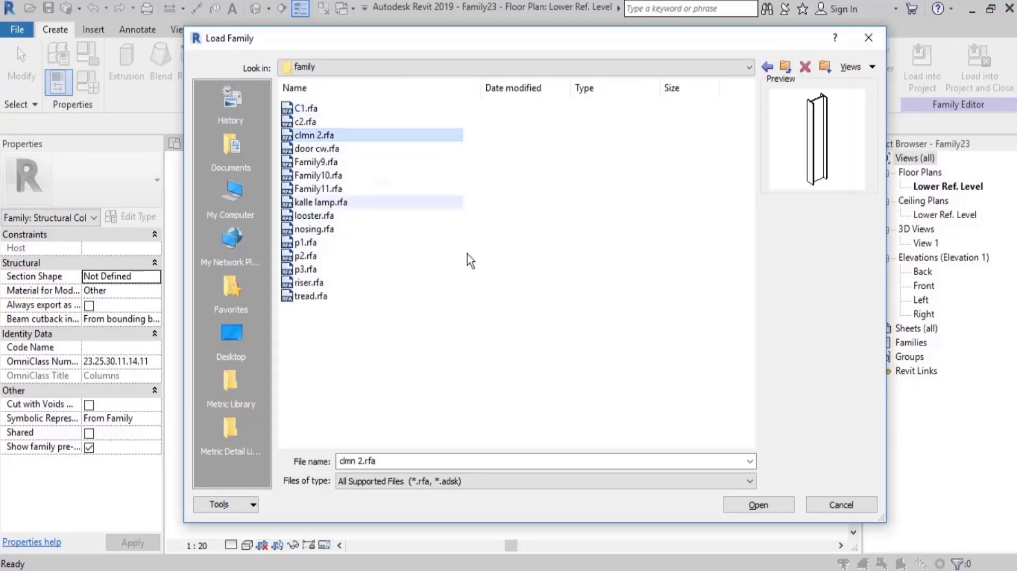
pyautogui.click(760, 509)
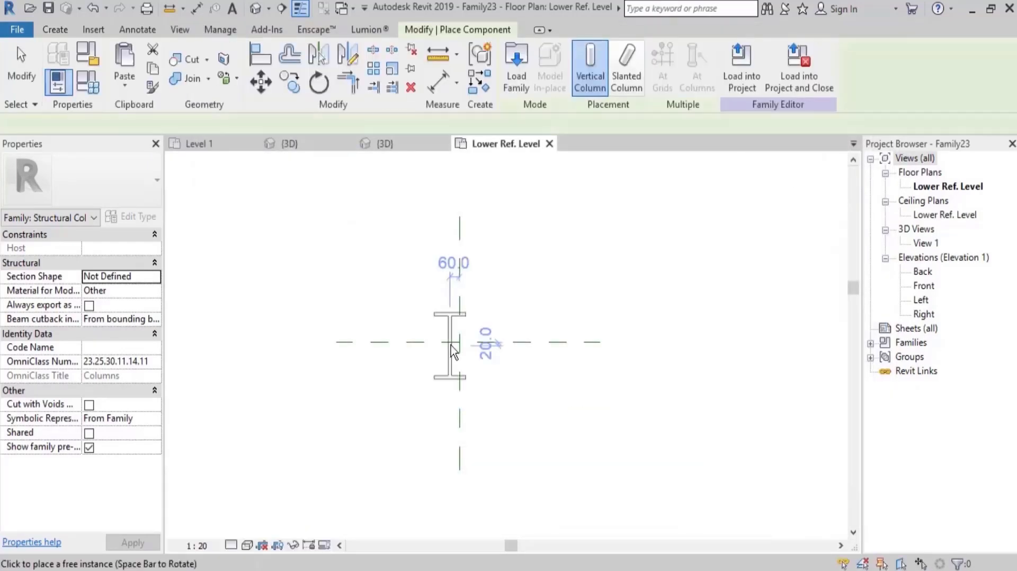
# Place one clmn 2 column about 340 mm left of the vertical centre plane and about 40 mm above the horizontal one.
pyautogui.click(354, 328)
pyautogui.press('Escape')
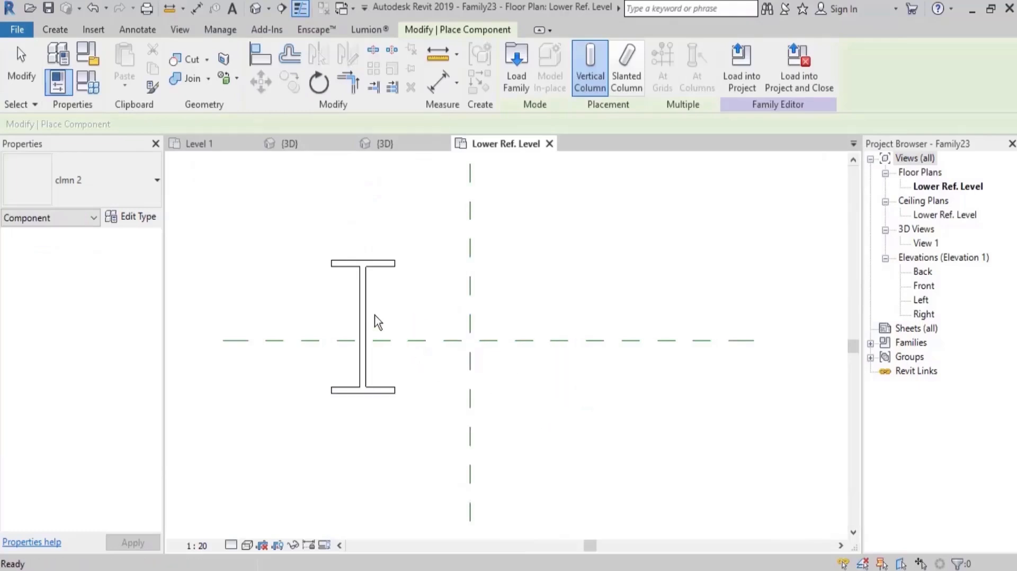
pyautogui.press('Escape')
# Check the T1 and T2 dimensions in the placed column's type properties, and leave them unaltered.
pyautogui.click(364, 303)
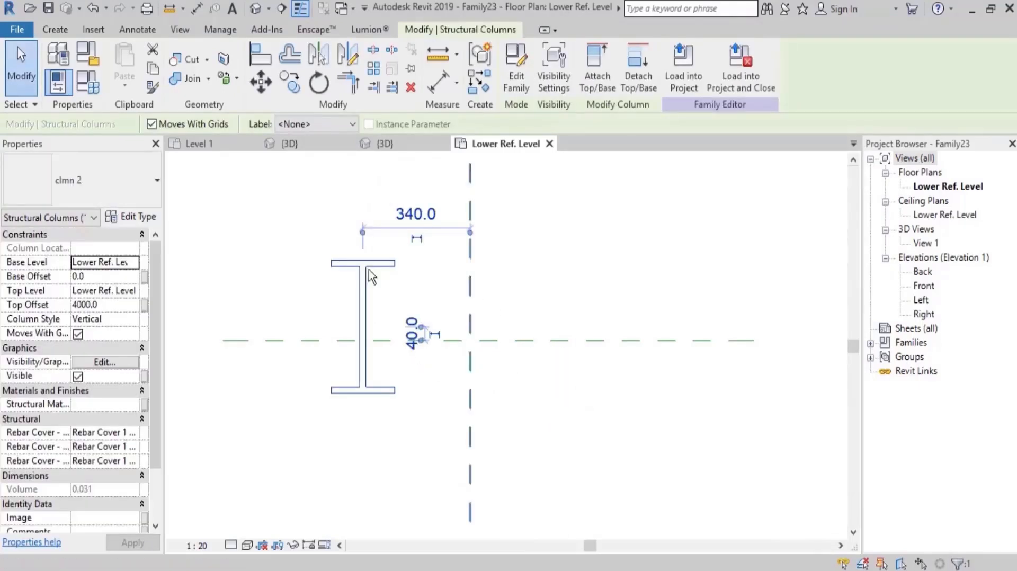
pyautogui.click(138, 217)
pyautogui.click(868, 232)
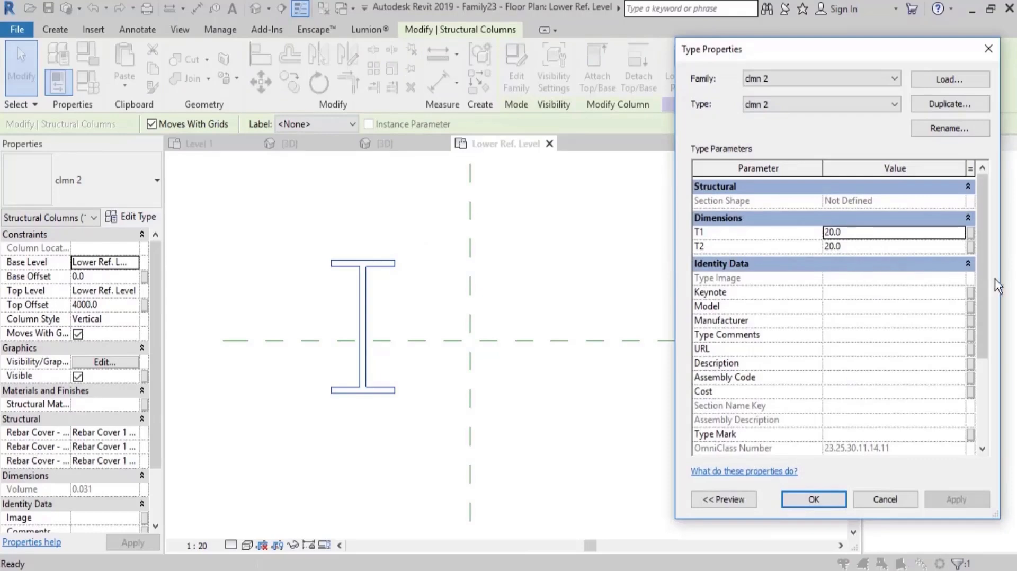
pyautogui.moveTo(992, 284); pyautogui.dragTo(981, 238)
pyautogui.press('Escape')
pyautogui.press('Escape')
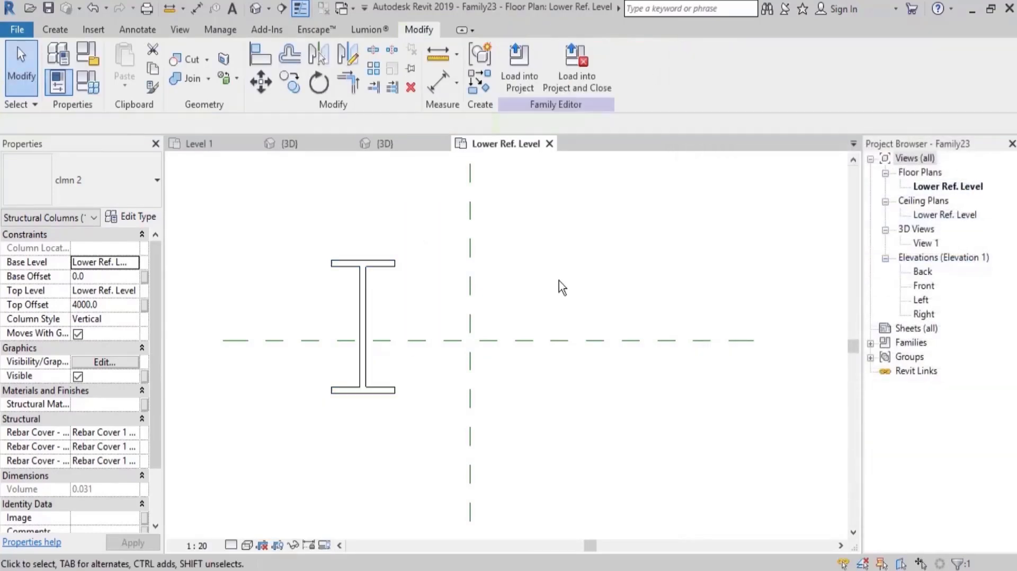
# Copy the column 700 mm horizontally to the right side of the vertical centre plane.
pyautogui.moveTo(414, 296); pyautogui.dragTo(319, 321)
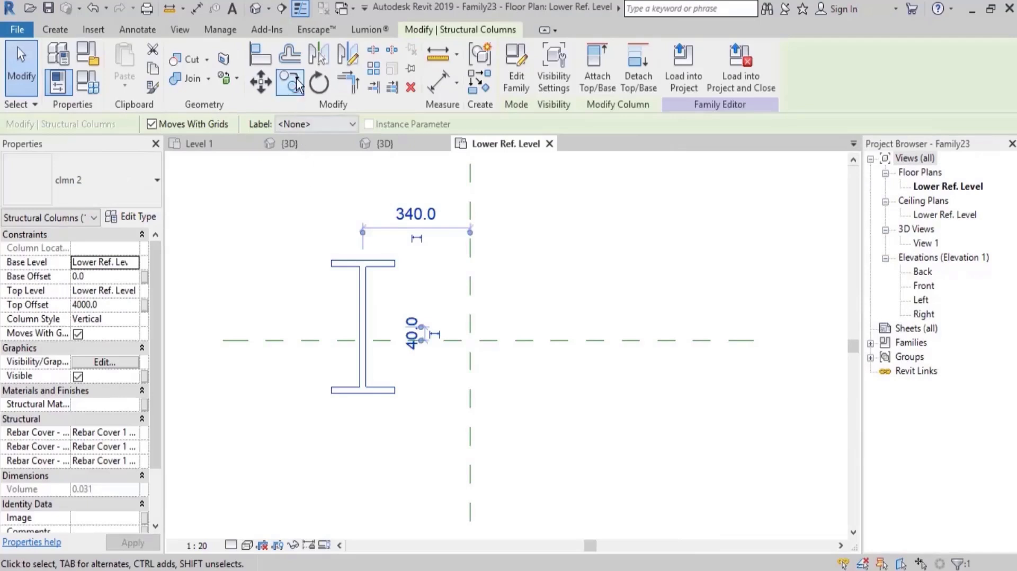
pyautogui.press('c')
pyautogui.press('o')
pyautogui.click(379, 285)
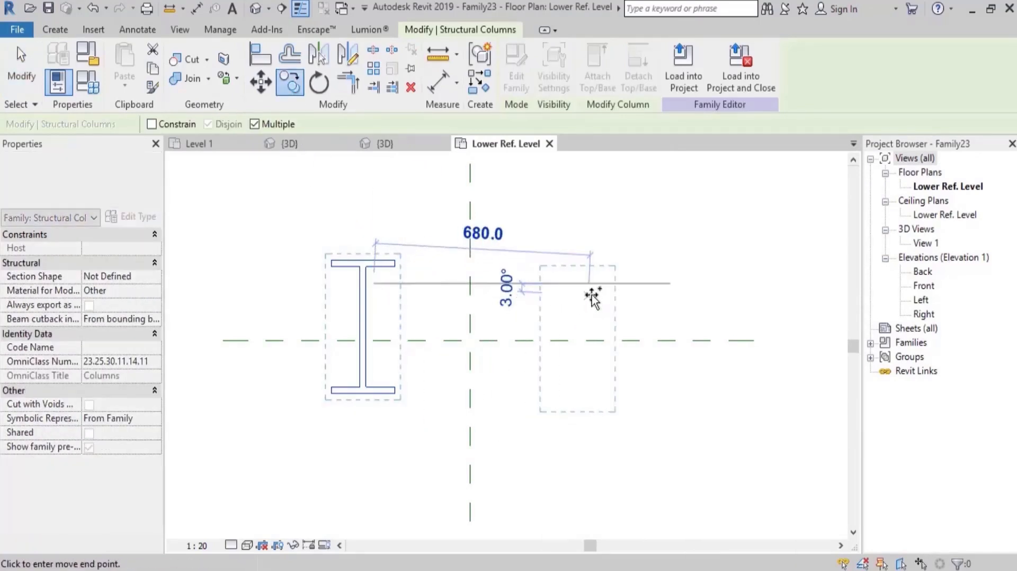
pyautogui.click(672, 275)
pyautogui.press('Escape')
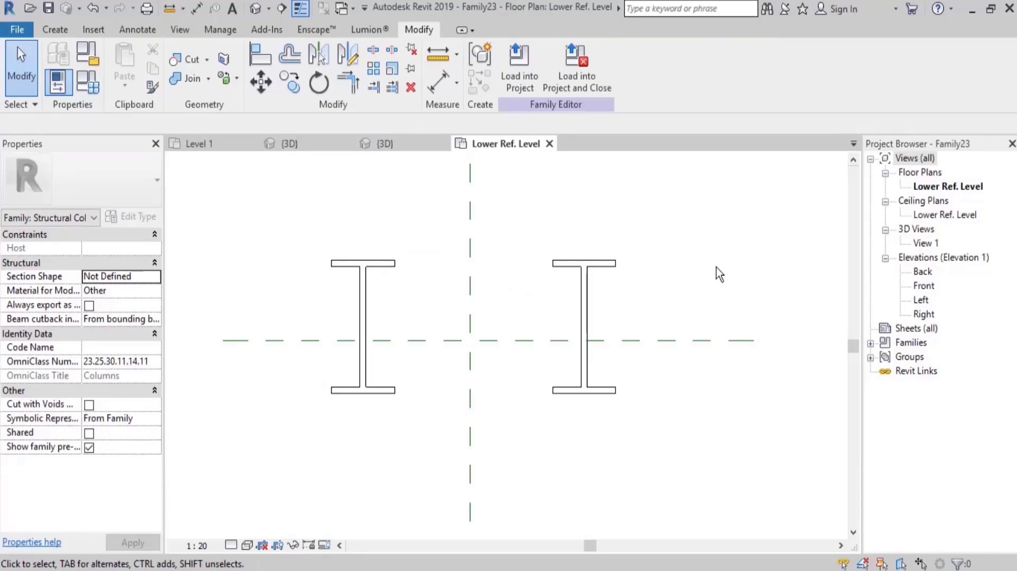
# Draw two vertical reference planes between the columns, about 226 mm left and 220 mm right of the centre plane.
pyautogui.press('r')
pyautogui.press('p')
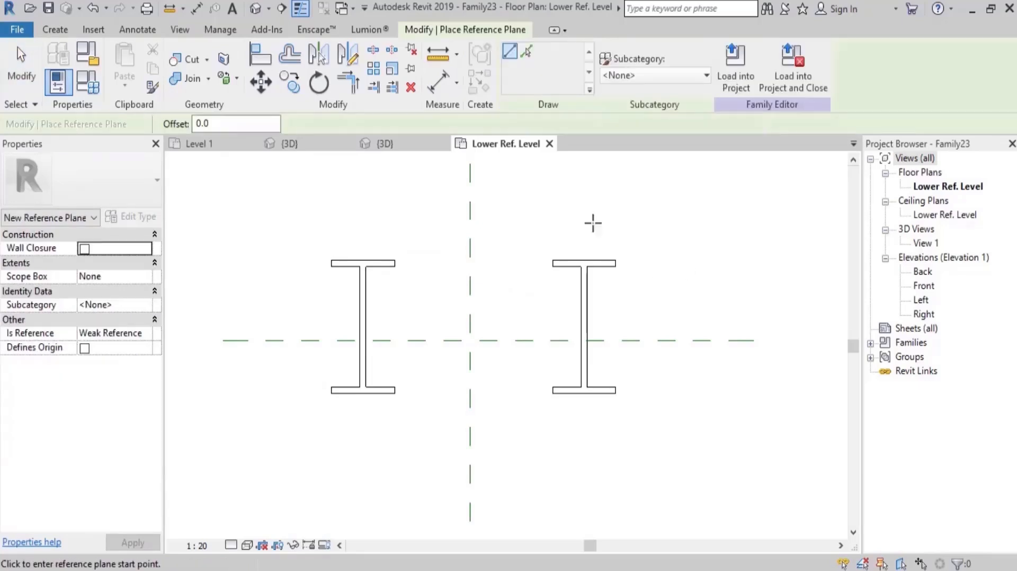
pyautogui.click(399, 196)
pyautogui.click(393, 466)
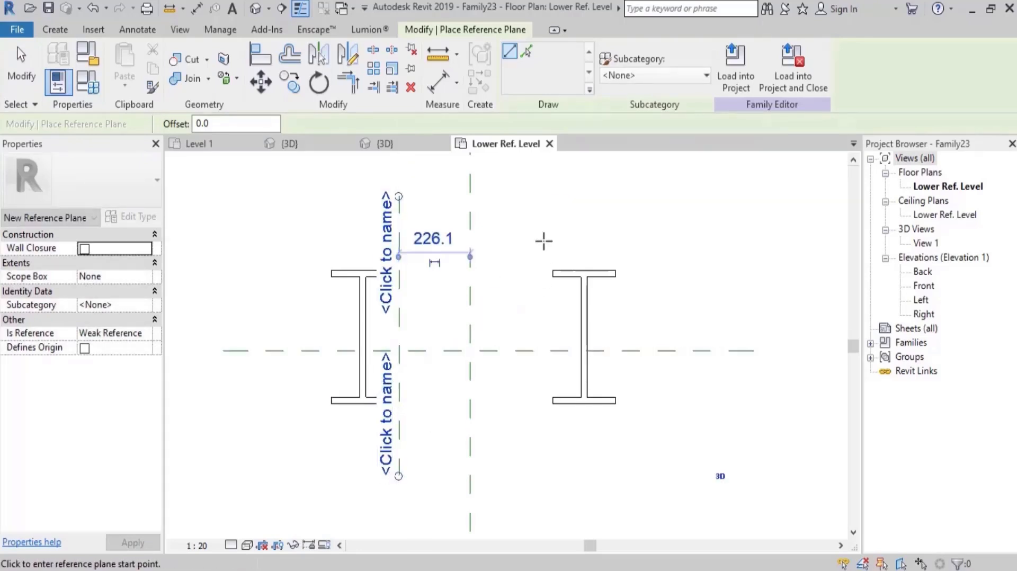
pyautogui.click(539, 196)
pyautogui.click(535, 488)
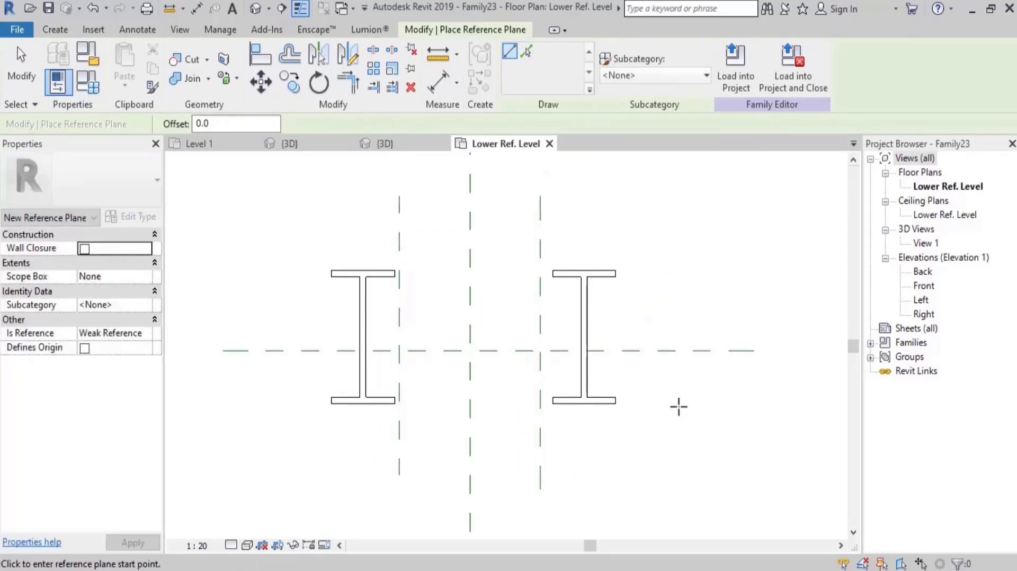
pyautogui.press('Escape')
# Add a continuous aligned dimension across the three vertical reference planes and make its segments equal.
pyautogui.press('i')
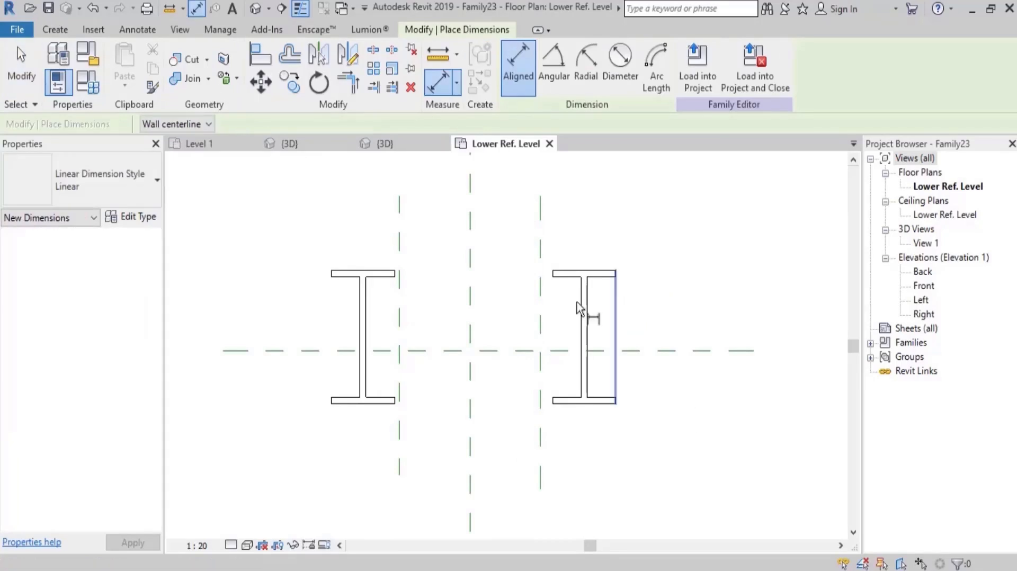
pyautogui.click(432, 240)
pyautogui.click(471, 227)
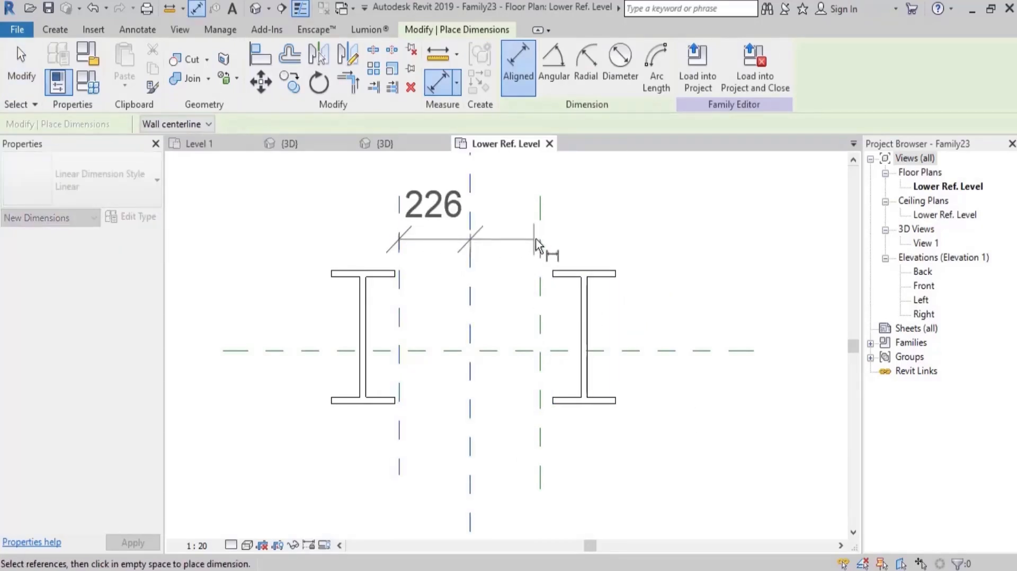
pyautogui.click(540, 260)
pyautogui.scroll(-2, 533, 342)
pyautogui.click(572, 253)
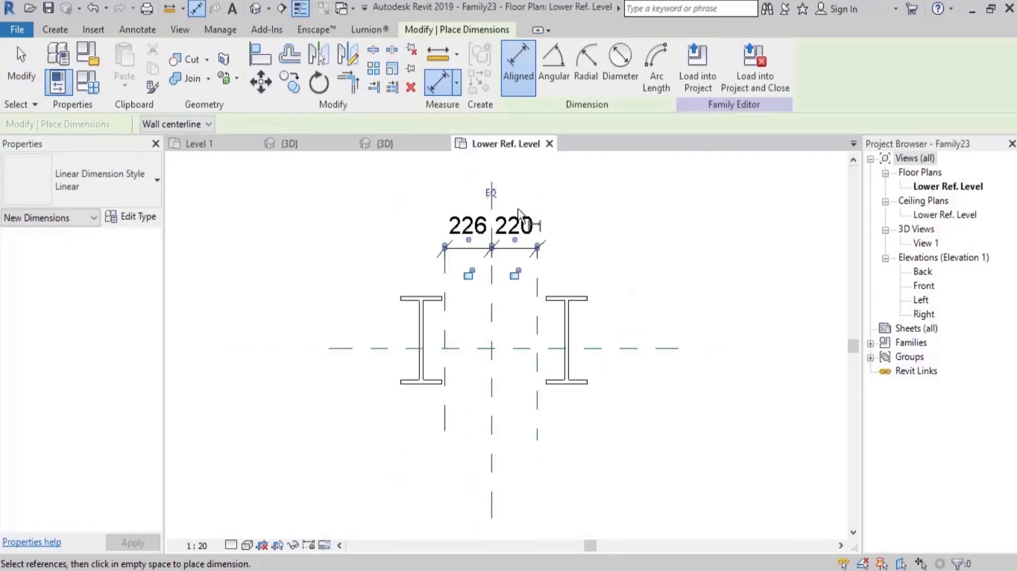
pyautogui.click(492, 192)
# Dimension the overall distance between the two outer vertical reference planes, and set the view scale to 1:10.
pyautogui.click(446, 281)
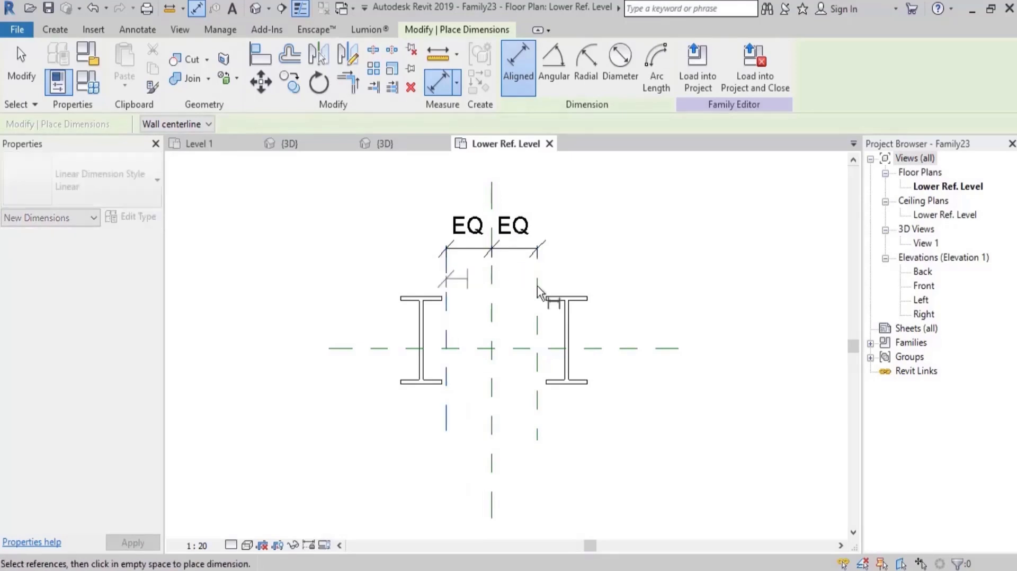
pyautogui.click(537, 286)
pyautogui.click(553, 193)
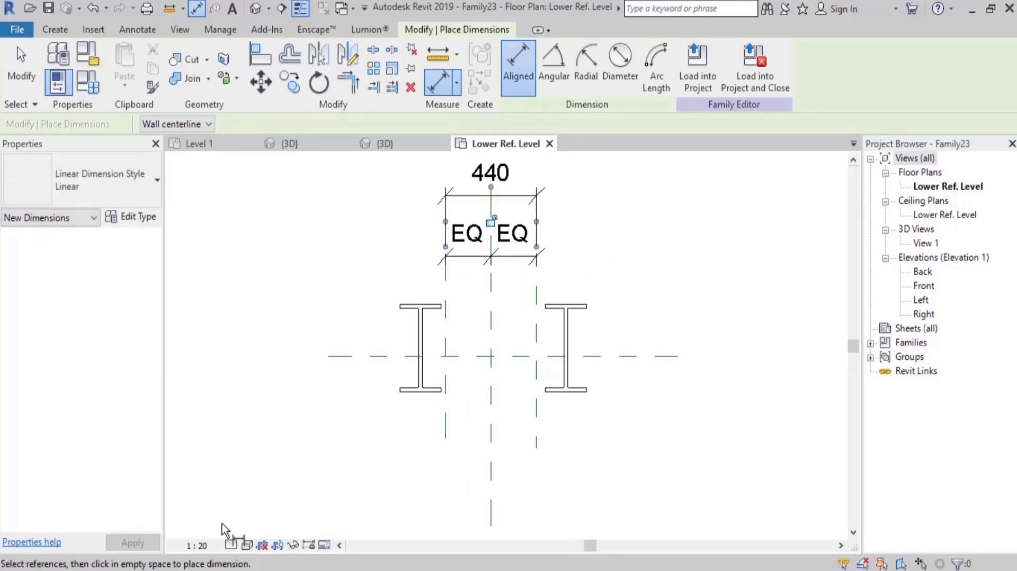
pyautogui.click(197, 546)
pyautogui.click(218, 372)
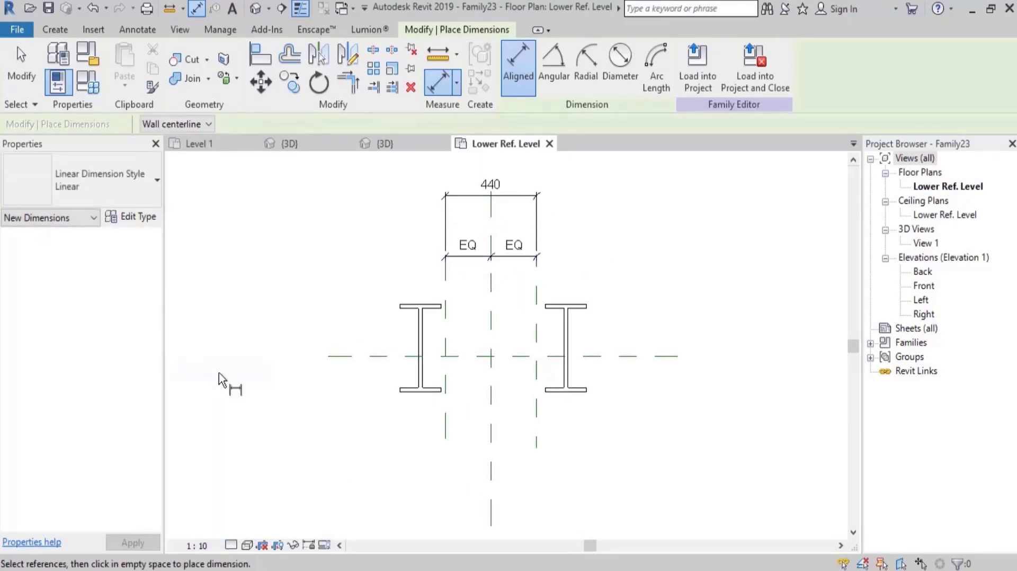
# Label the overall dimension between the two outer vertical reference planes with a new family type parameter named Dist Between.
pyautogui.press('Escape')
pyautogui.click(519, 259)
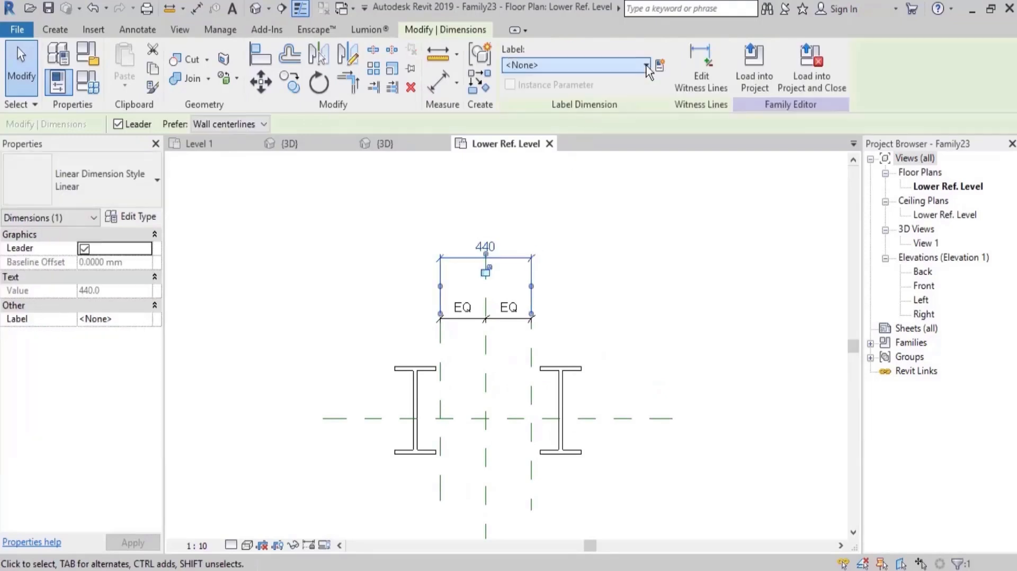
pyautogui.click(661, 66)
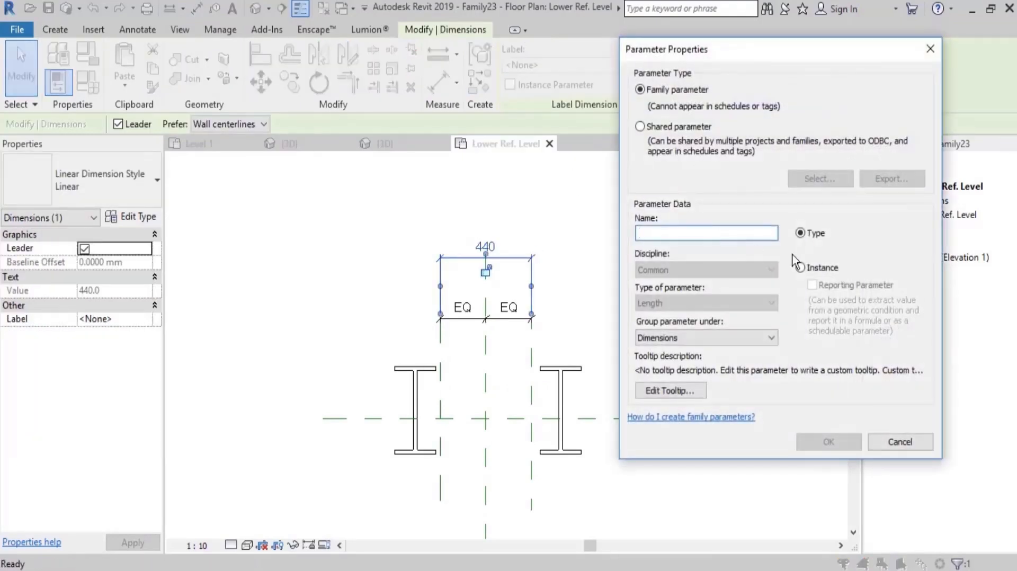
pyautogui.write('Dist Betwee')
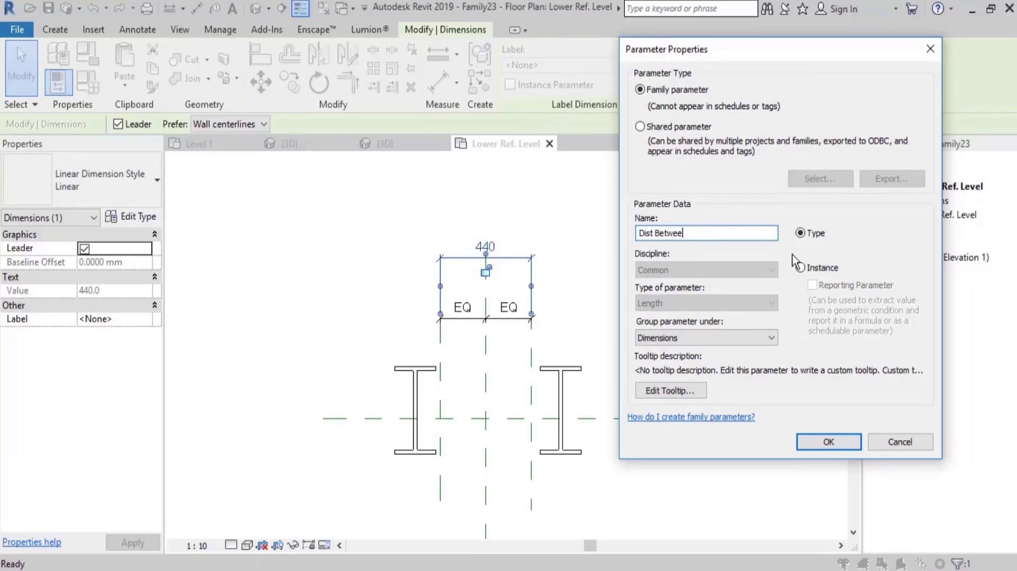
pyautogui.click(829, 442)
pyautogui.click(660, 317)
# Align the web centre of each column to its outer vertical reference plane and lock both alignments.
pyautogui.scroll(2, 559, 370)
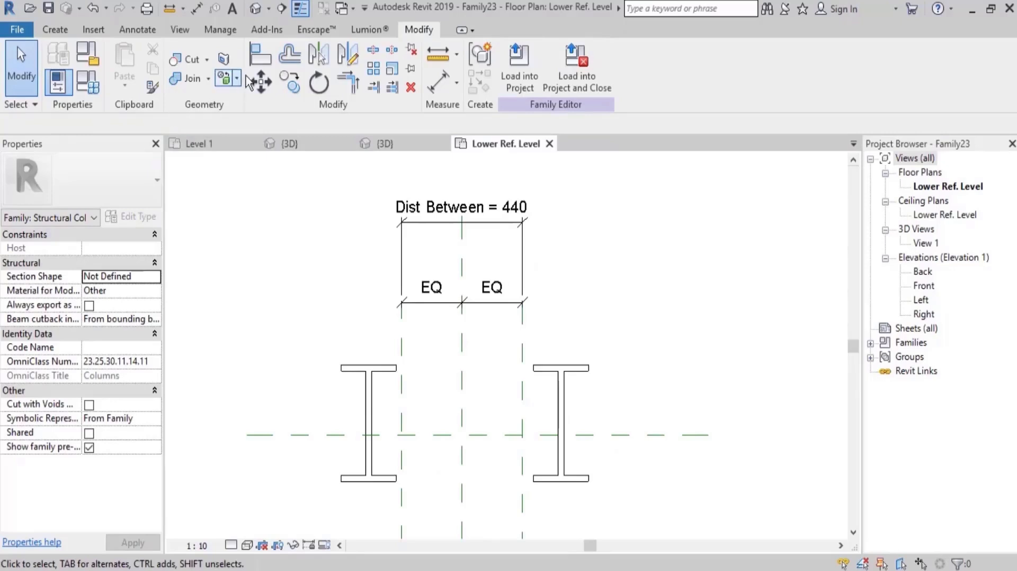
pyautogui.click(260, 58)
pyautogui.moveTo(509, 365); pyautogui.dragTo(506, 310, button='middle')
pyautogui.click(518, 346)
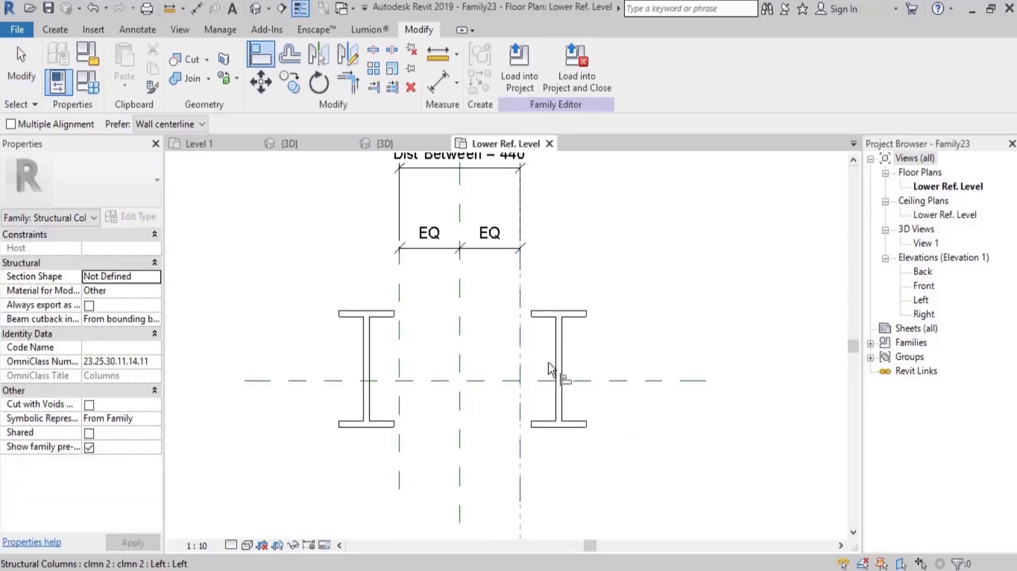
pyautogui.click(555, 357)
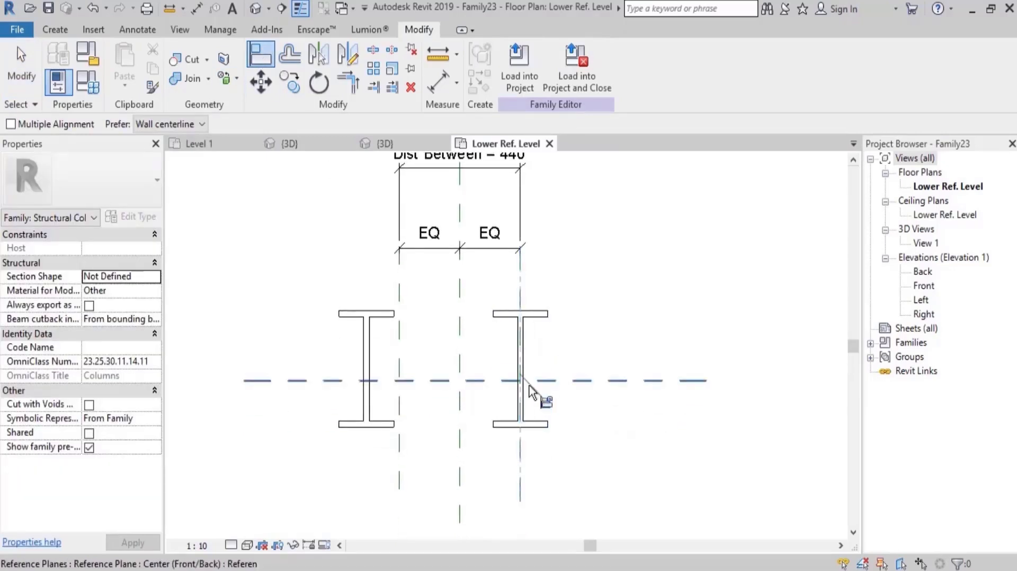
pyautogui.click(399, 347)
pyautogui.click(366, 366)
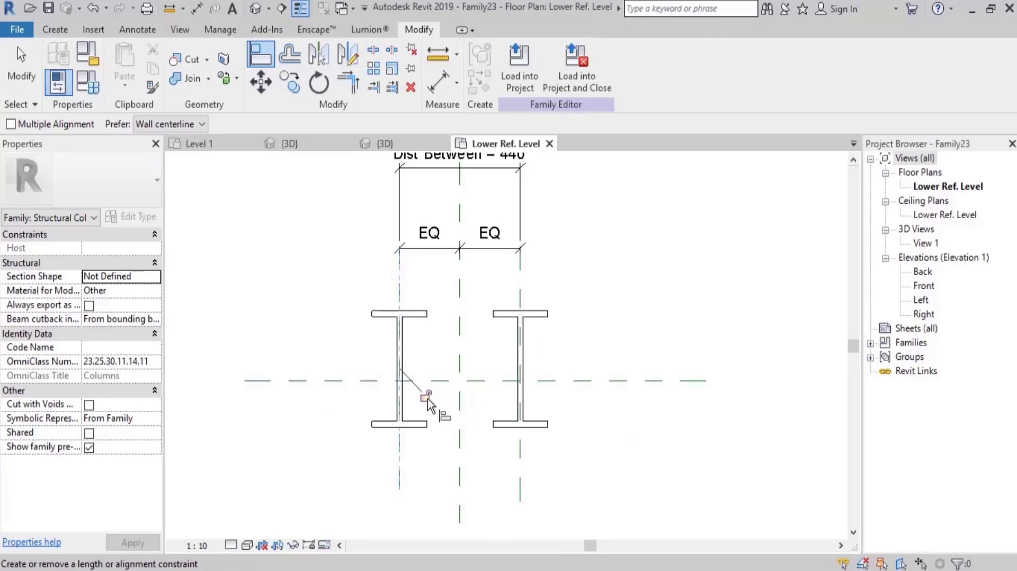
# Align the front/back centre of both columns to the horizontal centre reference plane and lock them.
pyautogui.scroll(2, 540, 413)
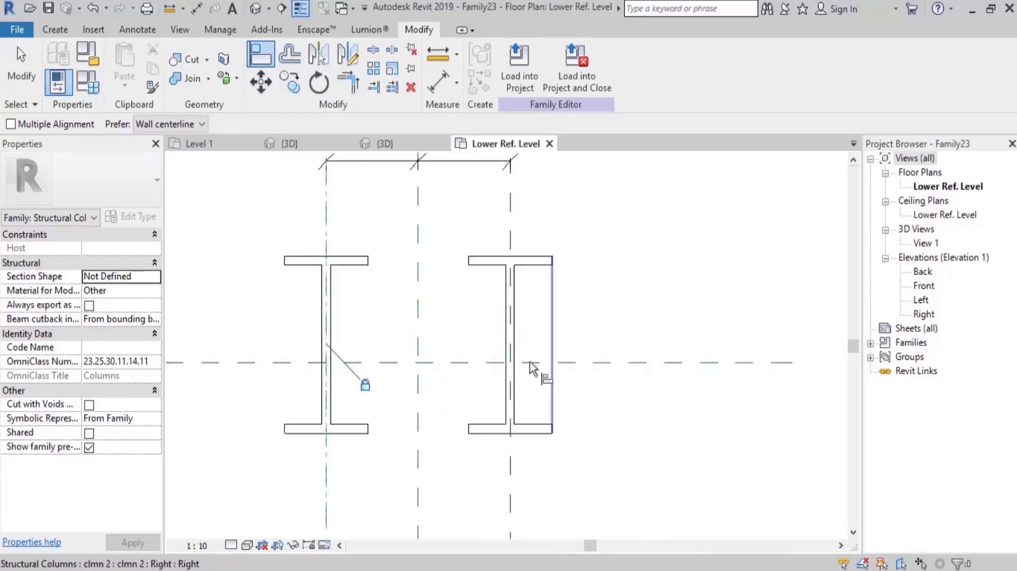
pyautogui.click(530, 362)
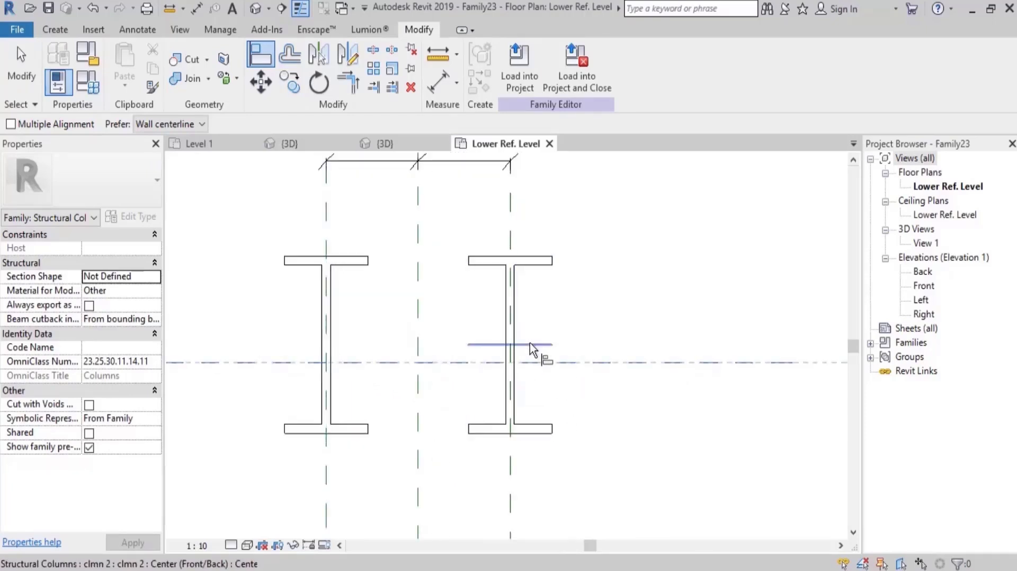
pyautogui.click(530, 344)
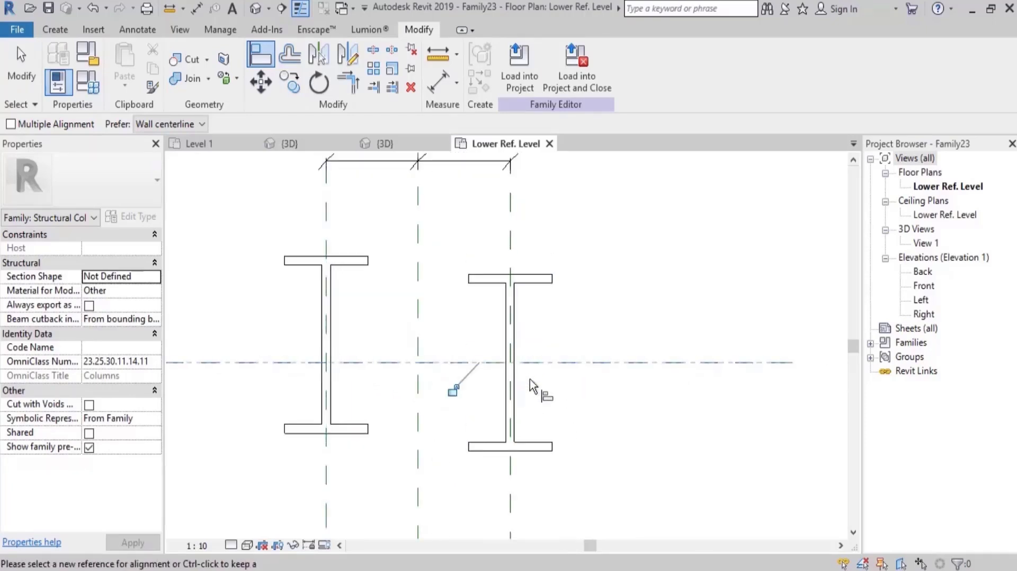
pyautogui.click(341, 366)
pyautogui.click(344, 342)
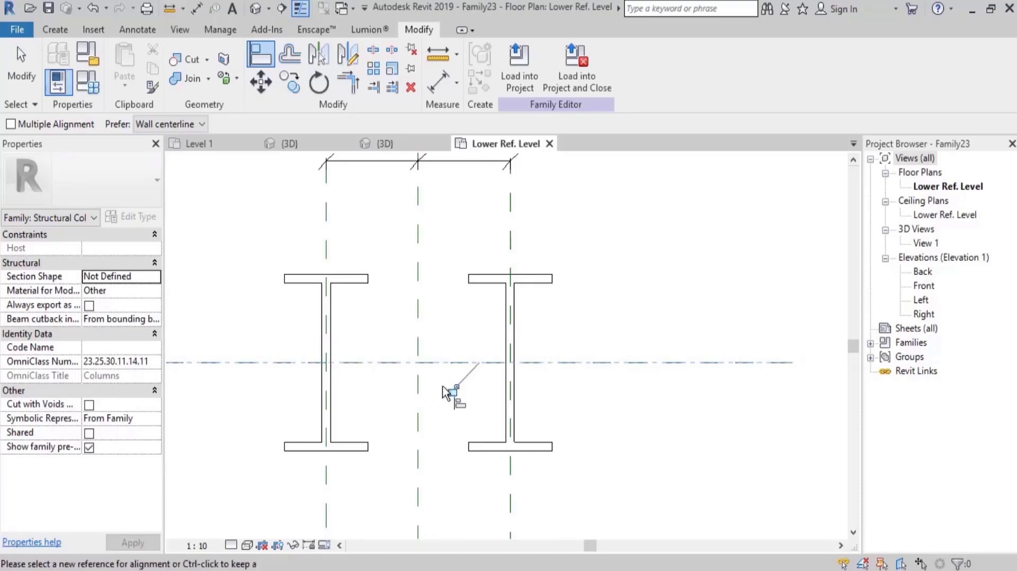
pyautogui.press('Escape')
# Set the Dist Between parameter to 600 mm in the family types and apply it.
pyautogui.scroll(-2, 466, 331)
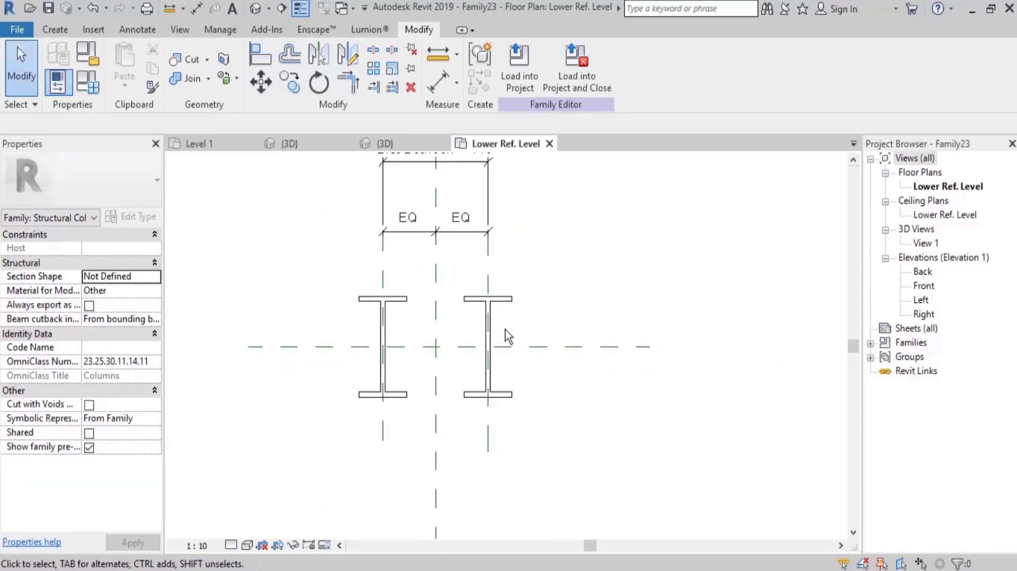
pyautogui.scroll(-3, 551, 273)
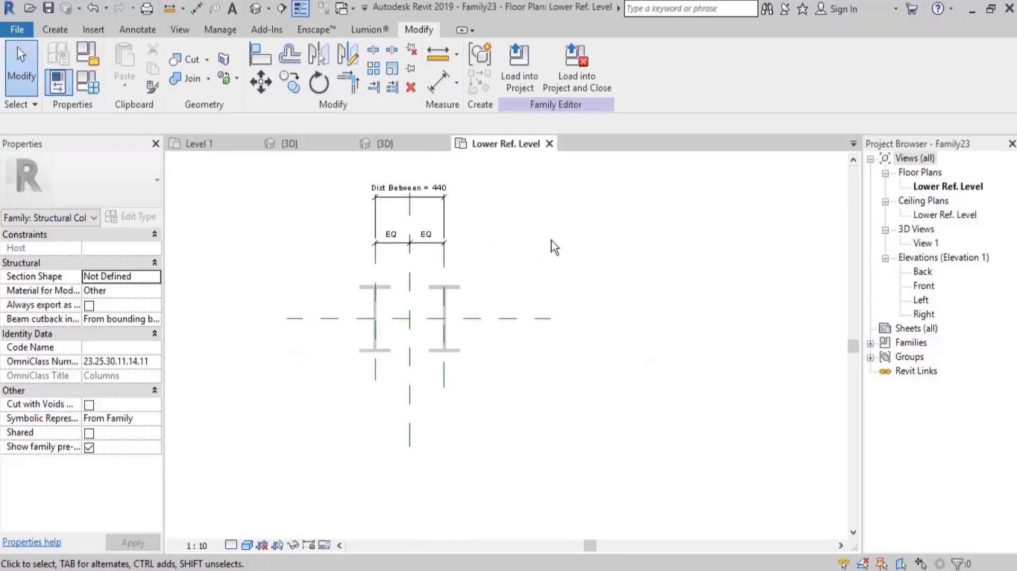
pyautogui.scroll(2, 466, 265)
pyautogui.click(88, 82)
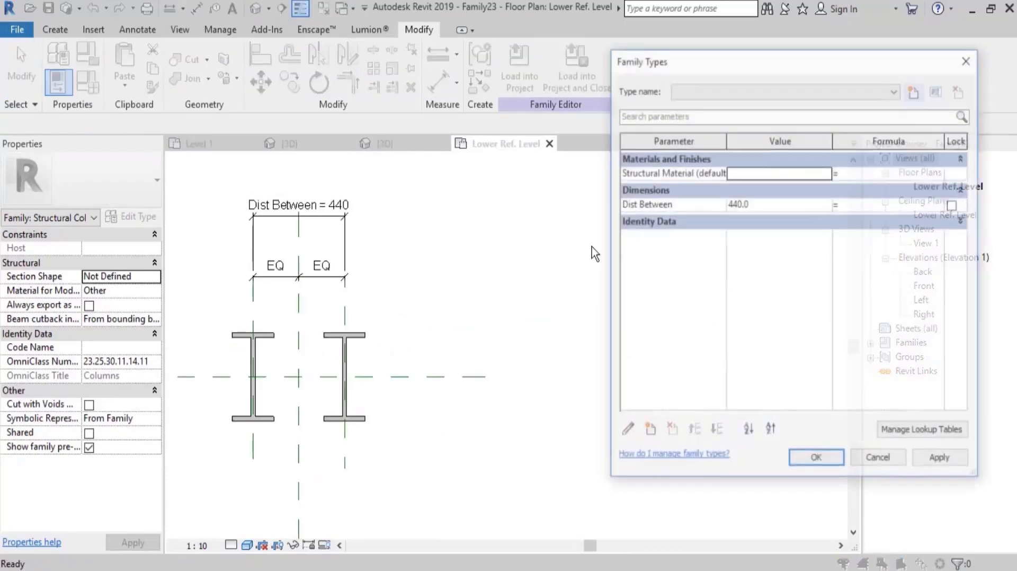
pyautogui.click(770, 202)
pyautogui.write('600')
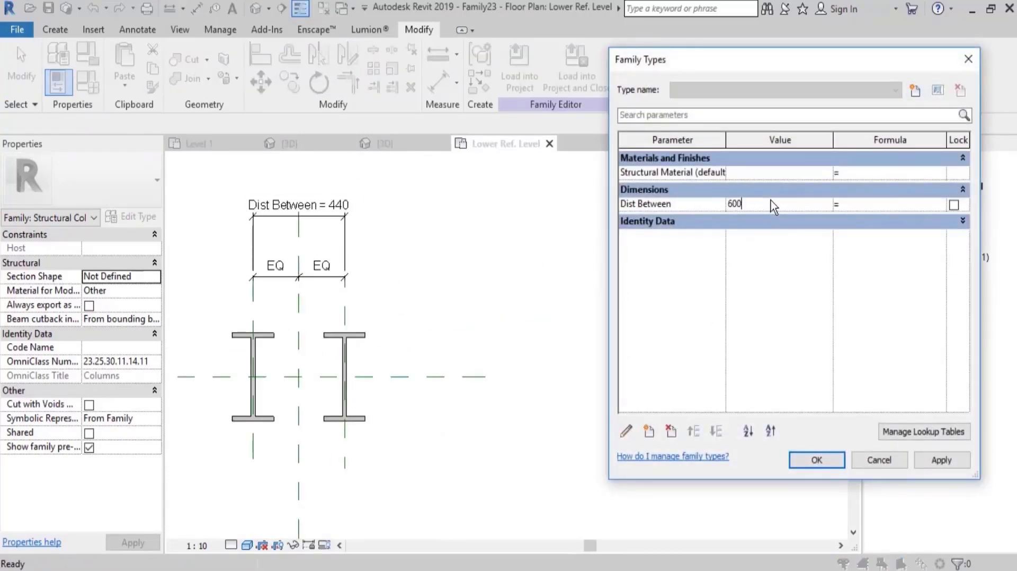
pyautogui.press('Tab')
pyautogui.click(941, 460)
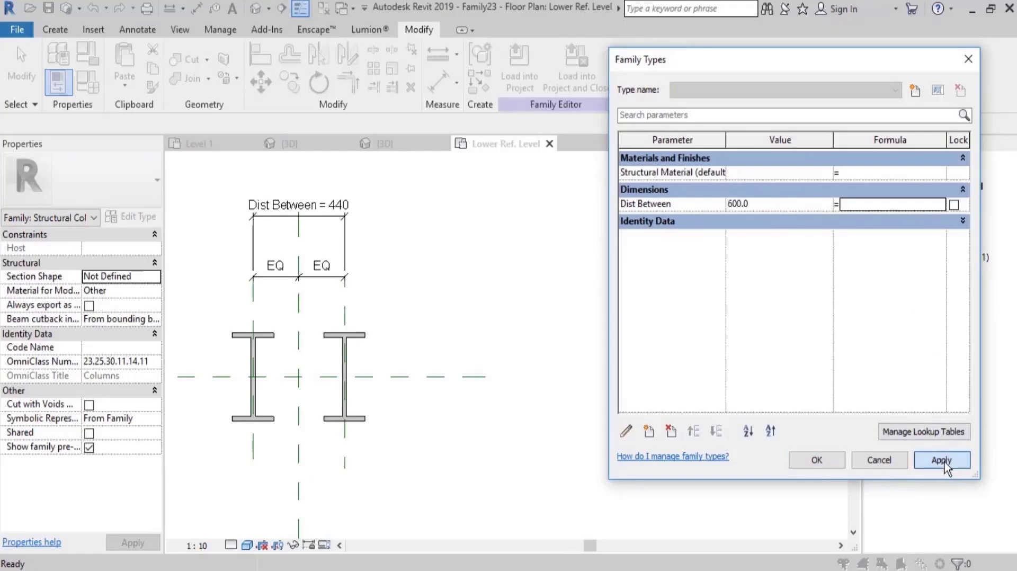
# Set Dist Between to 300 mm, apply it, and close the family types.
pyautogui.click(764, 200)
pyautogui.write('300')
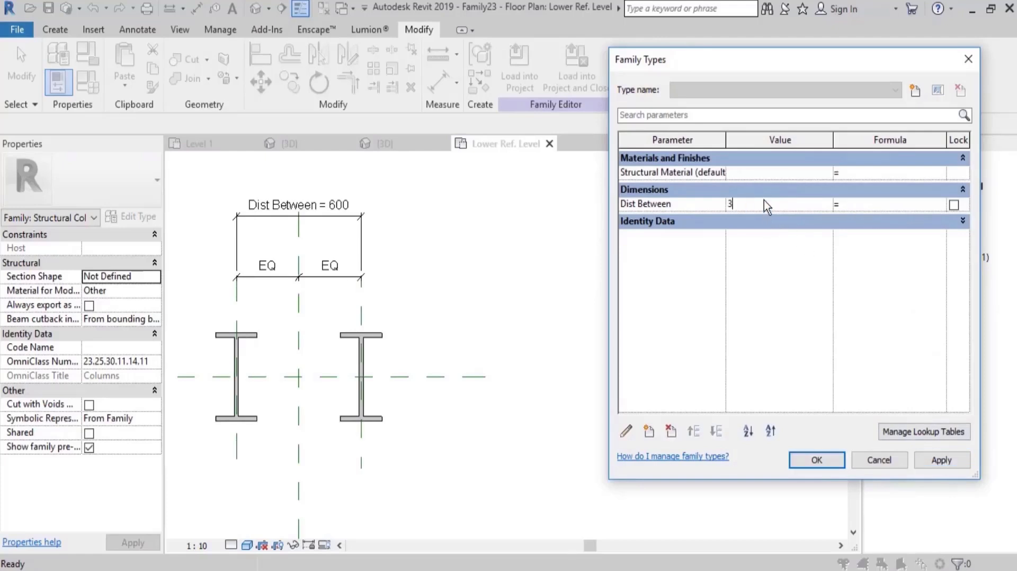
pyautogui.press('Tab')
pyautogui.click(929, 462)
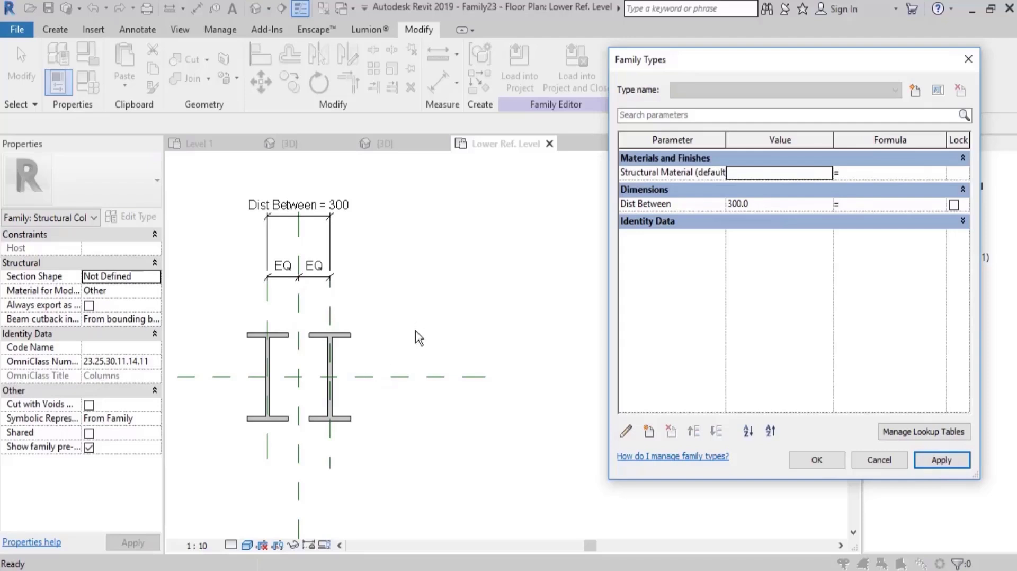
pyautogui.click(814, 460)
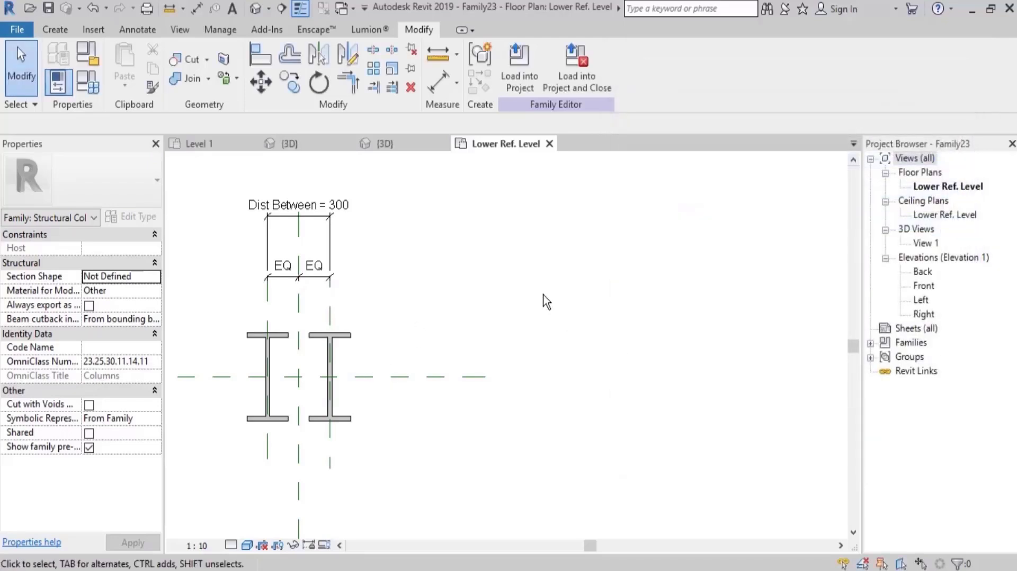
# In the Left elevation, select the nested clmn 2 column and open its family for editing.
pyautogui.doubleClick(922, 300)
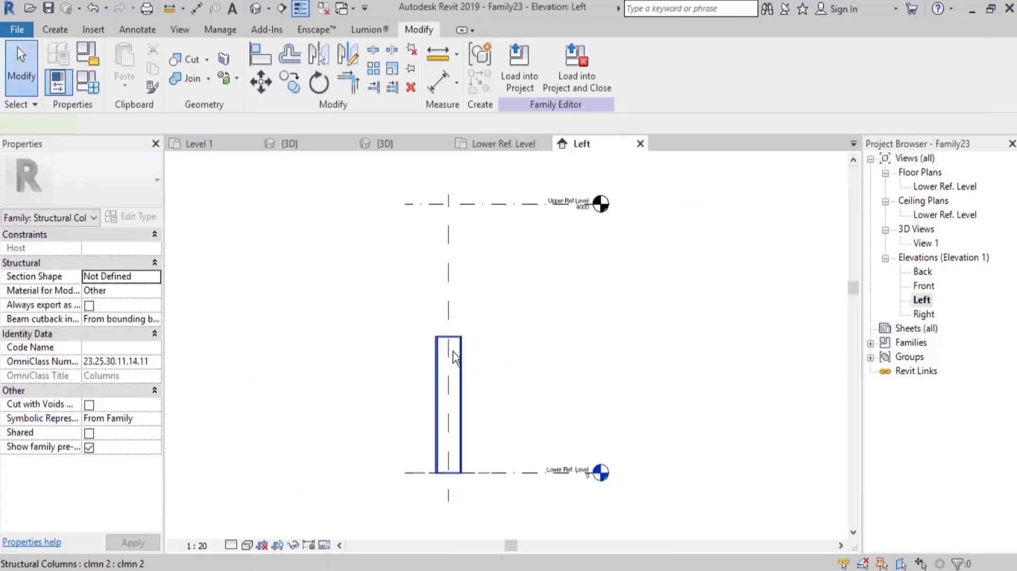
pyautogui.click(453, 352)
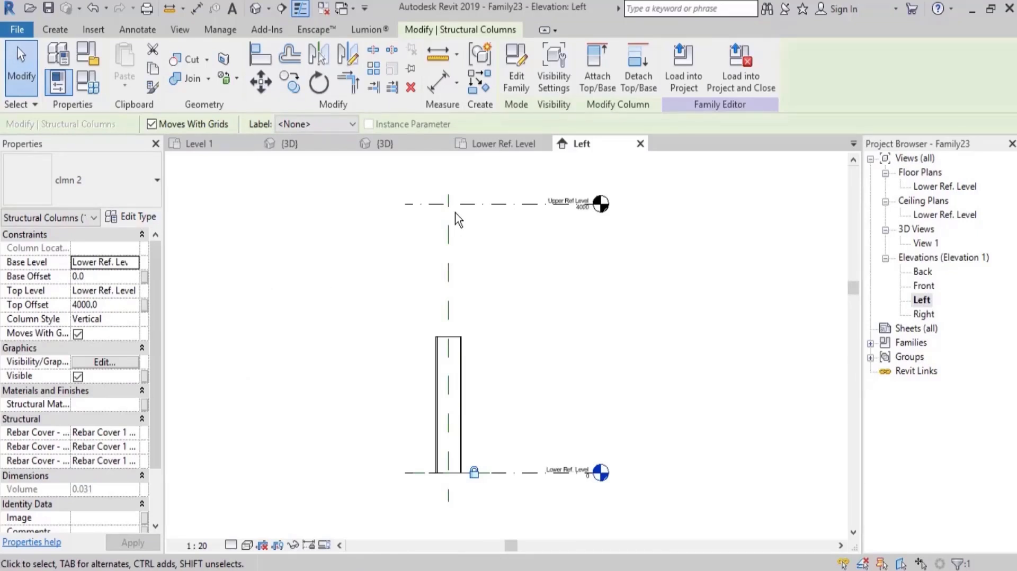
pyautogui.click(502, 328)
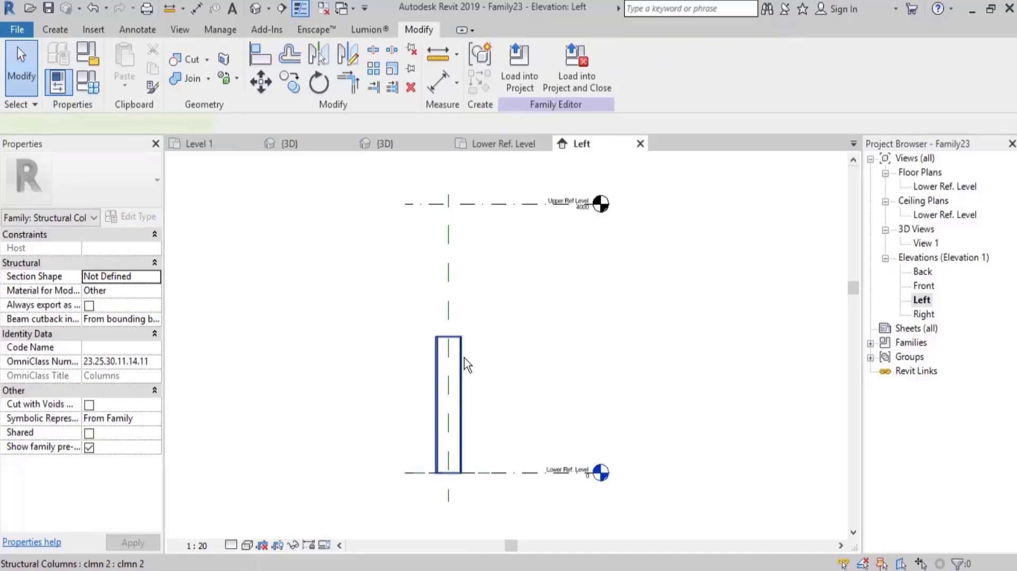
pyautogui.click(463, 357)
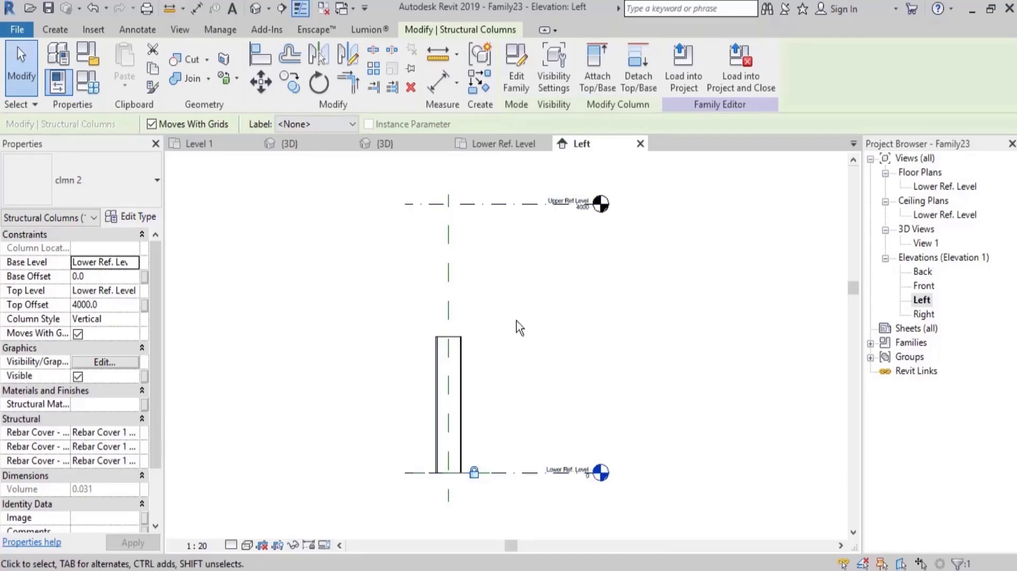
pyautogui.click(558, 326)
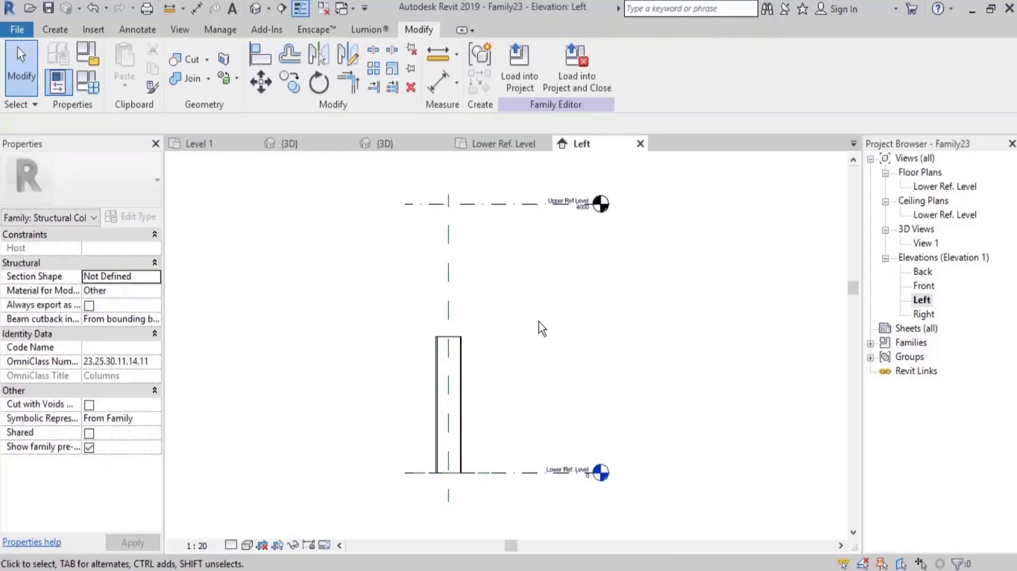
pyautogui.click(460, 365)
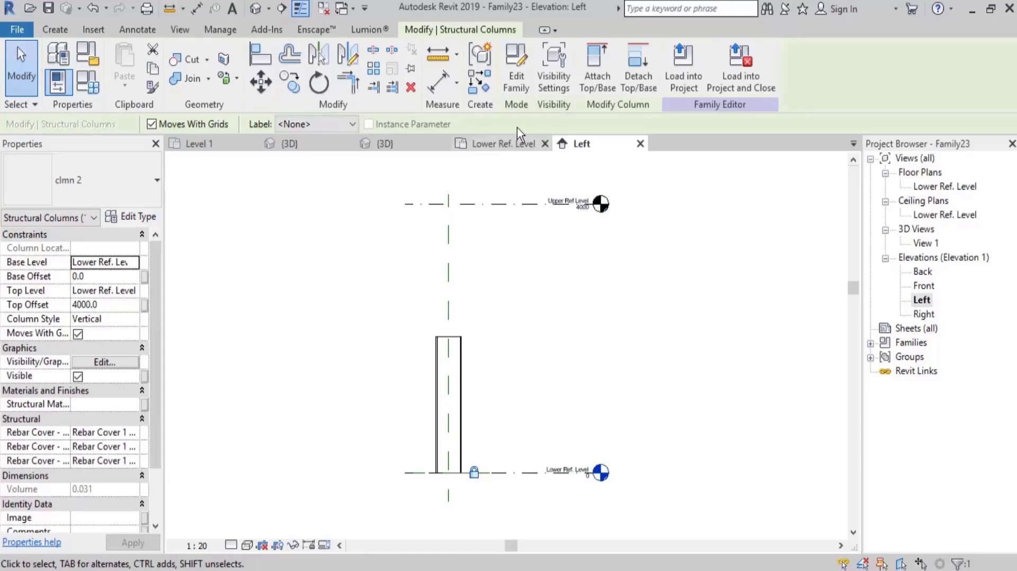
pyautogui.click(516, 74)
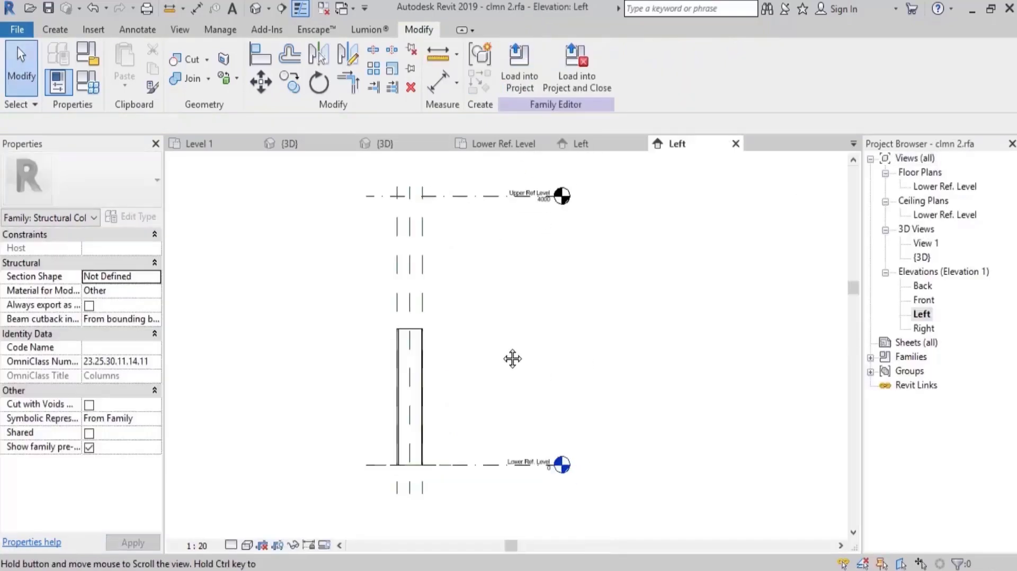
# Draw a horizontal reference plane across the column family just above the extrusion, about 2246 mm above the Lower Ref. Level.
pyautogui.moveTo(513, 359); pyautogui.dragTo(509, 352, button='middle')
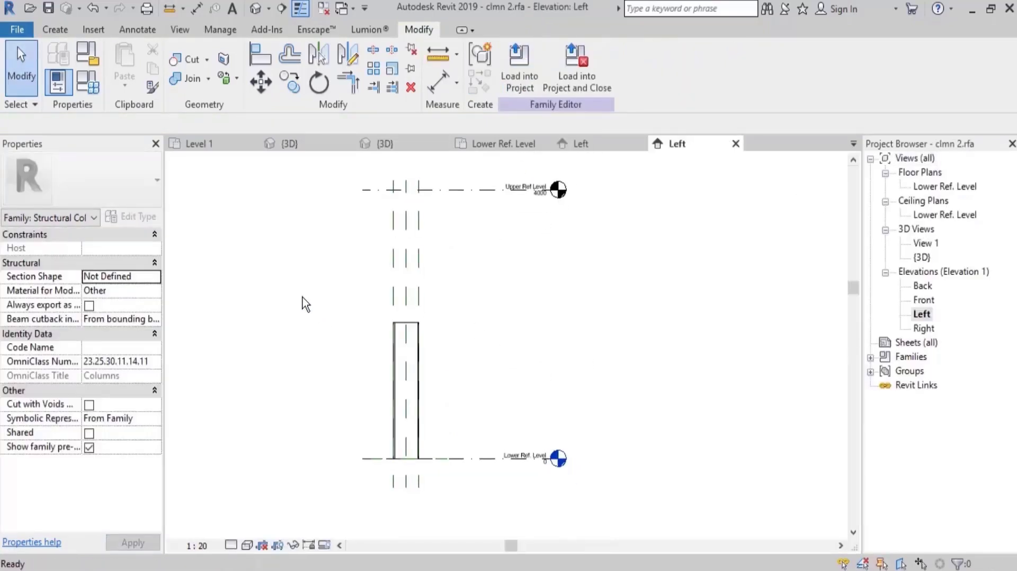
pyautogui.press('r')
pyautogui.press('p')
pyautogui.click(362, 306)
pyautogui.click(614, 306)
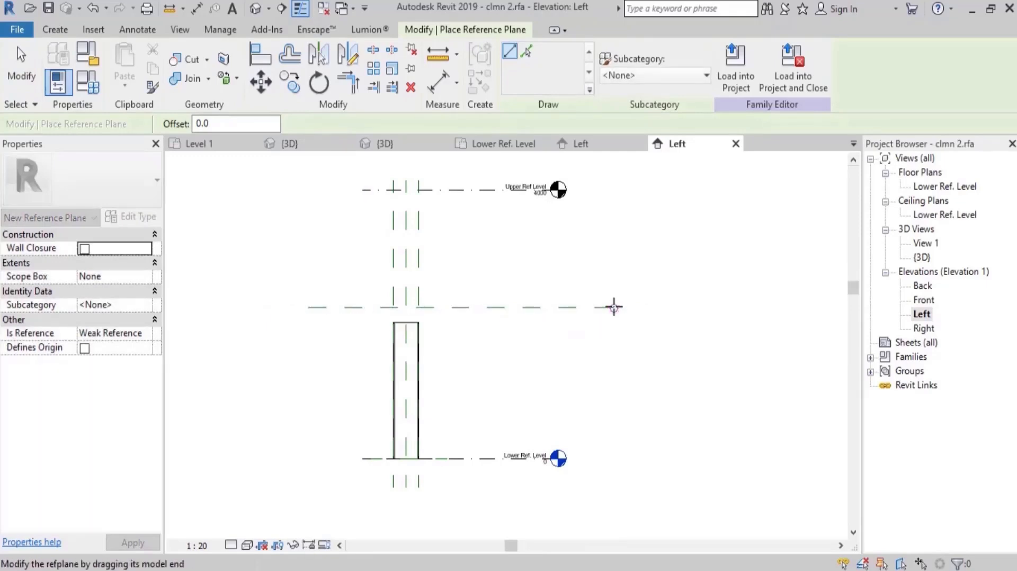
pyautogui.press('Escape')
pyautogui.press('Escape')
# Stretch the top of the column extrusion up to the new horizontal reference plane and lock it there.
pyautogui.click(424, 353)
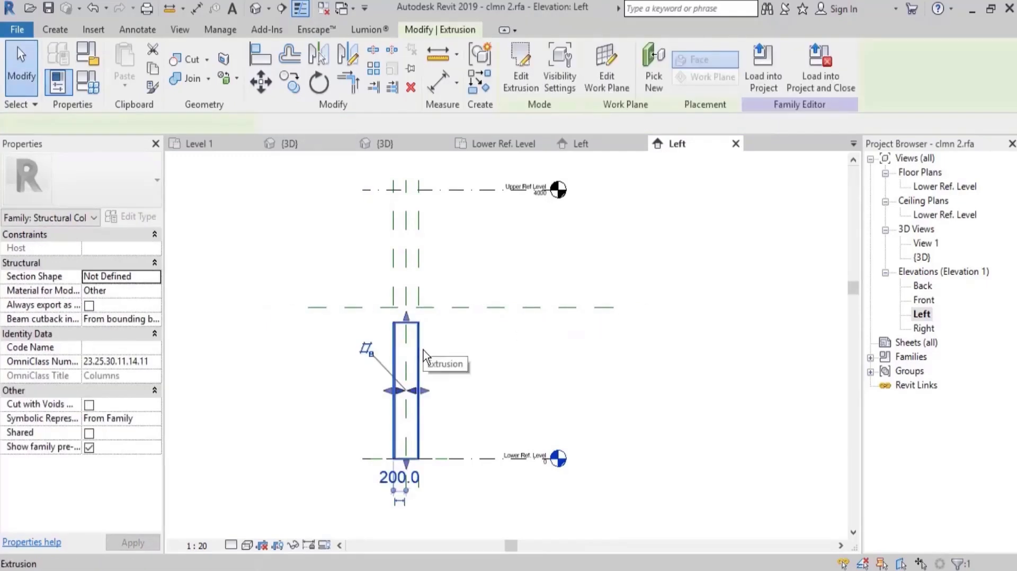
pyautogui.moveTo(406, 322); pyautogui.dragTo(405, 306)
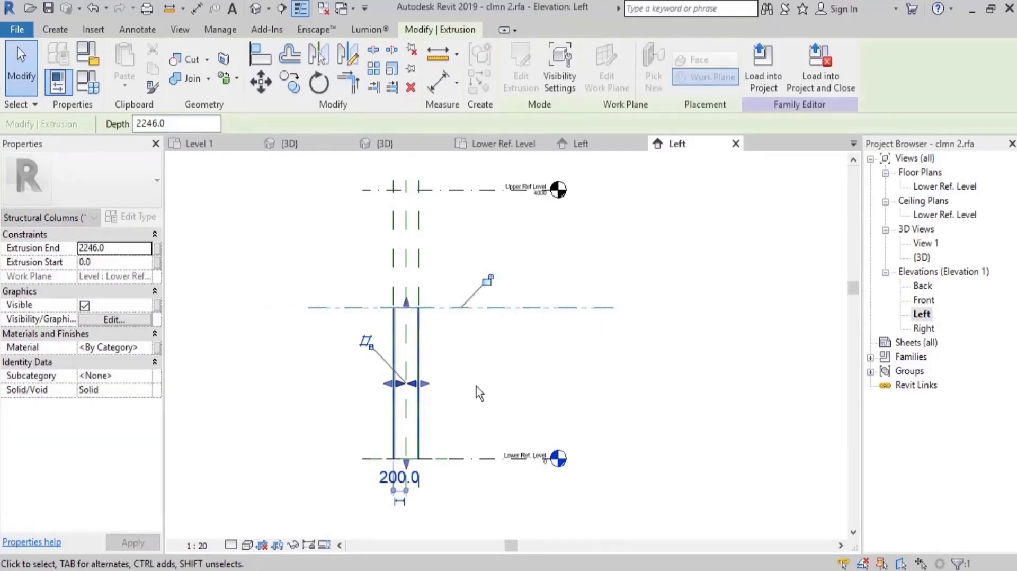
pyautogui.click(487, 280)
pyautogui.click(566, 362)
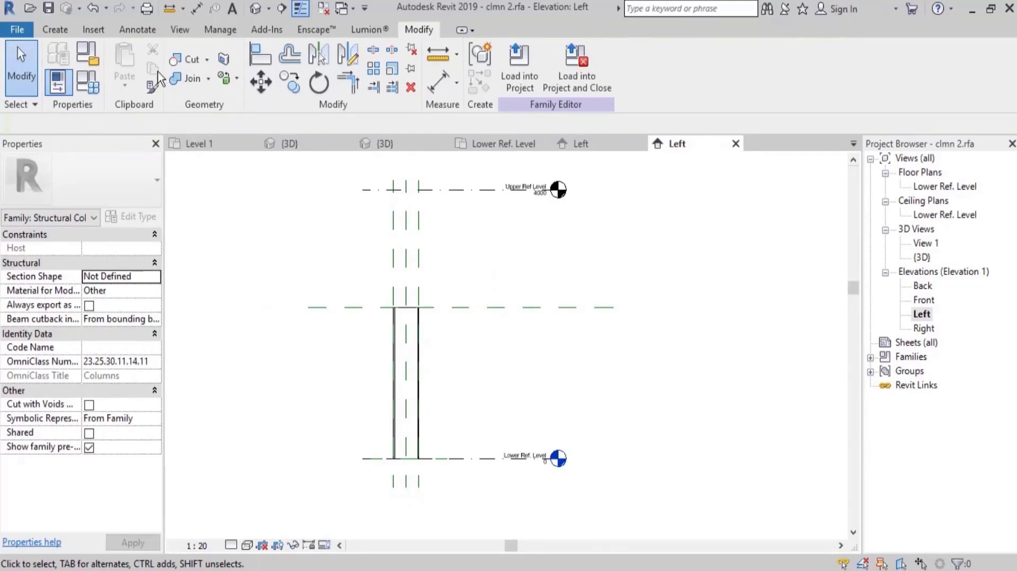
# Add an aligned dimension between the new horizontal reference plane and the Lower Ref. Level.
pyautogui.click(137, 31)
pyautogui.click(63, 69)
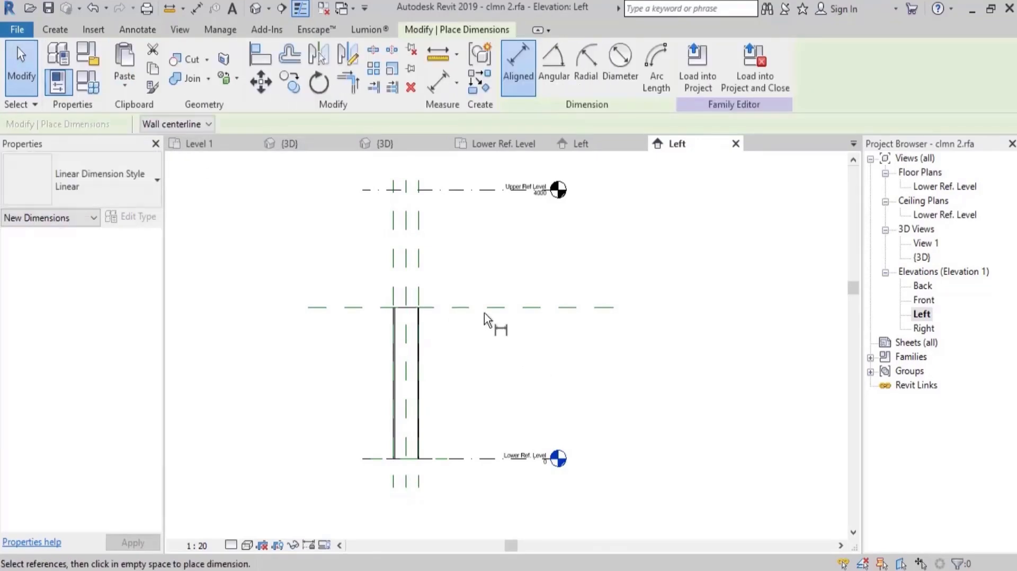
pyautogui.click(482, 310)
pyautogui.click(477, 458)
pyautogui.click(474, 403)
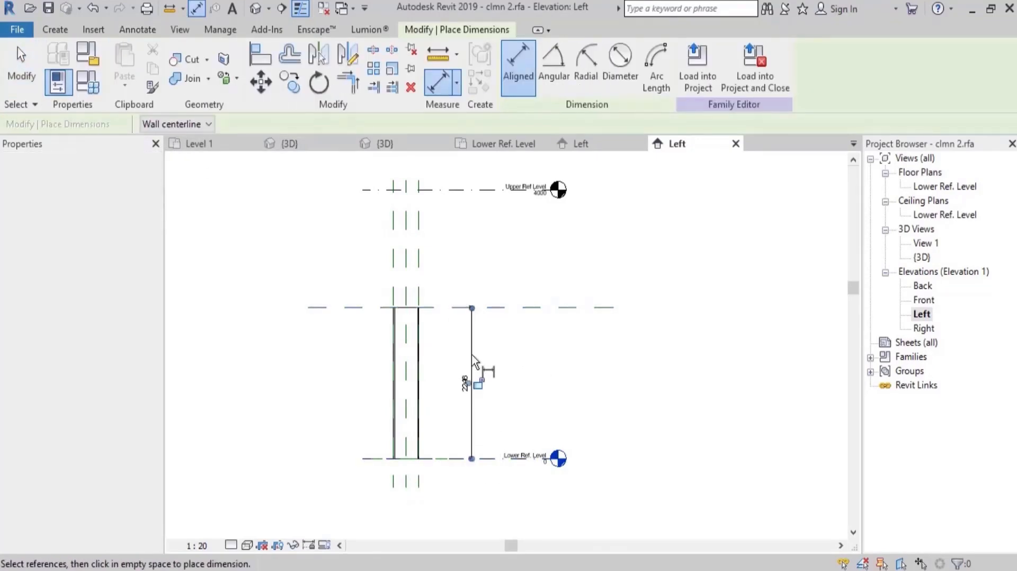
pyautogui.press('Escape')
pyautogui.press('Escape')
# Label the column height dimension with a new family type parameter named H Clmn2.
pyautogui.click(472, 348)
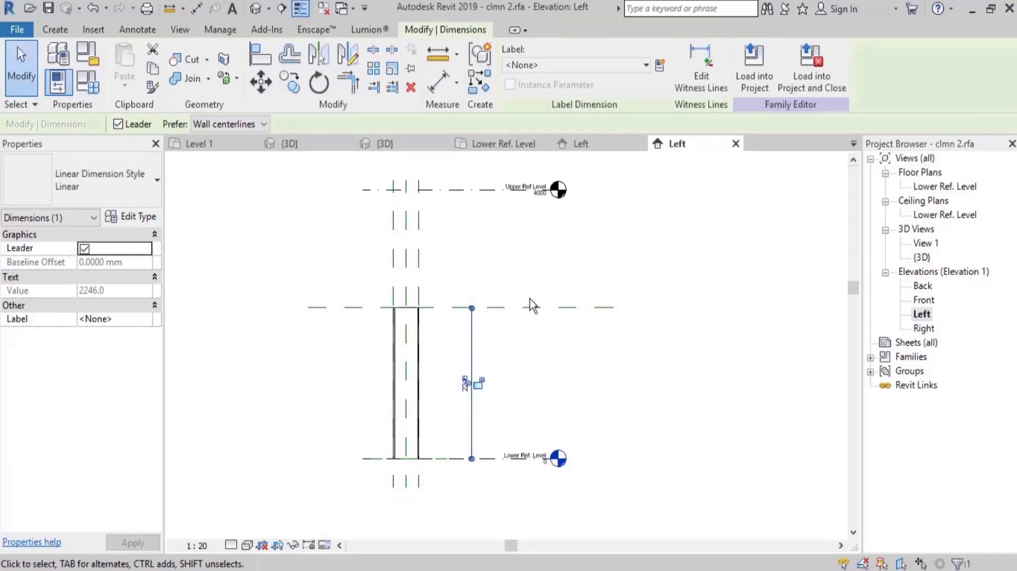
pyautogui.click(660, 64)
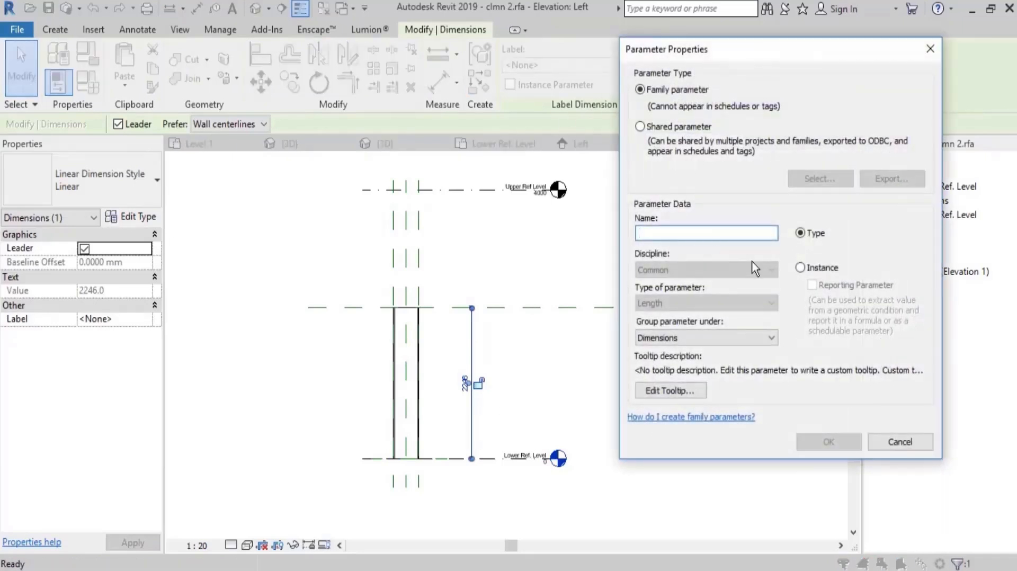
pyautogui.write('H Clmn2')
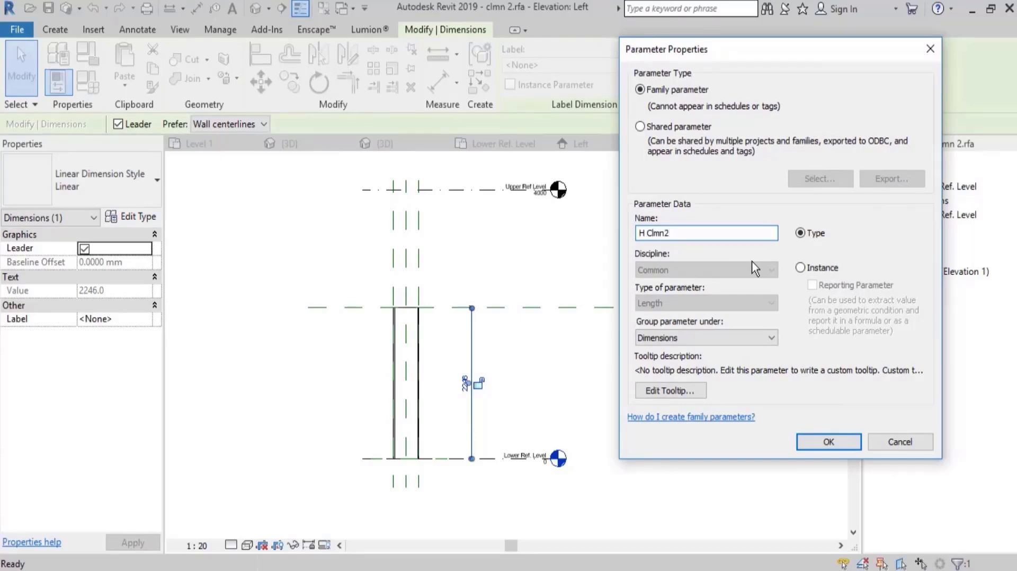
pyautogui.press('Return')
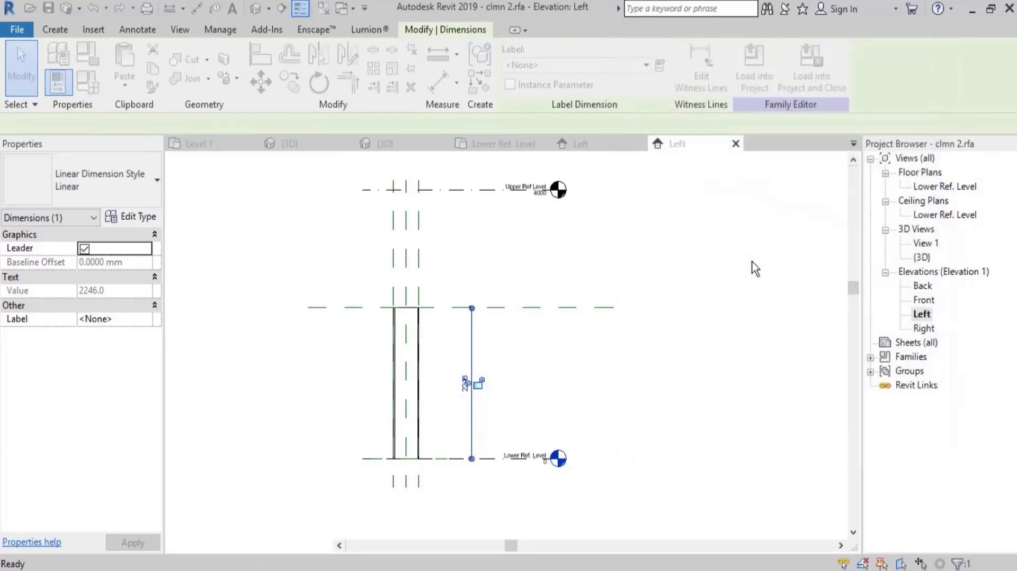
pyautogui.click(684, 259)
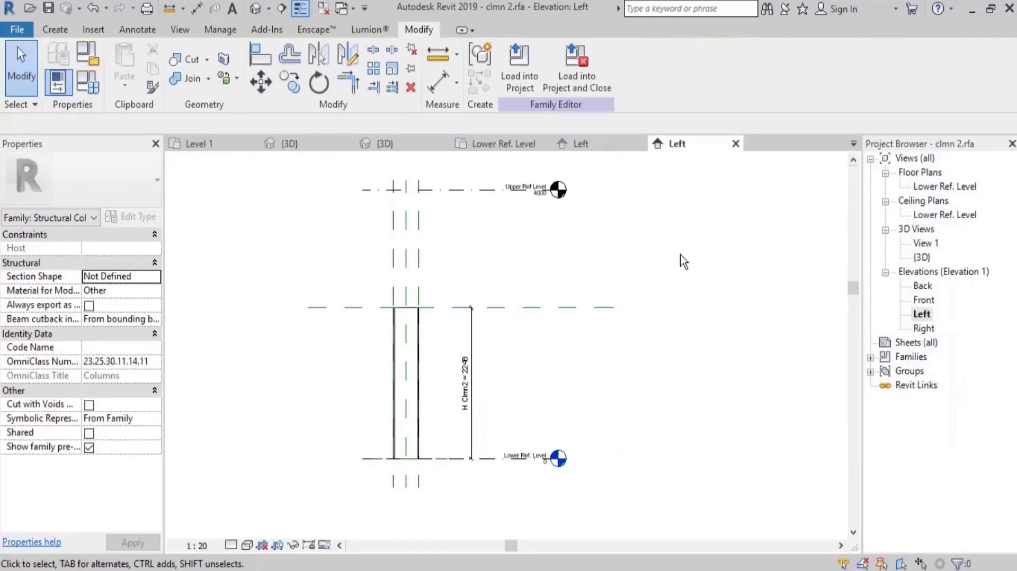
# Load the edited clmn 2 family into Family23, replacing the version already there.
pyautogui.click(530, 67)
pyautogui.click(413, 221)
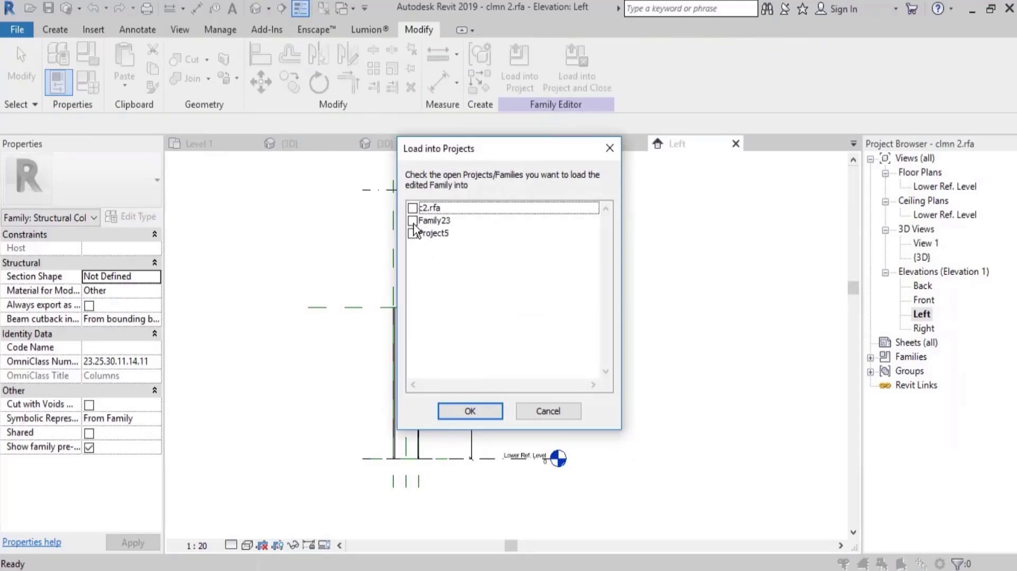
pyautogui.click(479, 413)
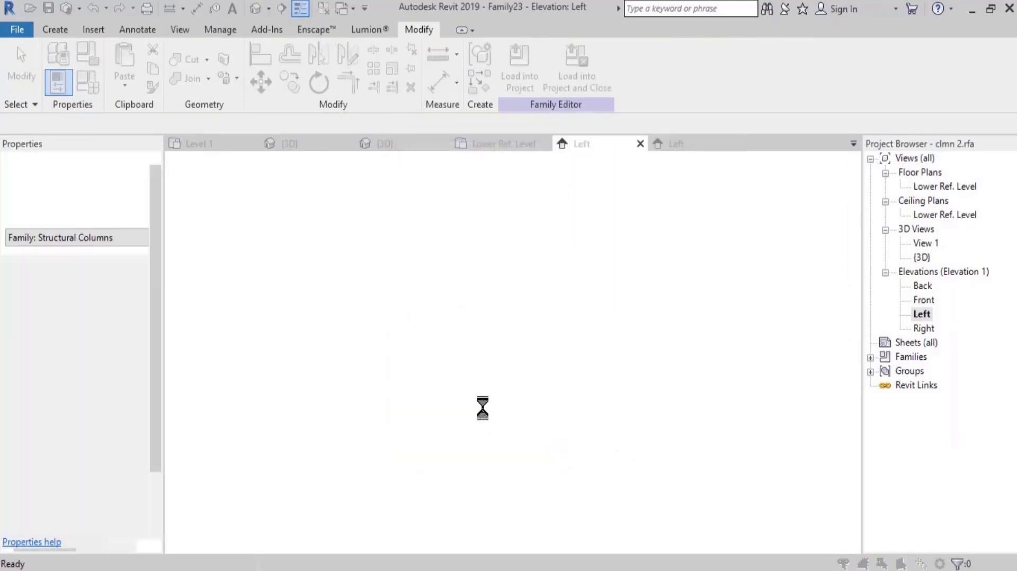
pyautogui.click(449, 247)
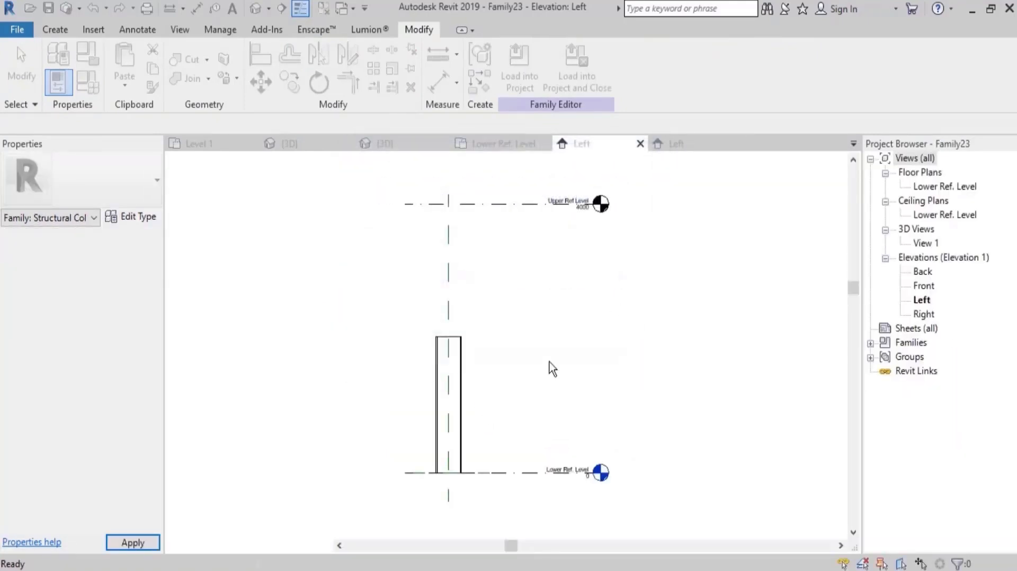
# Check the type properties of the nested column in Family23 for the H Clmn2 parameter.
pyautogui.click(462, 389)
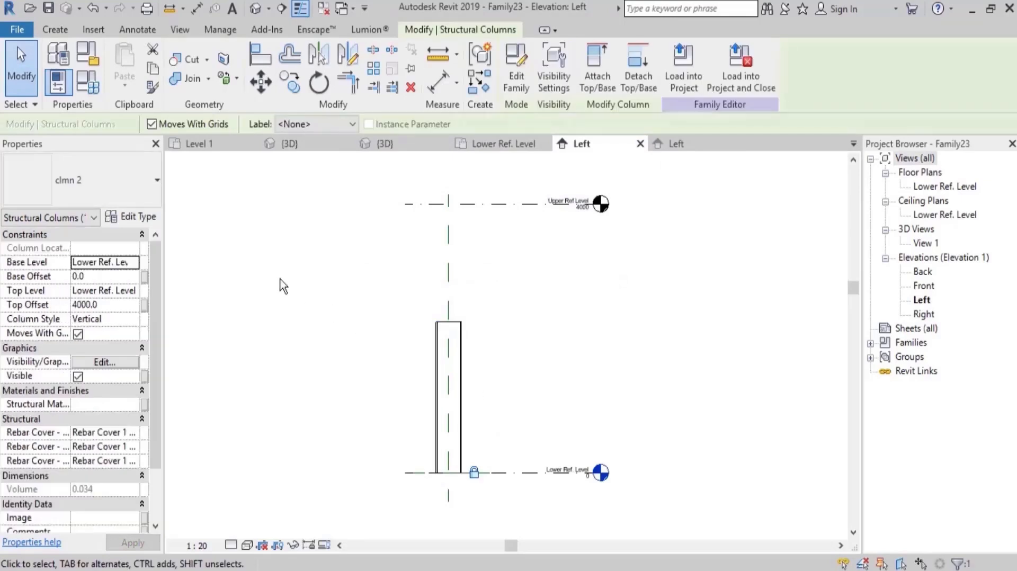
pyautogui.click(148, 217)
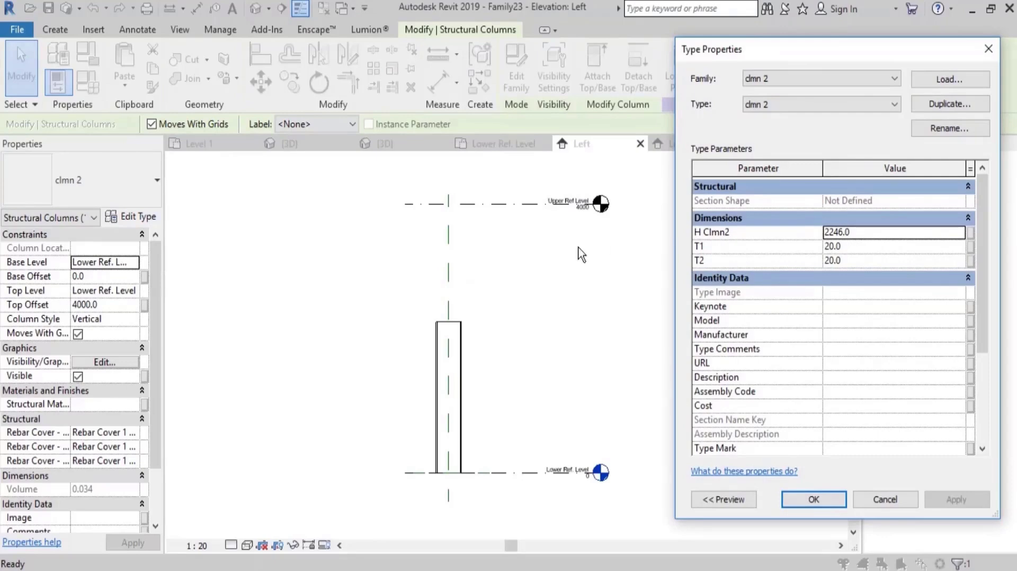
pyautogui.press('Escape')
pyautogui.press('Escape')
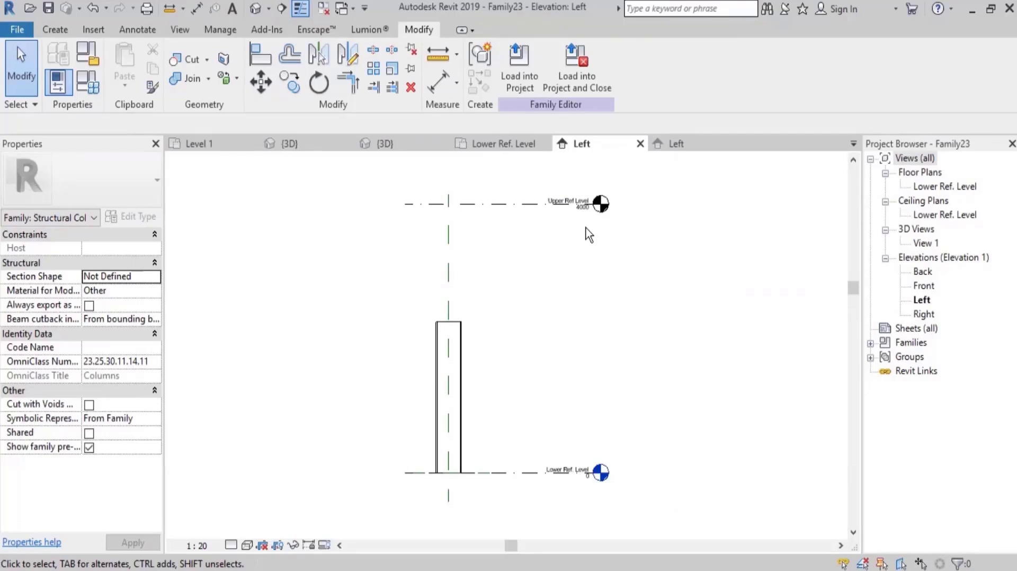
# Add an aligned dimension between the Upper Ref Level and the Lower Ref. Level.
pyautogui.press('d')
pyautogui.press('i')
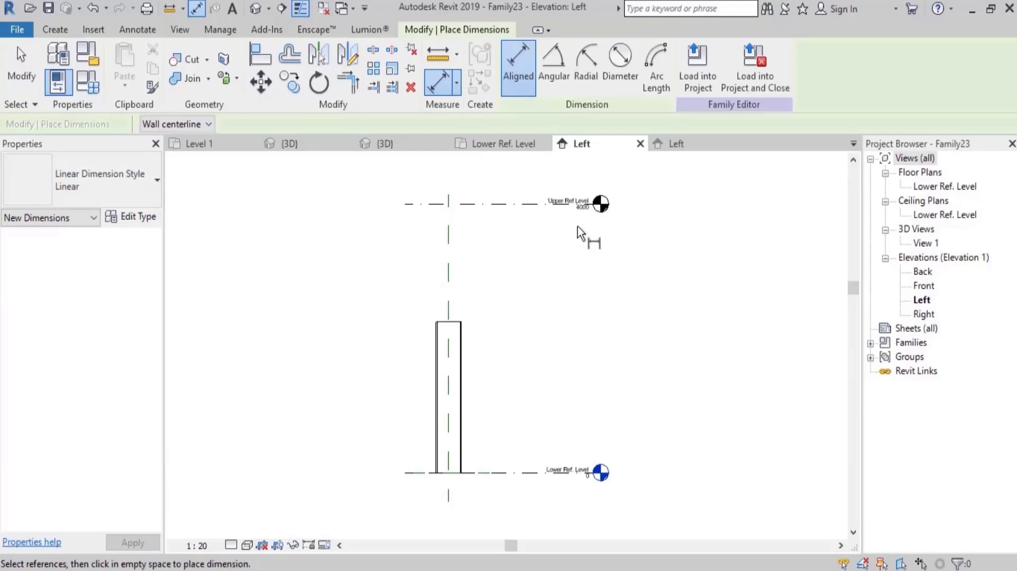
pyautogui.click(517, 205)
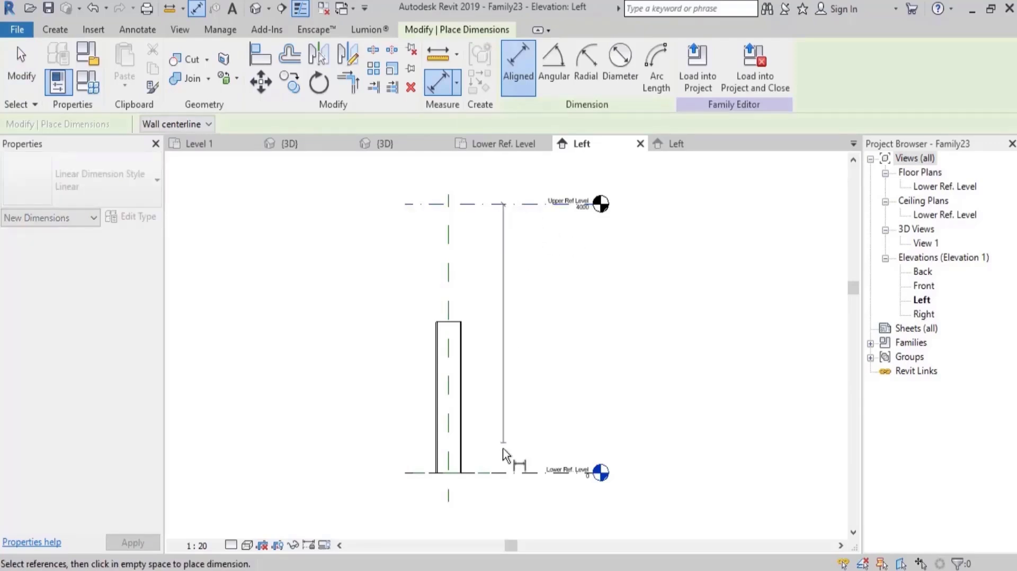
pyautogui.click(498, 473)
pyautogui.click(523, 366)
pyautogui.press('Escape')
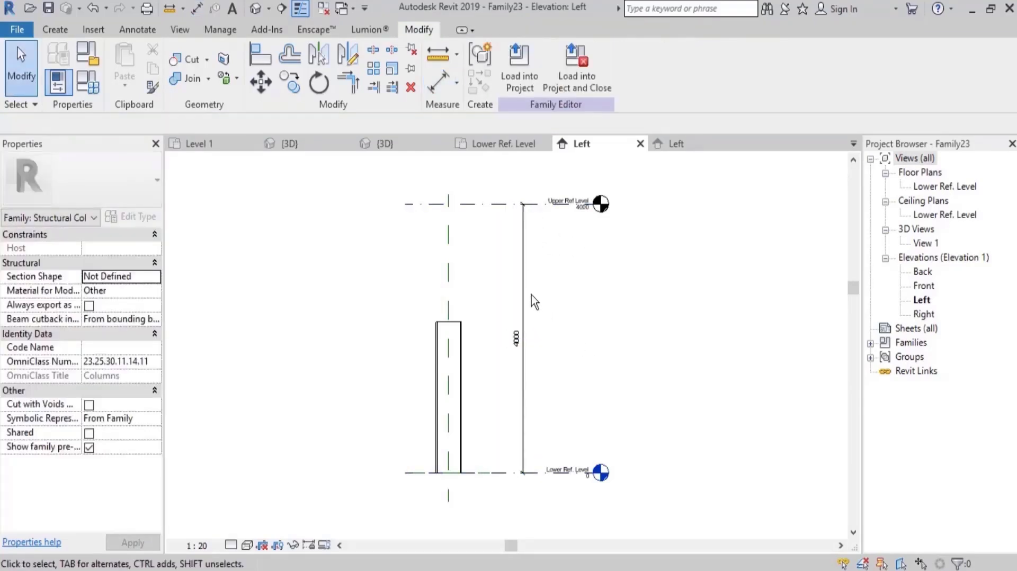
# Label the dimension between the two reference levels with a new reporting family parameter named H.
pyautogui.click(526, 293)
pyautogui.click(669, 68)
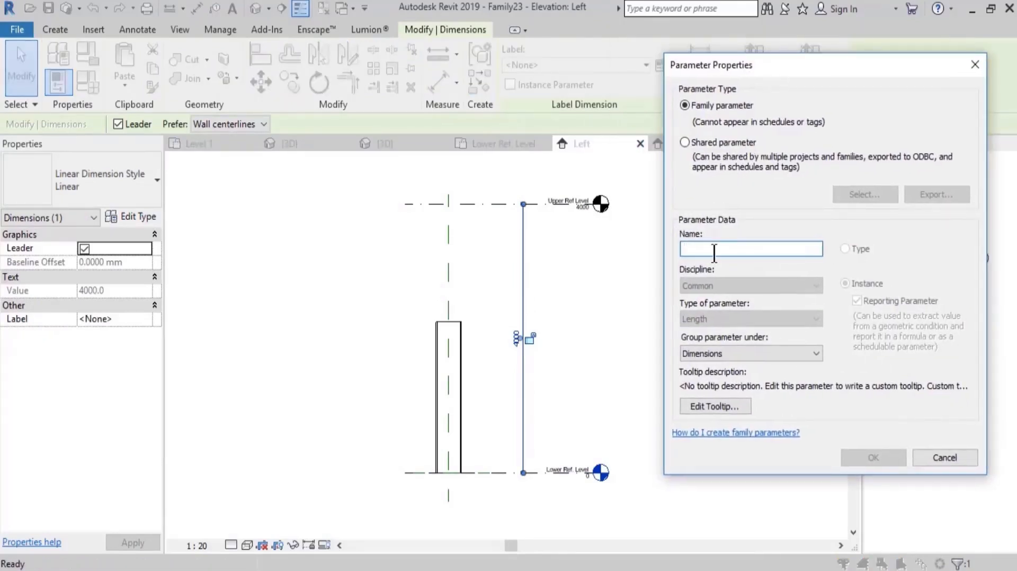
pyautogui.write('H')
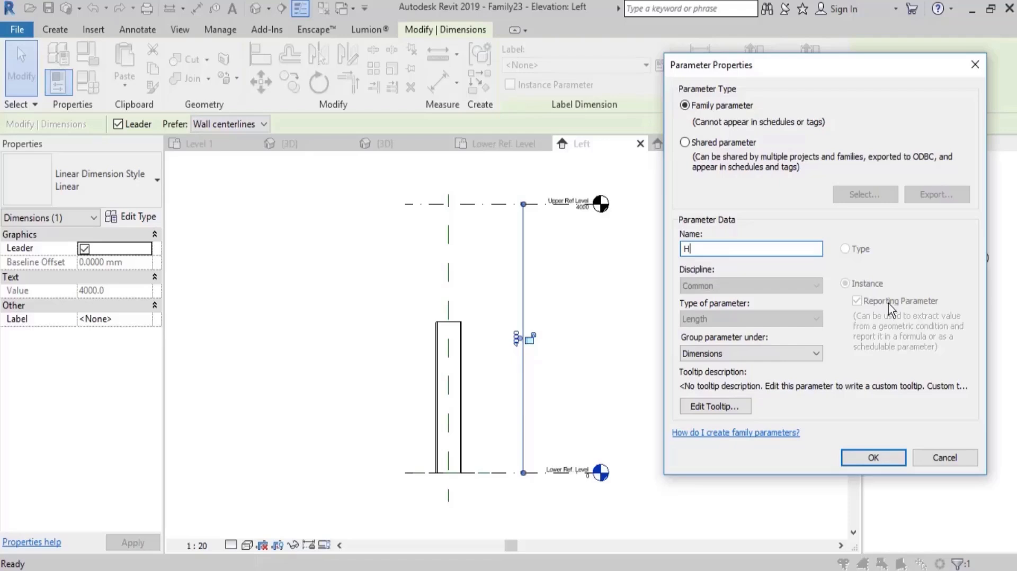
pyautogui.click(878, 461)
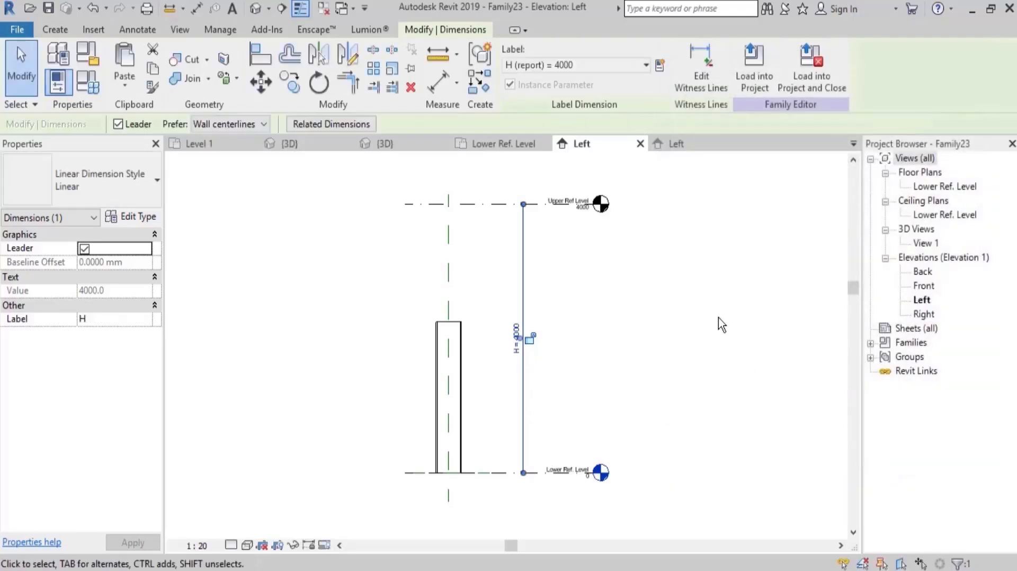
# Associate the nested clmn 2 column's H Clmn2 type parameter with the family parameter H.
pyautogui.moveTo(722, 291)
pyautogui.mouseDown(button='middle')
pyautogui.moveTo(665, 300)
pyautogui.moveTo(606, 288)
pyautogui.mouseUp(button='middle')
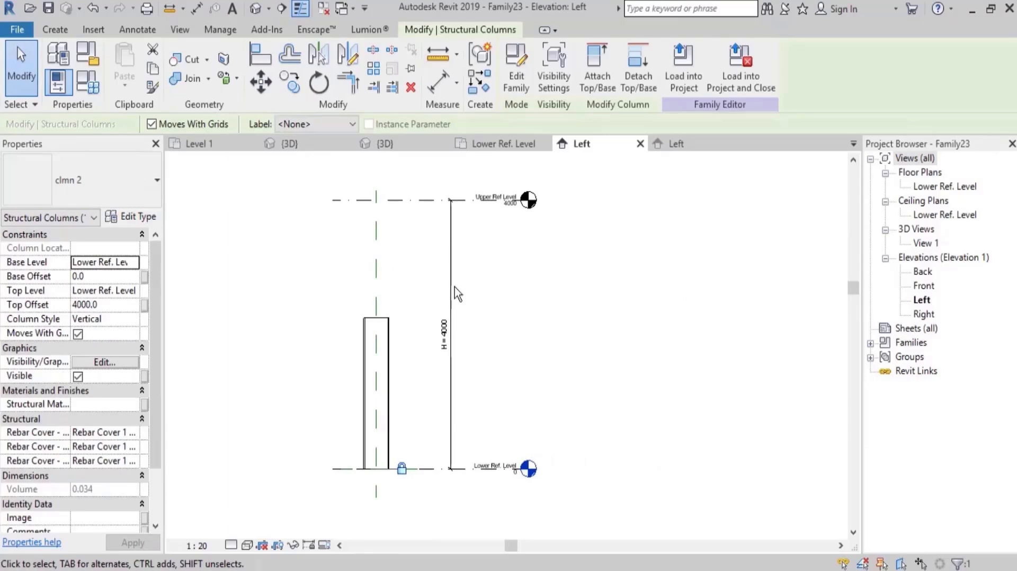
pyautogui.click(143, 218)
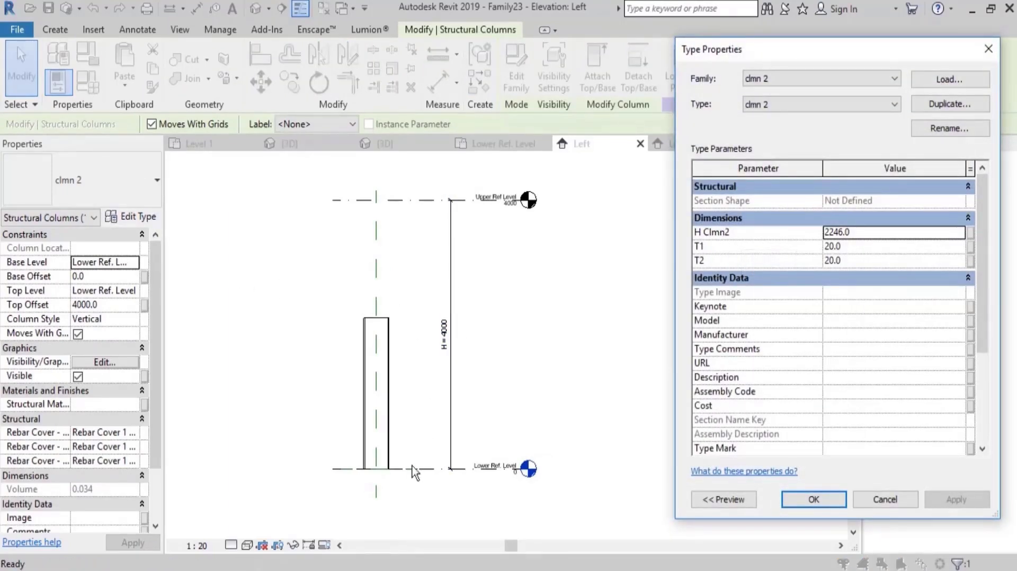
pyautogui.click(971, 234)
pyautogui.moveTo(559, 96); pyautogui.dragTo(742, 110)
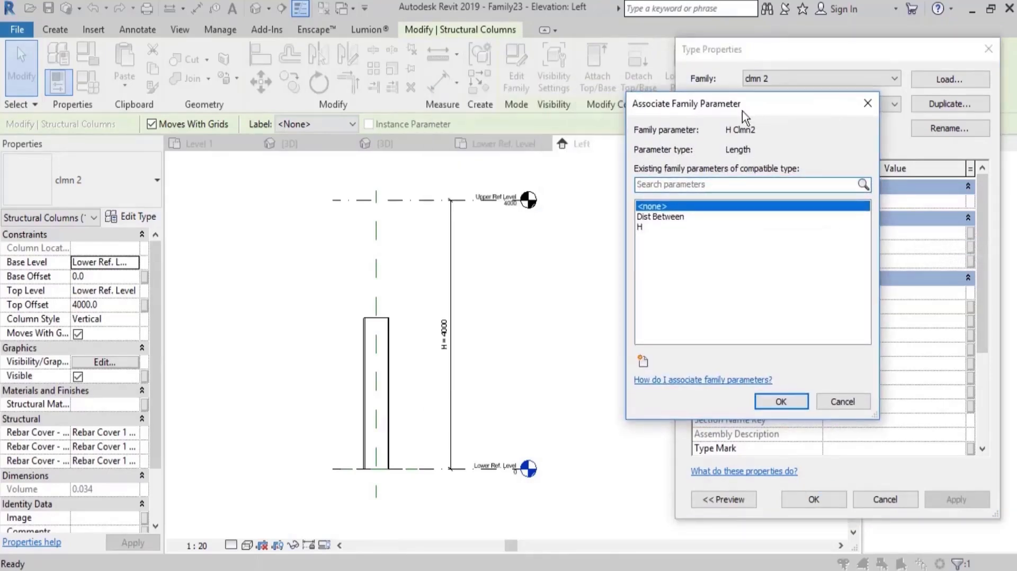
pyautogui.click(643, 228)
pyautogui.click(793, 402)
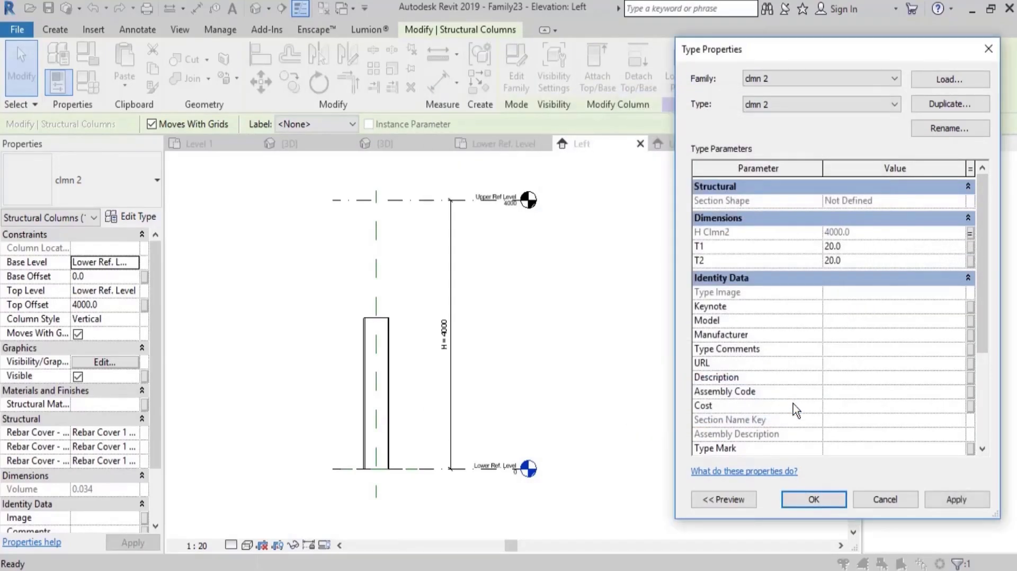
pyautogui.click(815, 503)
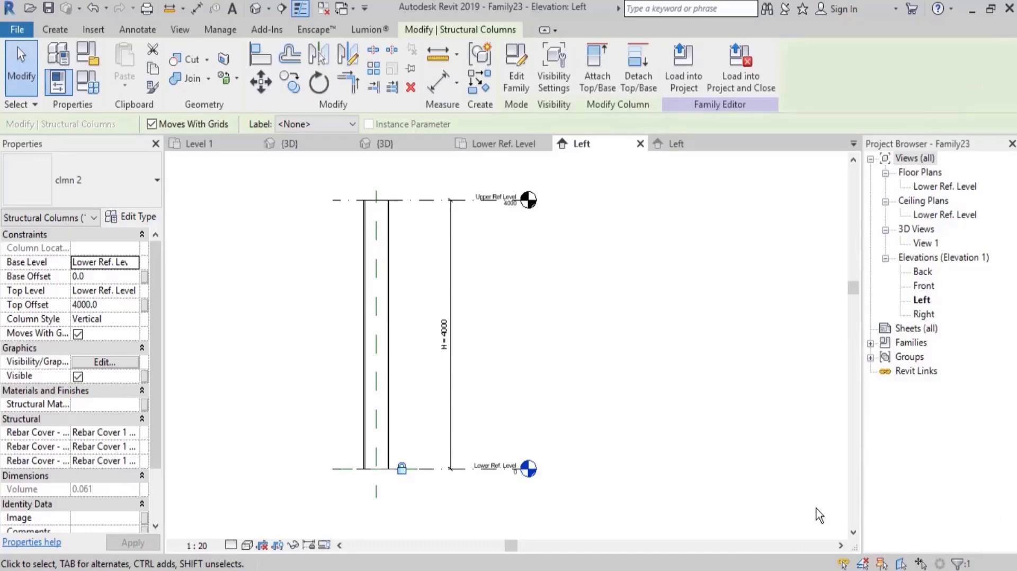
pyautogui.click(682, 316)
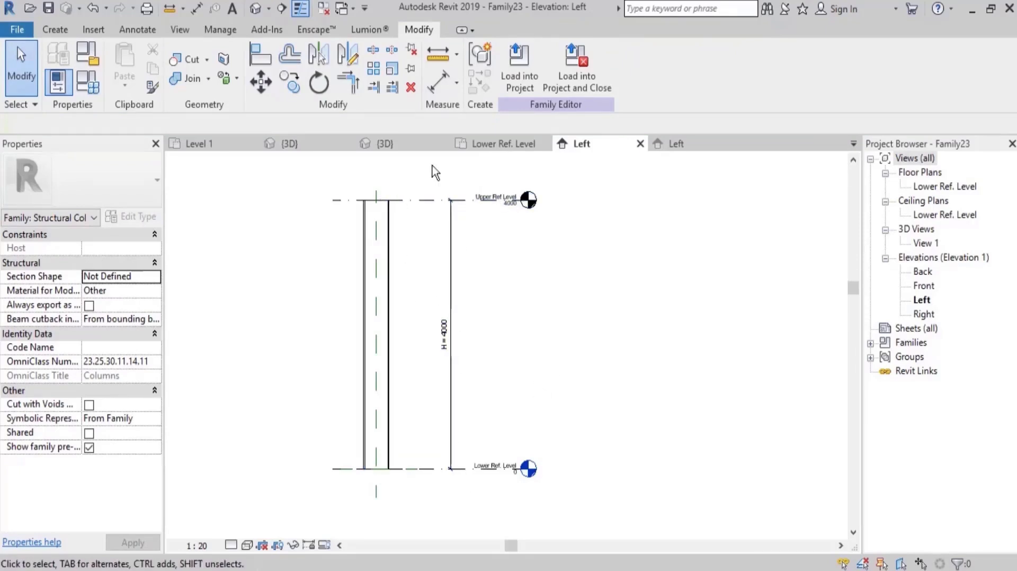
# Show the twin column in a shaded 3D view and save the family as cmln 2 -final.rfa.
pyautogui.click(256, 9)
pyautogui.keyDown('shift'); pyautogui.moveTo(556, 294); pyautogui.dragTo(683, 280, button='middle'); pyautogui.keyUp('shift')
pyautogui.moveTo(677, 284); pyautogui.dragTo(627, 287, button='middle')
pyautogui.press('d')
pyautogui.moveTo(652, 319)
pyautogui.mouseDown(button='middle')
pyautogui.moveTo(607, 306)
pyautogui.moveTo(597, 314)
pyautogui.mouseUp(button='middle')
pyautogui.press('s')
pyautogui.press('d')
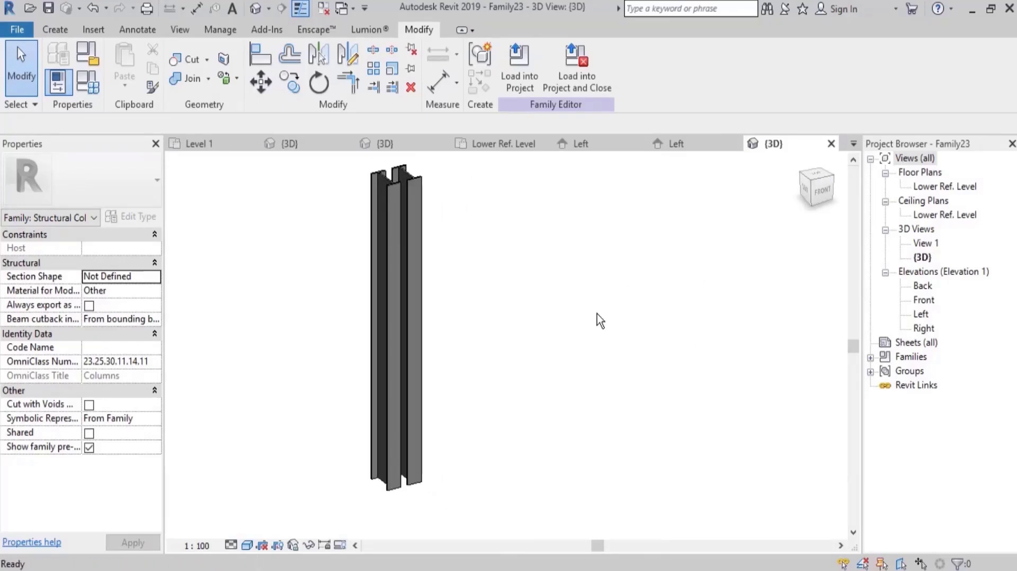
pyautogui.hotkey('ctrl', 's')
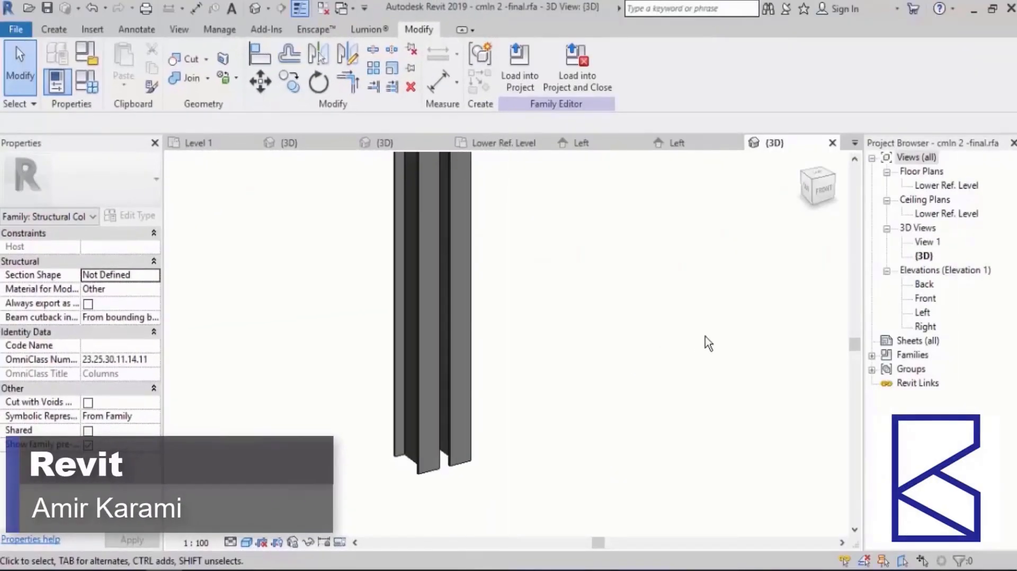
# In the Lower Ref. Level plan, sketch an extrusion rectangle about 300 by 21 mm along the lower flanges' outer faces, between the two web reference planes.
pyautogui.doubleClick(949, 185)
pyautogui.moveTo(297, 428); pyautogui.dragTo(497, 357, button='middle')
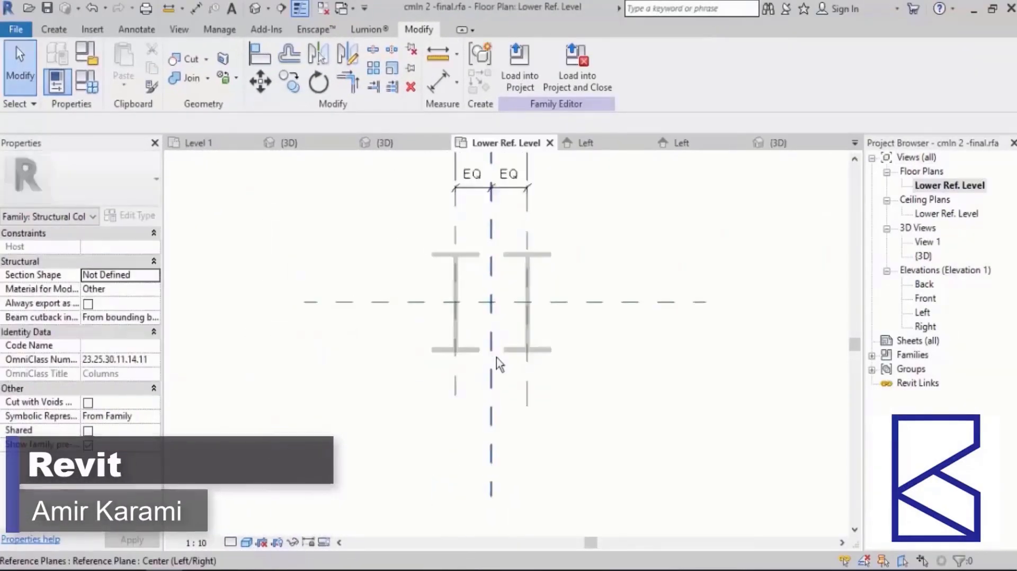
pyautogui.scroll(4, 491, 335)
pyautogui.click(57, 32)
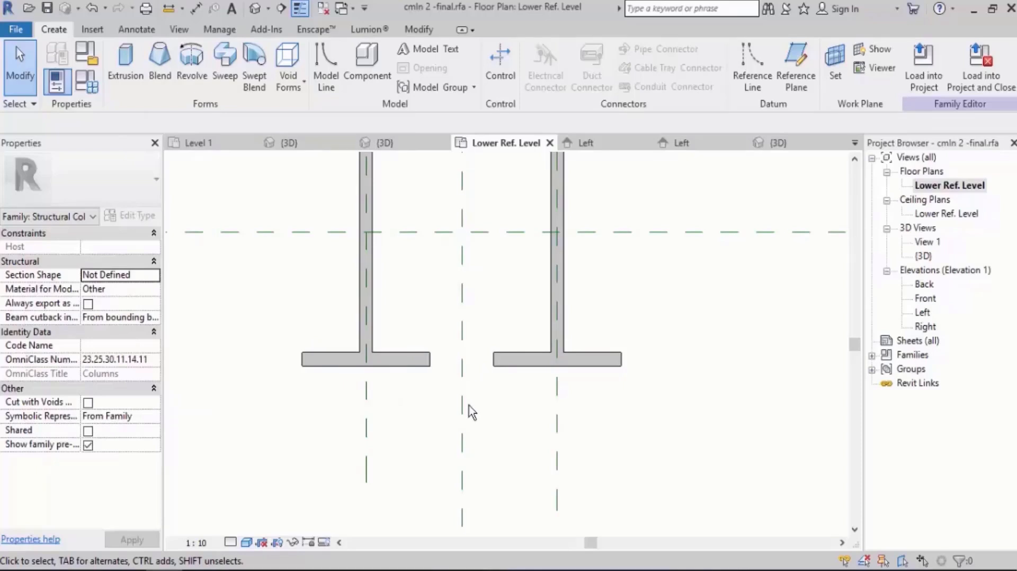
pyautogui.click(134, 69)
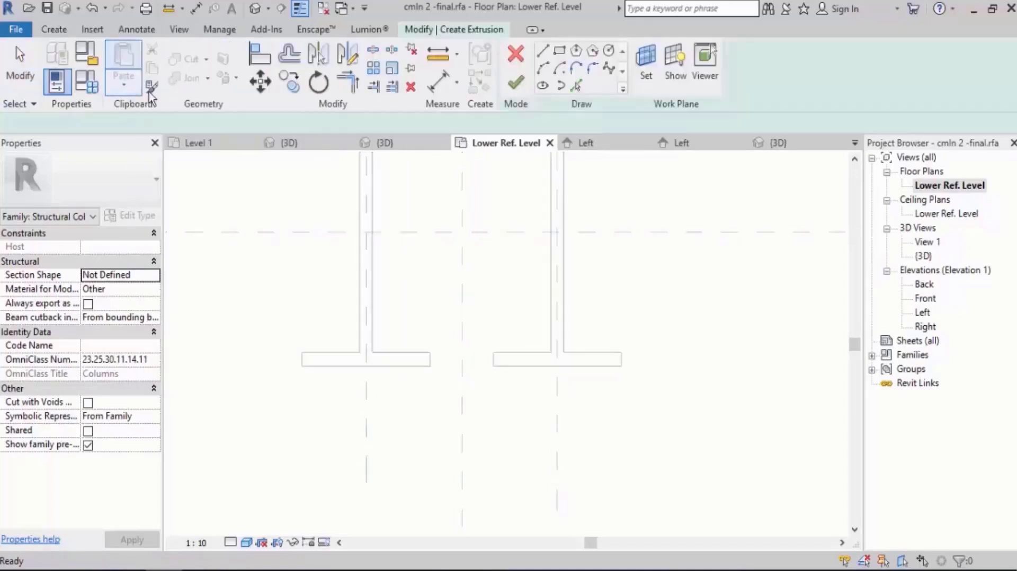
pyautogui.click(560, 52)
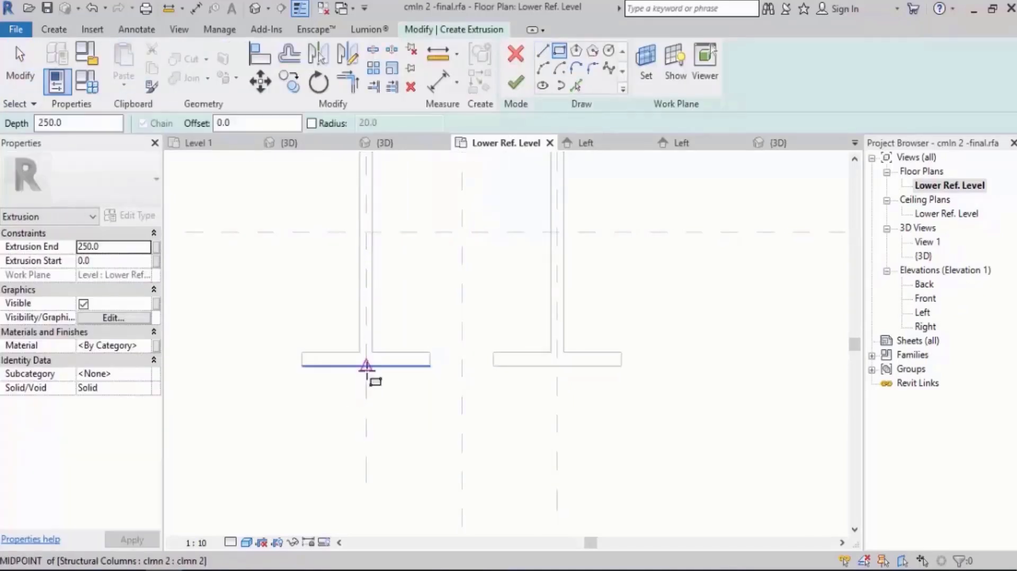
pyautogui.click(366, 366)
pyautogui.click(557, 380)
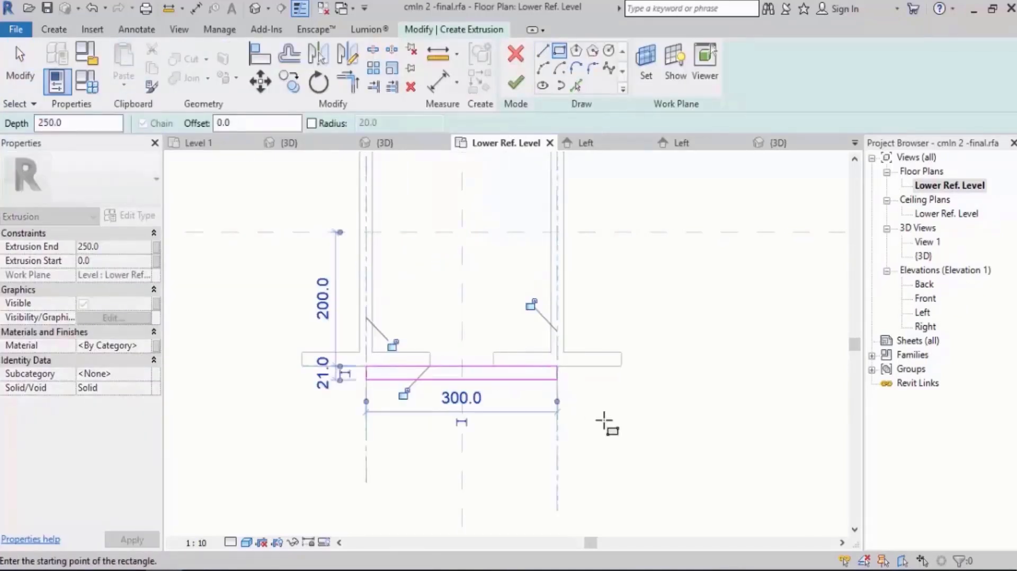
# Lock the rectangle's edges to the web reference planes and the outer flange face, and finish the extrusion.
pyautogui.click(393, 345)
pyautogui.click(404, 395)
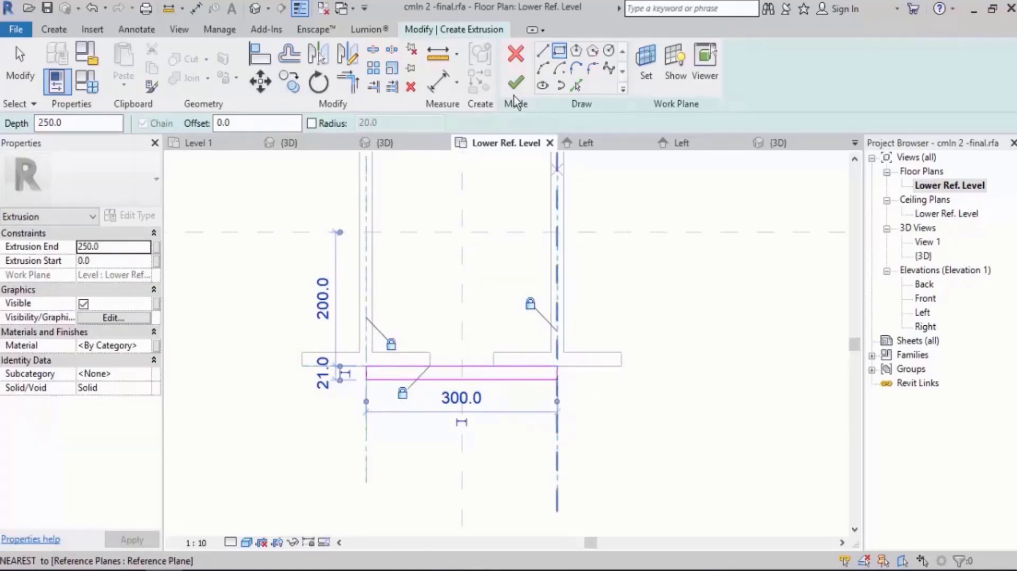
pyautogui.click(515, 83)
pyautogui.click(665, 323)
# Set the Dist Between family parameter to 400 mm and apply it to the column spacing.
pyautogui.scroll(-1, 663, 336)
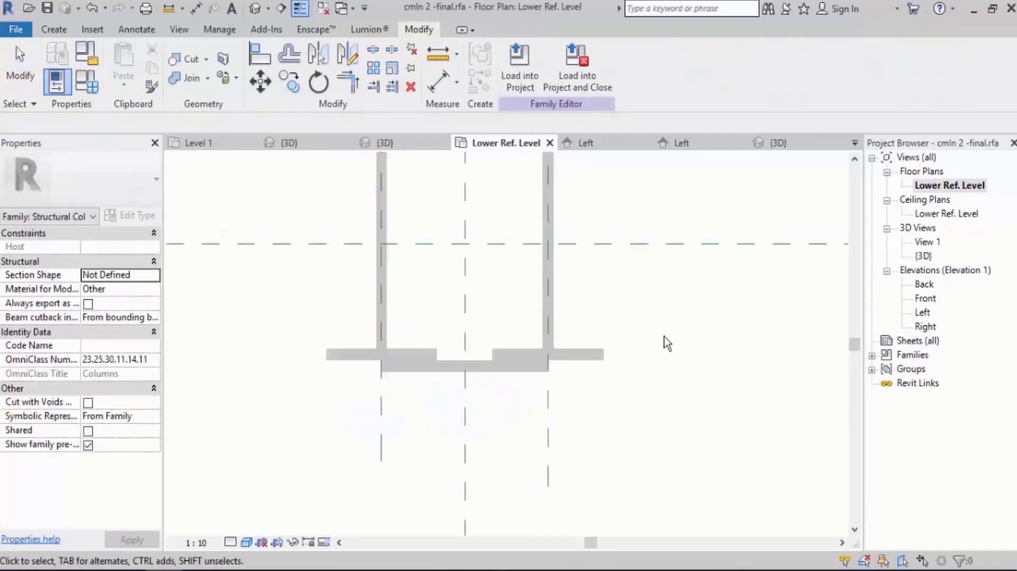
pyautogui.moveTo(664, 336); pyautogui.dragTo(606, 336, button='middle')
pyautogui.click(86, 82)
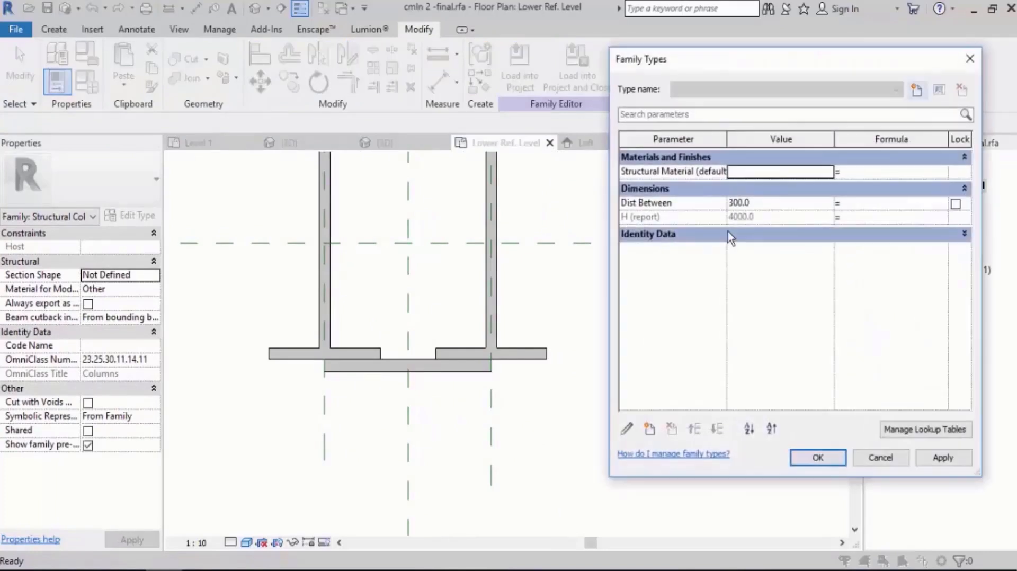
pyautogui.click(772, 204)
pyautogui.press('BackSpace')
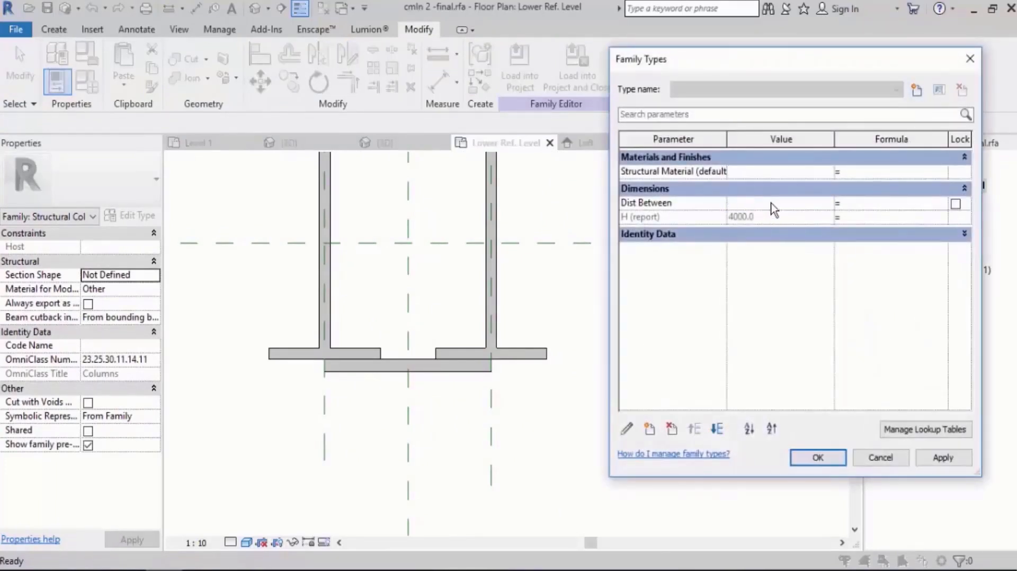
pyautogui.press('Tab')
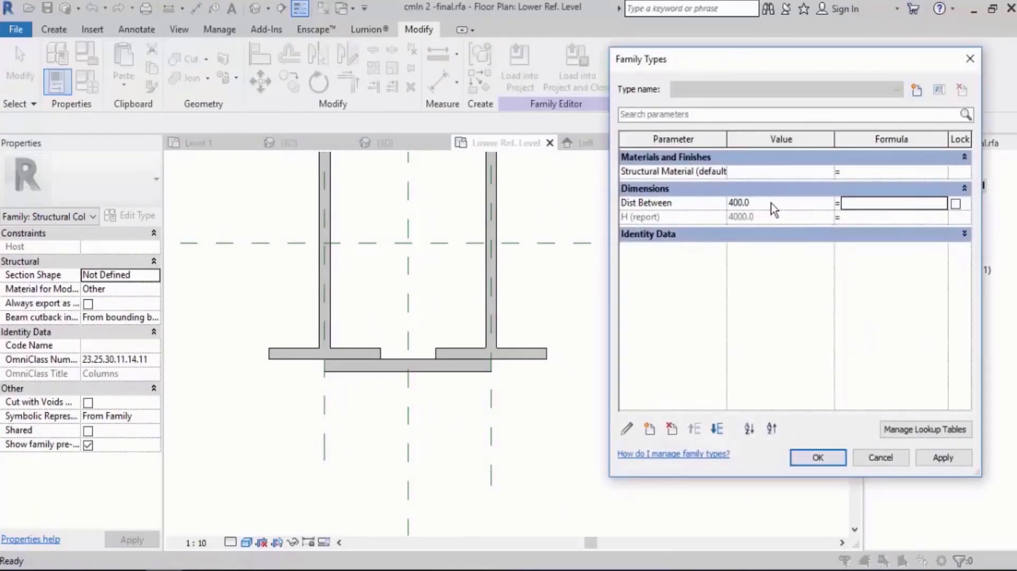
pyautogui.click(940, 458)
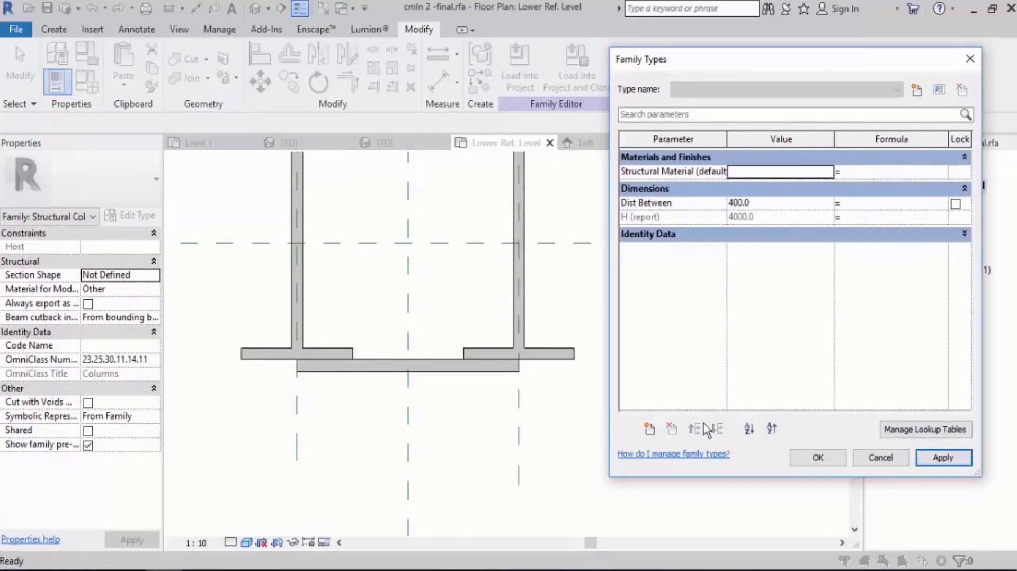
pyautogui.click(818, 458)
# Reduce the plate's thickness by moving its outer face closer to the column flanges.
pyautogui.scroll(-3, 533, 404)
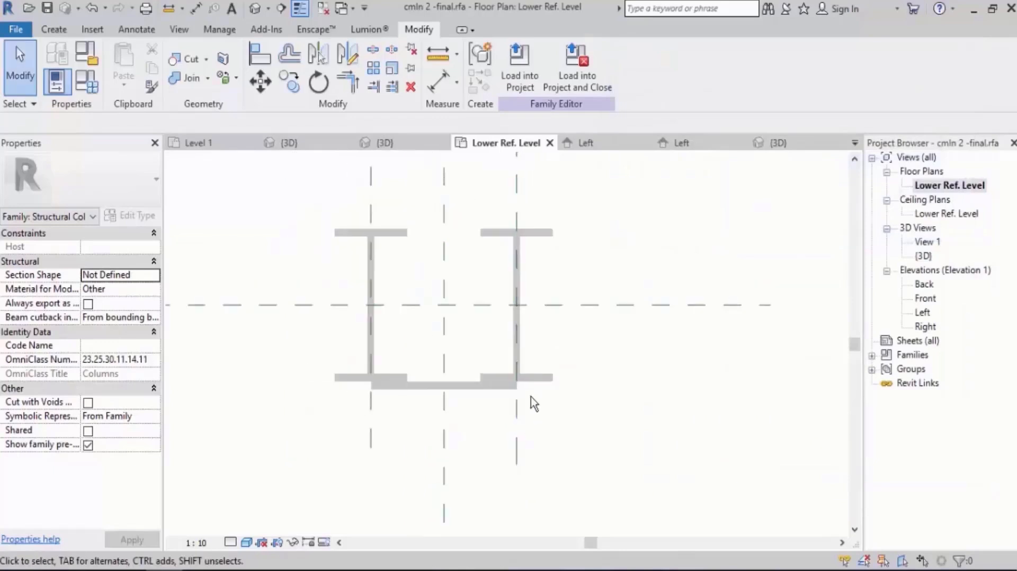
pyautogui.scroll(4, 434, 404)
pyautogui.click(434, 397)
pyautogui.scroll(1, 435, 397)
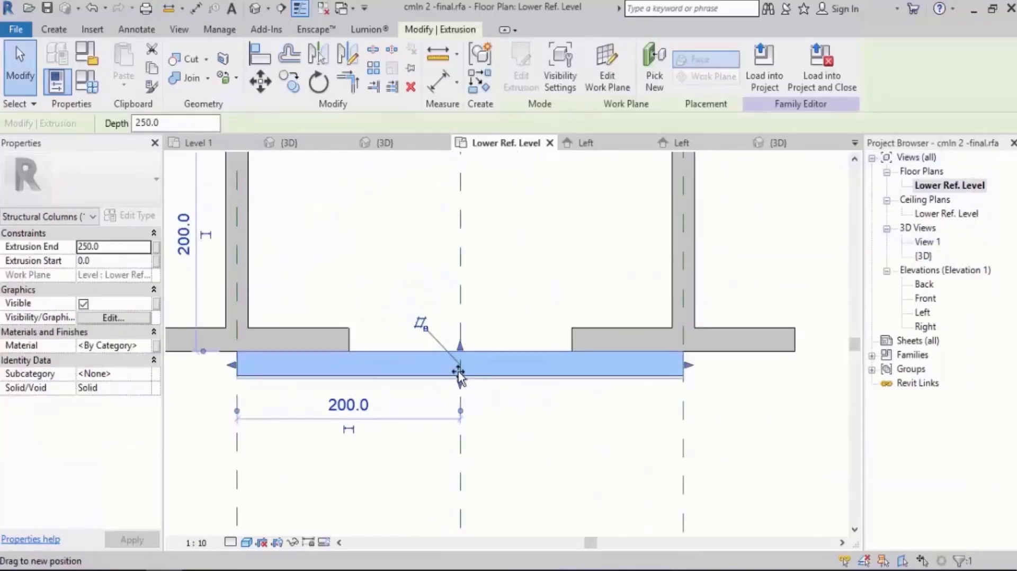
pyautogui.click(529, 424)
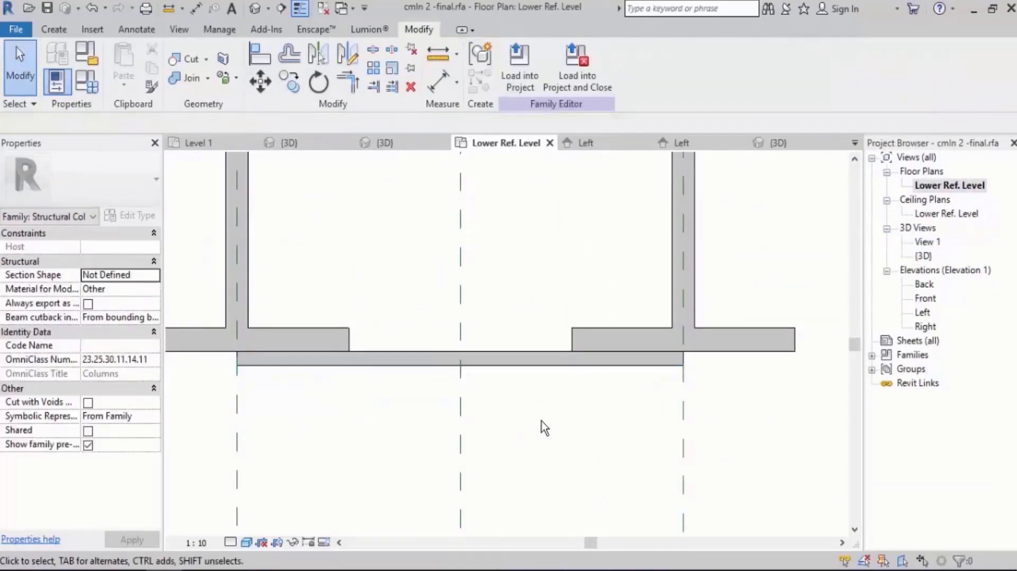
# Draw a horizontal reference plane just outside the plate, parallel to its outer face and extending past both columns.
pyautogui.scroll(-3, 520, 408)
pyautogui.press('r')
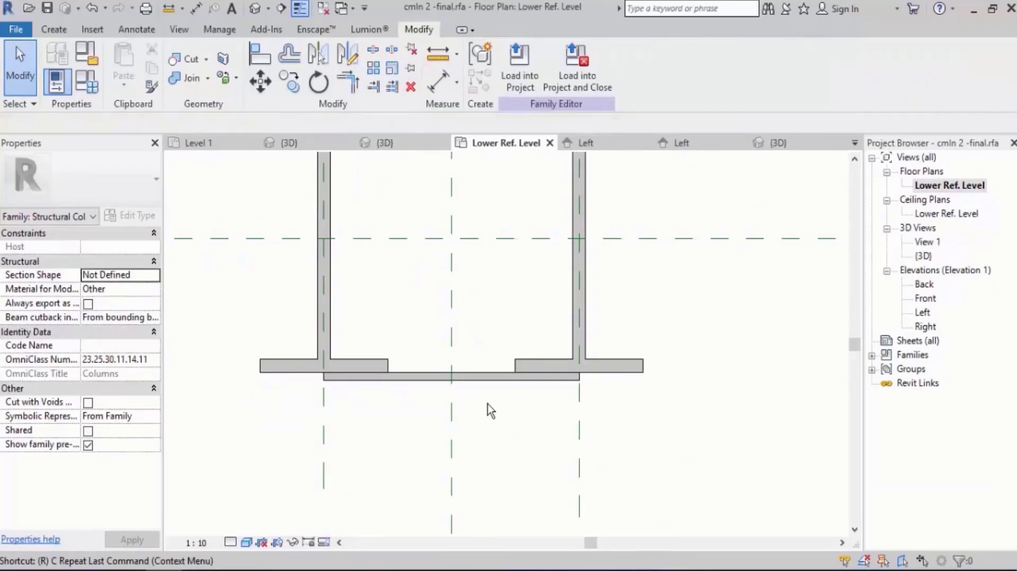
pyautogui.press('p')
pyautogui.click(291, 391)
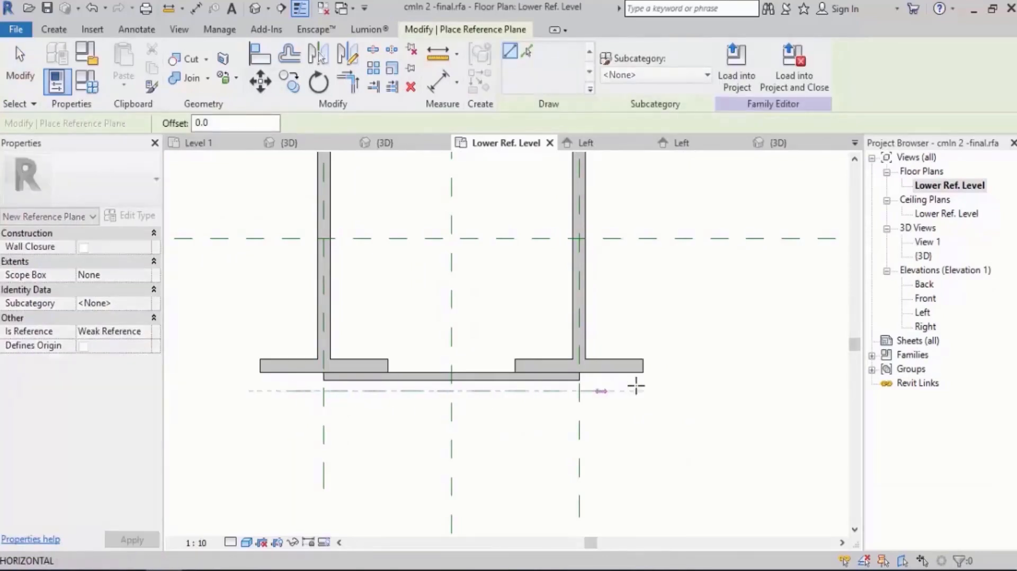
pyautogui.click(691, 391)
pyautogui.scroll(3, 548, 397)
pyautogui.press('Escape')
# Stretch the plate's outer face to the new horizontal reference plane and lock it there.
pyautogui.click(418, 367)
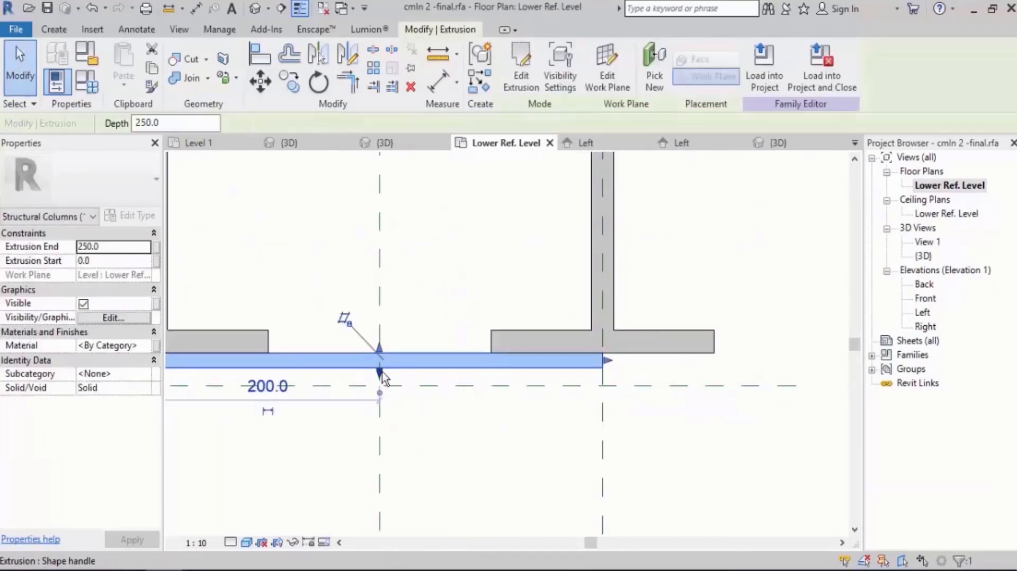
pyautogui.moveTo(380, 374); pyautogui.dragTo(380, 387)
pyautogui.click(454, 414)
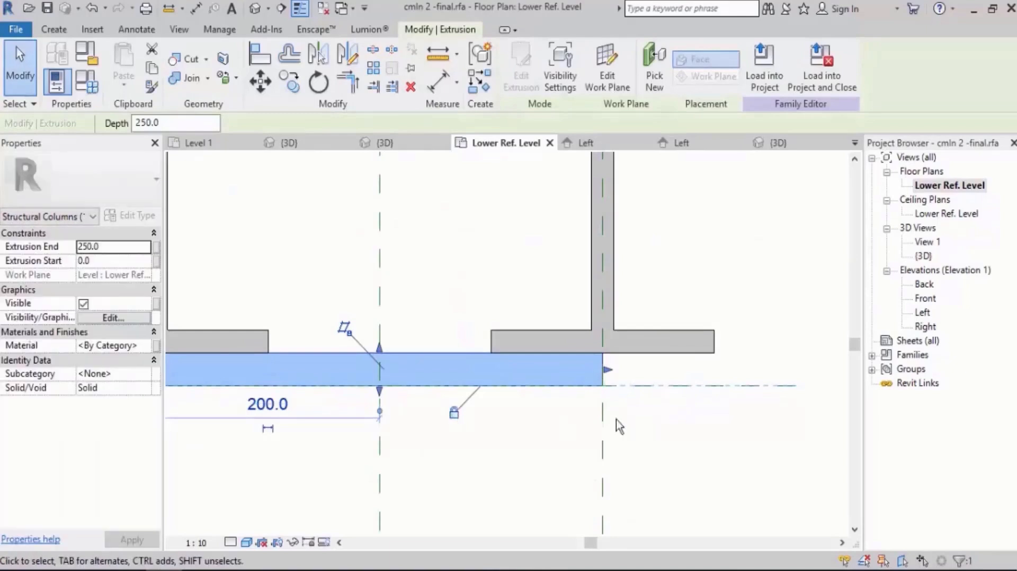
pyautogui.click(657, 413)
# Move the outer horizontal reference plane toward the flanges so the locked plate is about 19 mm thick.
pyautogui.scroll(-1, 661, 411)
pyautogui.moveTo(661, 410); pyautogui.dragTo(603, 416, button='middle')
pyautogui.scroll(1, 603, 416)
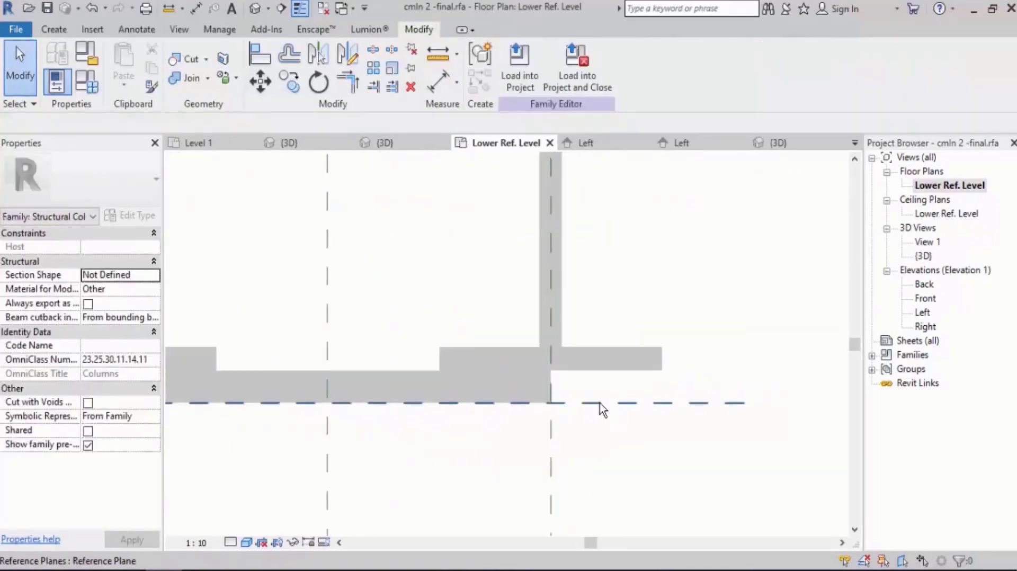
pyautogui.click(604, 404)
pyautogui.moveTo(608, 404)
pyautogui.mouseDown()
pyautogui.moveTo(610, 386)
pyautogui.moveTo(613, 394)
pyautogui.mouseUp()
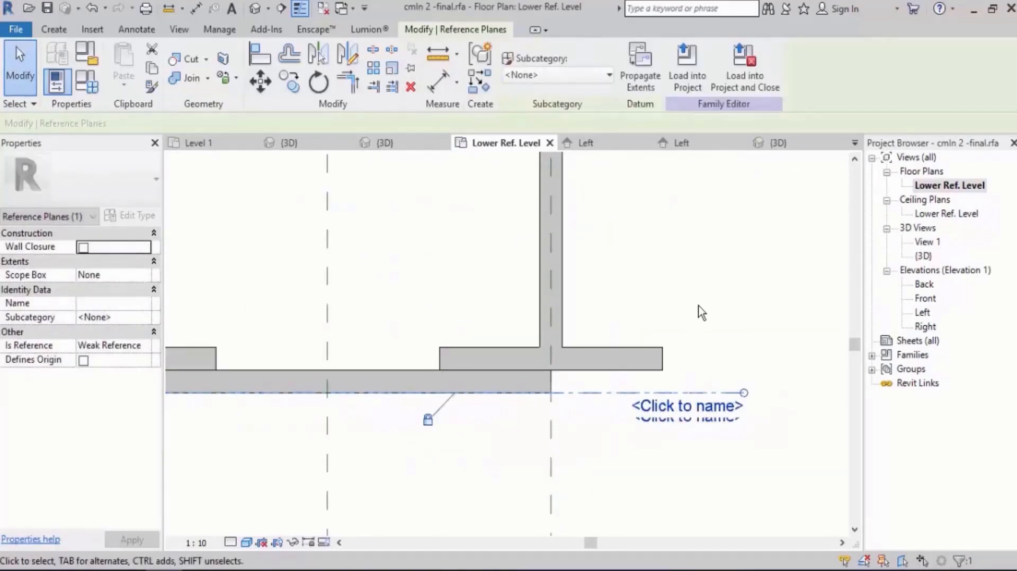
pyautogui.click(699, 307)
# Draw a second horizontal reference plane along the lower flanges' outer faces, extending past both columns.
pyautogui.scroll(-1, 679, 368)
pyautogui.press('r')
pyautogui.press('p')
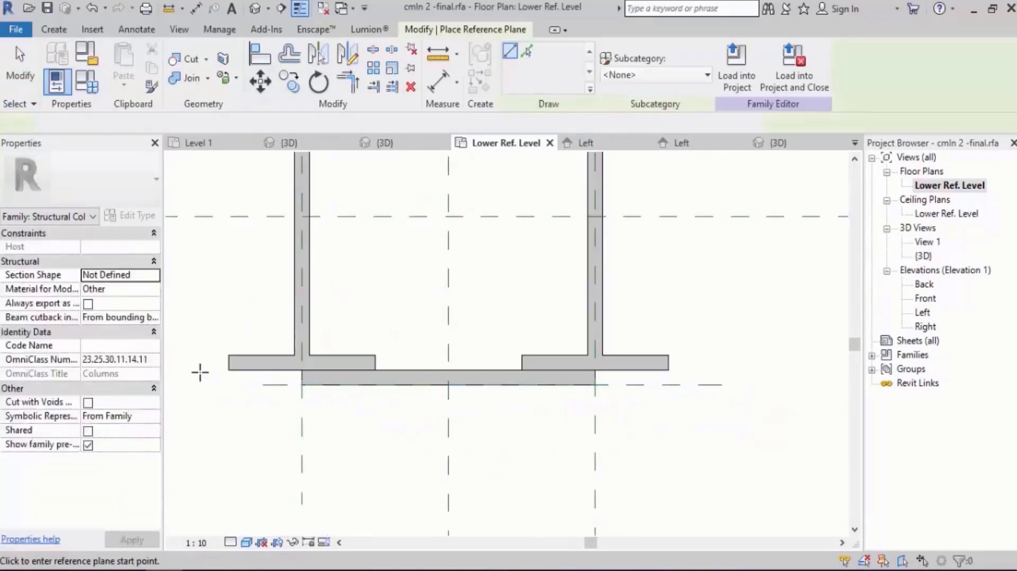
pyautogui.click(199, 370)
pyautogui.click(822, 365)
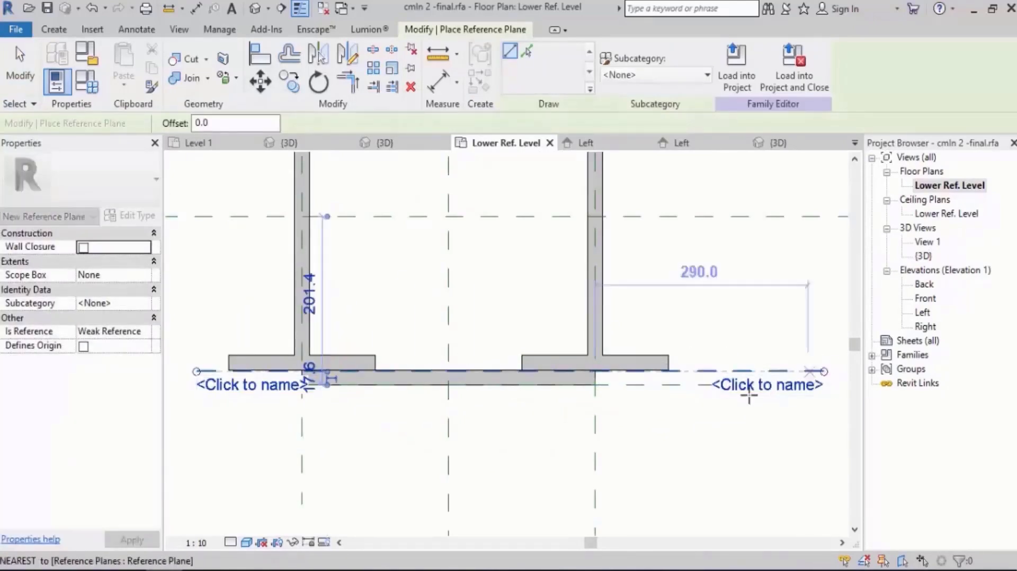
pyautogui.press('Escape')
pyautogui.press('Escape')
# Align the second horizontal reference plane with the lower flanges' outer faces on both columns and lock the alignments.
pyautogui.press('a')
pyautogui.press('l')
pyautogui.scroll(5, 722, 420)
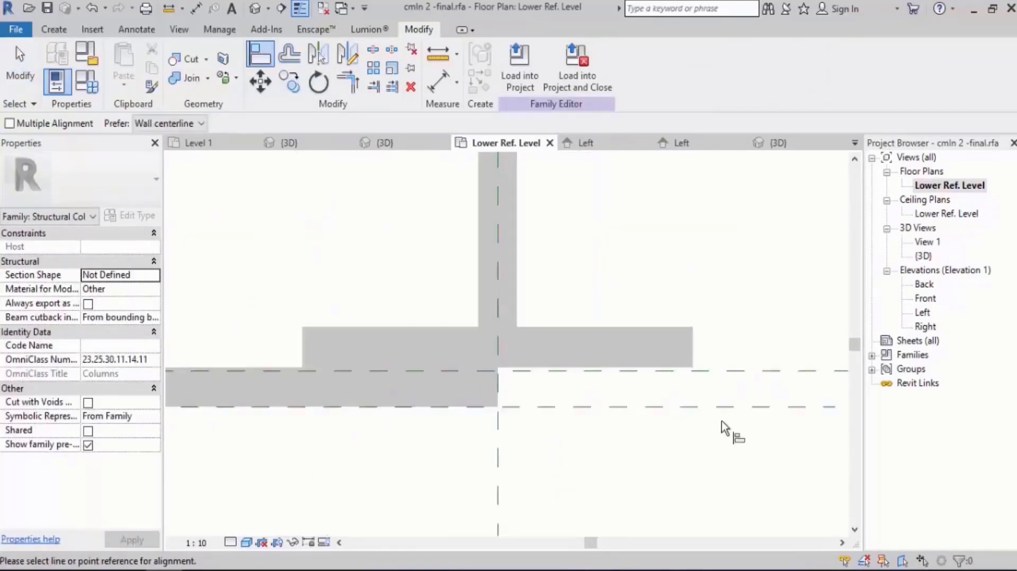
pyautogui.click(657, 358)
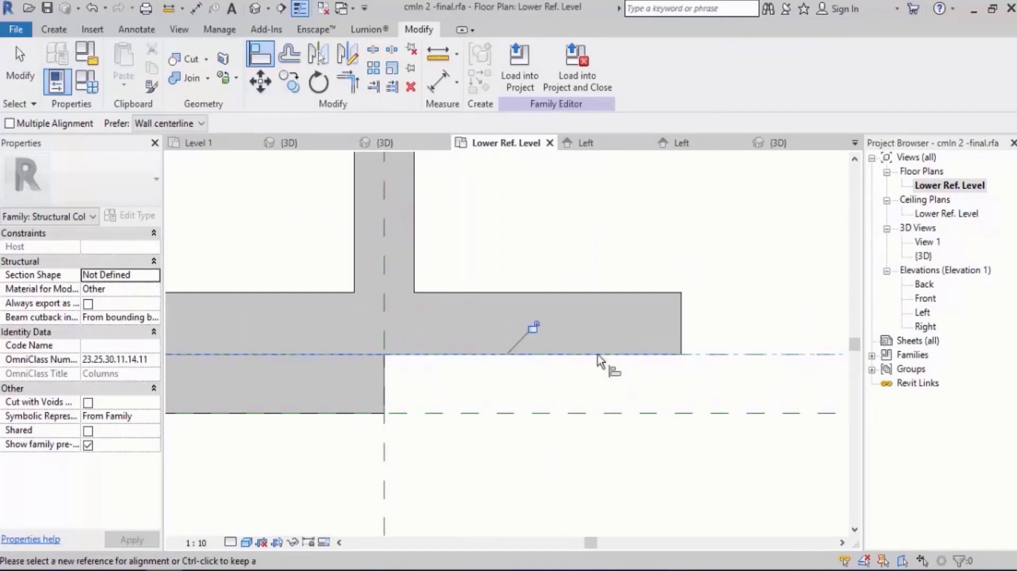
pyautogui.click(534, 330)
pyautogui.scroll(-5, 782, 378)
pyautogui.scroll(3, 286, 389)
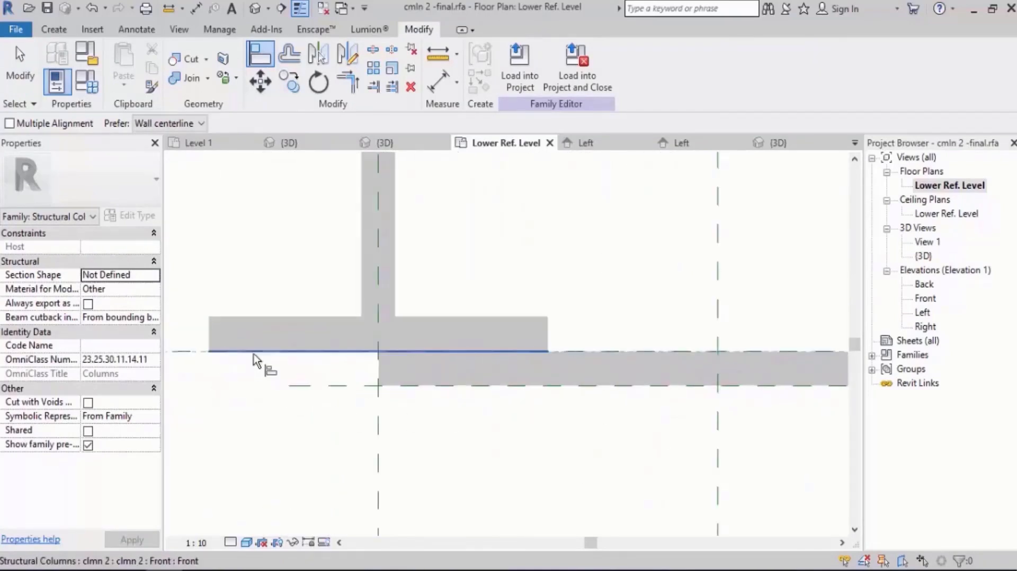
pyautogui.click(536, 326)
pyautogui.scroll(-5, 339, 384)
pyautogui.moveTo(566, 384); pyautogui.dragTo(571, 404, button='middle')
pyautogui.scroll(4, 582, 423)
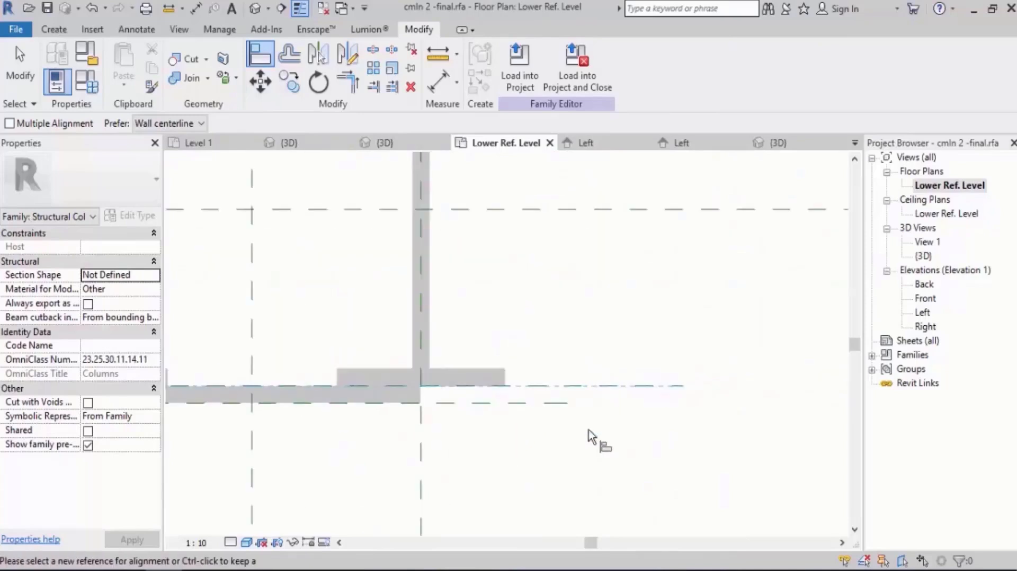
pyautogui.press('Escape')
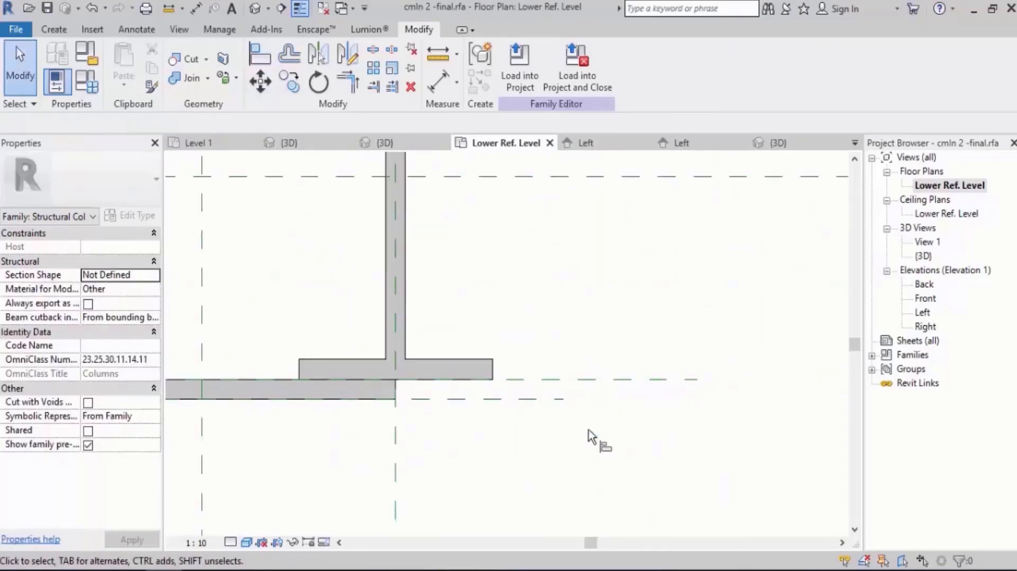
# Extend the outer horizontal reference plane's right end to line up with the end of the flange-face plane.
pyautogui.click(551, 399)
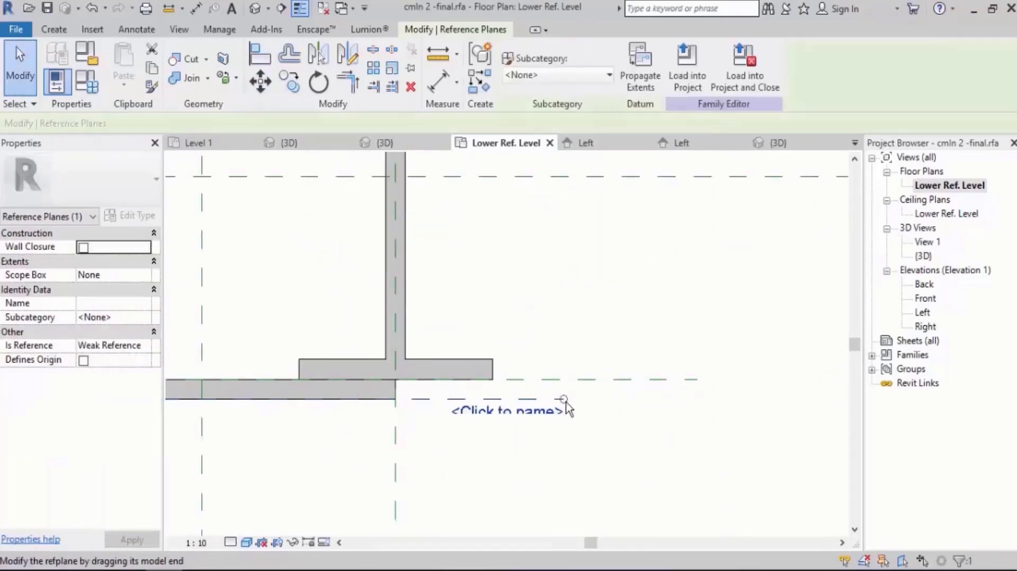
pyautogui.moveTo(563, 399); pyautogui.dragTo(695, 397)
pyautogui.click(739, 479)
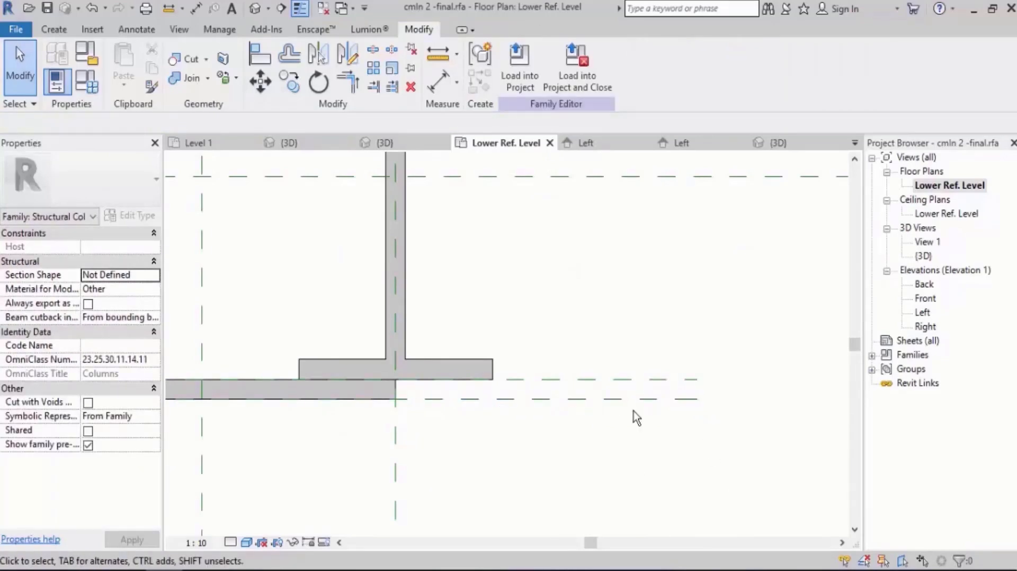
# Dimension the plate thickness between the two lower horizontal reference planes and lock the dimension.
pyautogui.press('d')
pyautogui.press('i')
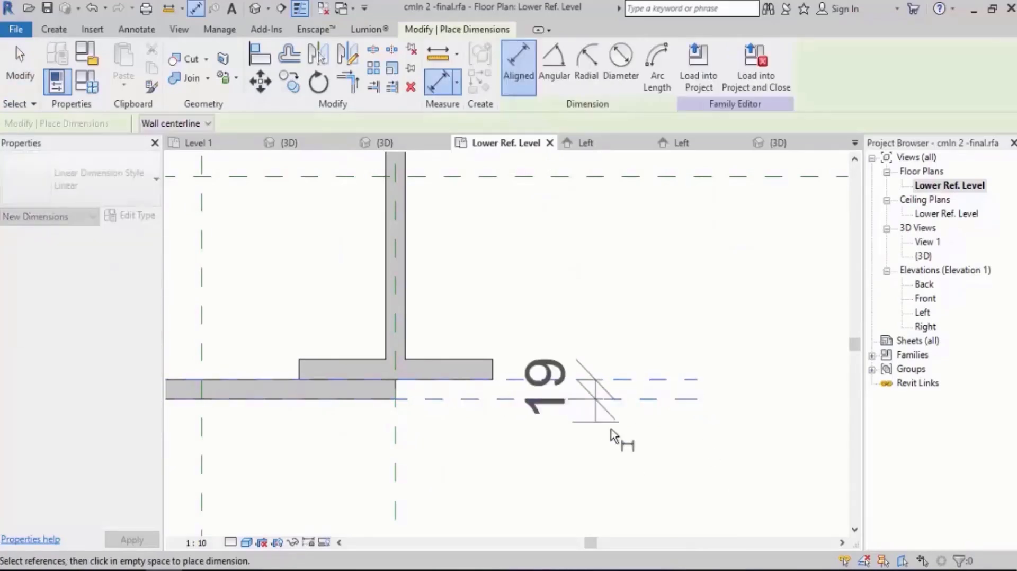
pyautogui.click(611, 429)
pyautogui.press('Escape')
pyautogui.press('Escape')
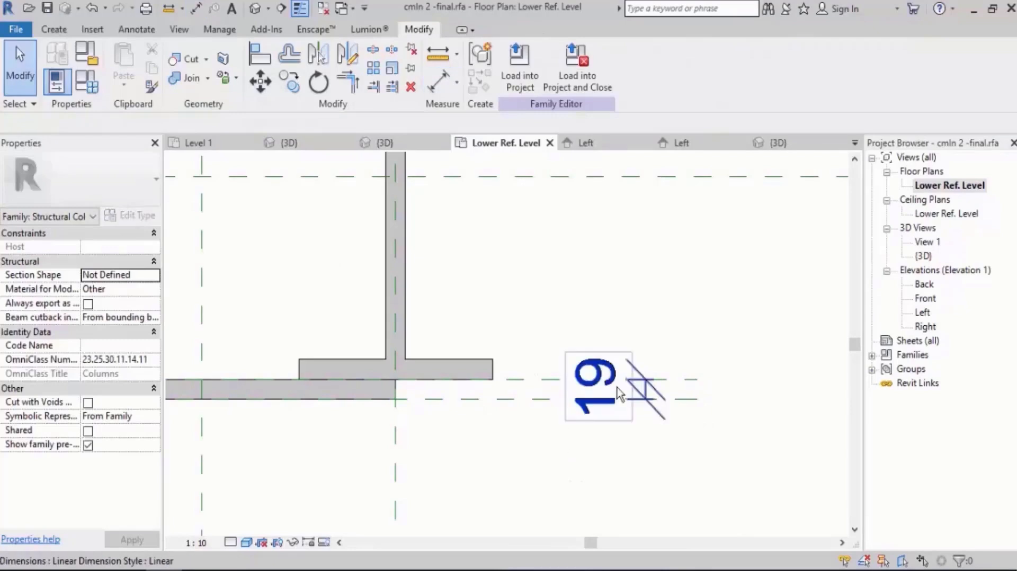
pyautogui.click(619, 395)
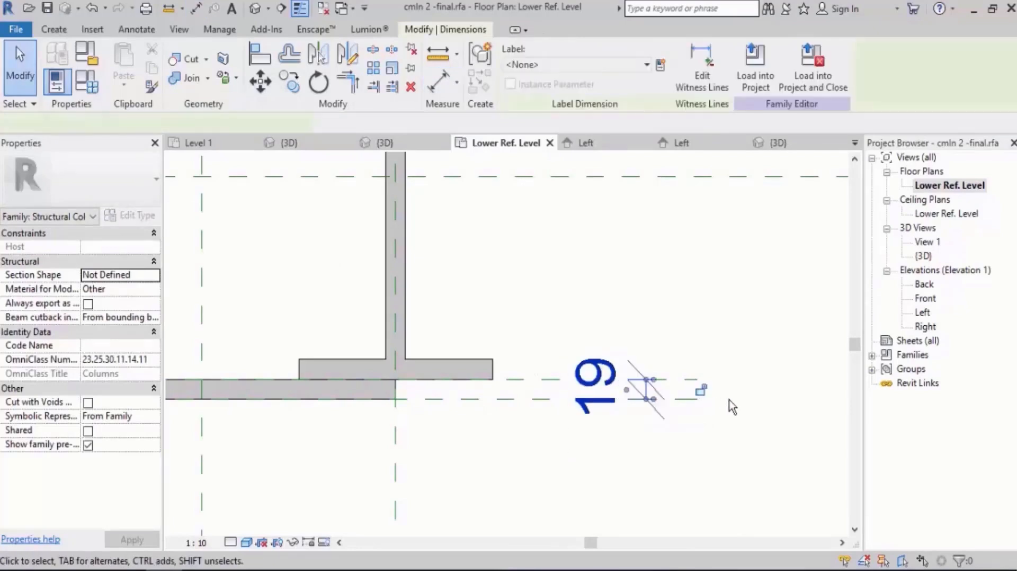
pyautogui.click(717, 470)
# Set the nested clmn 2 type's Depth to 500 mm to test that the plate follows the flanges.
pyautogui.scroll(-8, 551, 448)
pyautogui.moveTo(551, 448); pyautogui.dragTo(466, 404, button='middle')
pyautogui.scroll(1, 469, 386)
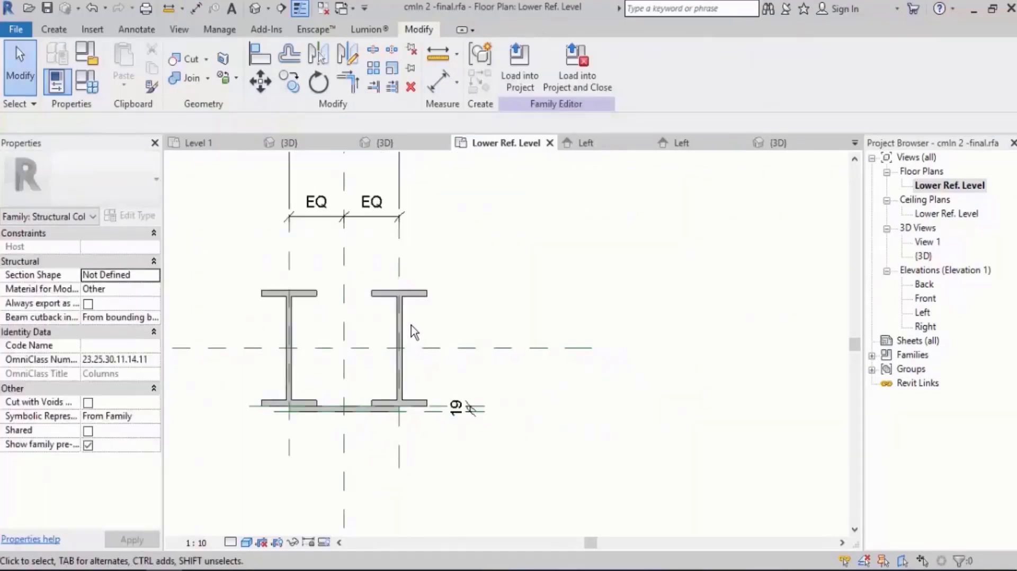
pyautogui.click(411, 334)
pyautogui.moveTo(579, 345); pyautogui.dragTo(550, 335, button='middle')
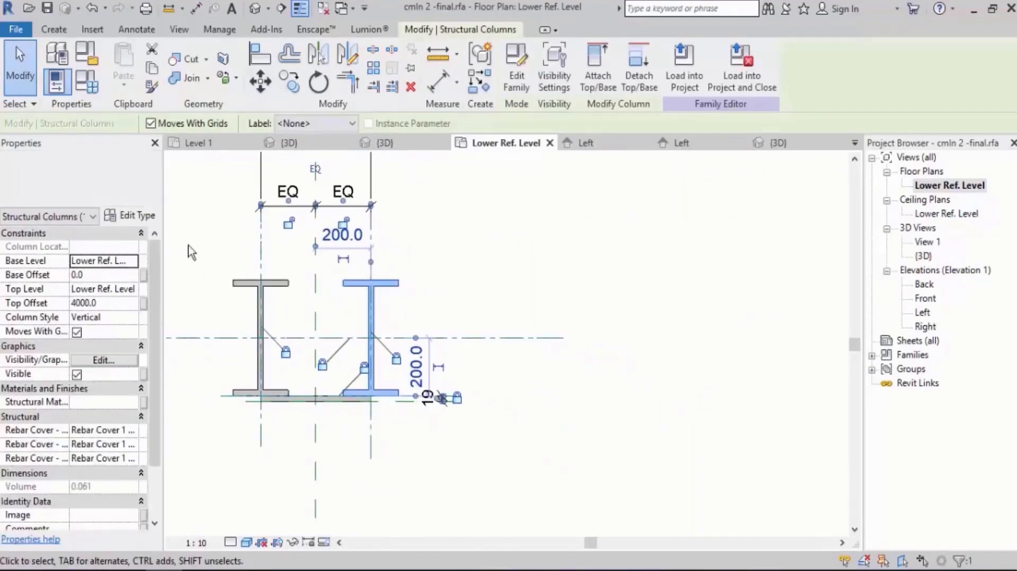
pyautogui.click(133, 216)
pyautogui.scroll(-3, 969, 329)
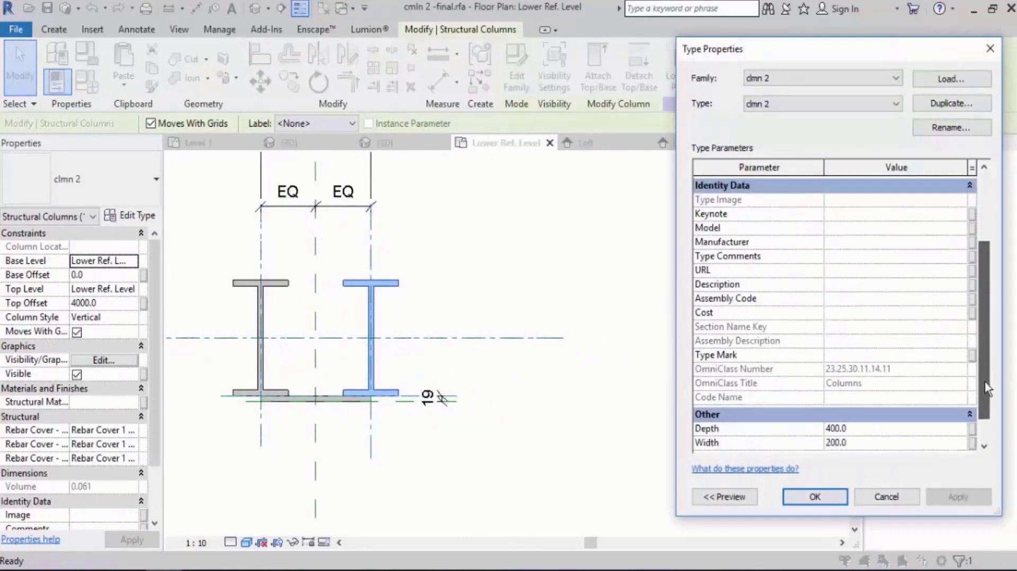
pyautogui.click(874, 416)
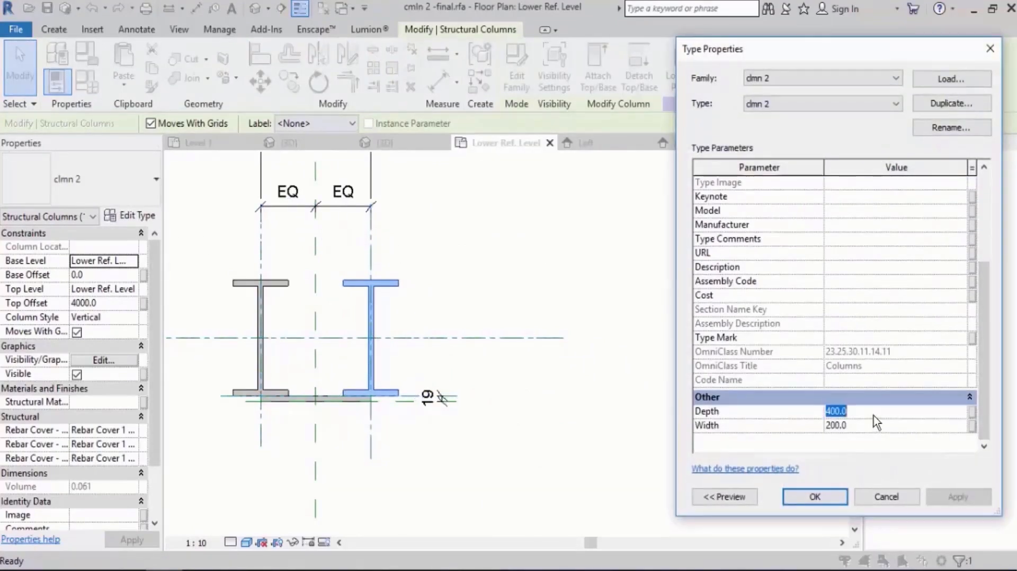
pyautogui.write('500')
pyautogui.click(959, 498)
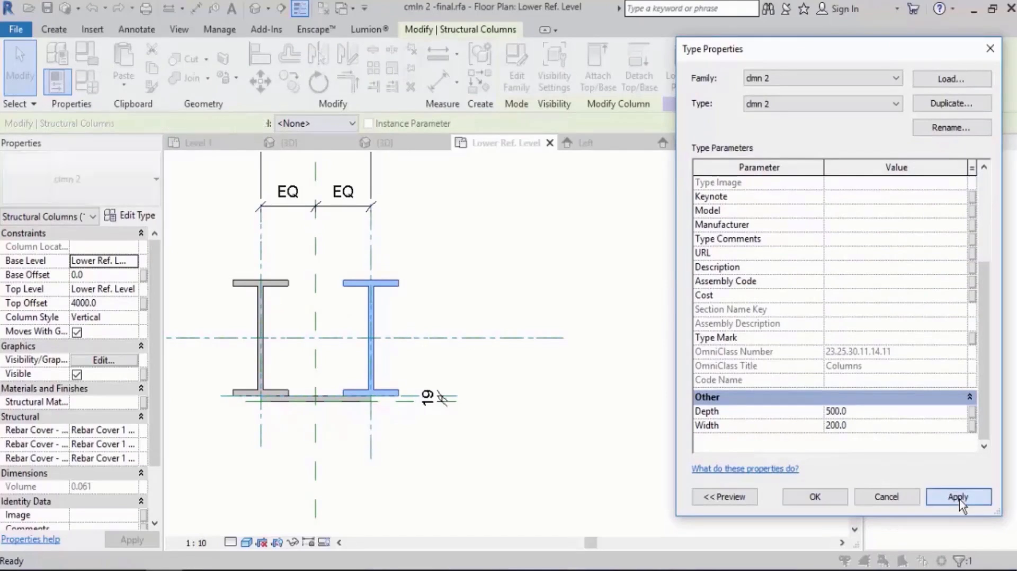
pyautogui.click(814, 495)
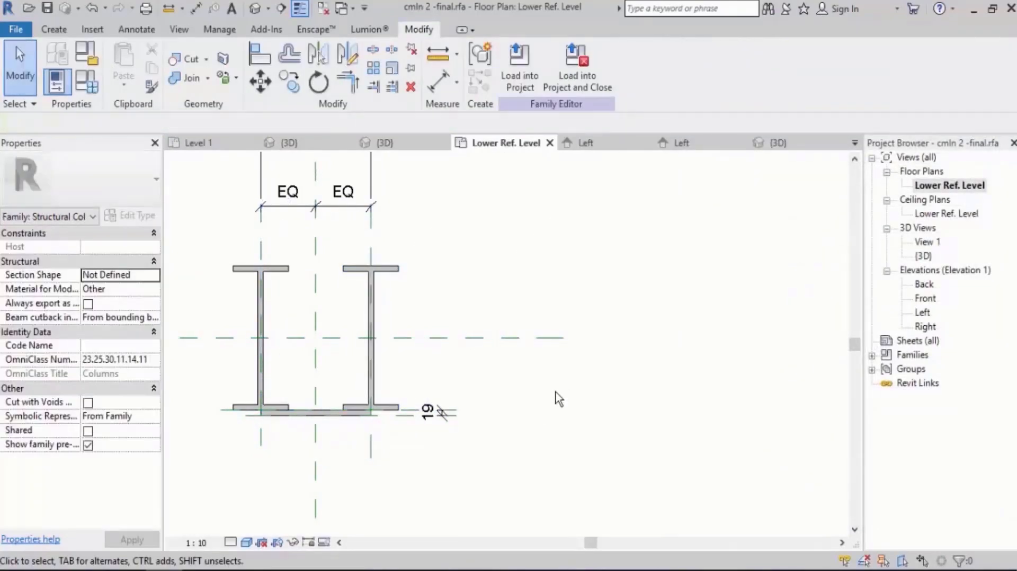
# In the Front elevation, reshape the connecting plate so its extrusion runs from about 208 mm to about 361 mm above the lower level.
pyautogui.moveTo(557, 399); pyautogui.dragTo(606, 366, button='middle')
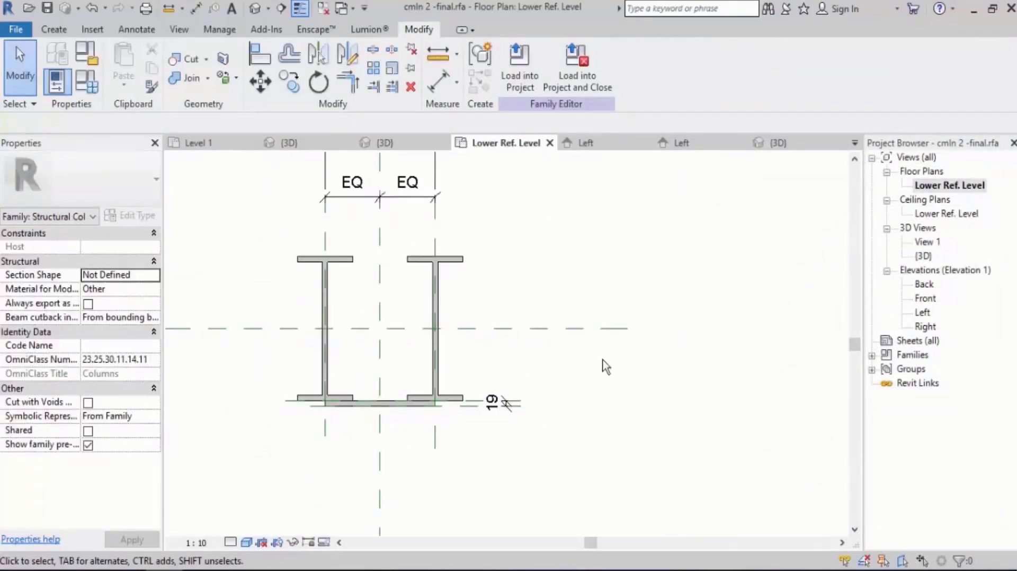
pyautogui.doubleClick(926, 299)
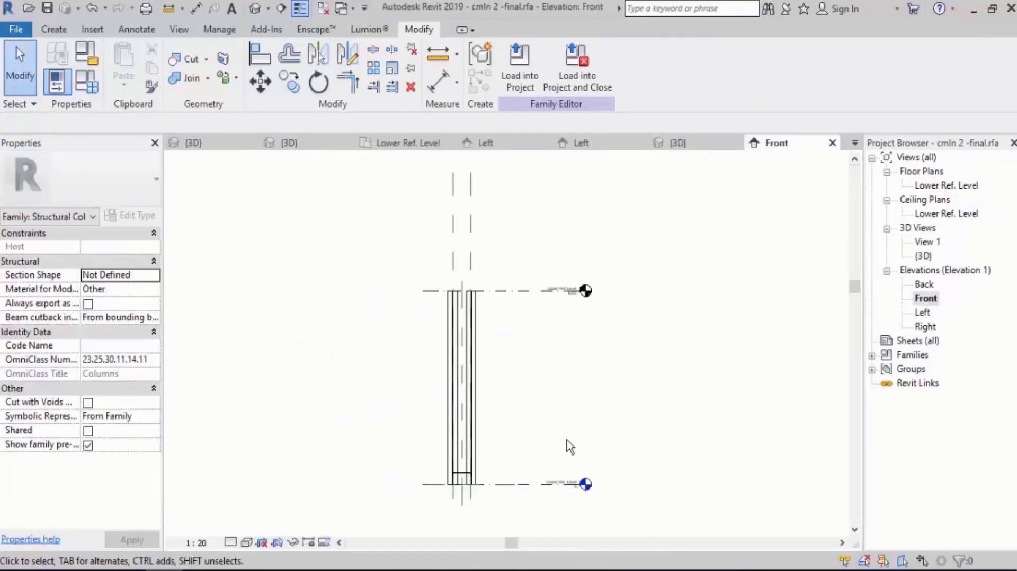
pyautogui.scroll(6, 454, 506)
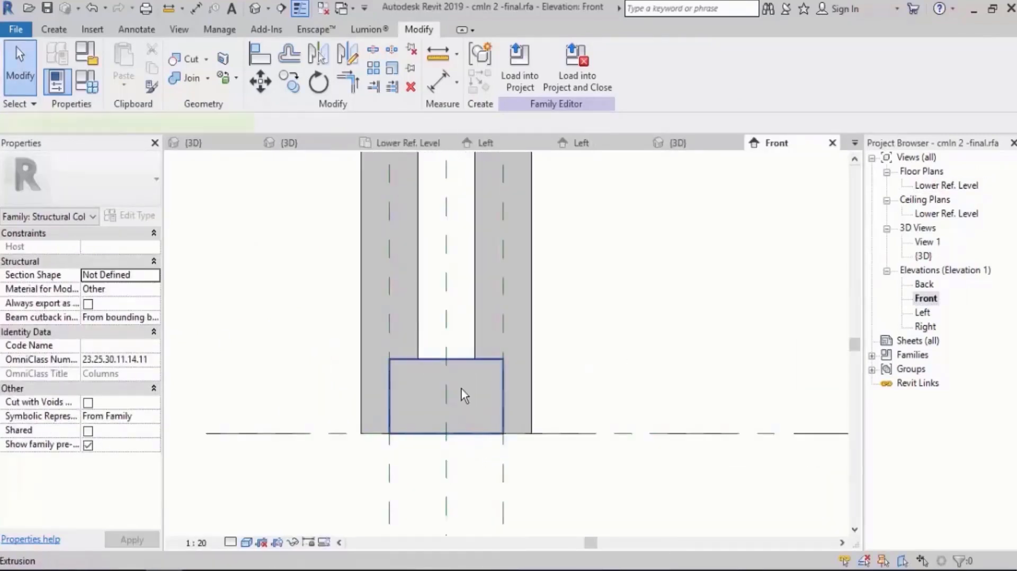
pyautogui.click(462, 396)
pyautogui.moveTo(450, 357); pyautogui.dragTo(451, 326)
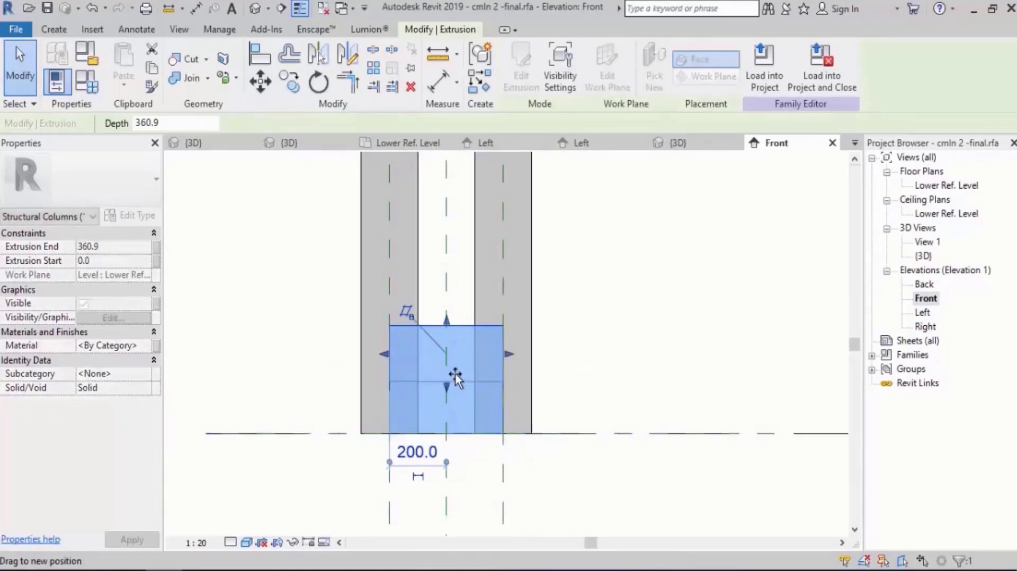
pyautogui.moveTo(456, 377); pyautogui.dragTo(455, 373)
pyautogui.scroll(1, 442, 339)
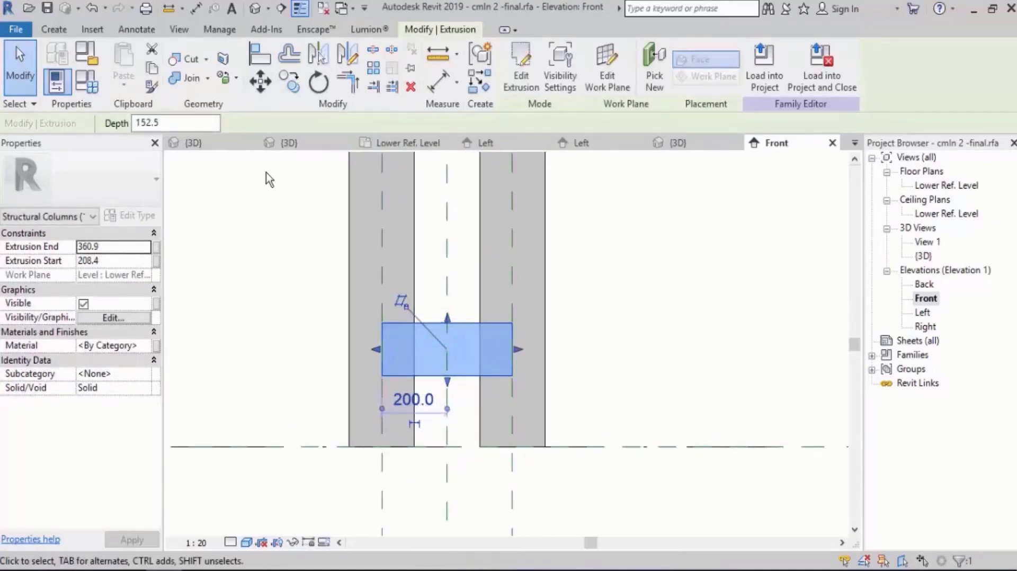
# Set the connecting plate's extrusion depth to 200 mm.
pyautogui.click(178, 123)
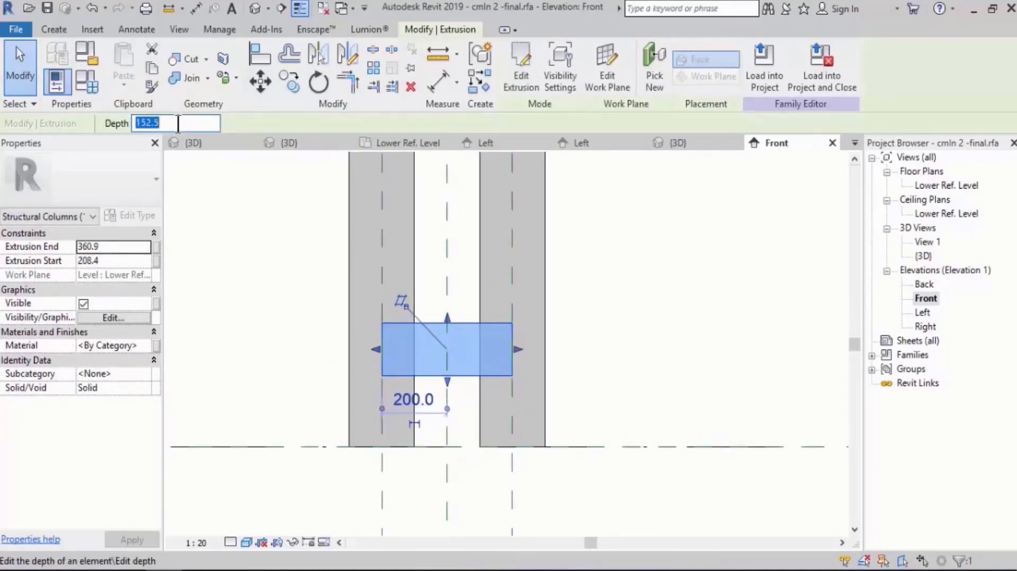
pyautogui.write('200')
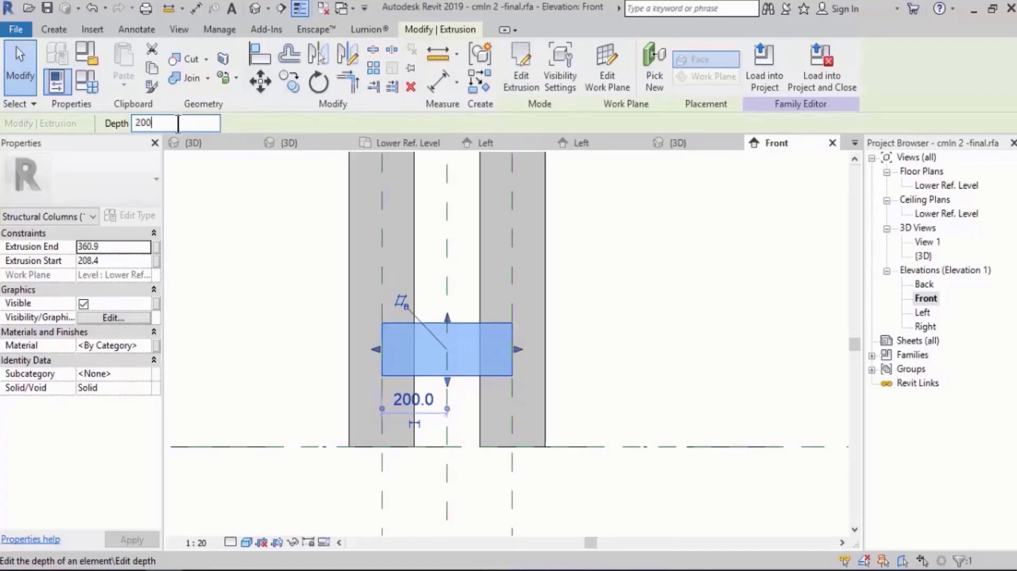
pyautogui.press('Return')
pyautogui.click(646, 270)
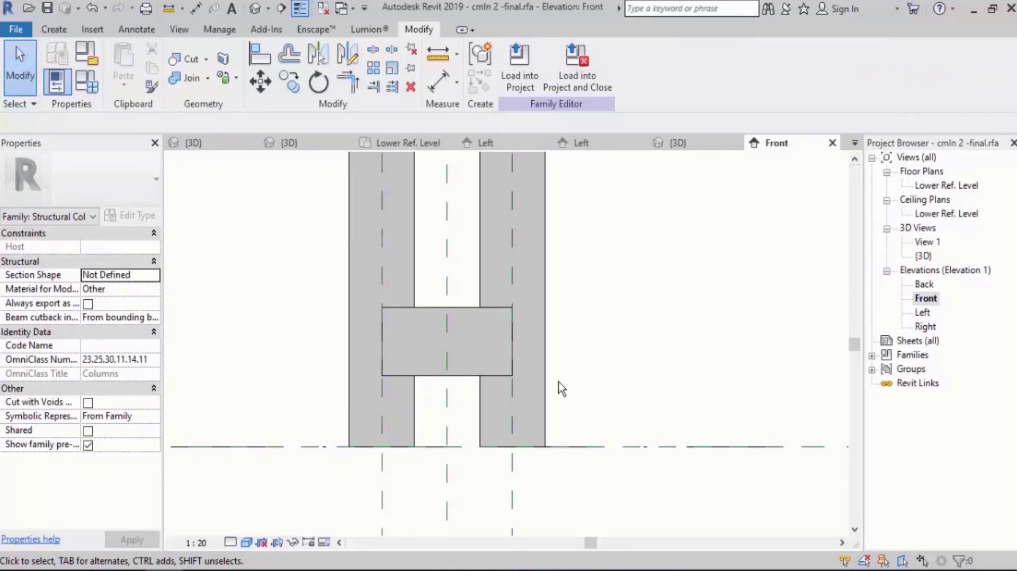
pyautogui.scroll(-3, 531, 468)
pyautogui.click(495, 383)
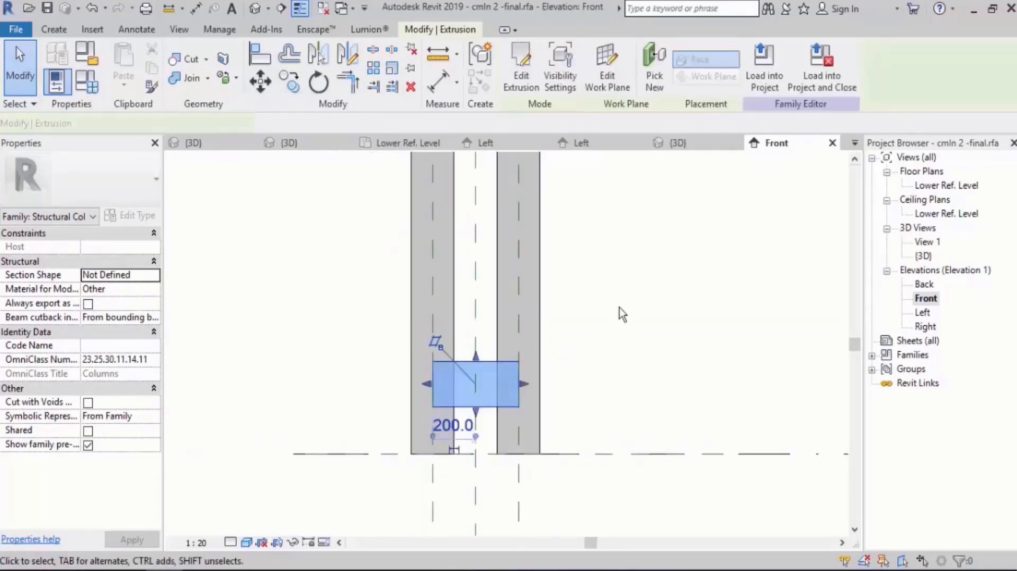
pyautogui.moveTo(619, 308); pyautogui.dragTo(580, 338, button='middle')
pyautogui.click(290, 84)
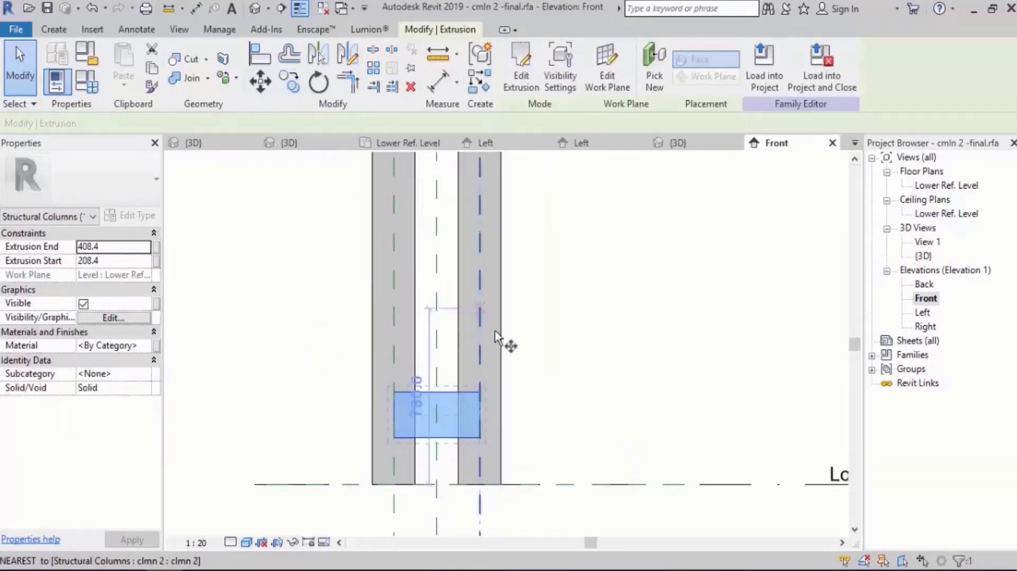
pyautogui.click(524, 407)
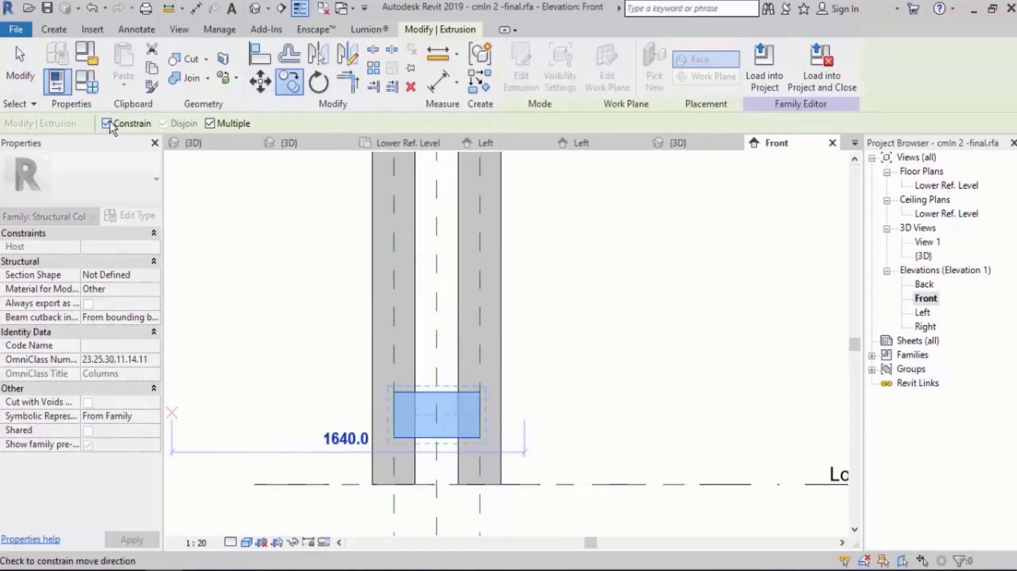
pyautogui.click(110, 124)
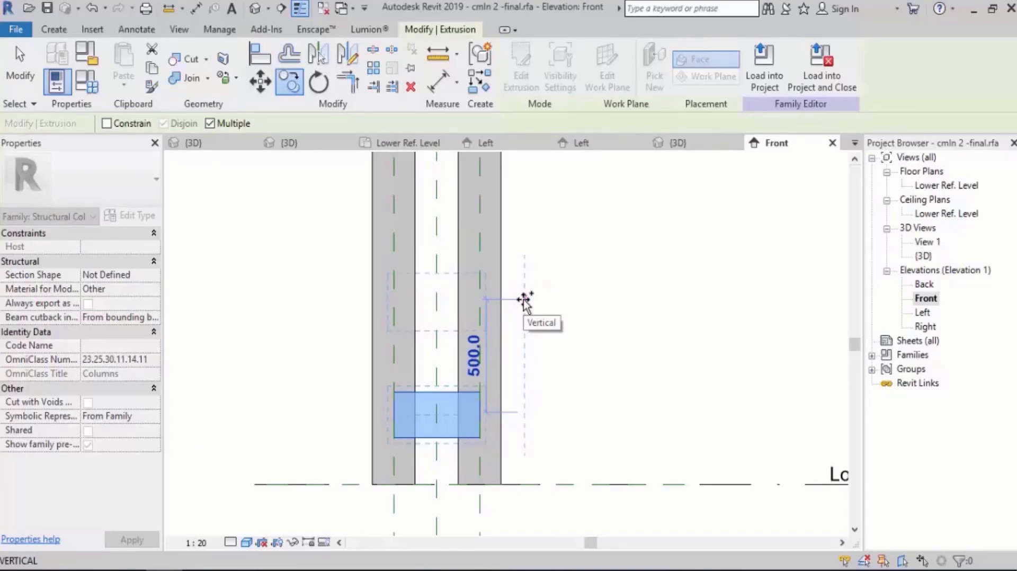
pyautogui.press('Escape')
pyautogui.press('Escape')
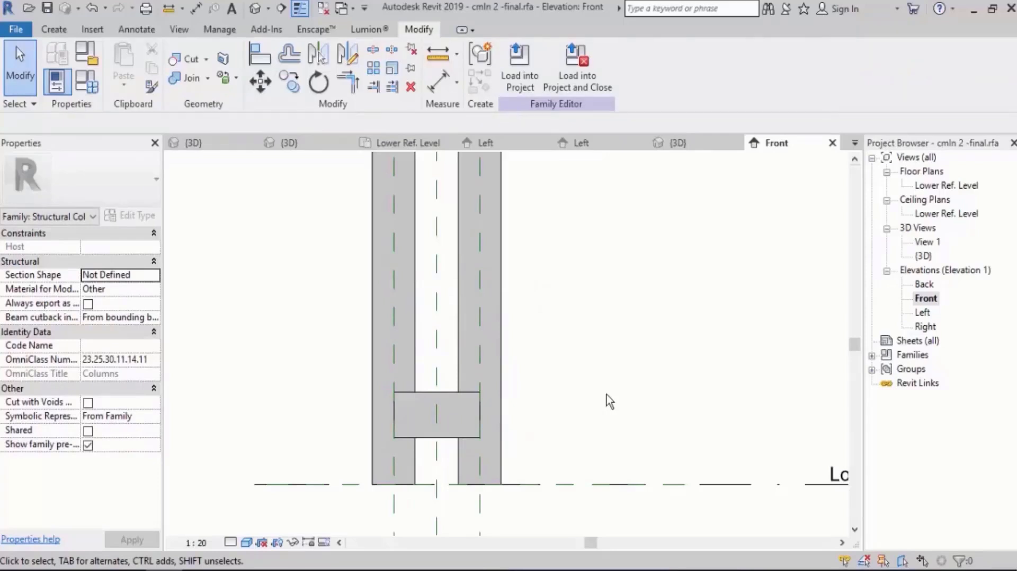
# Begin arraying the connecting plate and switch off the array's Constrain option.
pyautogui.scroll(-5, 424, 493)
pyautogui.scroll(5, 423, 456)
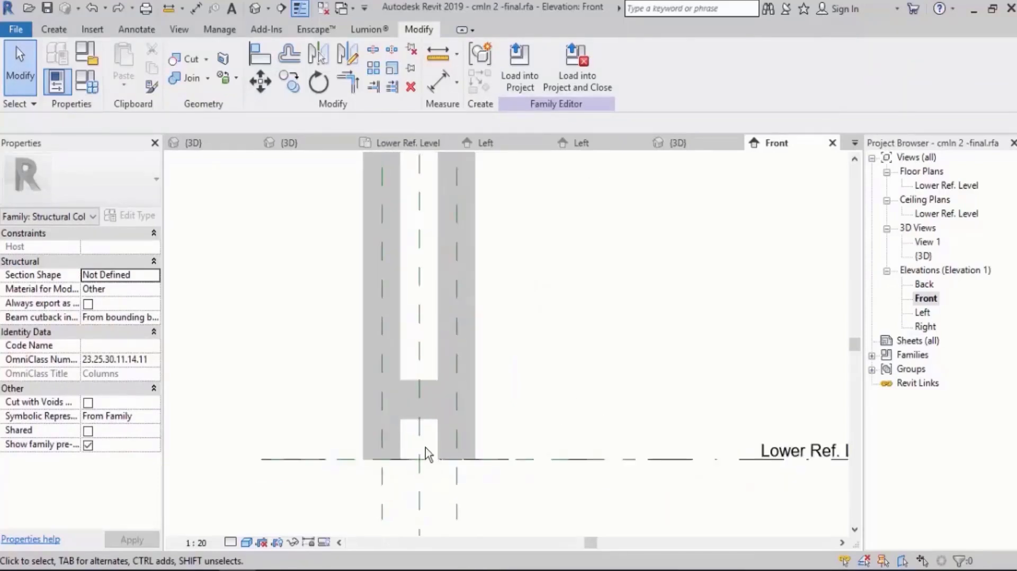
pyautogui.click(433, 405)
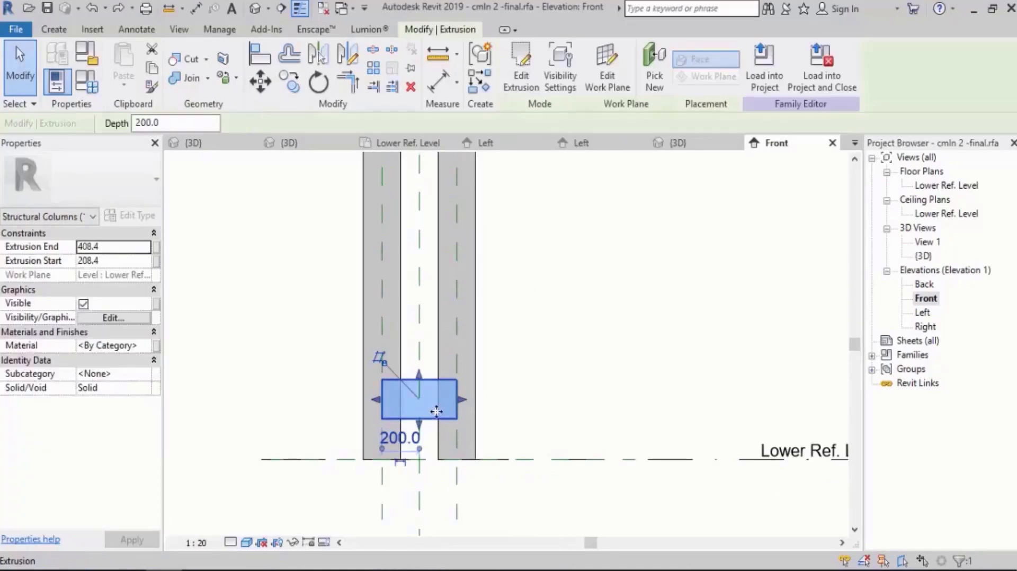
pyautogui.scroll(-2, 340, 452)
pyautogui.click(374, 67)
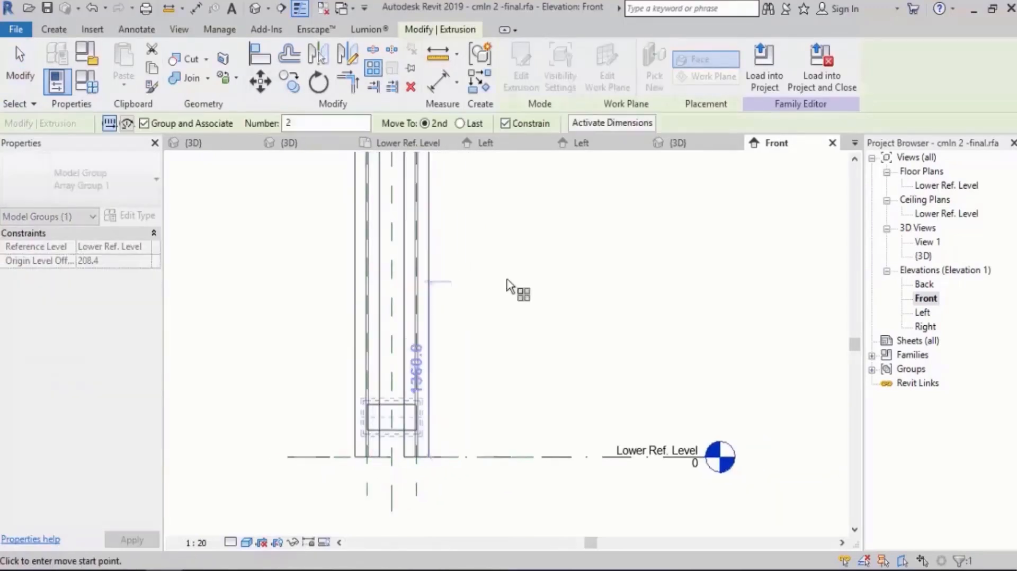
pyautogui.moveTo(510, 277); pyautogui.dragTo(539, 297, button='middle')
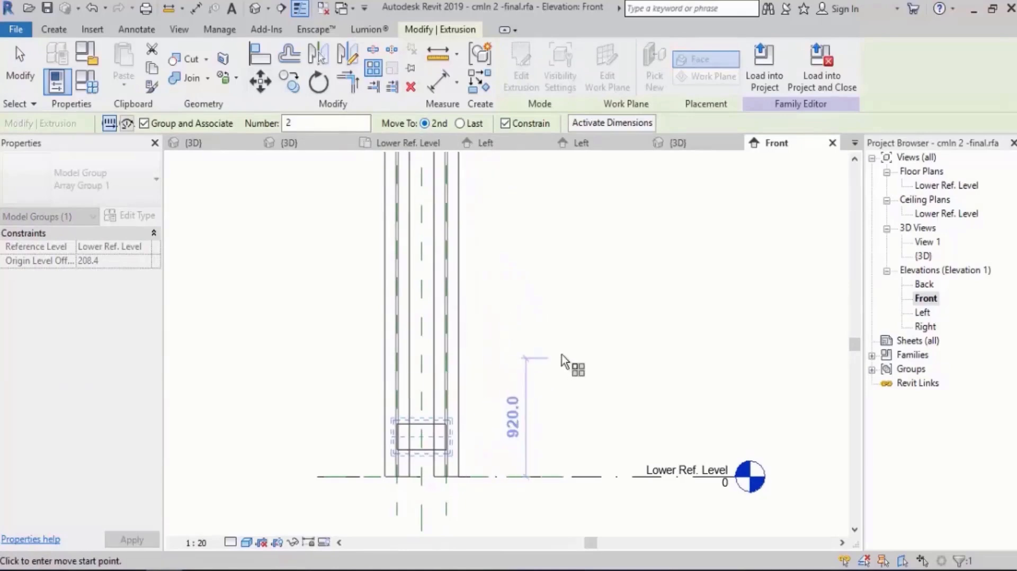
pyautogui.moveTo(572, 363); pyautogui.dragTo(579, 389, button='middle')
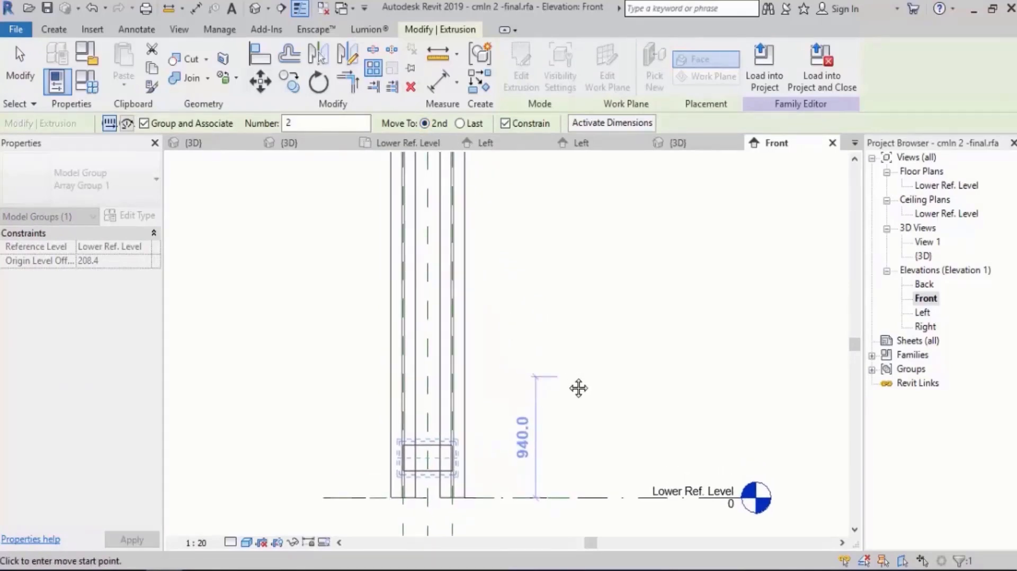
pyautogui.scroll(2, 509, 477)
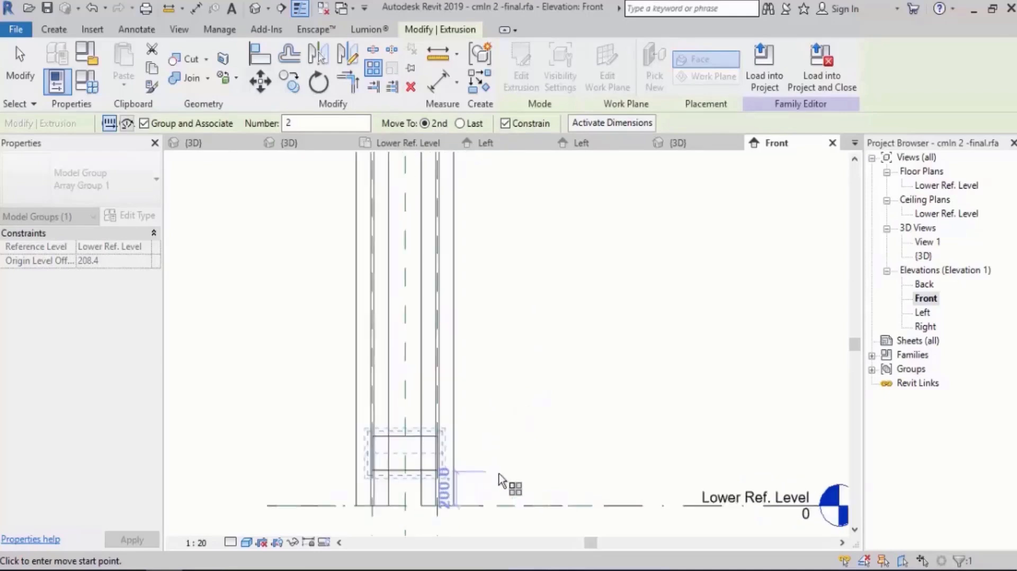
pyautogui.click(502, 451)
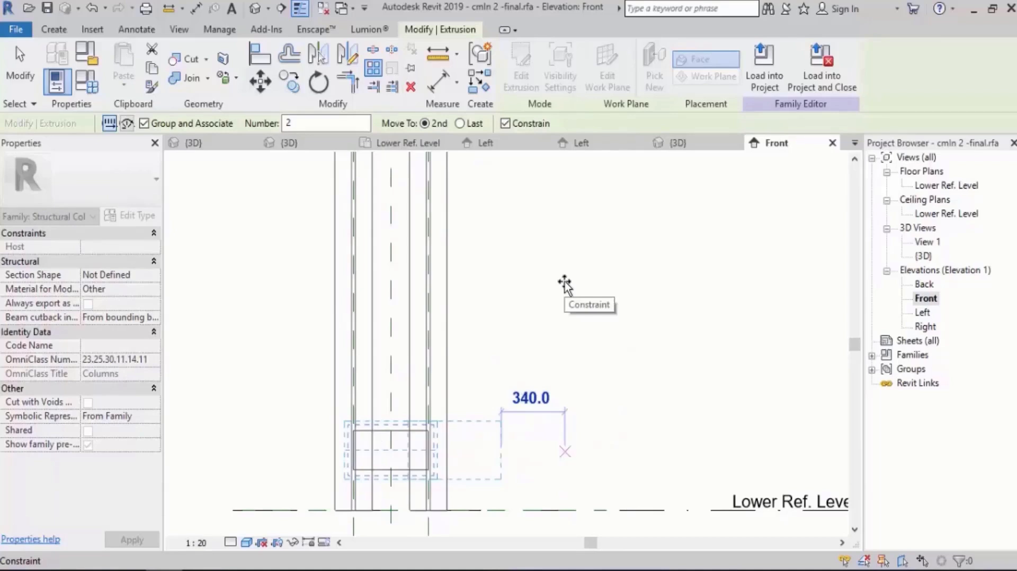
pyautogui.click(530, 126)
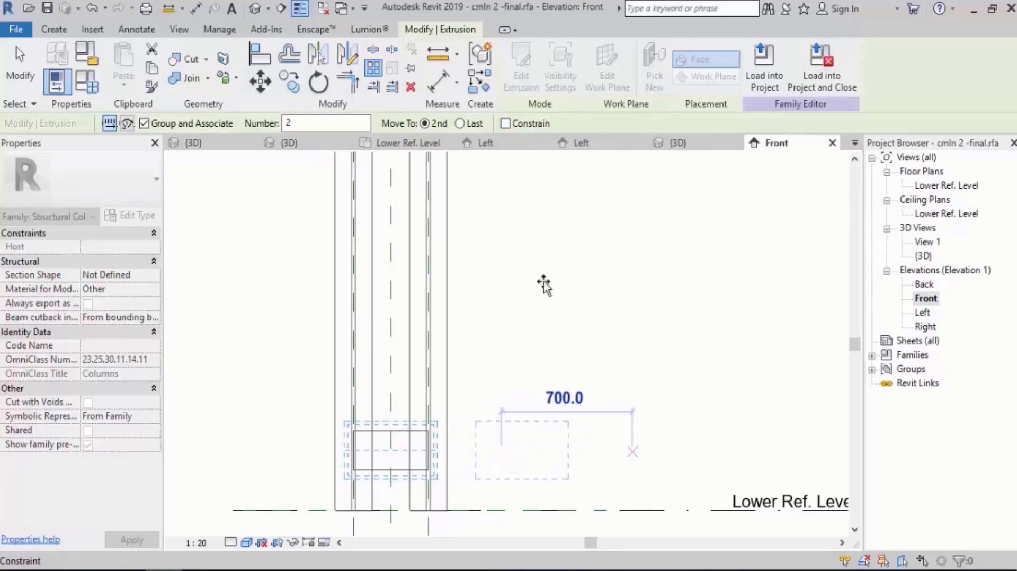
pyautogui.press('Escape')
pyautogui.press('Escape')
# Dissociate the connecting plate from its Lower Ref. Level work plane.
pyautogui.scroll(-2, 393, 355)
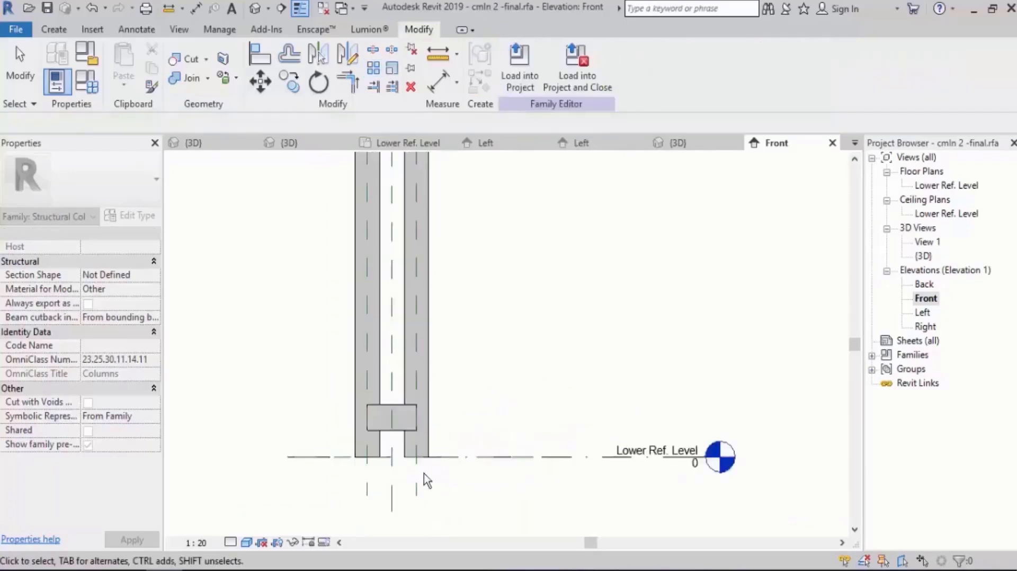
pyautogui.scroll(5, 388, 420)
pyautogui.click(404, 410)
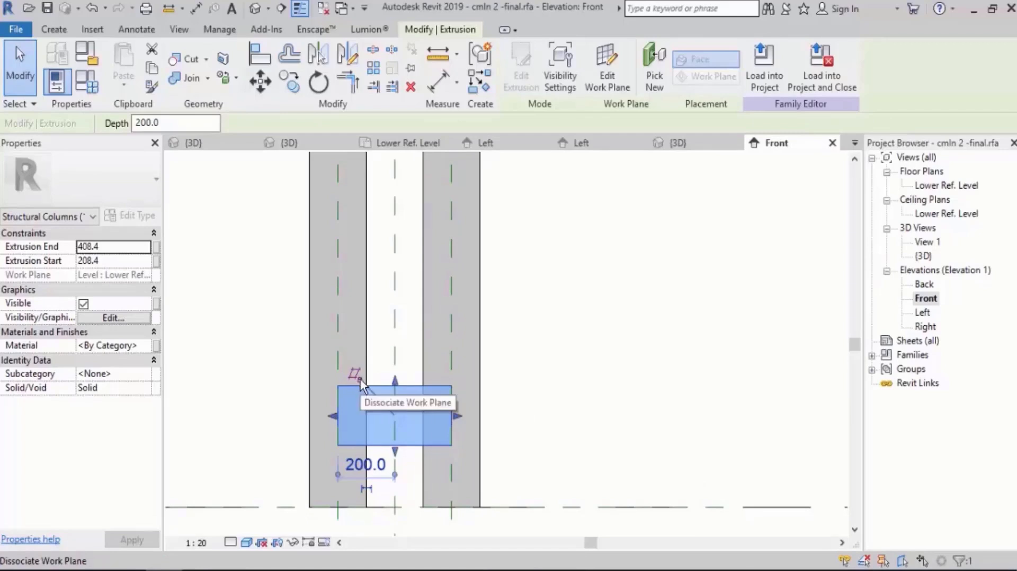
pyautogui.click(356, 377)
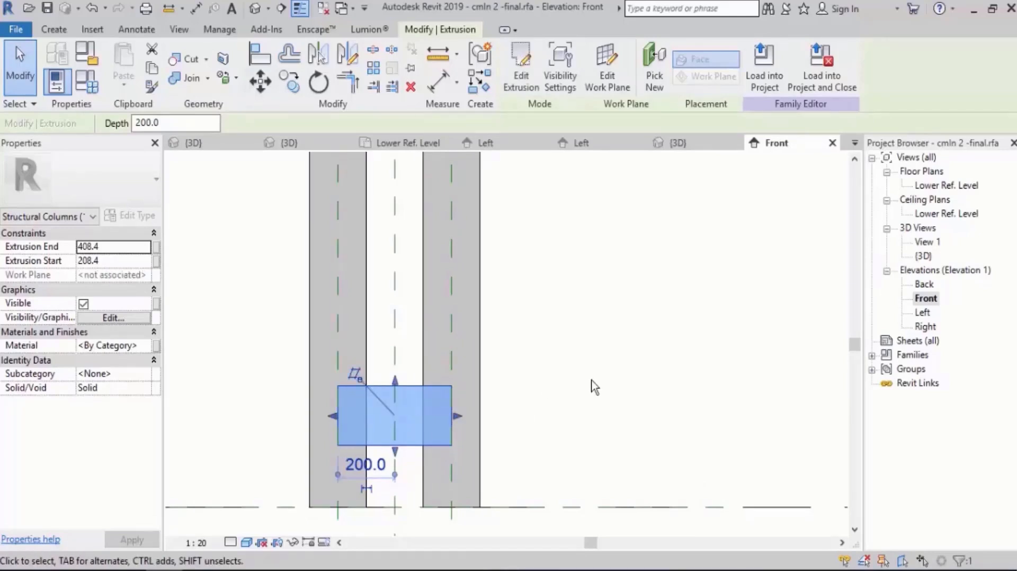
# Array the connecting plate vertically up the columns as a grouped linear array with 500 mm spacing to the second member.
pyautogui.scroll(-2, 572, 392)
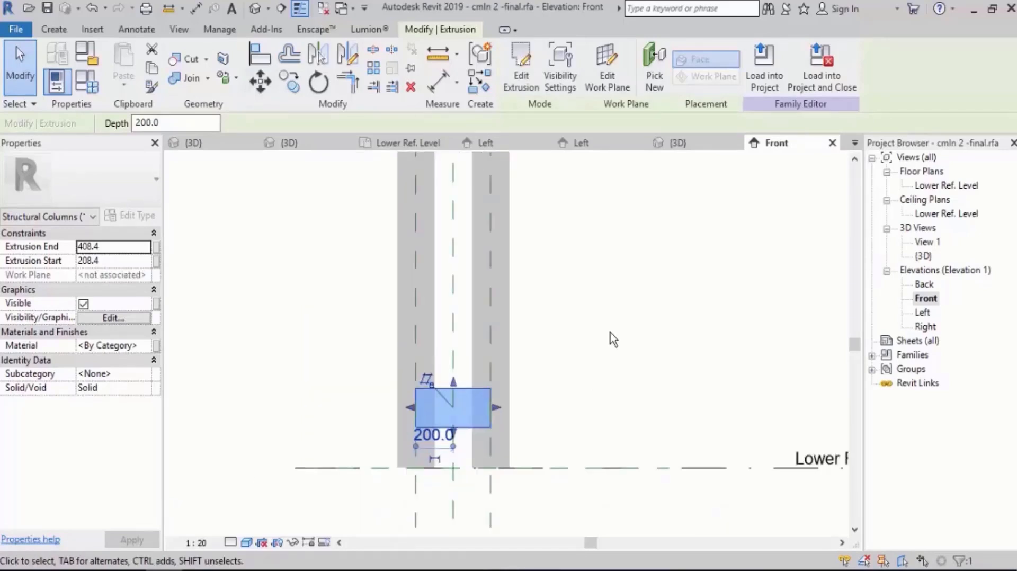
pyautogui.moveTo(560, 276); pyautogui.dragTo(538, 283, button='middle')
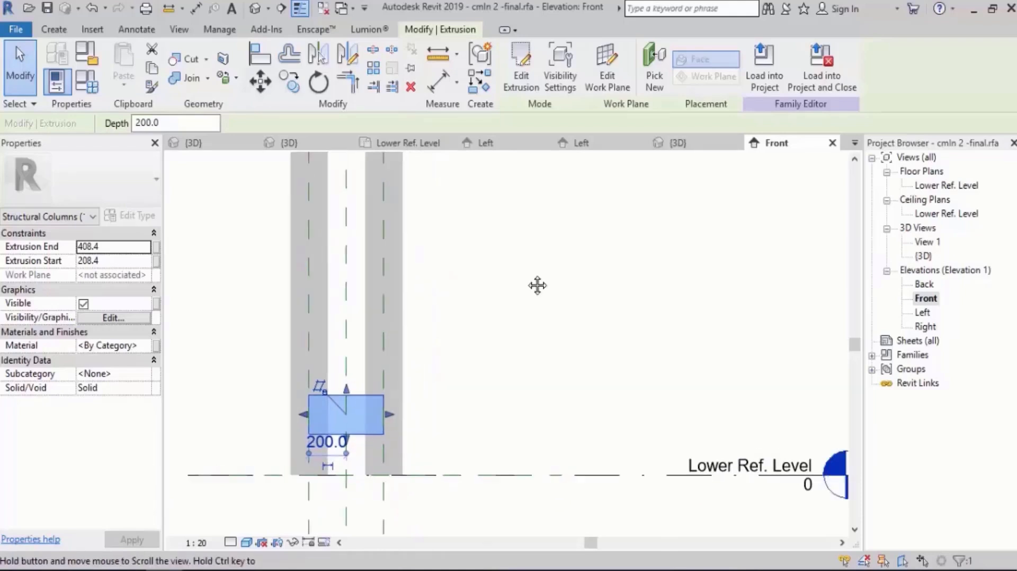
pyautogui.click(374, 67)
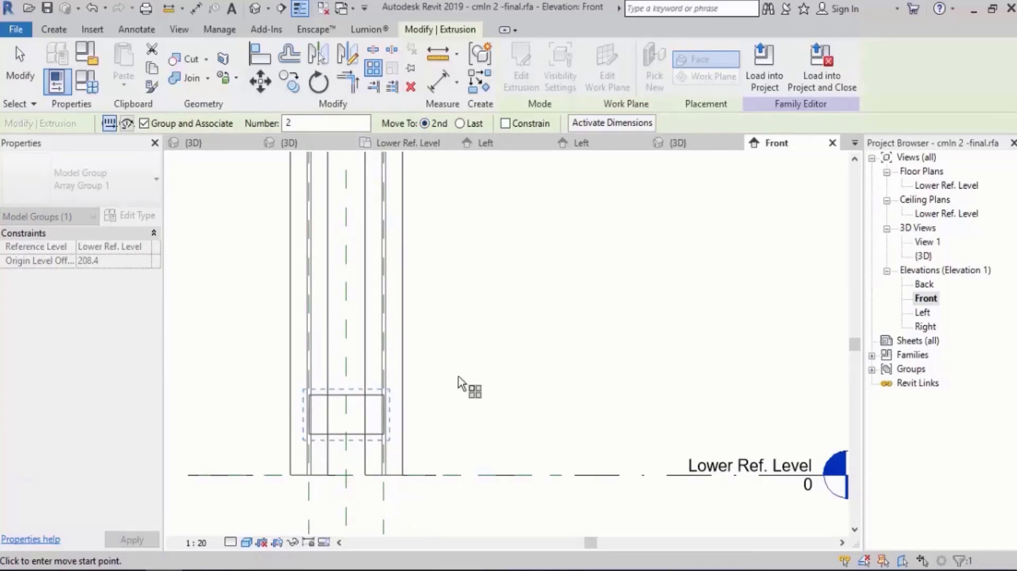
pyautogui.click(457, 412)
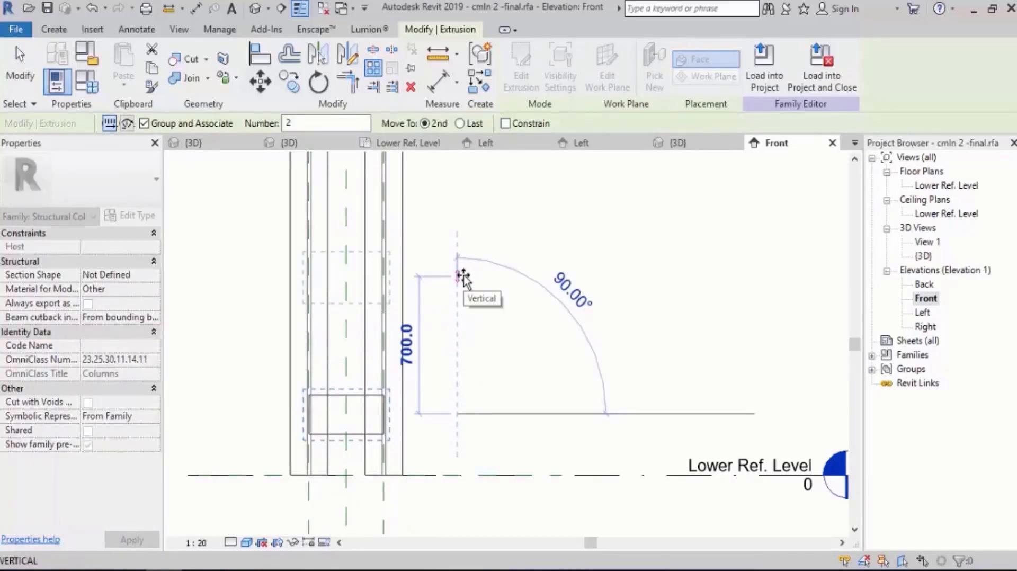
pyautogui.write('500')
pyautogui.press('Return')
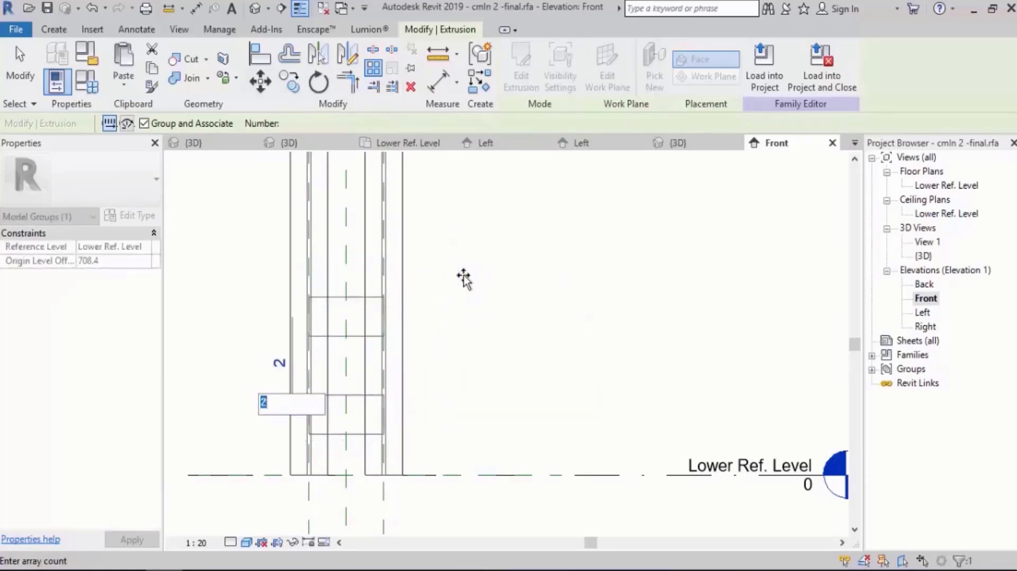
# Set the plate array's count to 8 so the plates fill the column height.
pyautogui.scroll(-4, 456, 498)
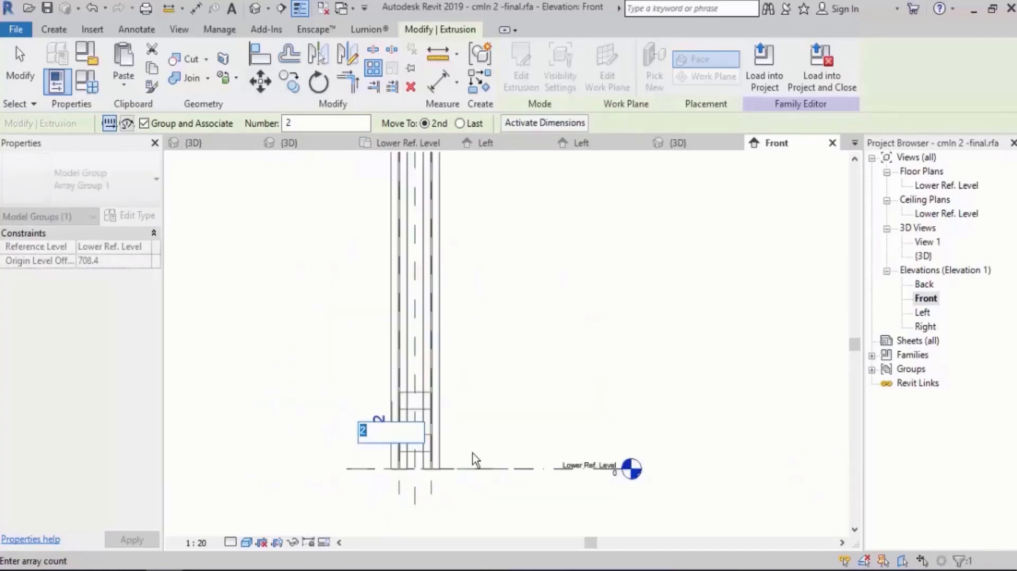
pyautogui.scroll(3, 643, 269)
pyautogui.scroll(-4, 545, 200)
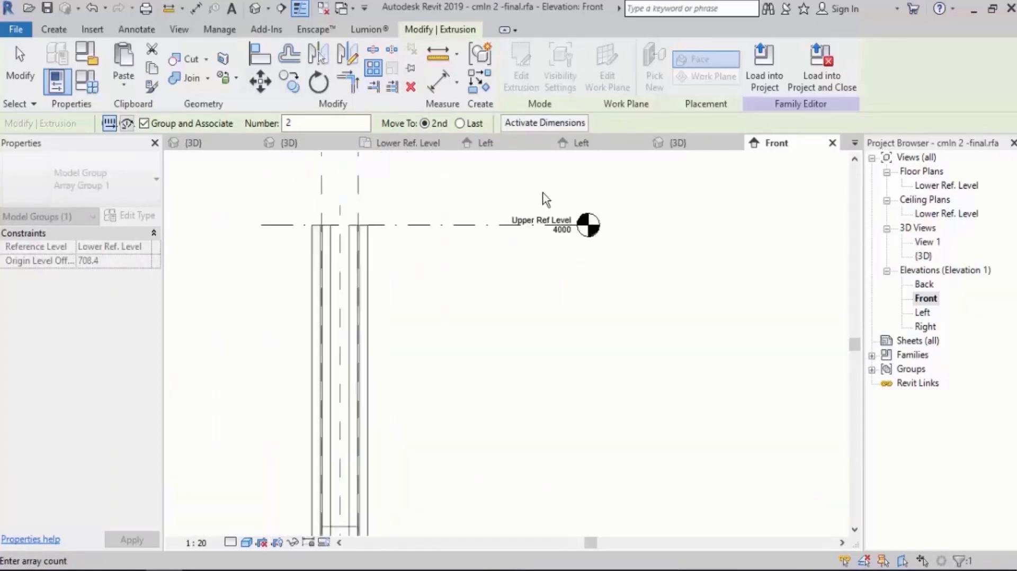
pyautogui.scroll(1, 513, 230)
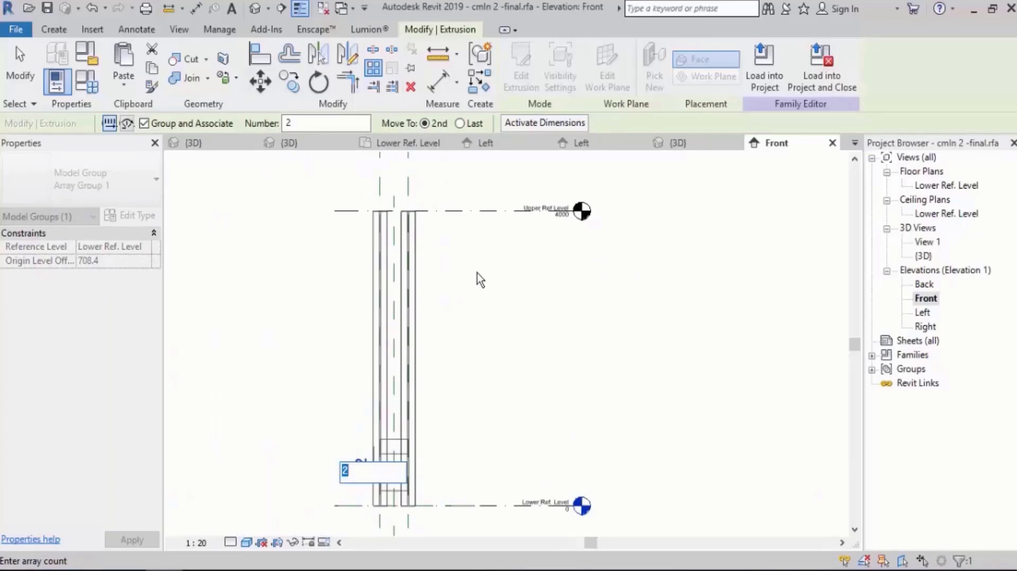
pyautogui.write('8')
pyautogui.press('Return')
pyautogui.click(549, 332)
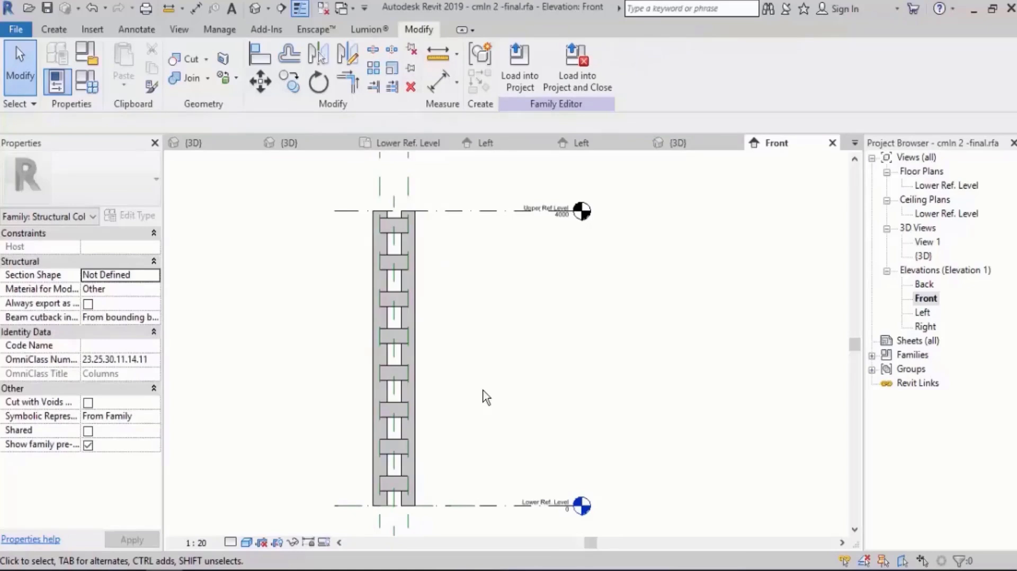
# Raise the Upper Ref Level in the Front elevation to an elevation of about 5608 mm, with the columns following.
pyautogui.scroll(-3, 483, 392)
pyautogui.moveTo(497, 349); pyautogui.dragTo(498, 411, button='middle')
pyautogui.scroll(4, 475, 331)
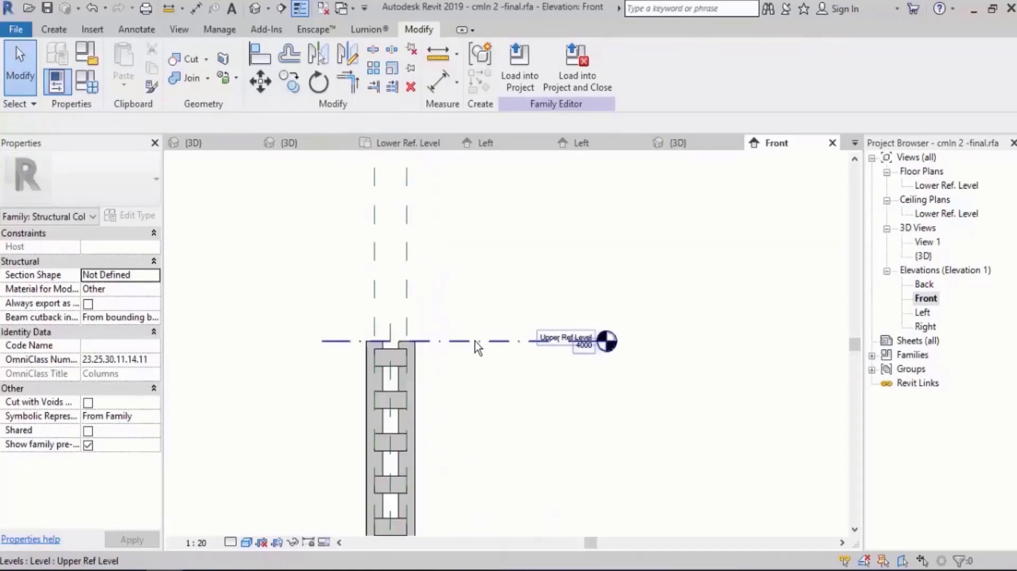
pyautogui.click(474, 341)
pyautogui.scroll(1, 478, 350)
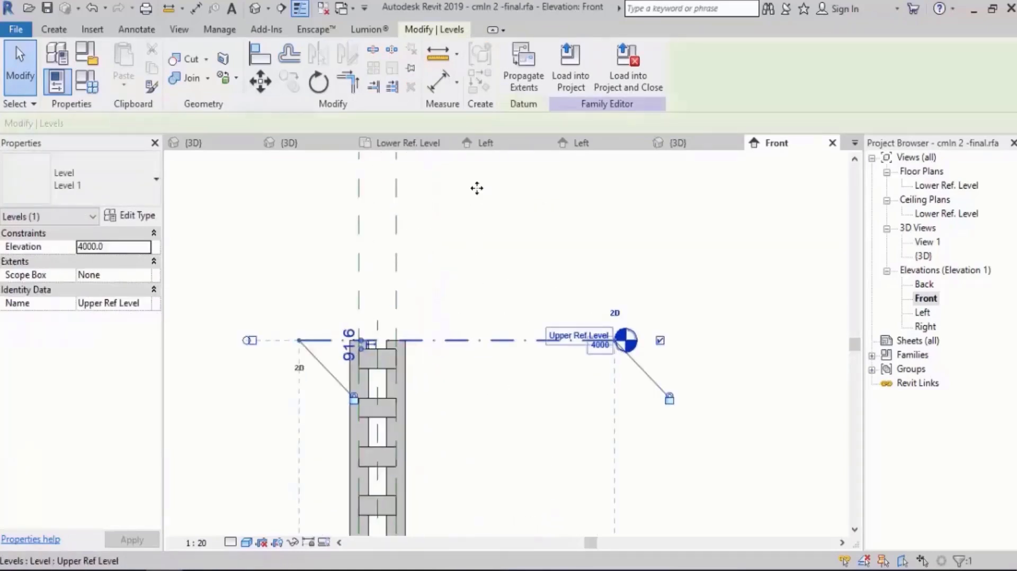
pyautogui.moveTo(477, 188); pyautogui.dragTo(477, 182)
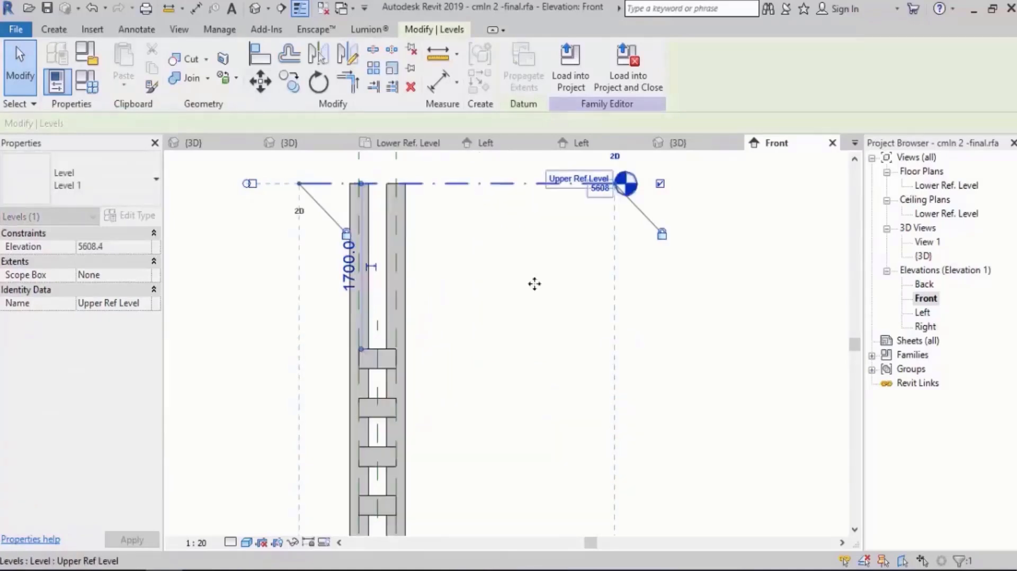
pyautogui.click(555, 347)
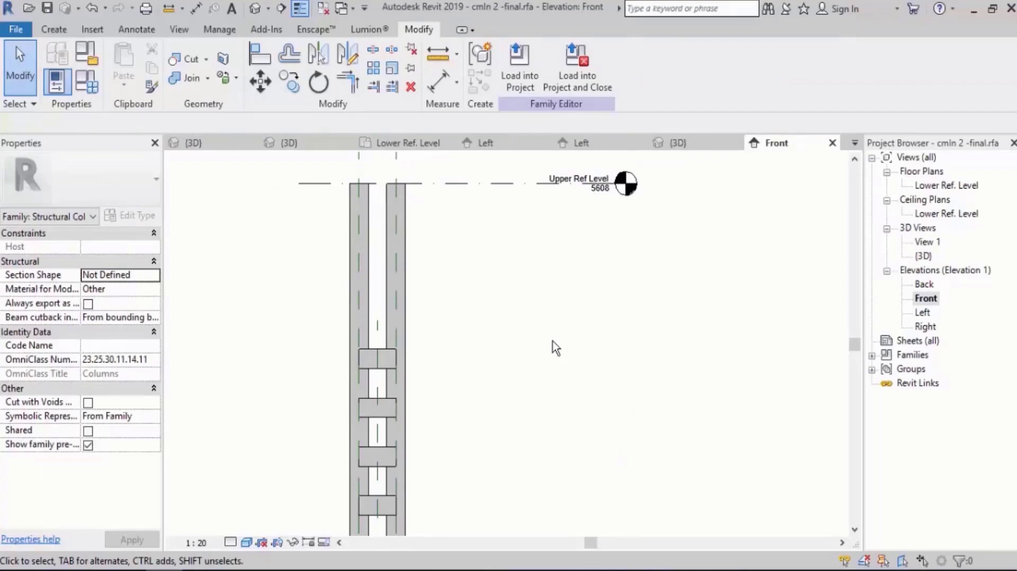
pyautogui.scroll(-4, 497, 265)
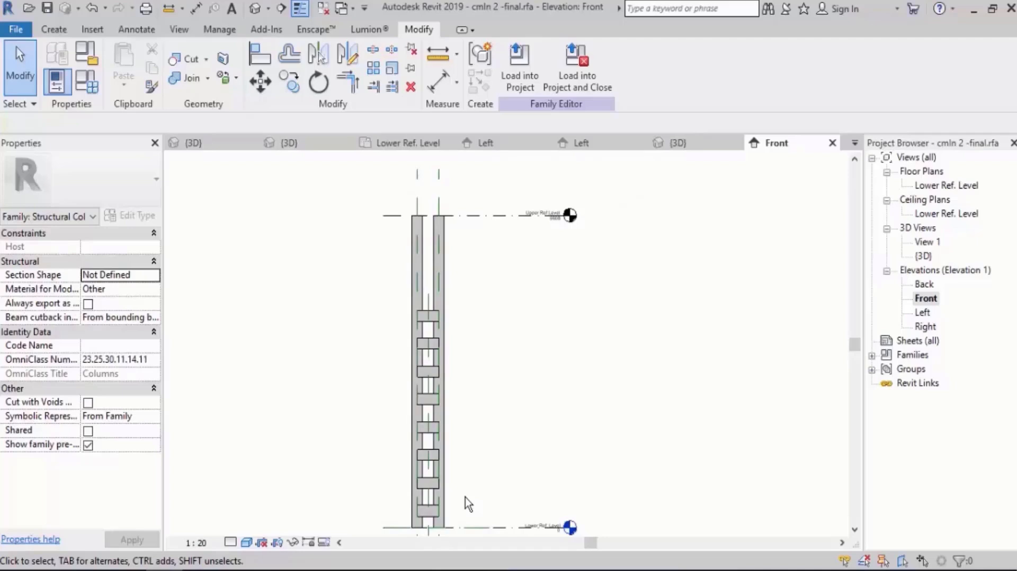
# Set the Front view's visual style to Wireframe around the arrayed plates.
pyautogui.moveTo(436, 409); pyautogui.dragTo(454, 345, button='middle')
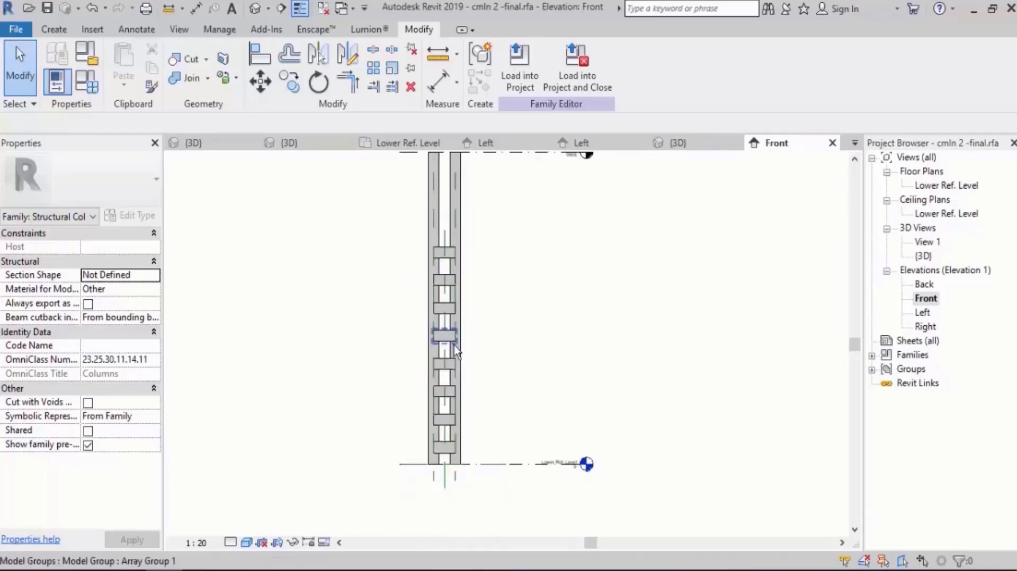
pyautogui.scroll(2, 461, 388)
pyautogui.scroll(1, 473, 382)
pyautogui.scroll(-1, 438, 441)
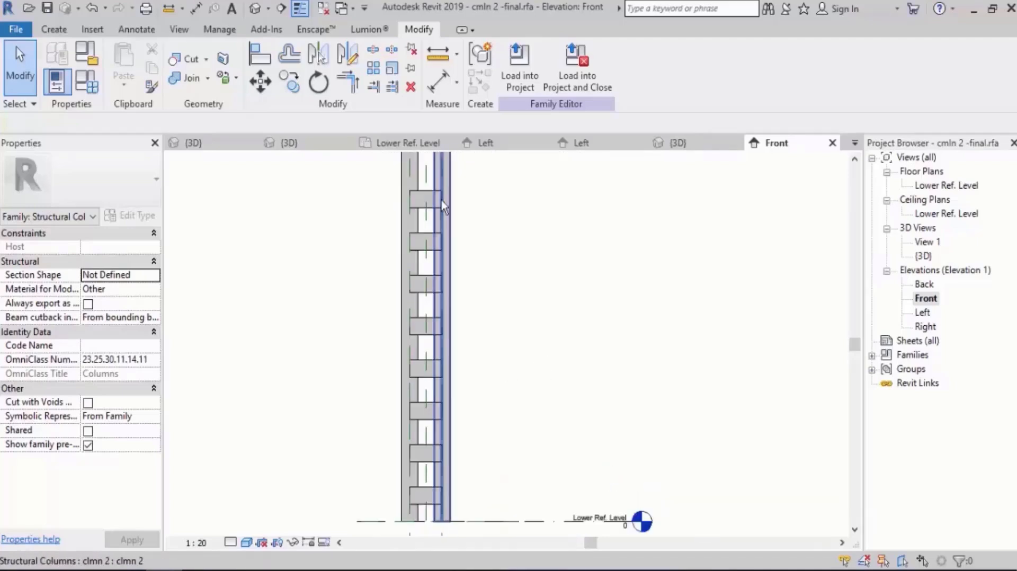
pyautogui.click(429, 290)
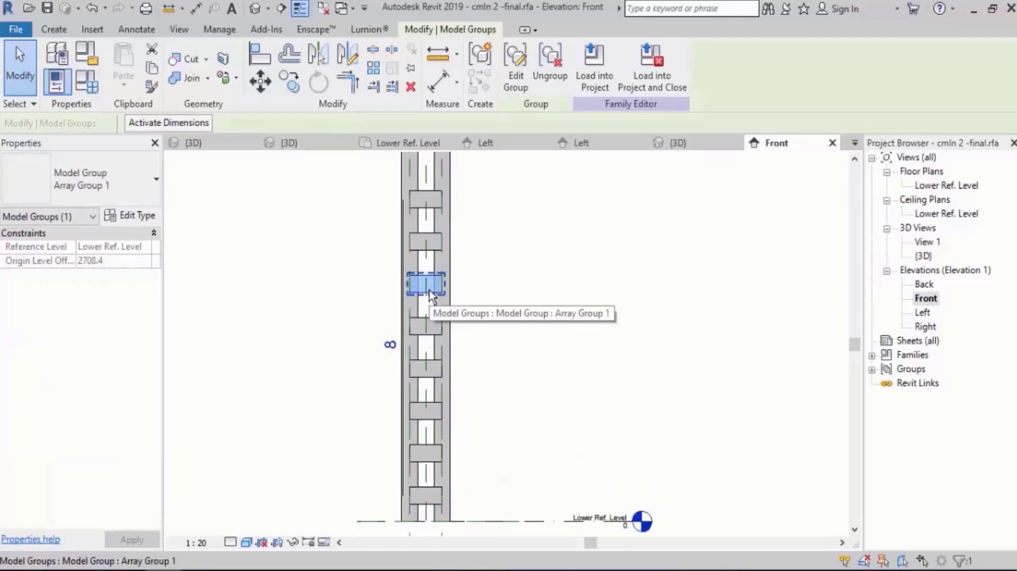
pyautogui.scroll(4, 433, 350)
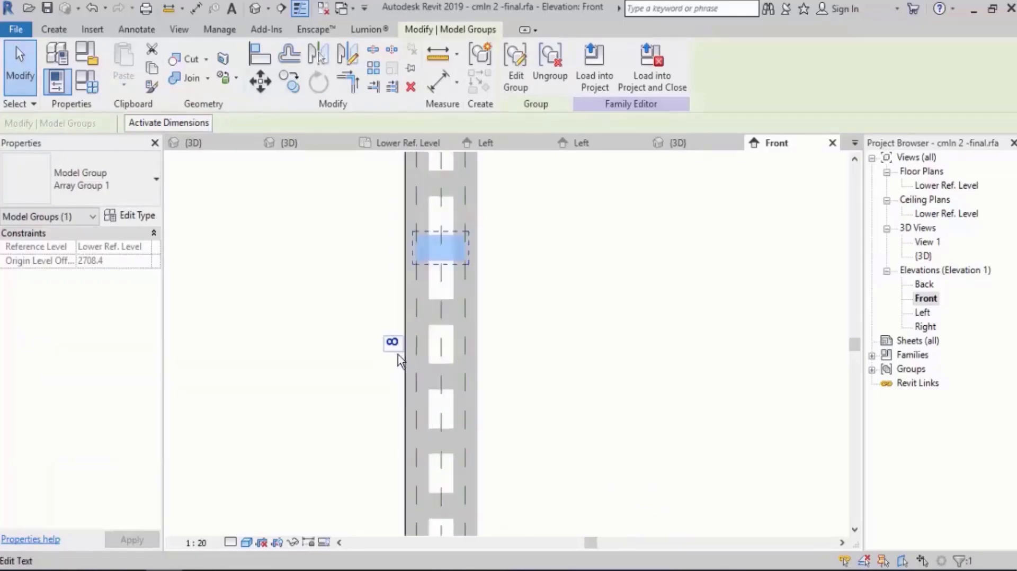
pyautogui.scroll(2, 433, 345)
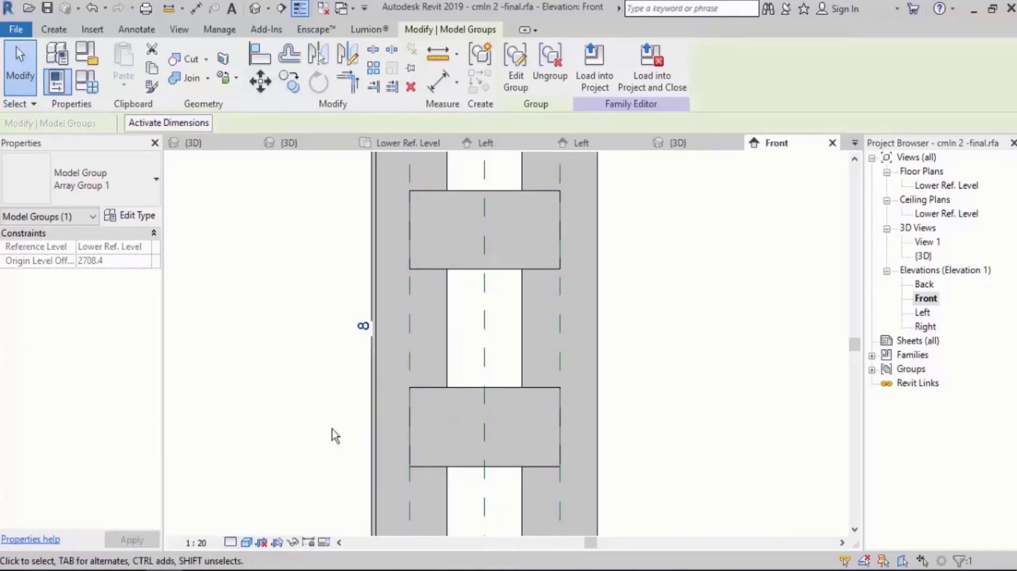
pyautogui.click(238, 507)
pyautogui.click(246, 542)
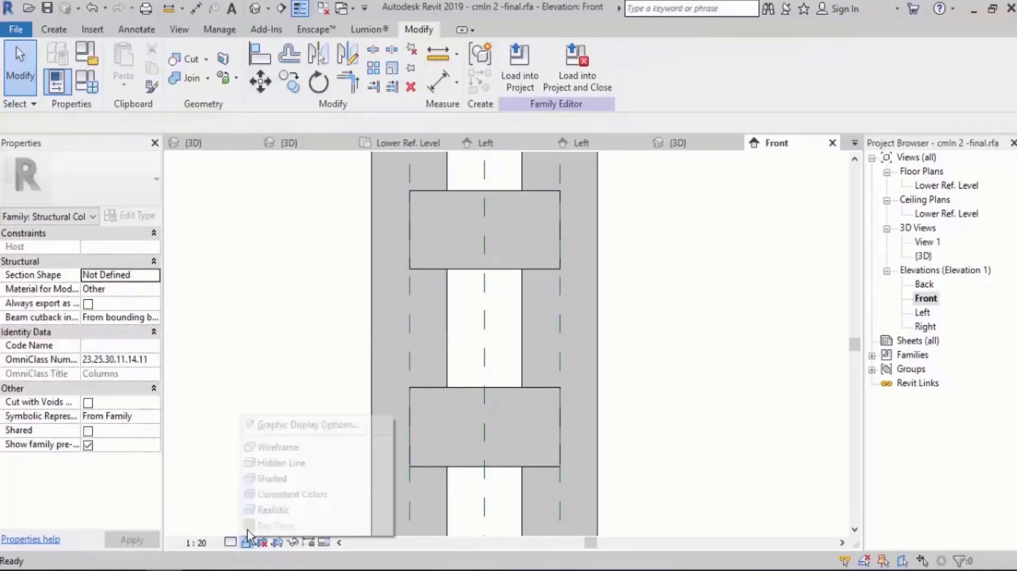
pyautogui.click(271, 450)
pyautogui.scroll(-2, 369, 419)
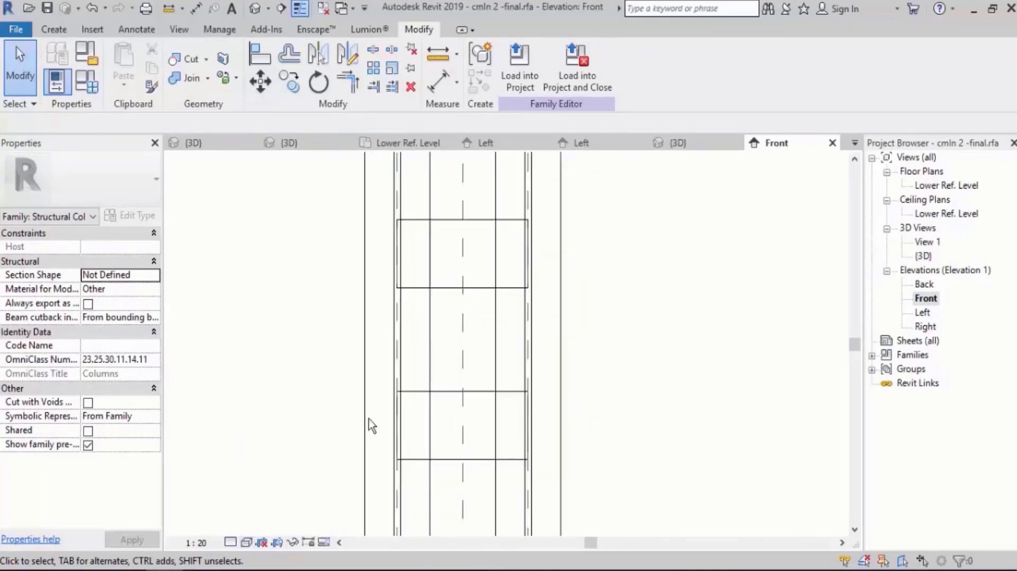
# Label the plate array's count with a new family parameter named Number, defined as an instance parameter.
pyautogui.click(443, 290)
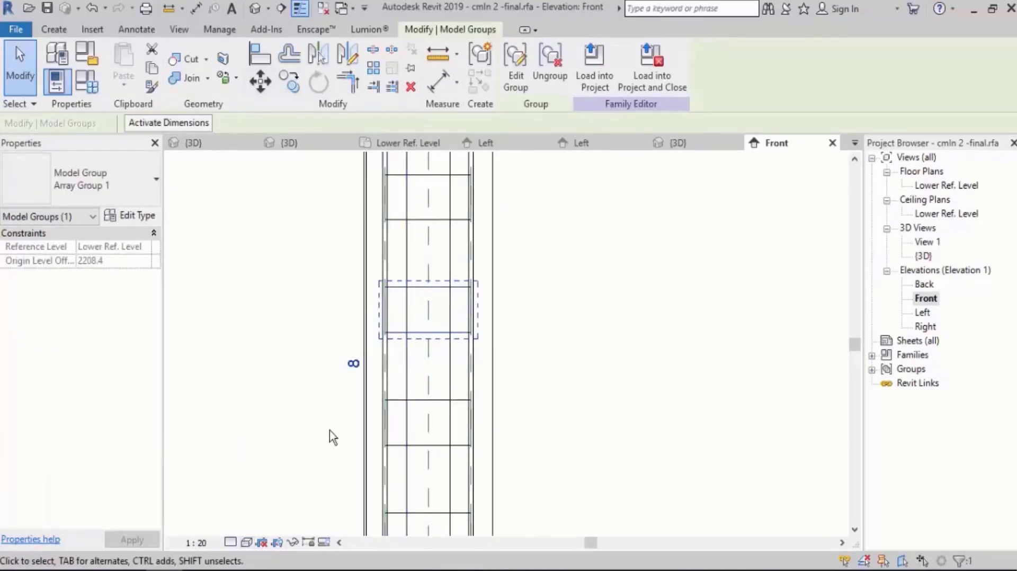
pyautogui.scroll(4, 329, 430)
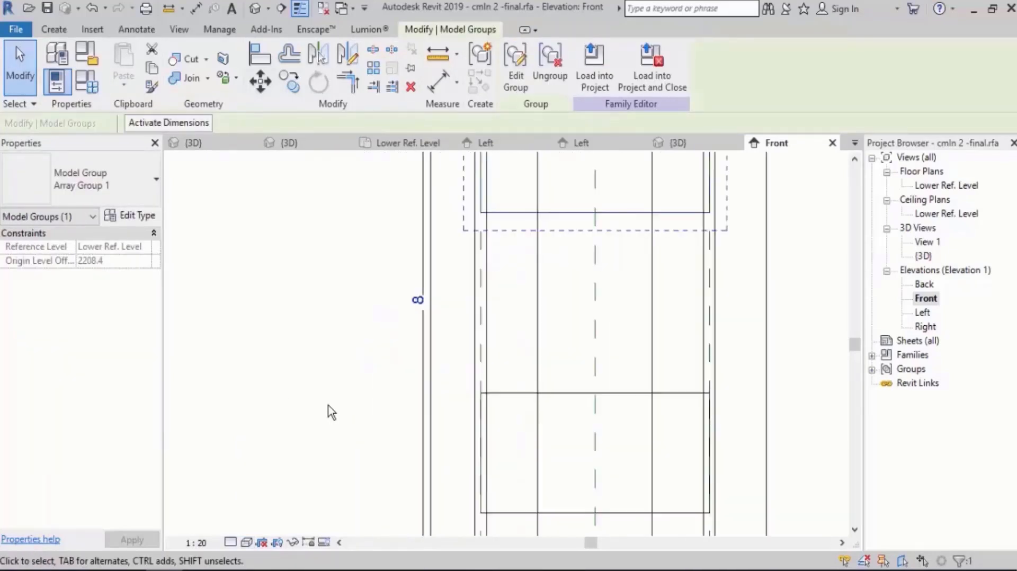
pyautogui.click(435, 338)
pyautogui.click(438, 345)
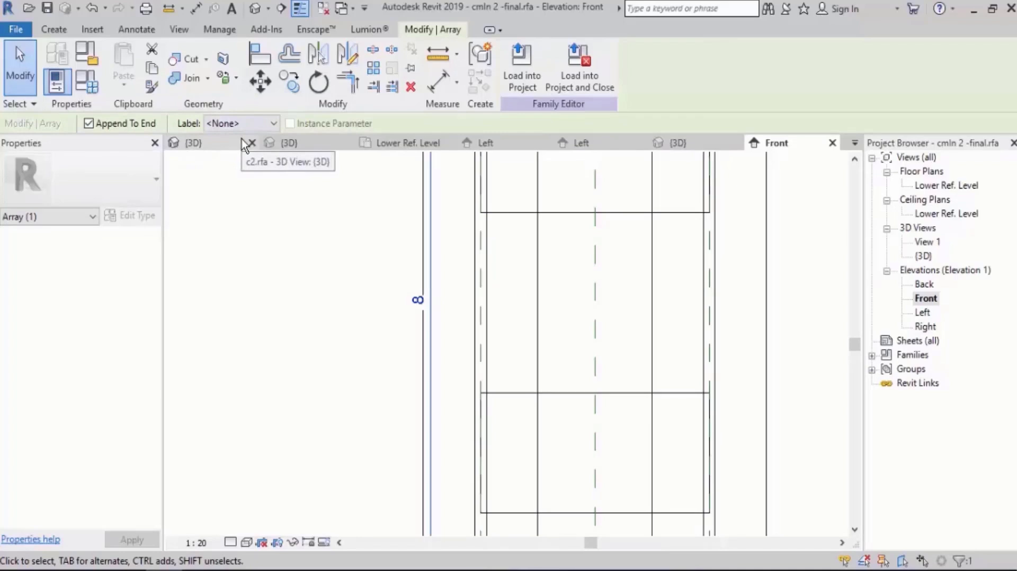
pyautogui.click(246, 123)
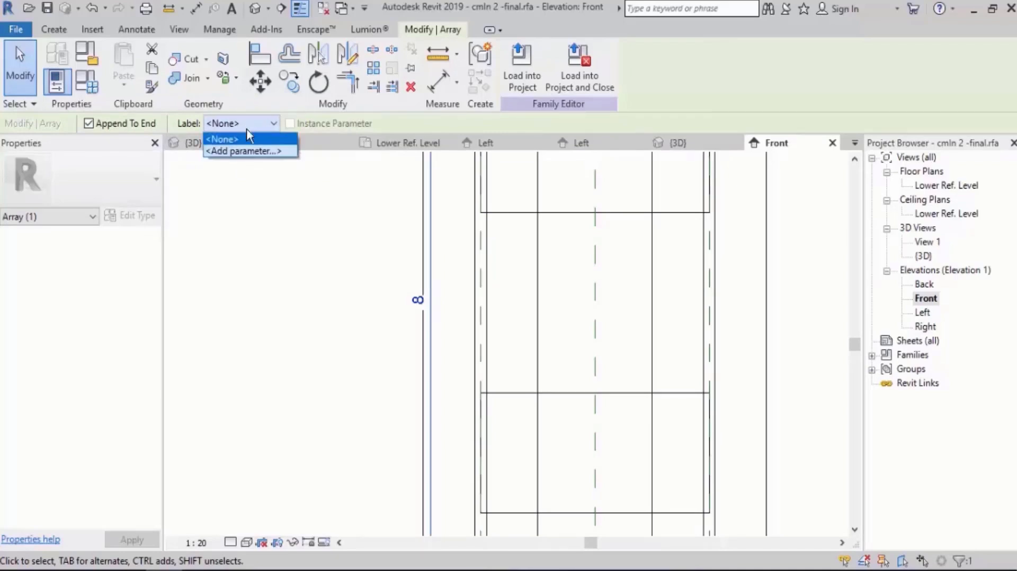
pyautogui.click(257, 153)
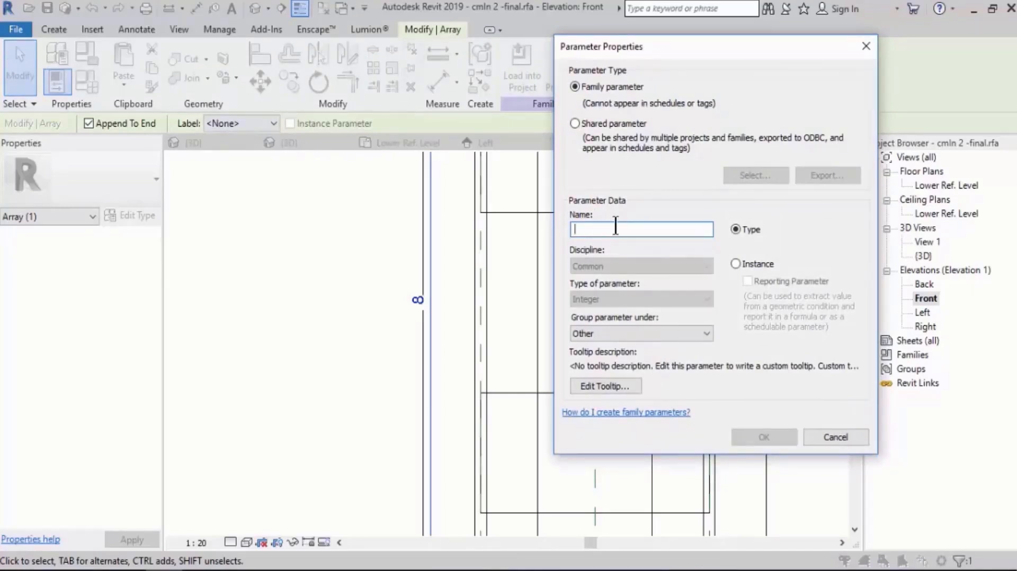
pyautogui.write('Number')
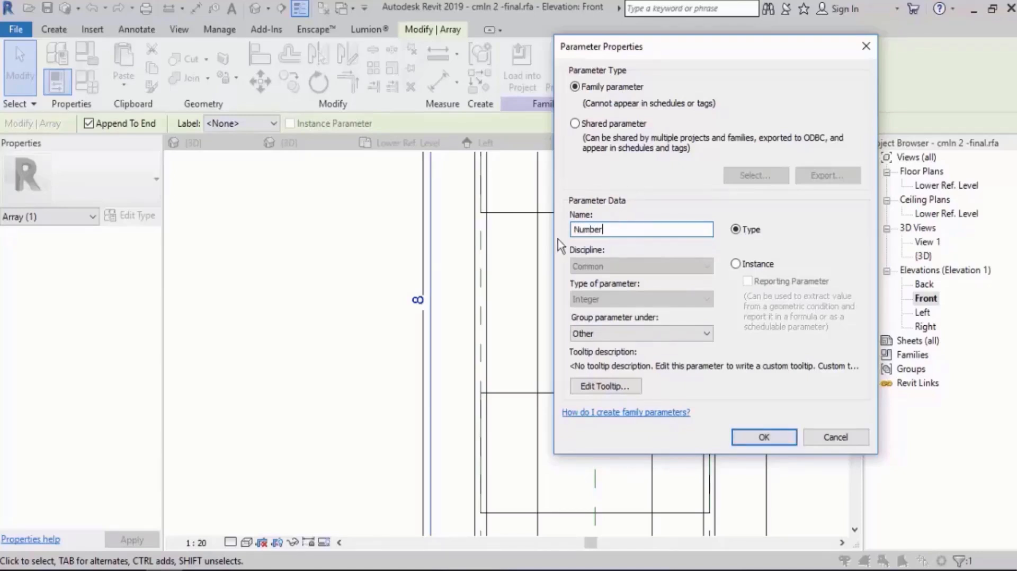
pyautogui.click(748, 265)
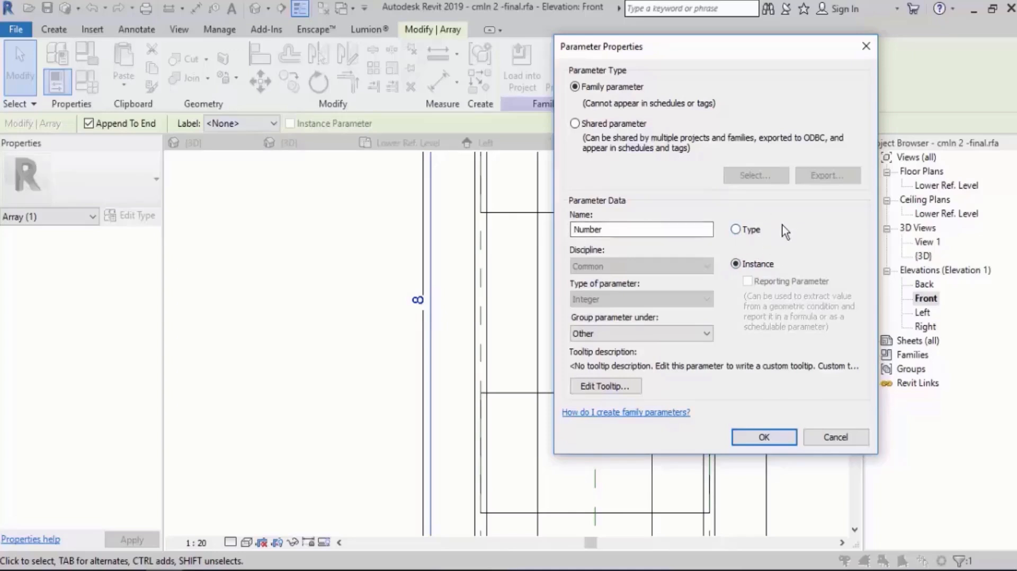
# Accept Number as the plate array's instance count parameter and show the Front view shaded.
pyautogui.click(772, 438)
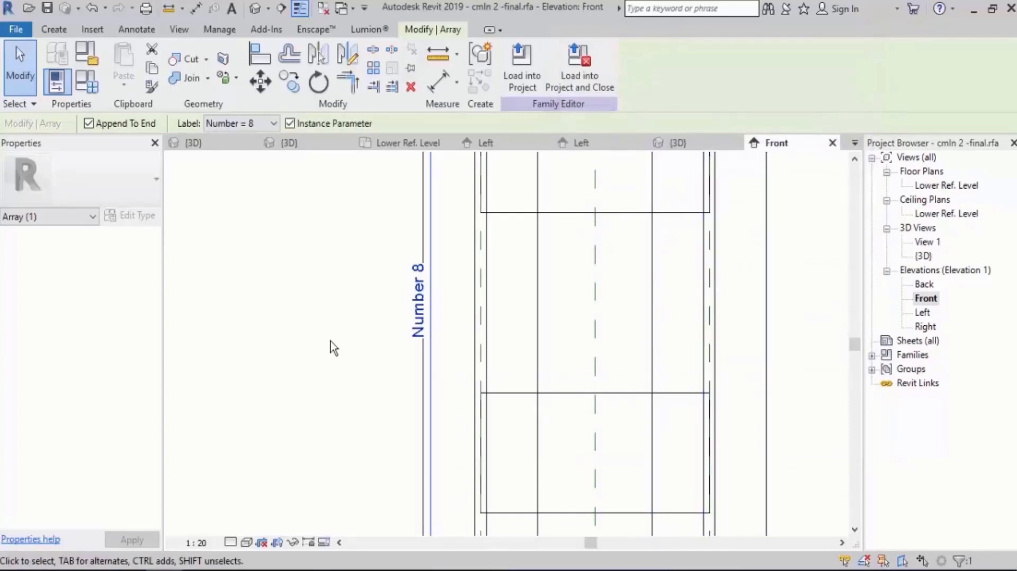
pyautogui.scroll(-5, 315, 341)
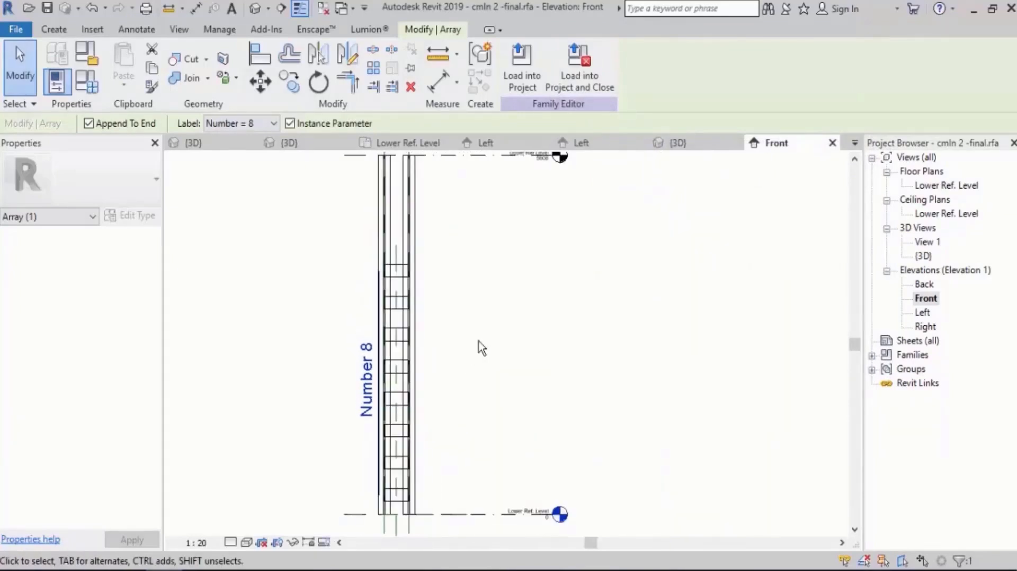
pyautogui.scroll(-1, 477, 342)
pyautogui.scroll(5, 461, 329)
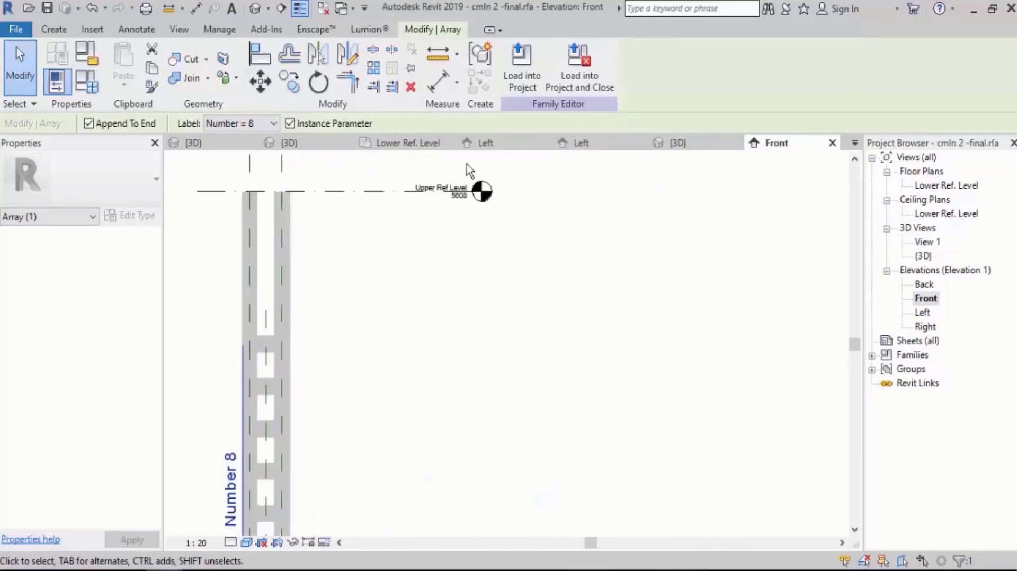
pyautogui.scroll(3, 482, 177)
pyautogui.scroll(-5, 504, 184)
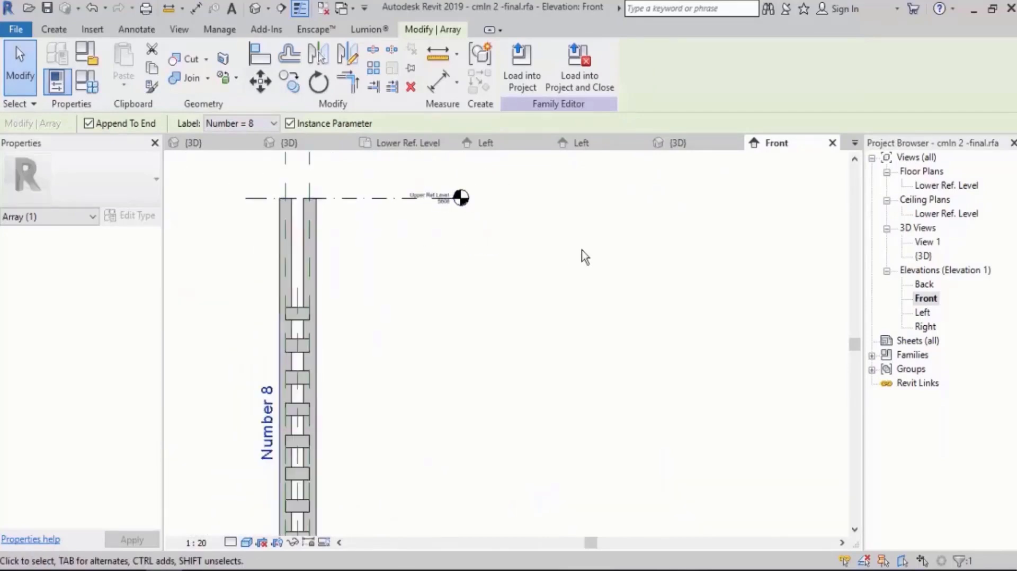
pyautogui.moveTo(571, 247); pyautogui.dragTo(510, 202, button='middle')
pyautogui.scroll(-1, 429, 228)
pyautogui.moveTo(406, 217); pyautogui.dragTo(391, 258, button='middle')
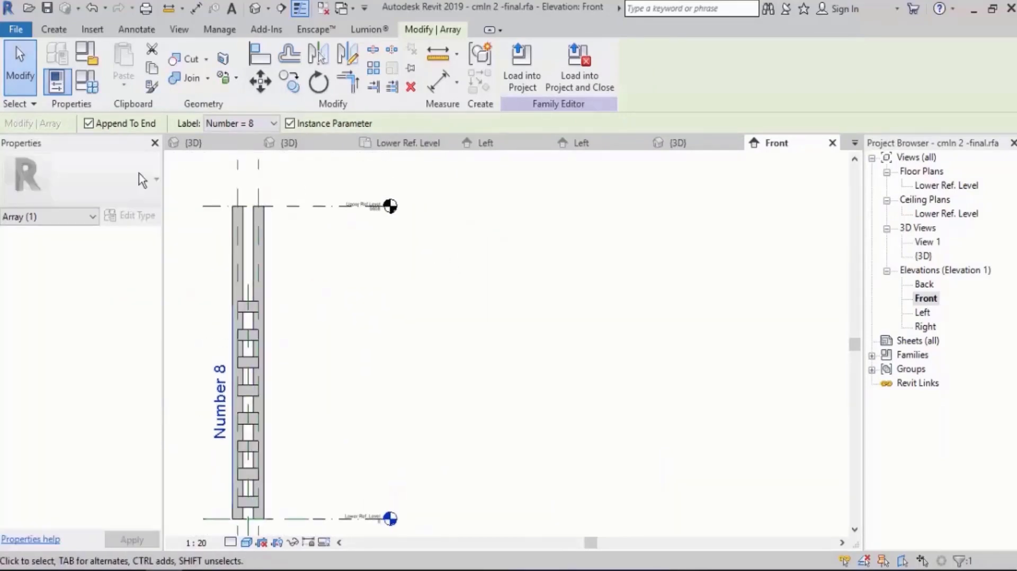
# Set the Number parameter to 11 in the Family Types and apply it to the plate array.
pyautogui.click(89, 85)
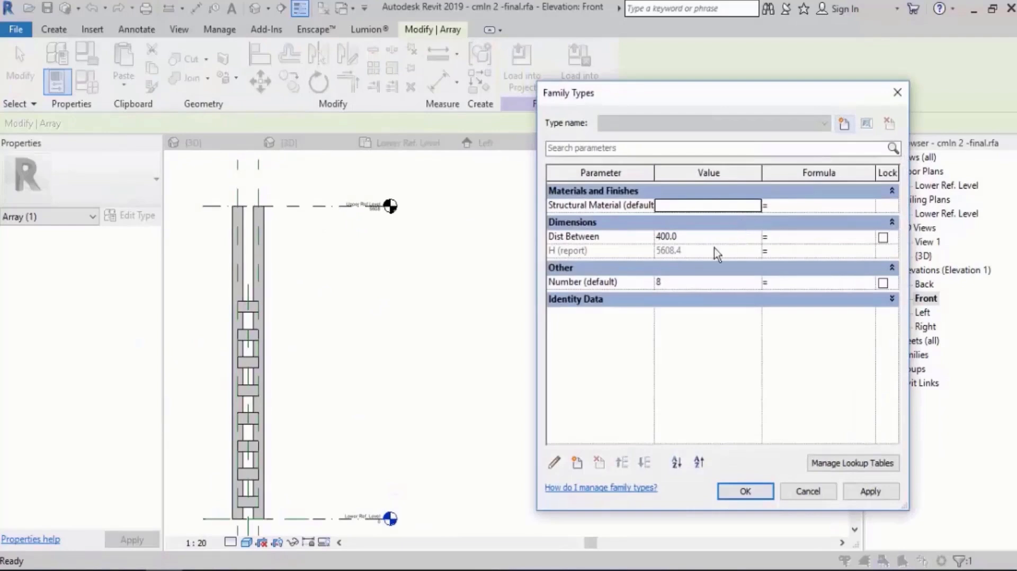
pyautogui.click(688, 285)
pyautogui.write('11')
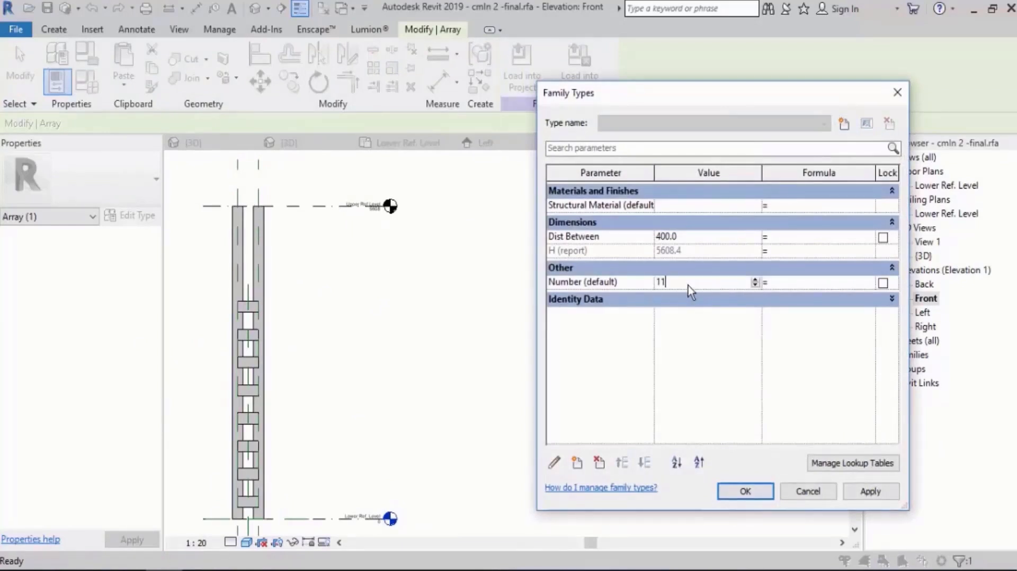
pyautogui.click(870, 493)
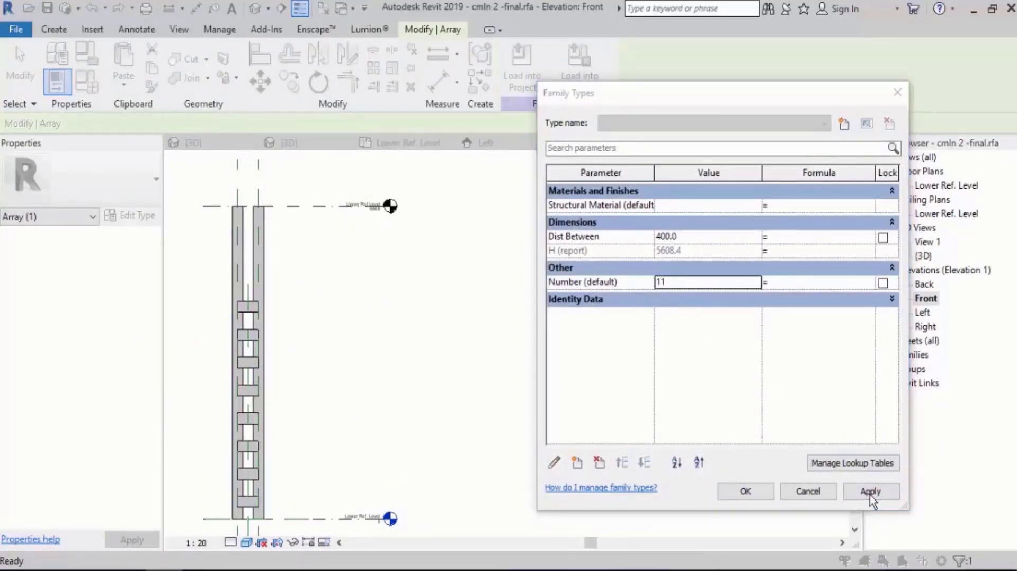
pyautogui.click(783, 356)
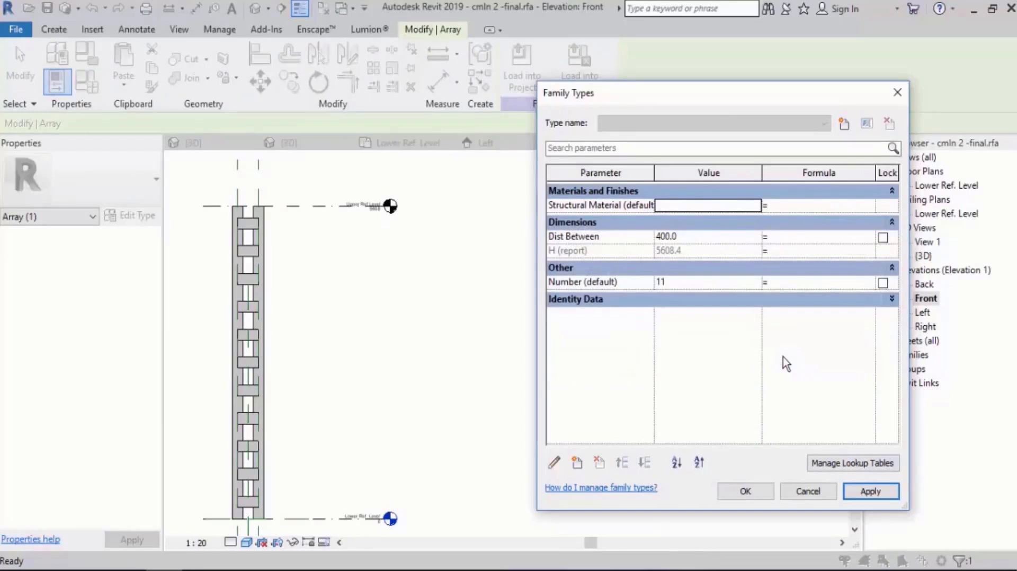
pyautogui.click(747, 491)
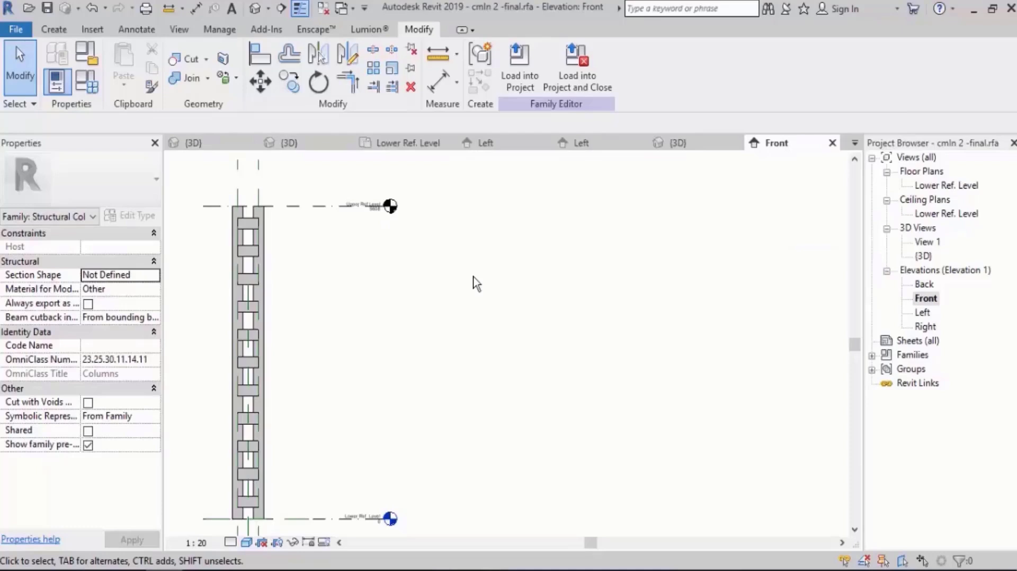
# Give the Number parameter the formula H / 500 mm in the Family Types.
pyautogui.click(86, 82)
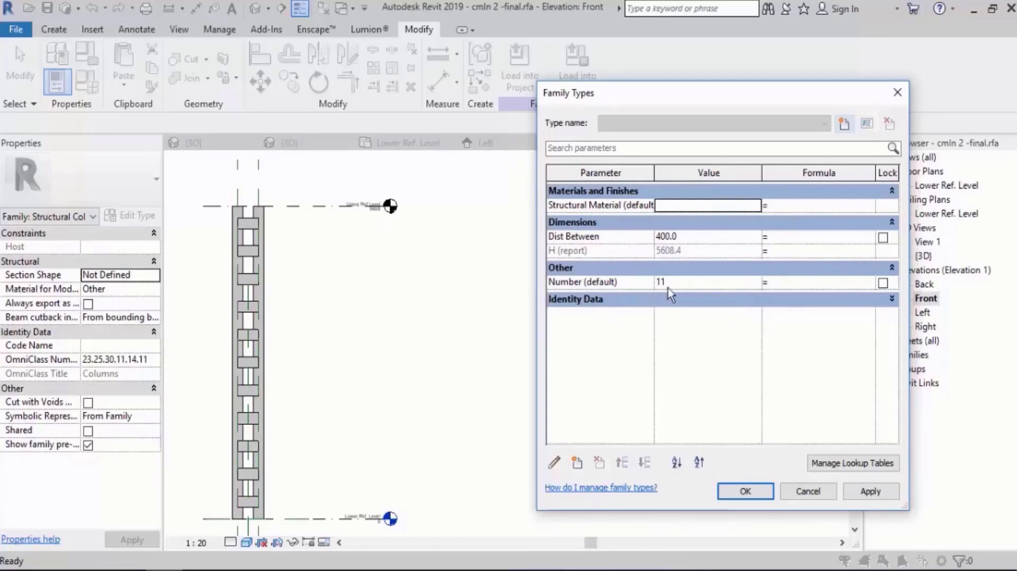
pyautogui.click(795, 283)
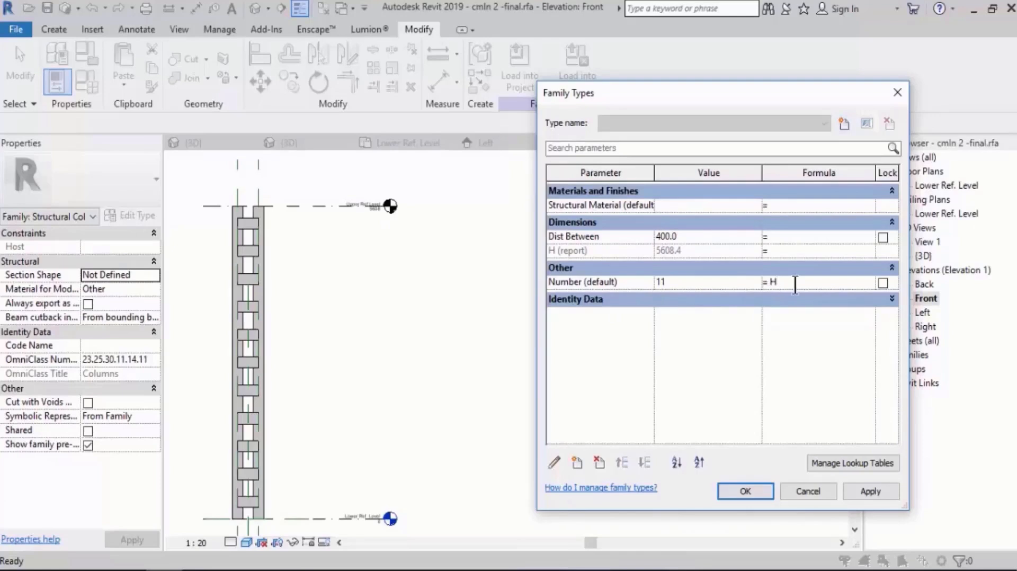
pyautogui.write('H/500mm')
pyautogui.press('Tab')
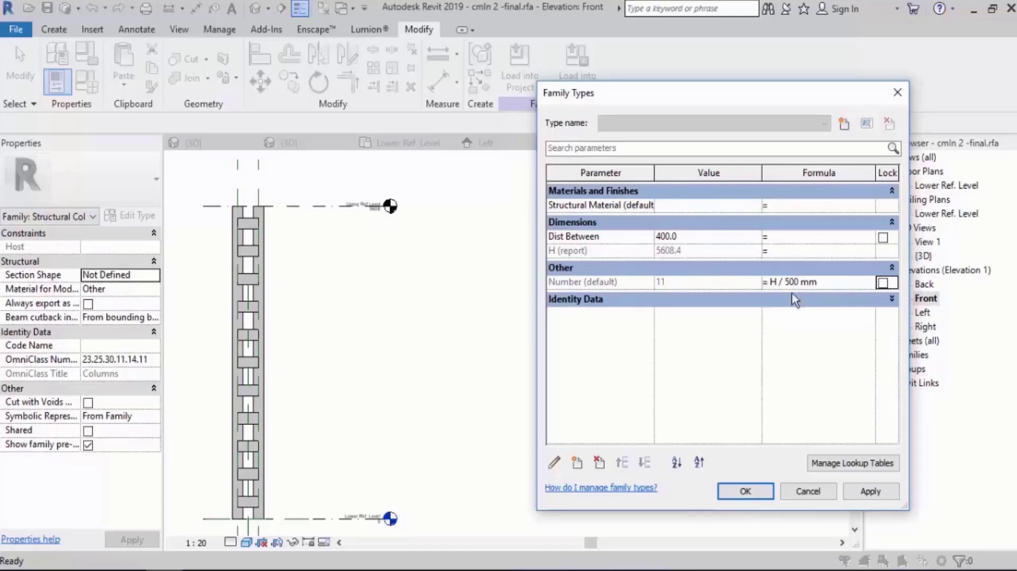
pyautogui.click(746, 492)
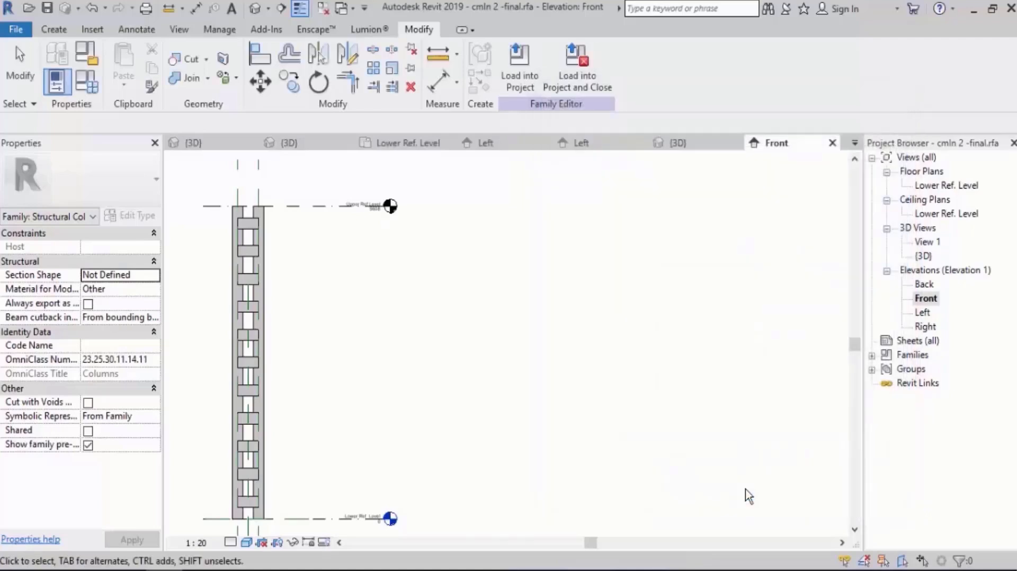
# Set the Upper Ref Level's elevation to 12000 mm and check the plate array along the taller columns.
pyautogui.moveTo(345, 277); pyautogui.dragTo(540, 275, button='middle')
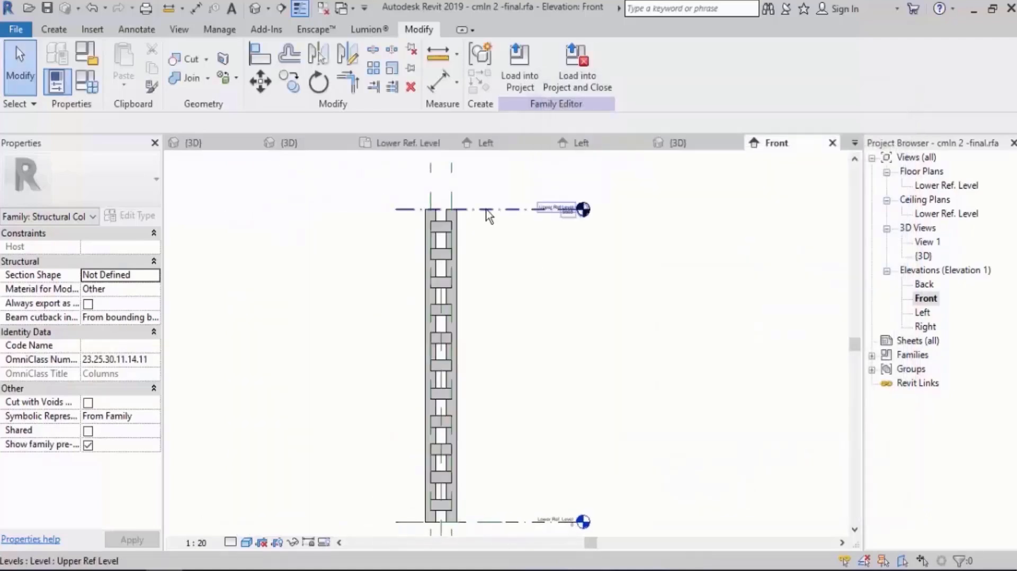
pyautogui.click(557, 209)
pyautogui.scroll(3, 568, 228)
pyautogui.click(571, 248)
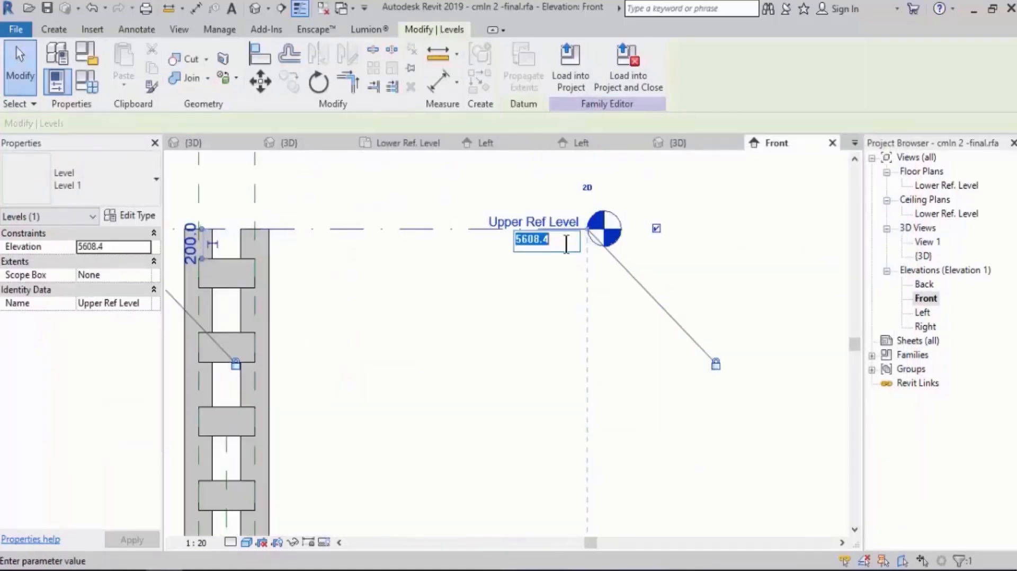
pyautogui.write('12000')
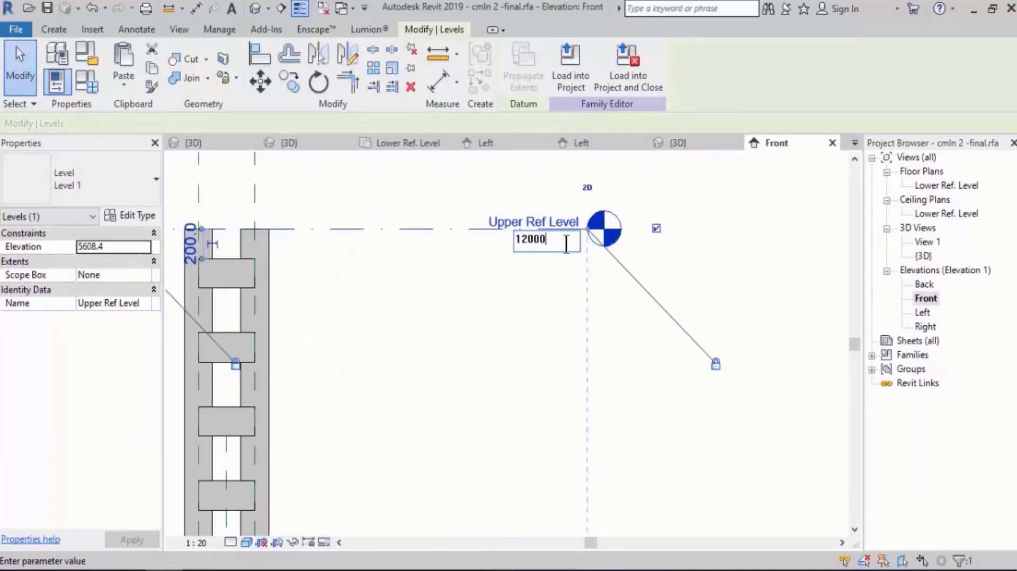
pyautogui.press('Return')
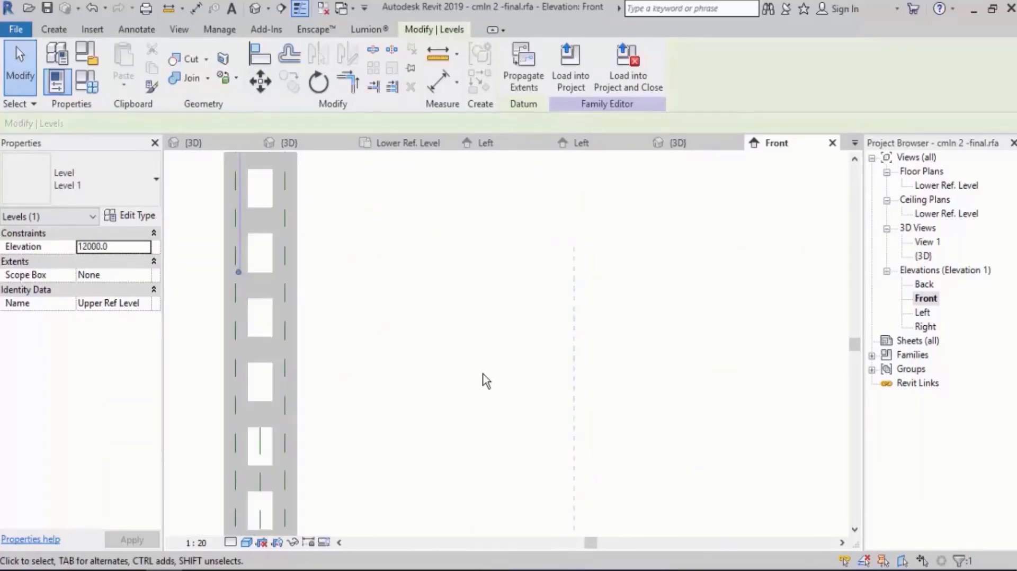
pyautogui.scroll(-4, 484, 381)
pyautogui.moveTo(470, 209); pyautogui.dragTo(459, 333, button='middle')
pyautogui.scroll(5, 422, 236)
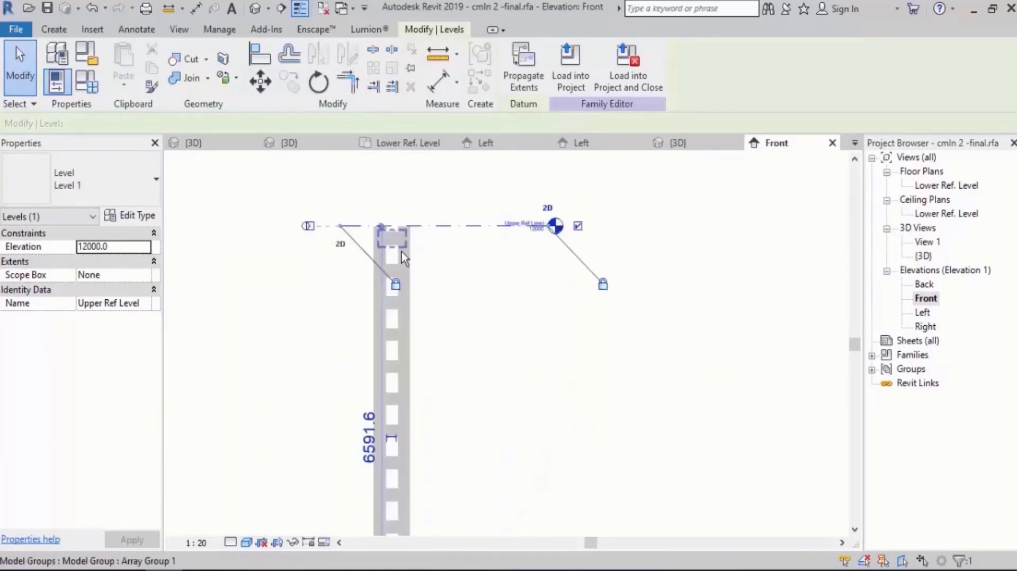
# Set the Upper Ref Level's elevation to 3000 mm and check the plate array along the shortened columns.
pyautogui.click(503, 248)
pyautogui.click(742, 219)
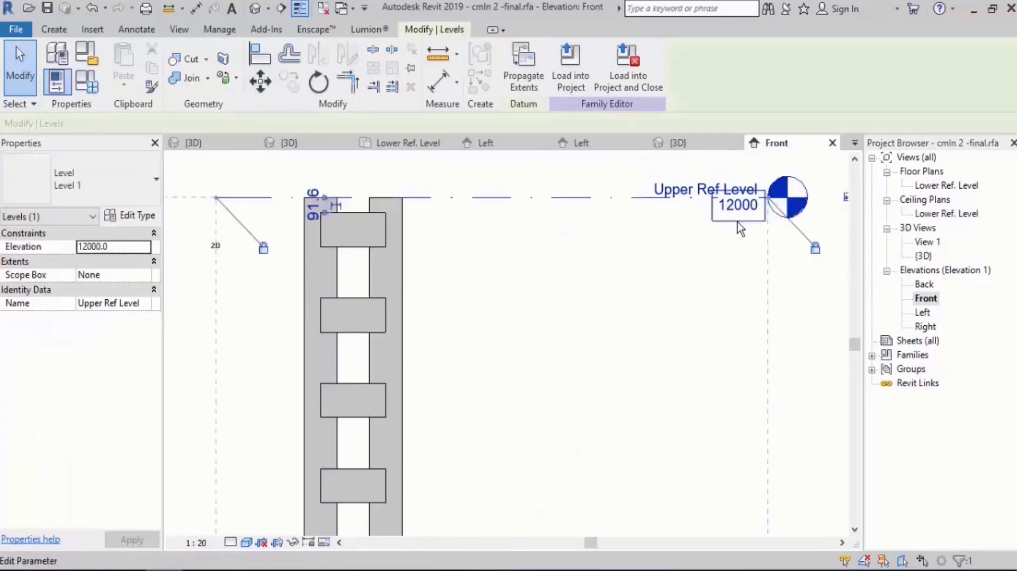
pyautogui.click(737, 222)
pyautogui.click(736, 215)
pyautogui.click(735, 213)
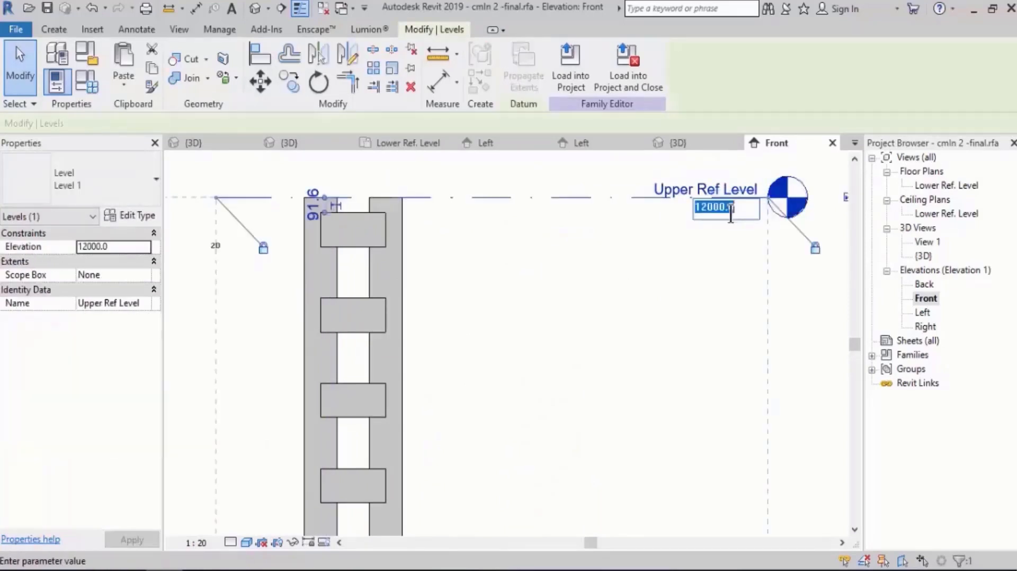
pyautogui.write('3000')
pyautogui.press('Return')
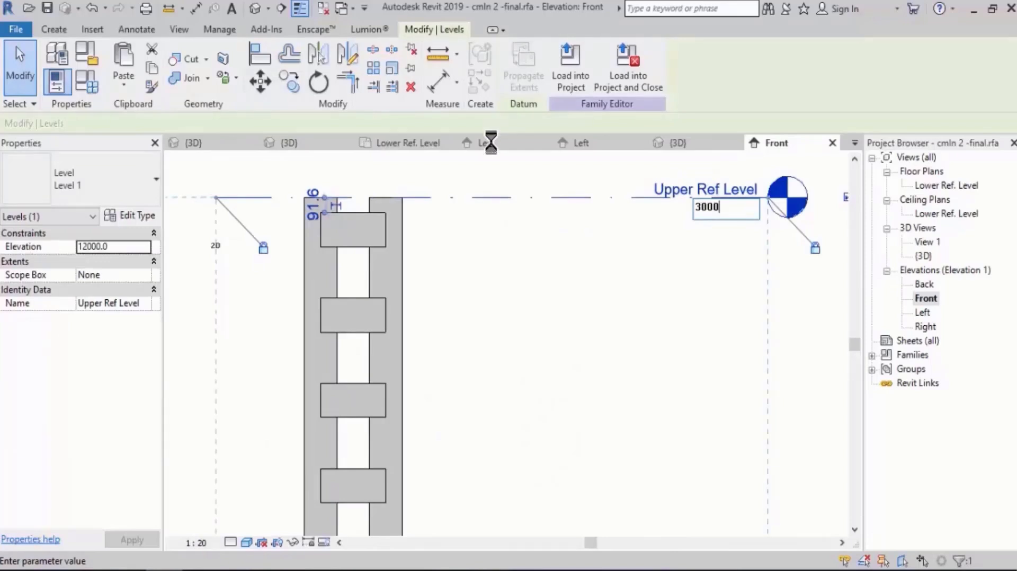
pyautogui.scroll(-4, 505, 214)
pyautogui.scroll(-3, 508, 219)
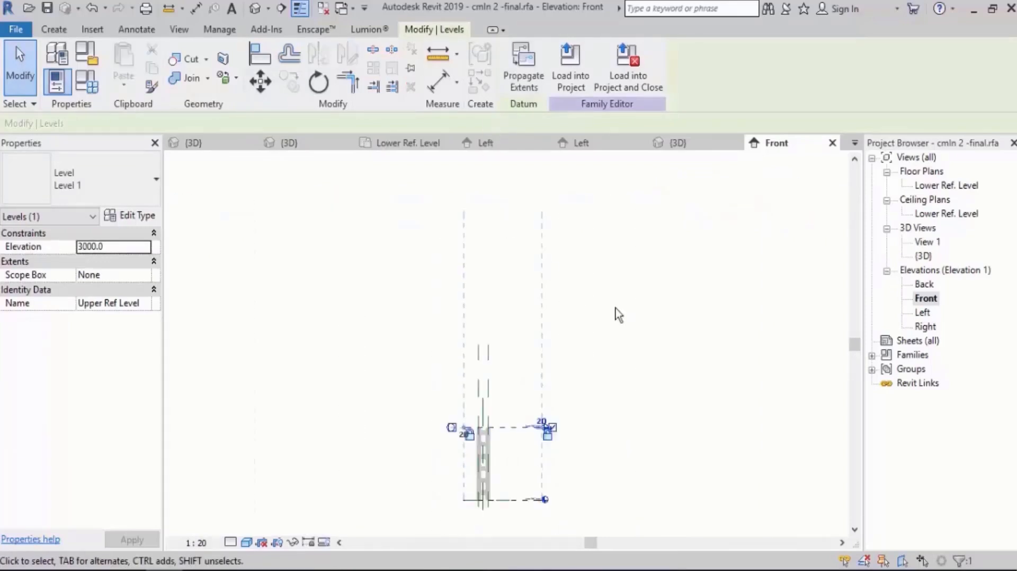
pyautogui.click(517, 495)
pyautogui.scroll(5, 513, 486)
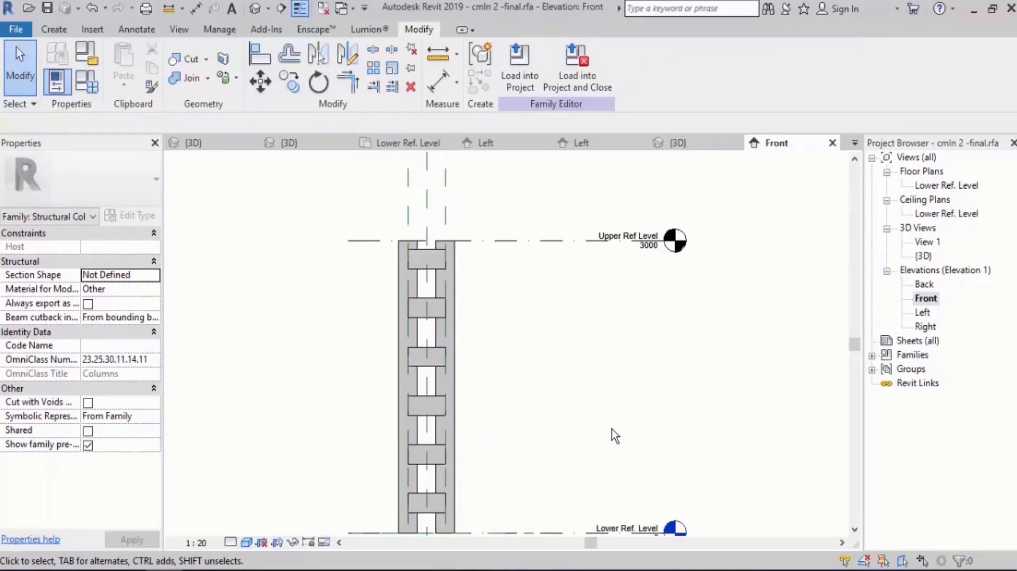
pyautogui.scroll(-2, 517, 250)
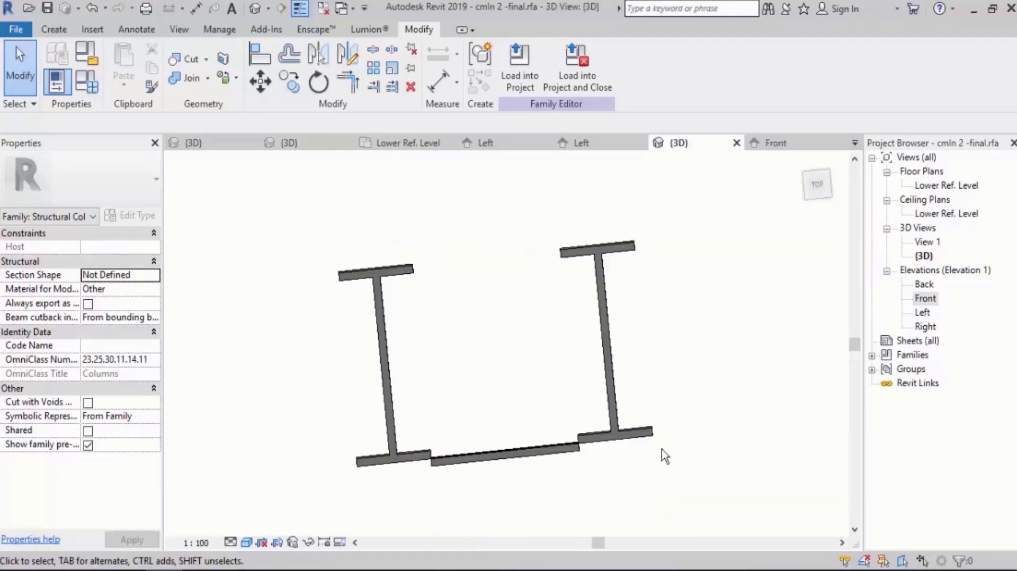
# Examine how the arrayed plates meet the column flanges in the 3D view.
pyautogui.keyDown('shift'); pyautogui.moveTo(665, 456); pyautogui.dragTo(557, 273, button='middle'); pyautogui.keyUp('shift')
pyautogui.scroll(3, 551, 364)
pyautogui.keyDown('shift'); pyautogui.moveTo(606, 333); pyautogui.dragTo(686, 324, button='middle'); pyautogui.keyUp('shift')
pyautogui.scroll(1, 548, 379)
pyautogui.moveTo(524, 332); pyautogui.dragTo(522, 371, button='middle')
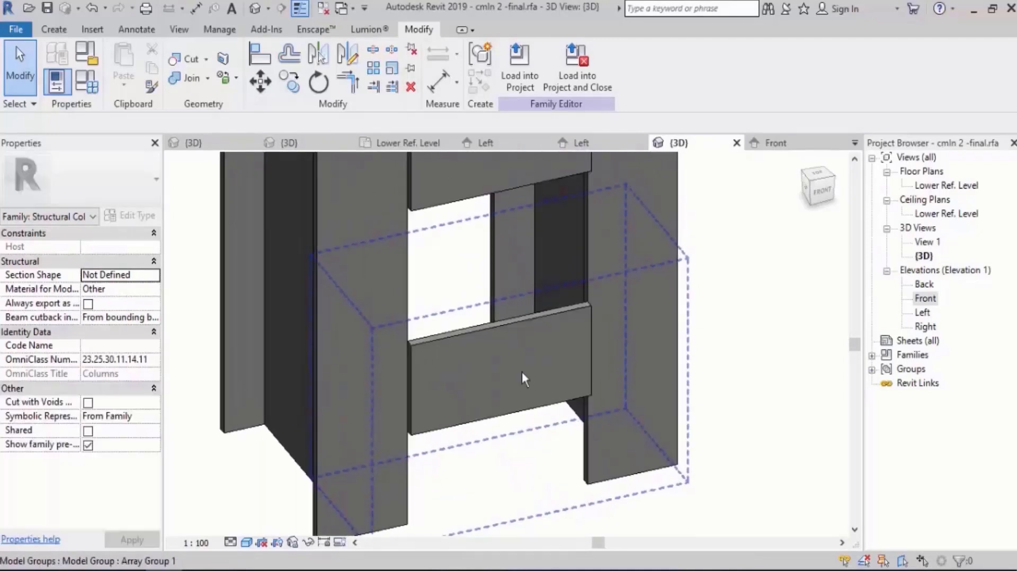
# Open the Lower Ref. Level floor plan and start editing the array's plate group between the two columns.
pyautogui.doubleClick(946, 186)
pyautogui.scroll(5, 471, 410)
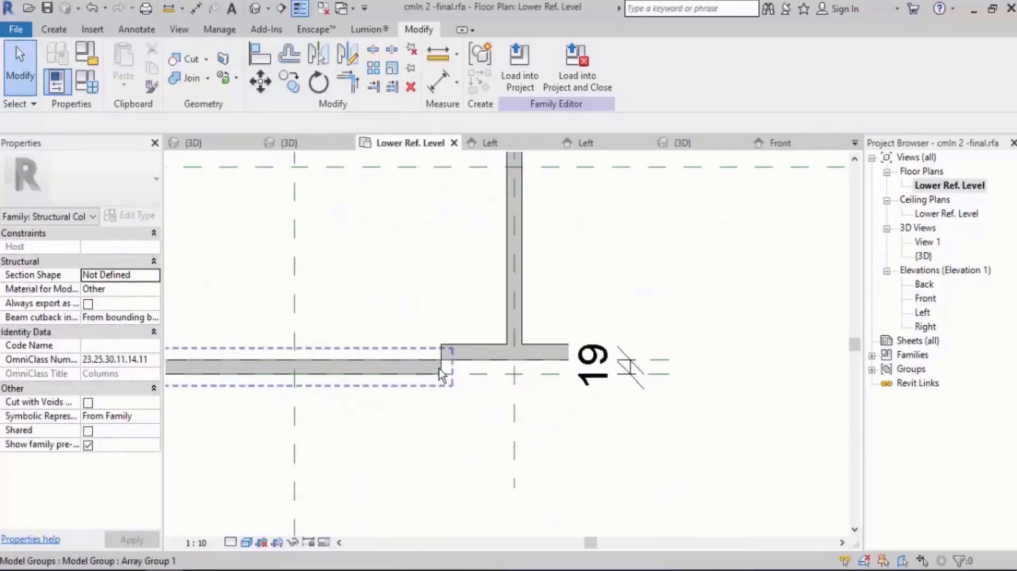
pyautogui.scroll(-3, 519, 378)
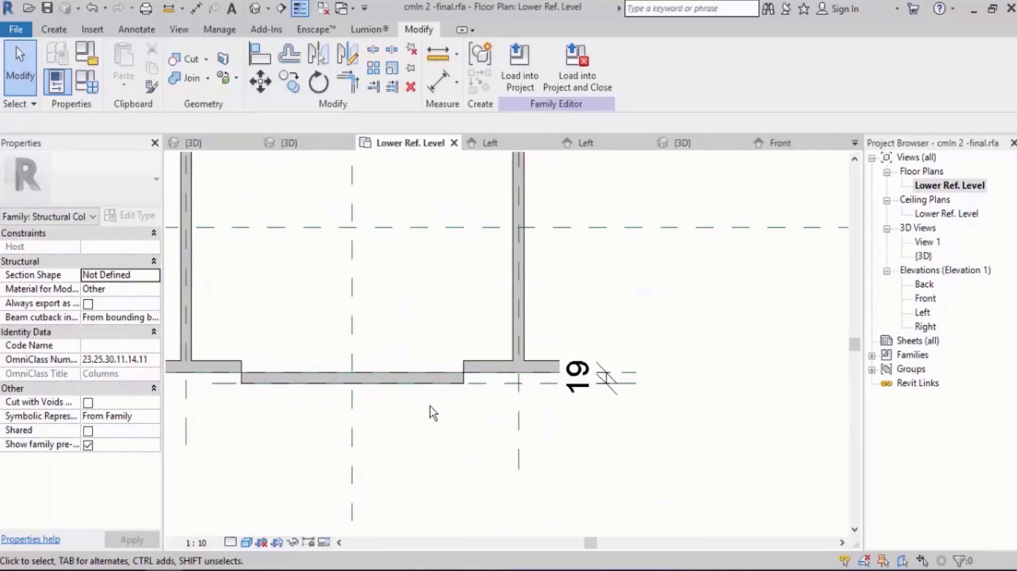
pyautogui.moveTo(430, 406); pyautogui.dragTo(531, 420, button='middle')
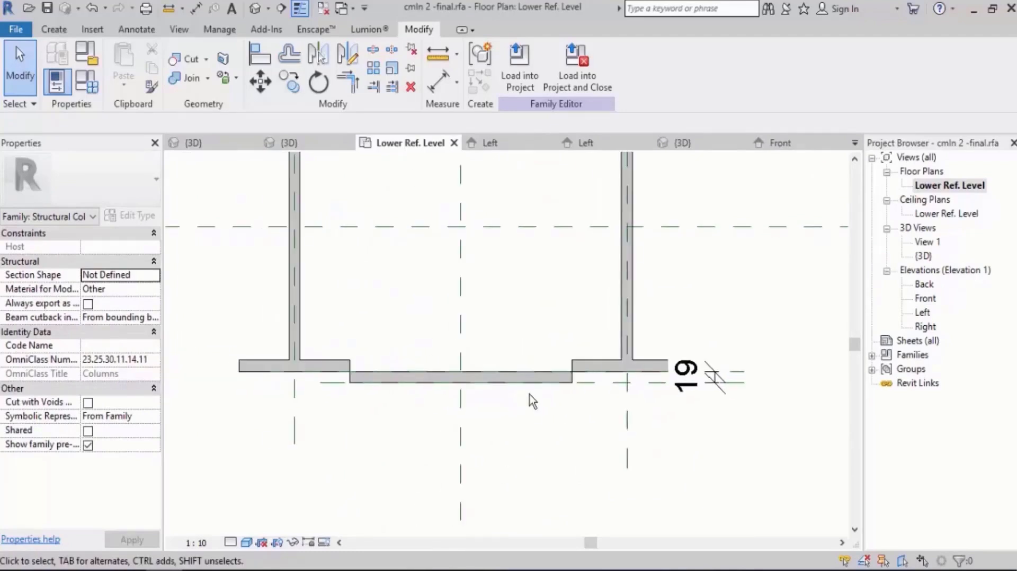
pyautogui.click(398, 379)
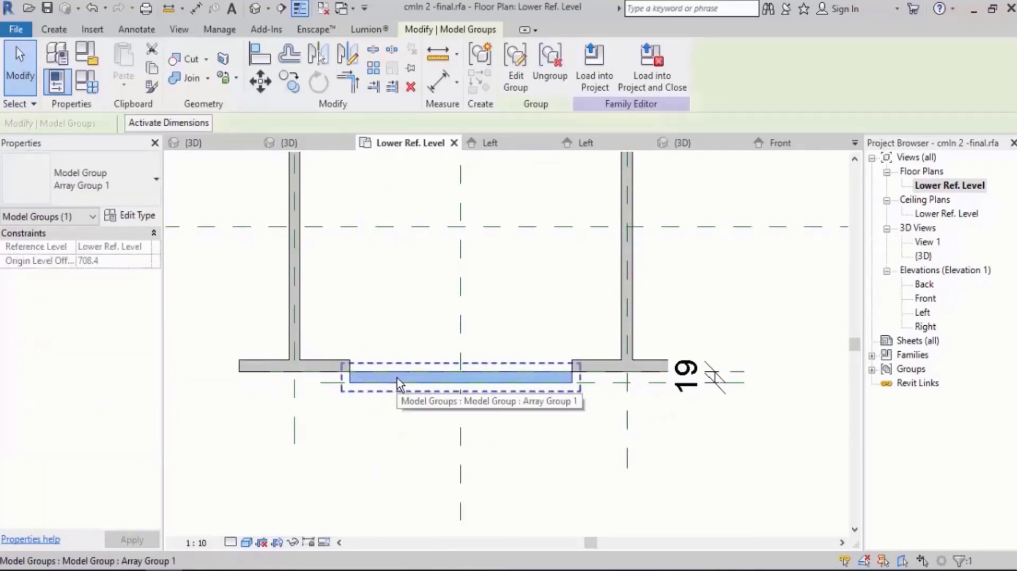
pyautogui.click(518, 80)
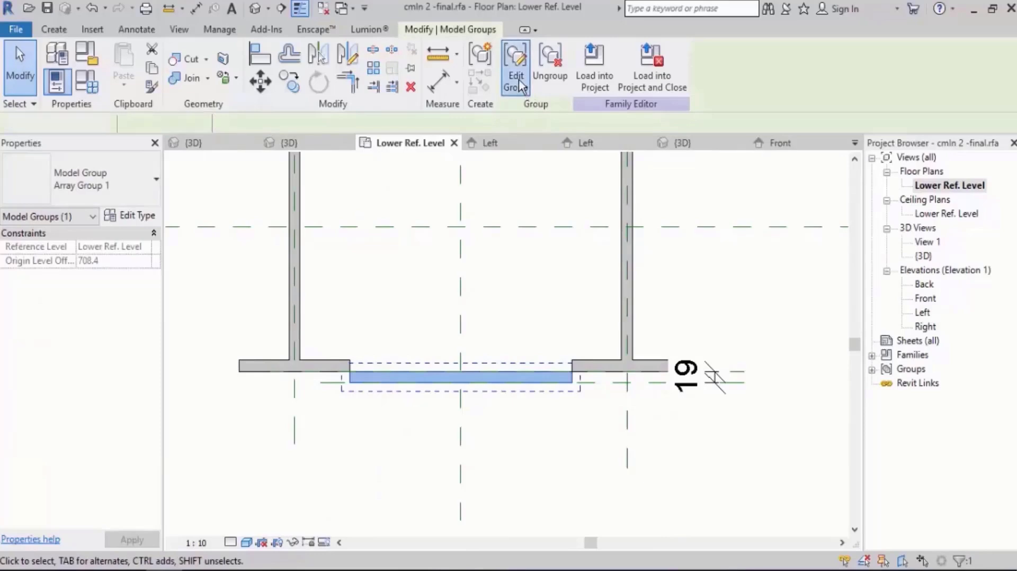
pyautogui.scroll(1, 363, 381)
pyautogui.moveTo(363, 382); pyautogui.dragTo(434, 383, button='middle')
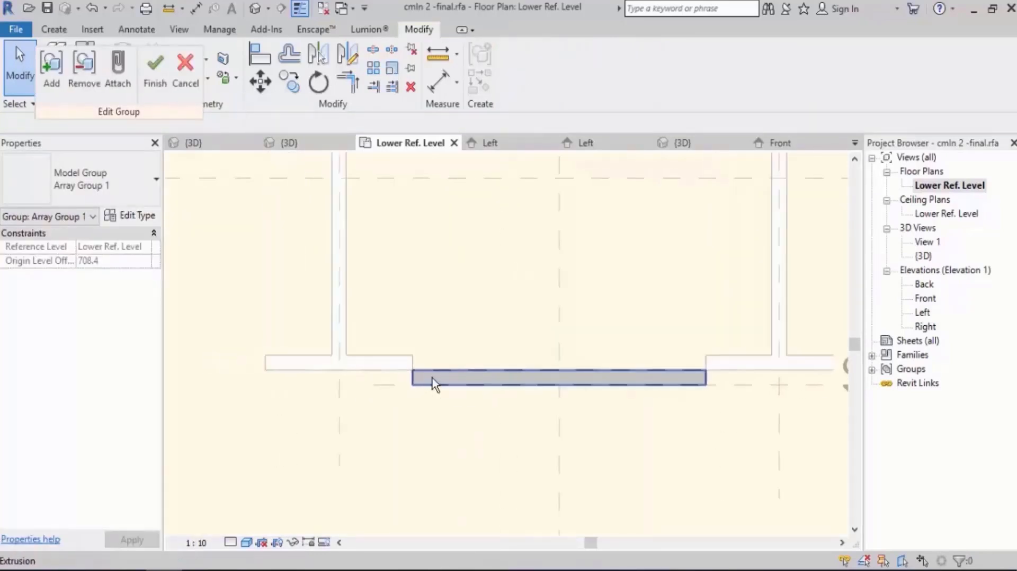
# Try to stretch the plate extrusion's left end to the left column's web centreline and lock it there.
pyautogui.click(432, 377)
pyautogui.scroll(1, 413, 377)
pyautogui.moveTo(413, 373); pyautogui.dragTo(316, 374)
pyautogui.click(291, 241)
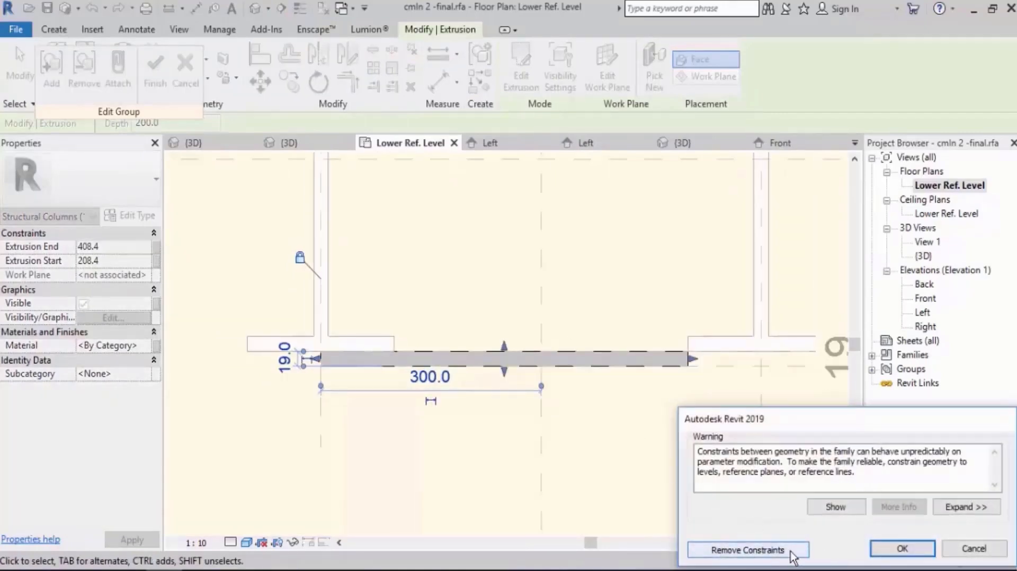
pyautogui.click(974, 548)
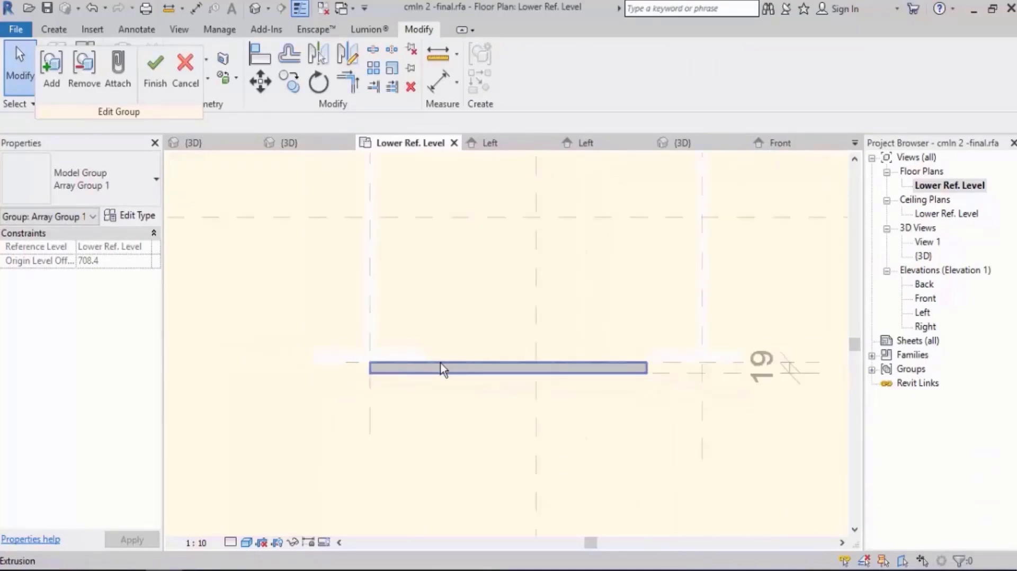
pyautogui.scroll(-2, 414, 354)
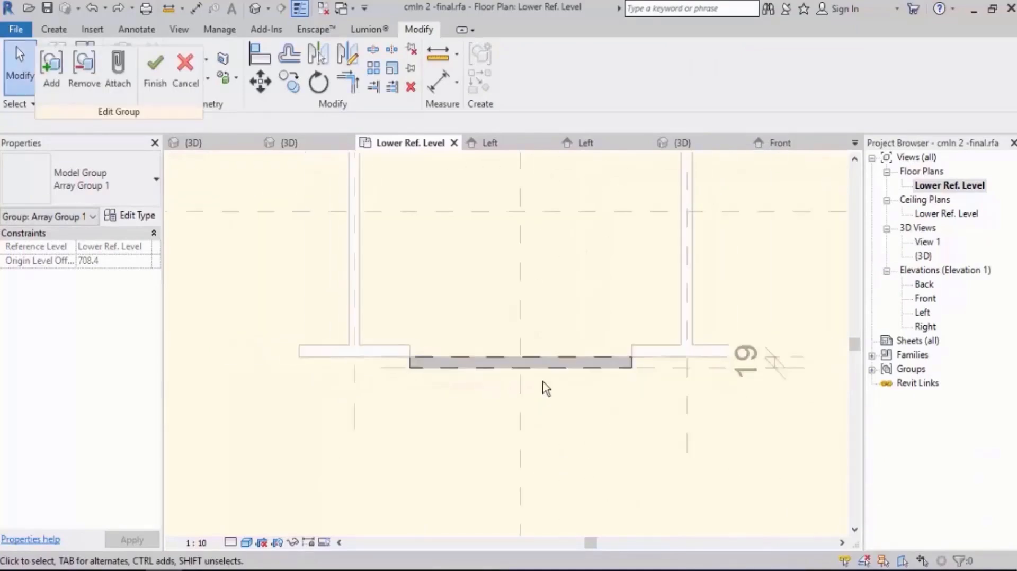
# In the plate extrusion's sketch, draw two vertical reference planes about 235 mm left and 220 mm right of the centre plane.
pyautogui.moveTo(621, 391); pyautogui.dragTo(541, 380, button='middle')
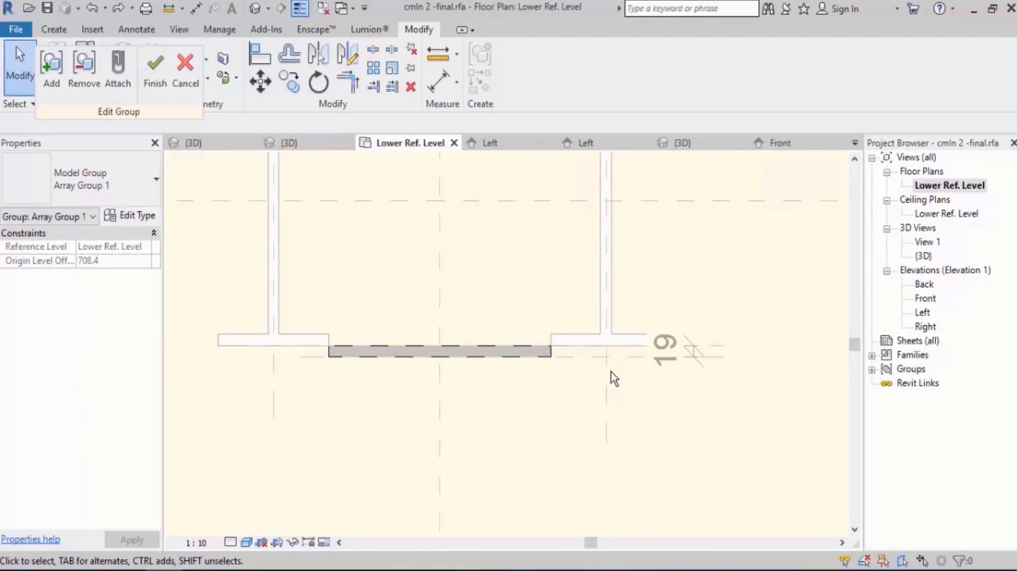
pyautogui.scroll(-3, 549, 429)
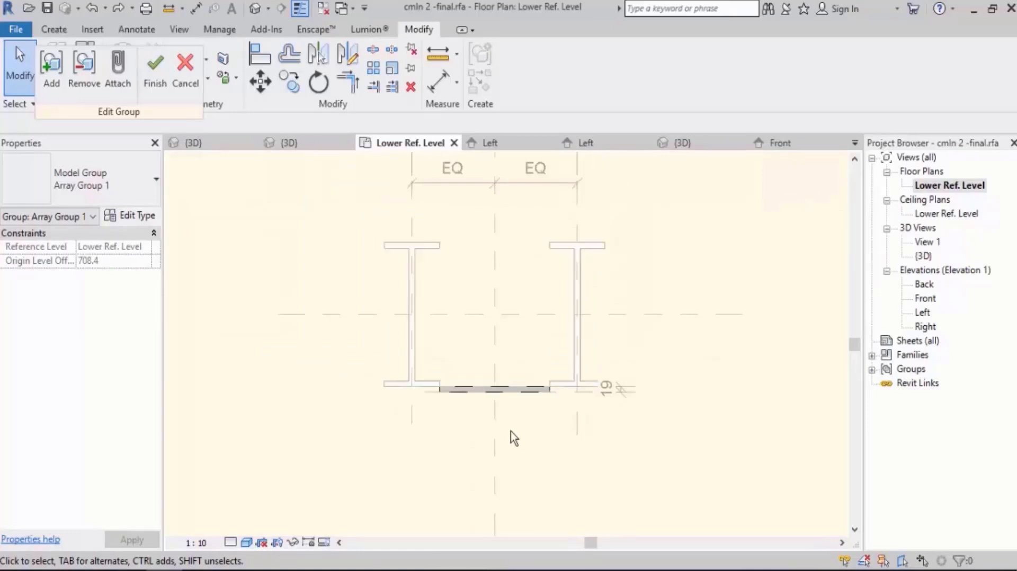
pyautogui.scroll(2, 511, 431)
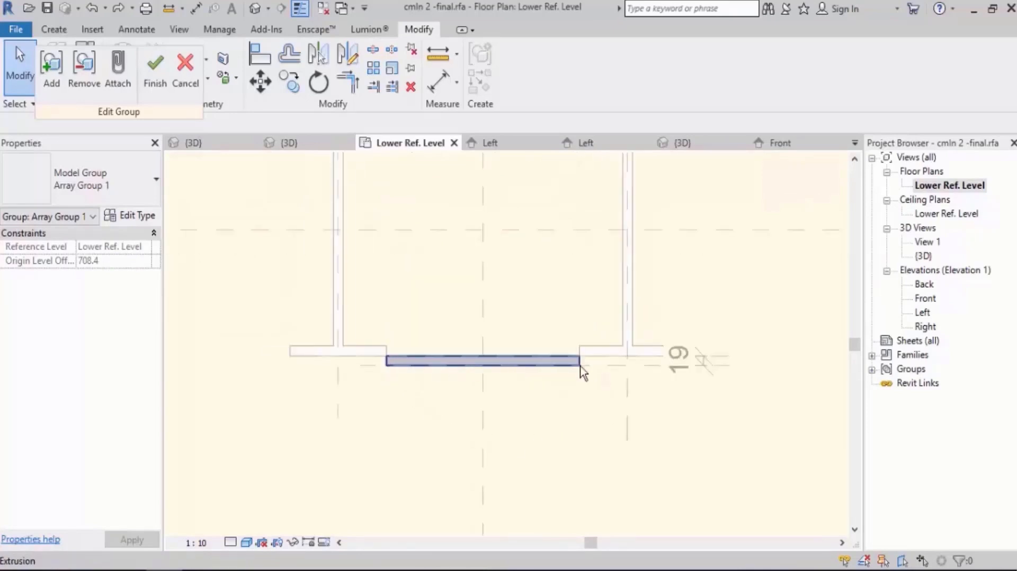
pyautogui.scroll(-4, 434, 431)
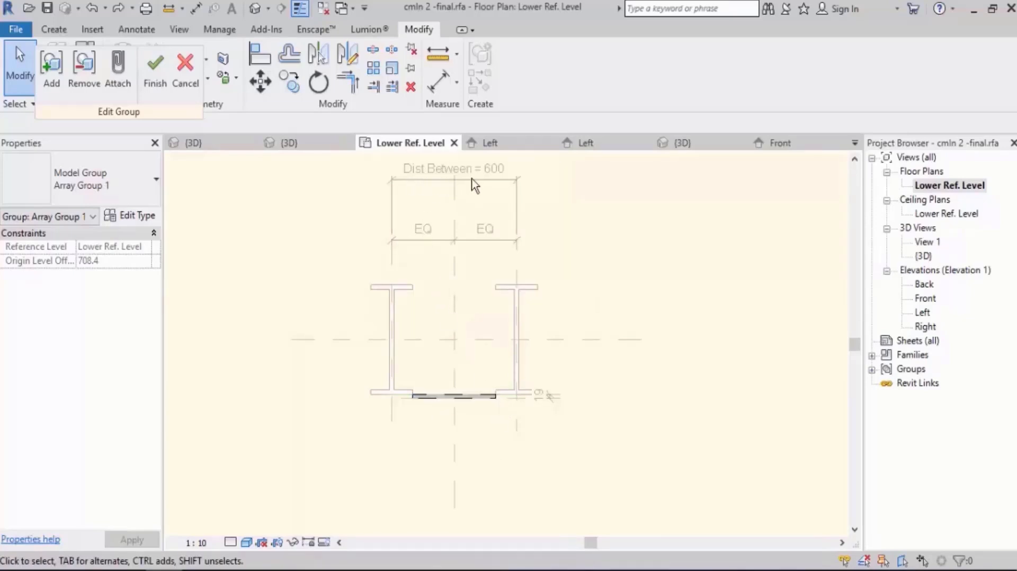
pyautogui.scroll(4, 447, 395)
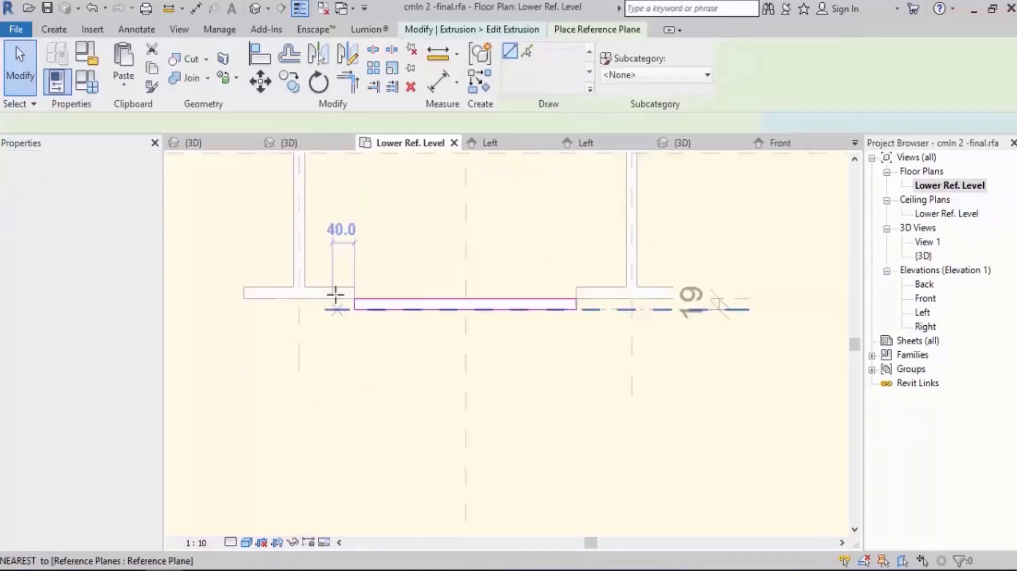
pyautogui.click(335, 272)
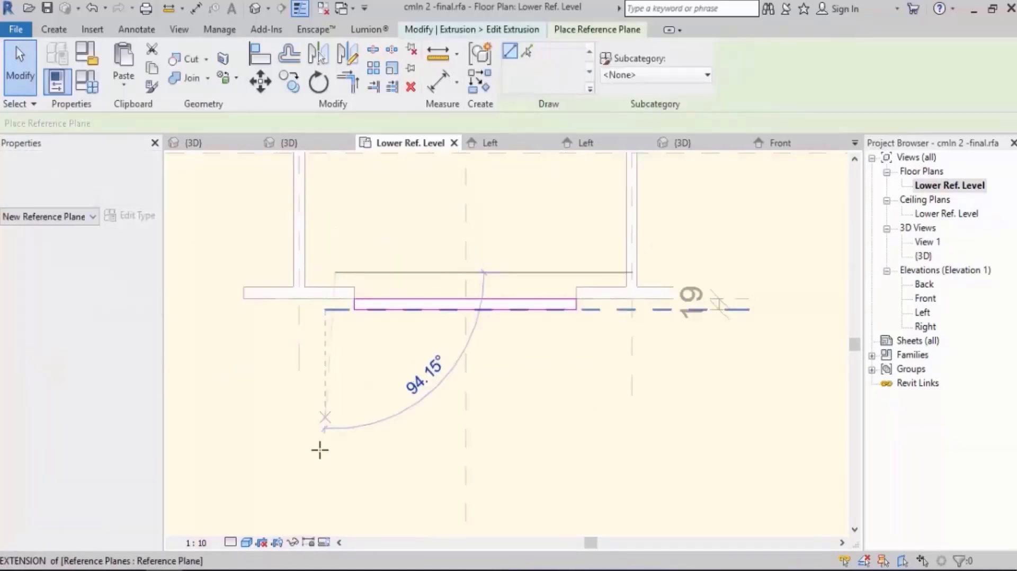
pyautogui.click(334, 482)
pyautogui.click(588, 272)
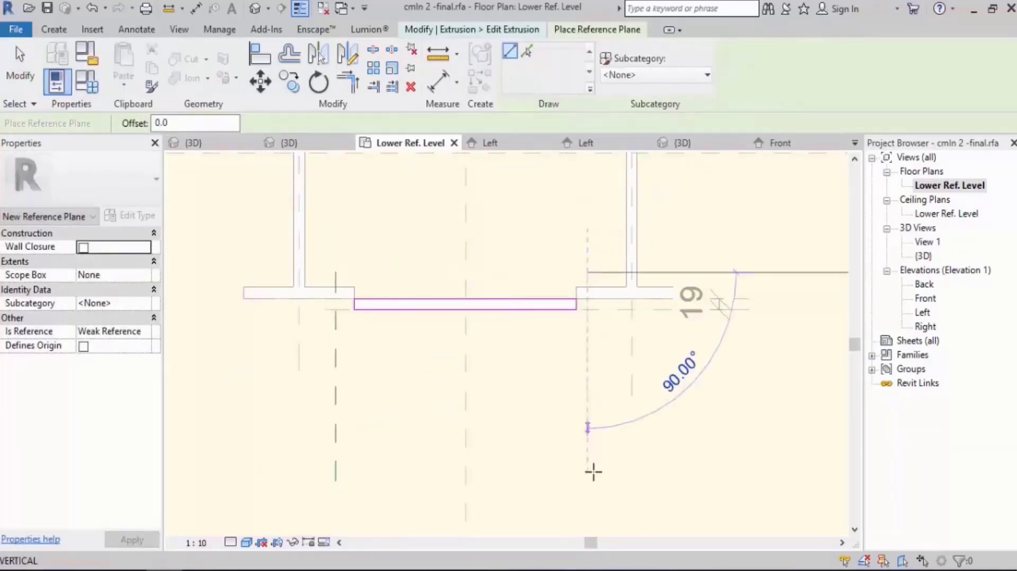
pyautogui.click(588, 489)
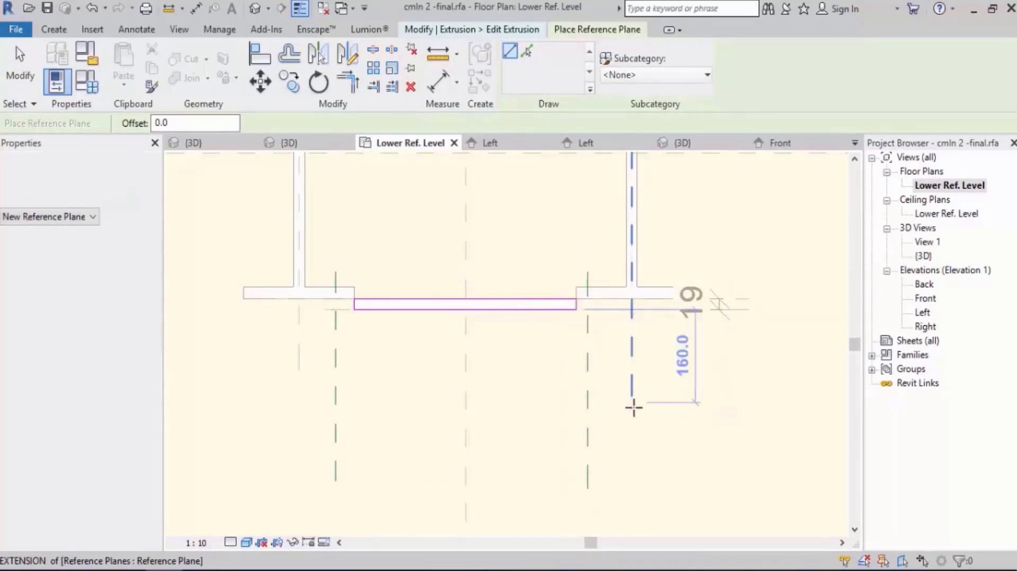
pyautogui.press('Escape')
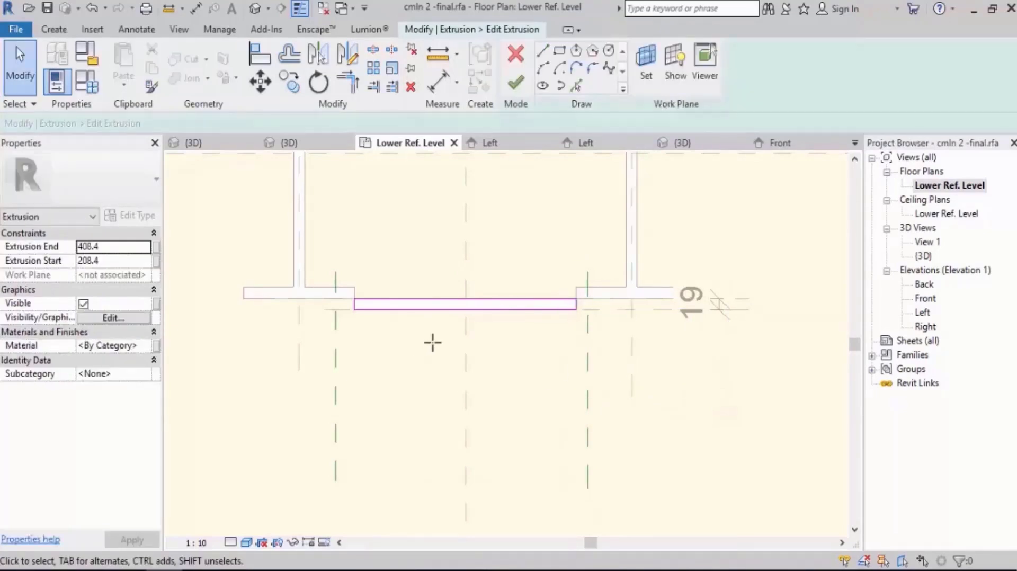
# Dimension the two new reference planes across the centre plane and make the spacings equal.
pyautogui.press('d')
pyautogui.press('i')
pyautogui.click(336, 405)
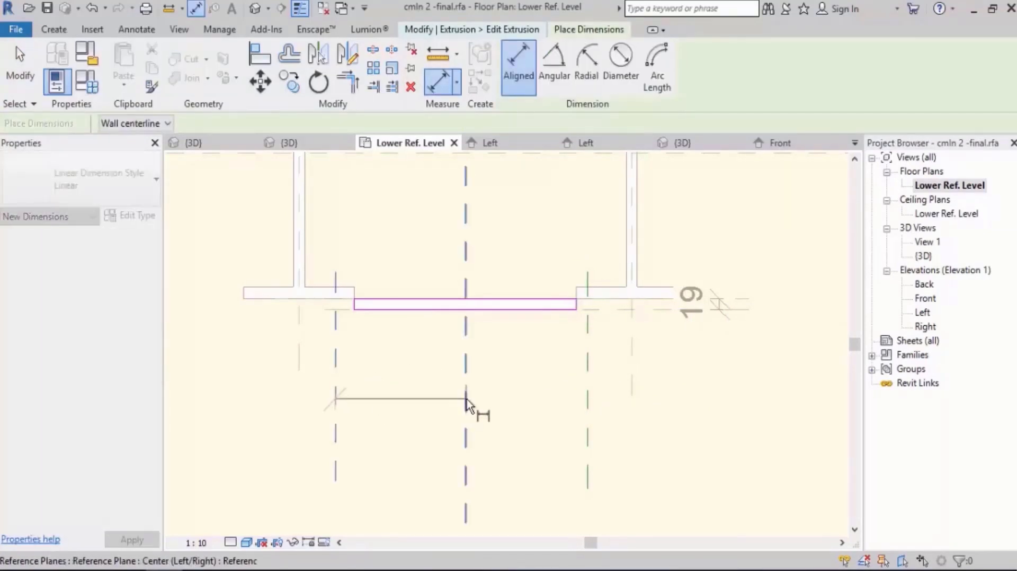
pyautogui.click(466, 408)
pyautogui.click(588, 415)
pyautogui.click(546, 391)
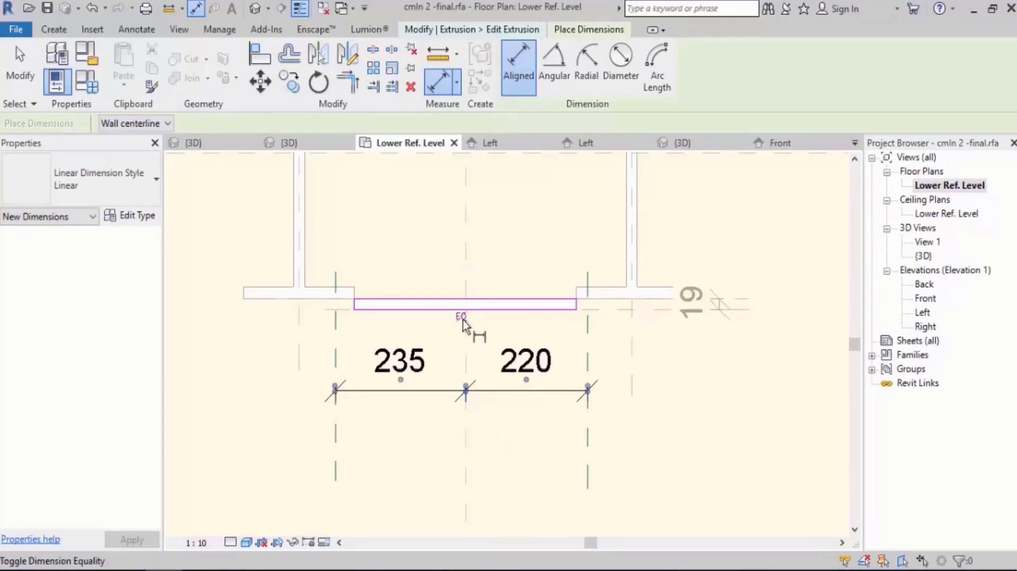
pyautogui.click(465, 316)
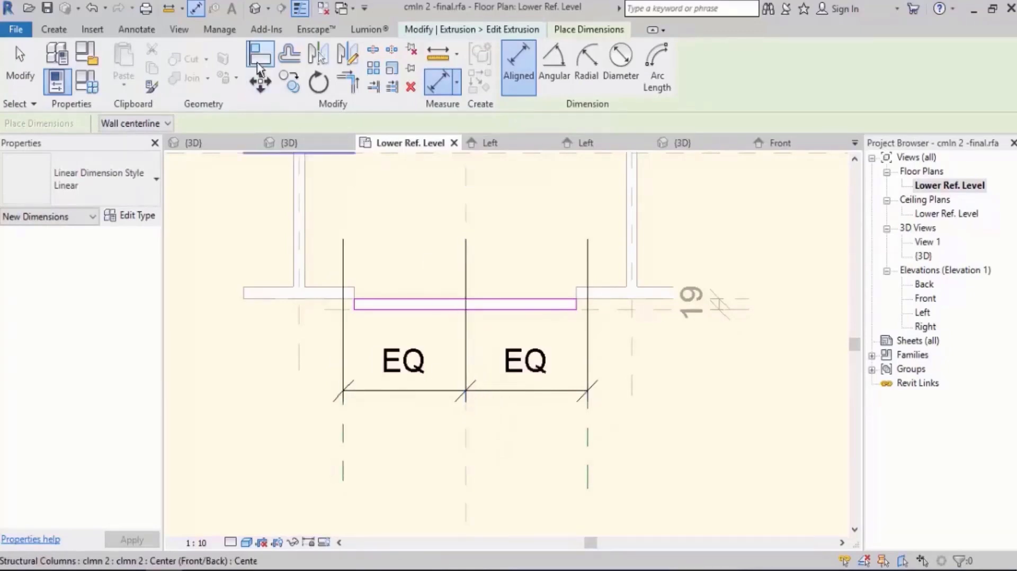
pyautogui.press('Escape')
pyautogui.press('Escape')
# Align the plate sketch's left and right ends to the two new reference planes and lock both alignments.
pyautogui.press('a')
pyautogui.press('l')
pyautogui.click(343, 465)
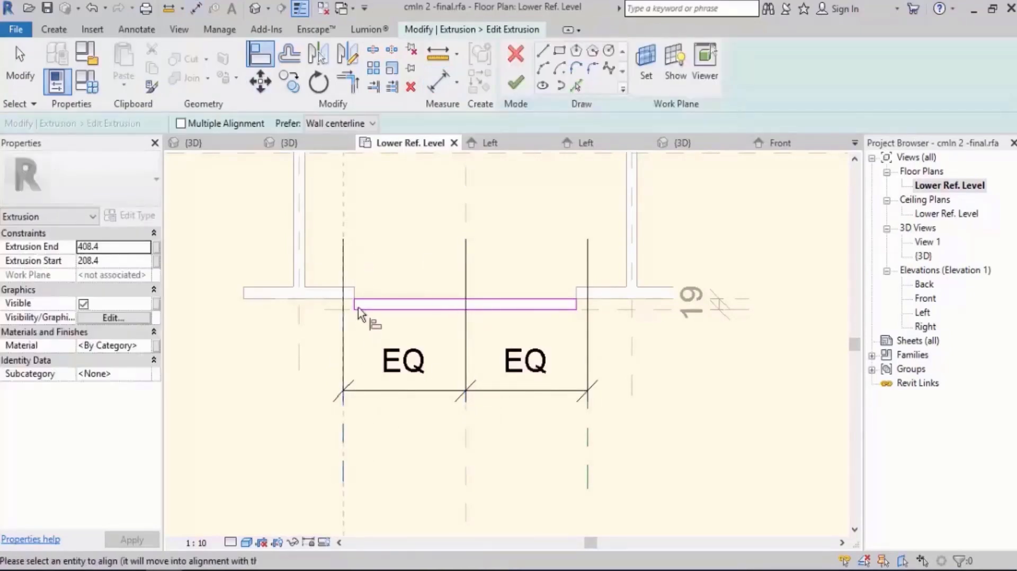
pyautogui.scroll(3, 356, 305)
pyautogui.click(356, 304)
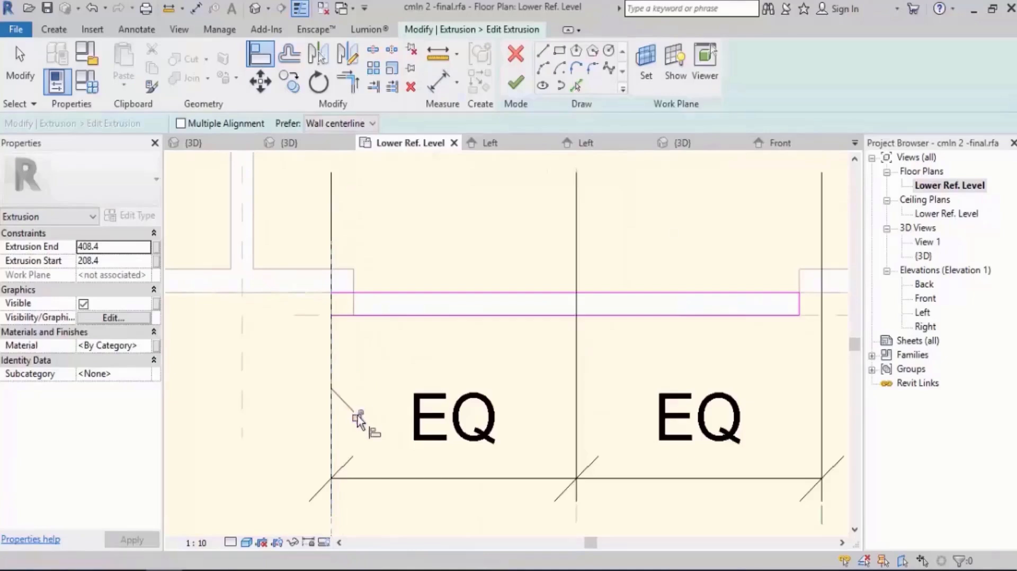
pyautogui.scroll(-3, 351, 419)
pyautogui.scroll(4, 597, 328)
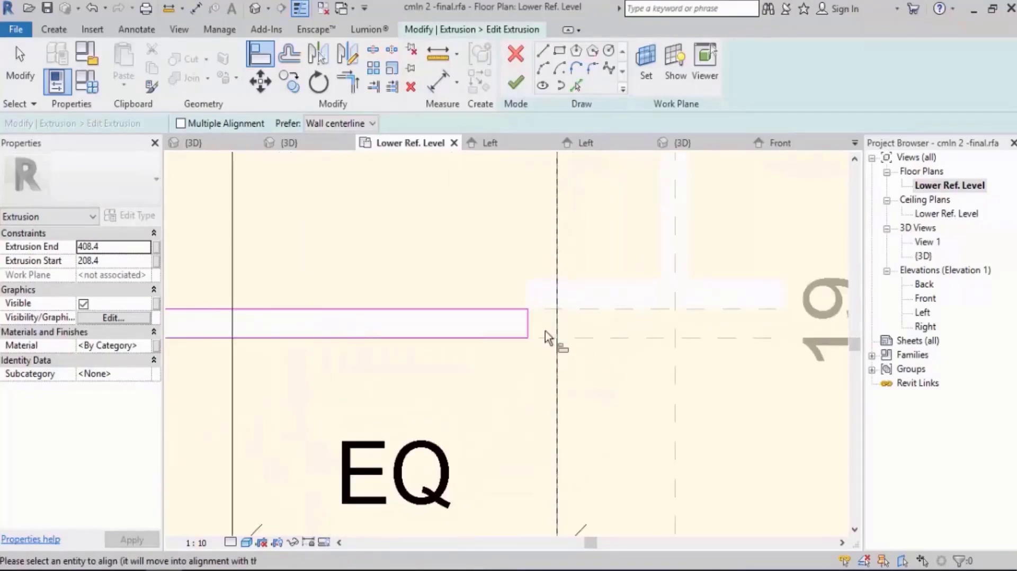
pyautogui.click(528, 323)
pyautogui.click(531, 362)
pyautogui.scroll(-5, 530, 294)
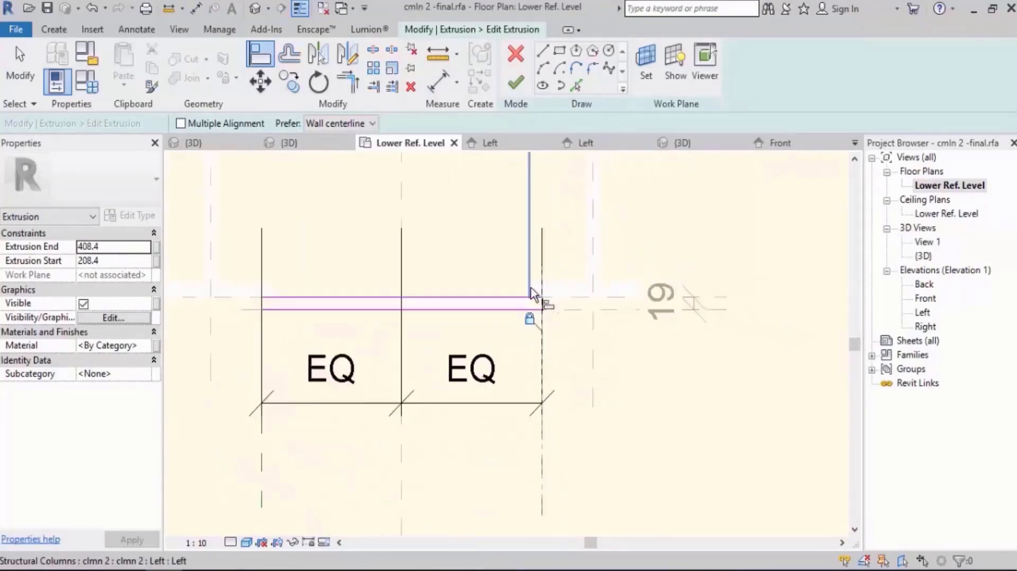
pyautogui.scroll(1, 473, 389)
pyautogui.press('Escape')
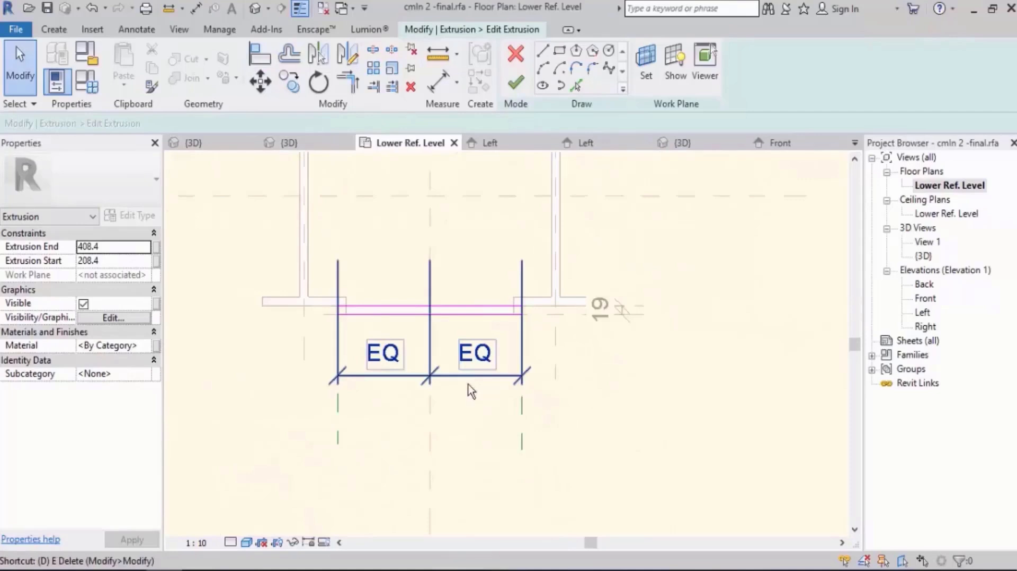
# Dimension the overall distance between the two sketch reference planes and label it with the Dist Between parameter.
pyautogui.press('d')
pyautogui.press('i')
pyautogui.click(338, 426)
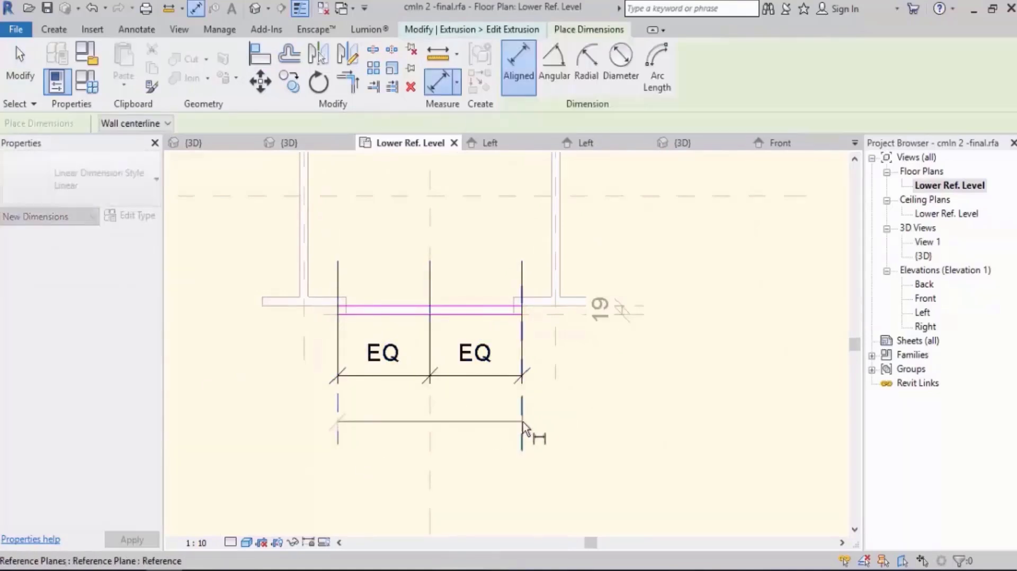
pyautogui.click(523, 421)
pyautogui.click(486, 424)
pyautogui.press('Escape')
pyautogui.click(481, 423)
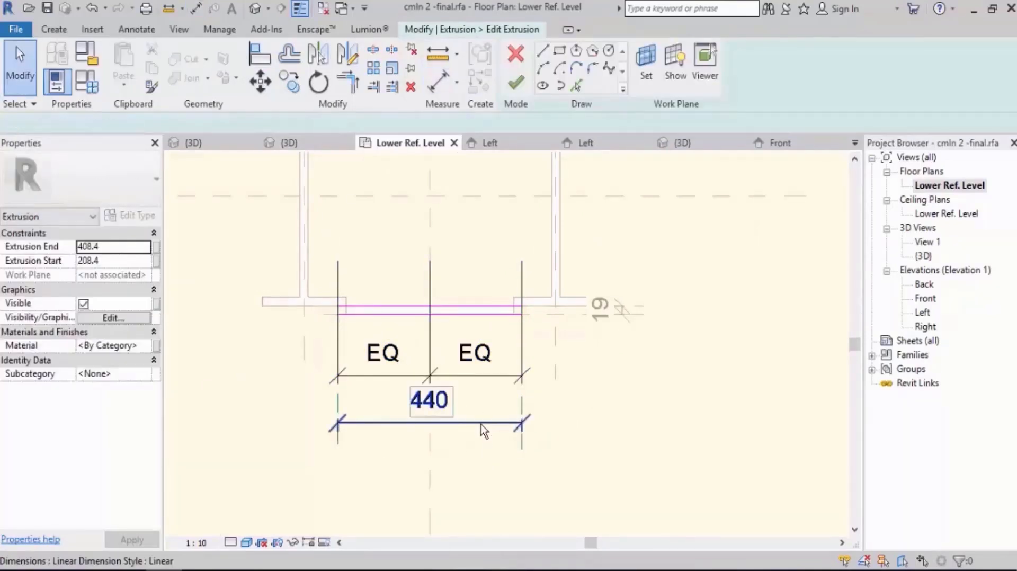
pyautogui.click(572, 65)
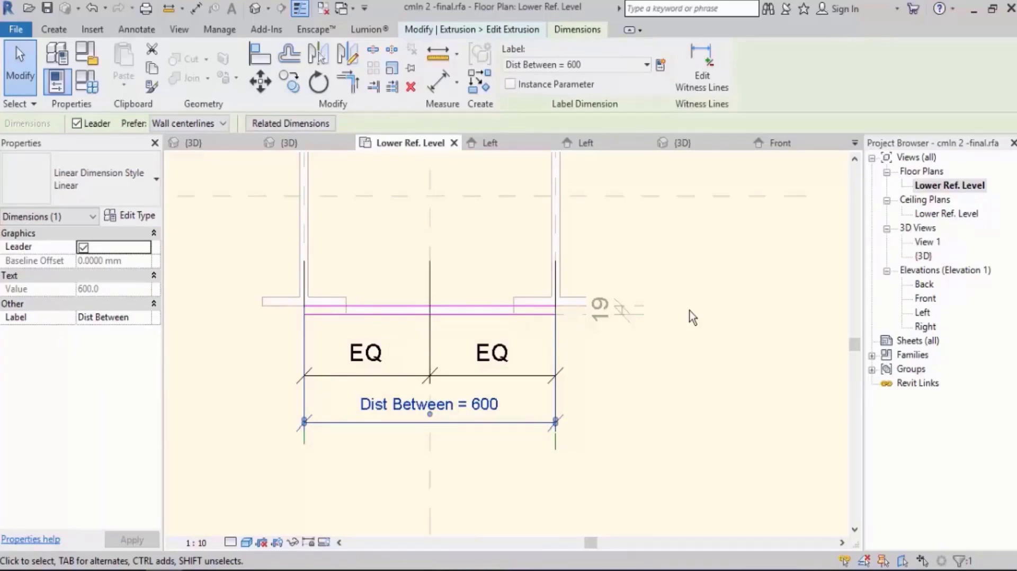
pyautogui.press('Escape')
# Finish the extrusion sketch and the array group edit, accepting removal of the constraints to elements outside the group.
pyautogui.click(516, 78)
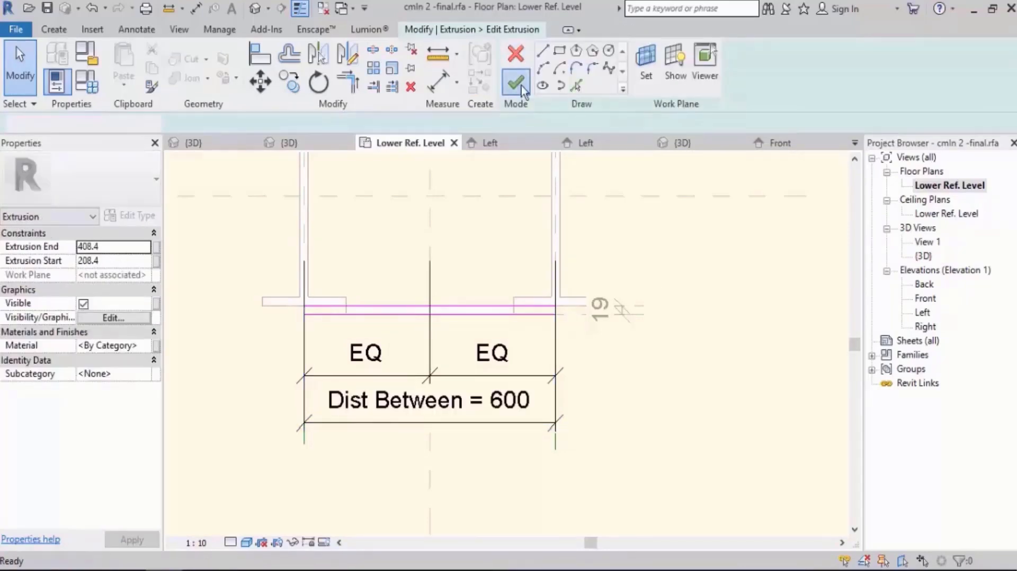
pyautogui.click(694, 411)
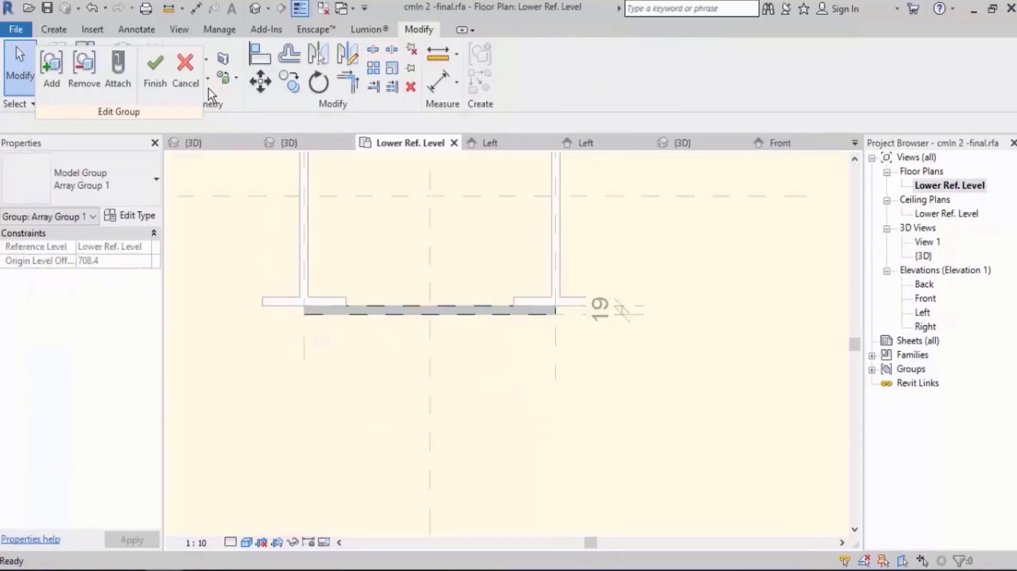
pyautogui.click(155, 79)
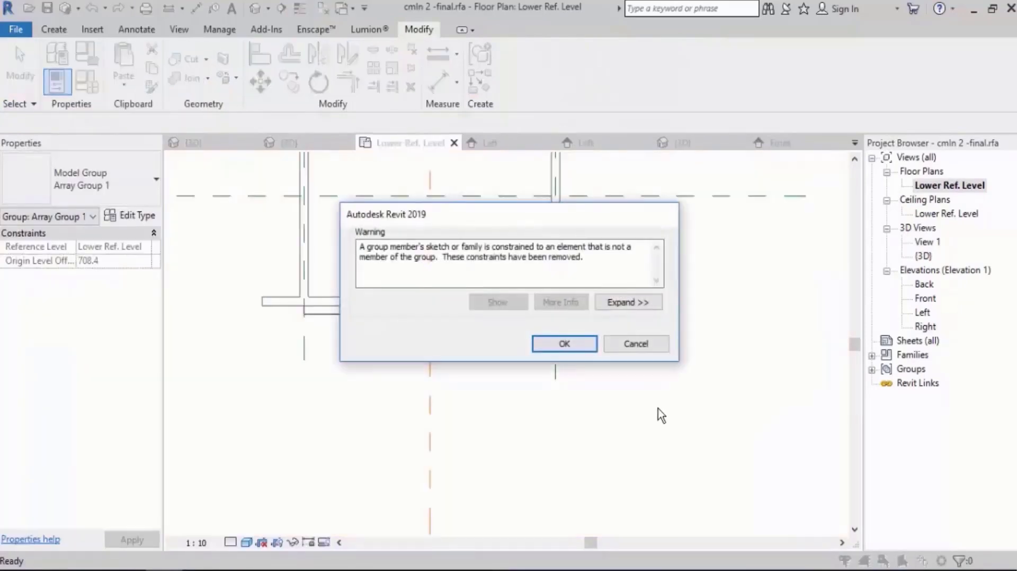
pyautogui.click(575, 345)
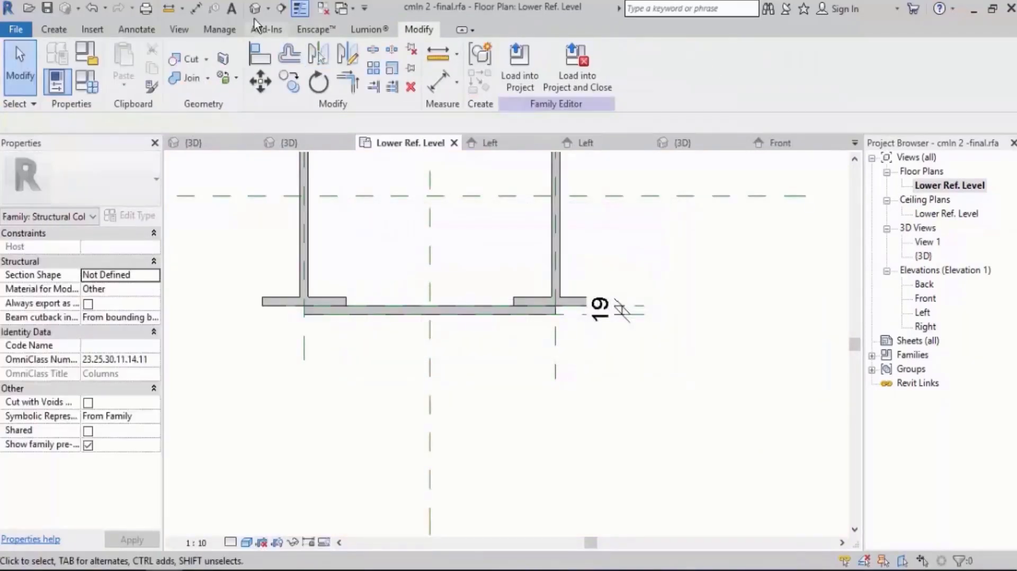
# Examine how the widened plates sit across the twin columns in the 3D view.
pyautogui.click(256, 9)
pyautogui.scroll(-5, 425, 435)
pyautogui.scroll(-1, 492, 435)
pyautogui.keyDown('shift'); pyautogui.moveTo(575, 435); pyautogui.dragTo(593, 449, button='middle'); pyautogui.keyUp('shift')
pyautogui.scroll(2, 489, 157)
pyautogui.keyDown('shift'); pyautogui.moveTo(554, 232); pyautogui.dragTo(641, 300, button='middle'); pyautogui.keyUp('shift')
pyautogui.scroll(-2, 273, 239)
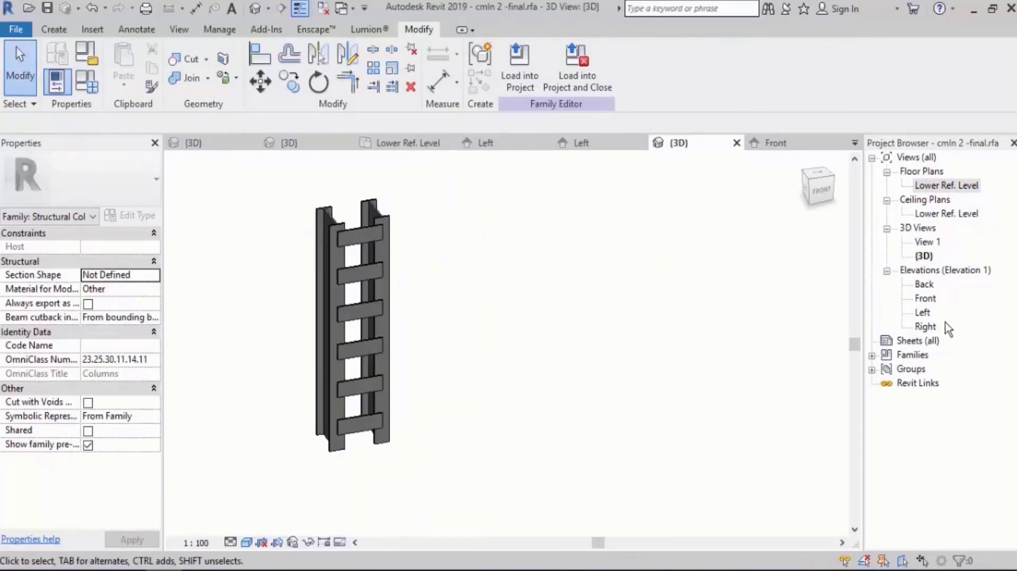
# Set the Upper Ref Level's elevation to 6000 mm in the Front elevation and check the plate array along the columns.
pyautogui.doubleClick(924, 312)
pyautogui.scroll(3, 468, 355)
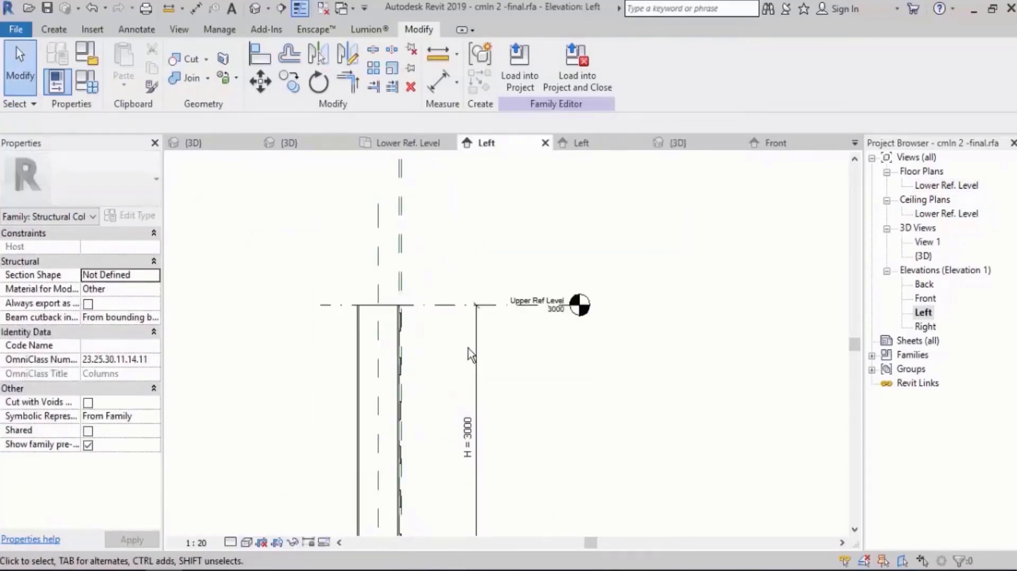
pyautogui.doubleClick(925, 298)
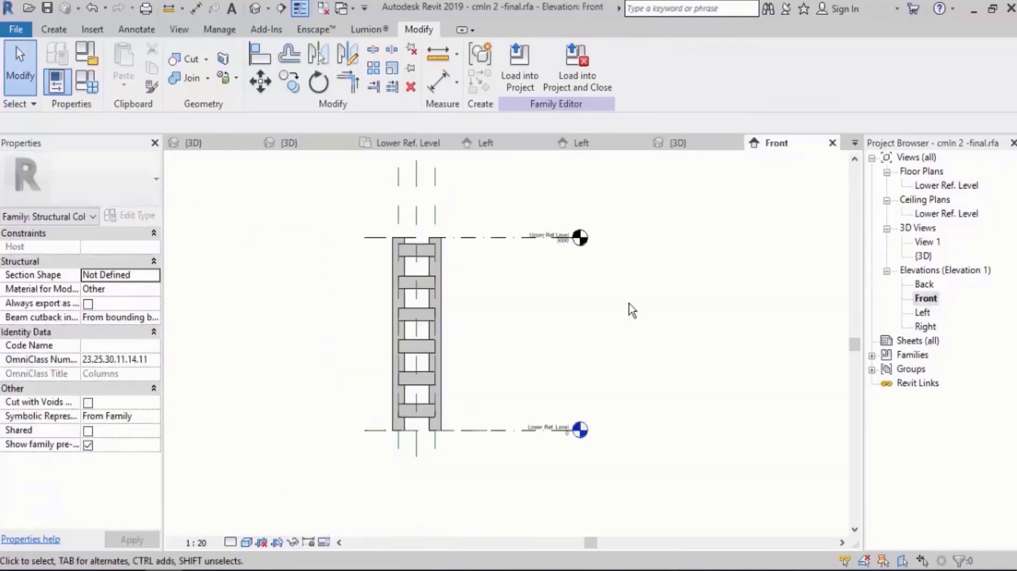
pyautogui.click(564, 247)
pyautogui.click(564, 247)
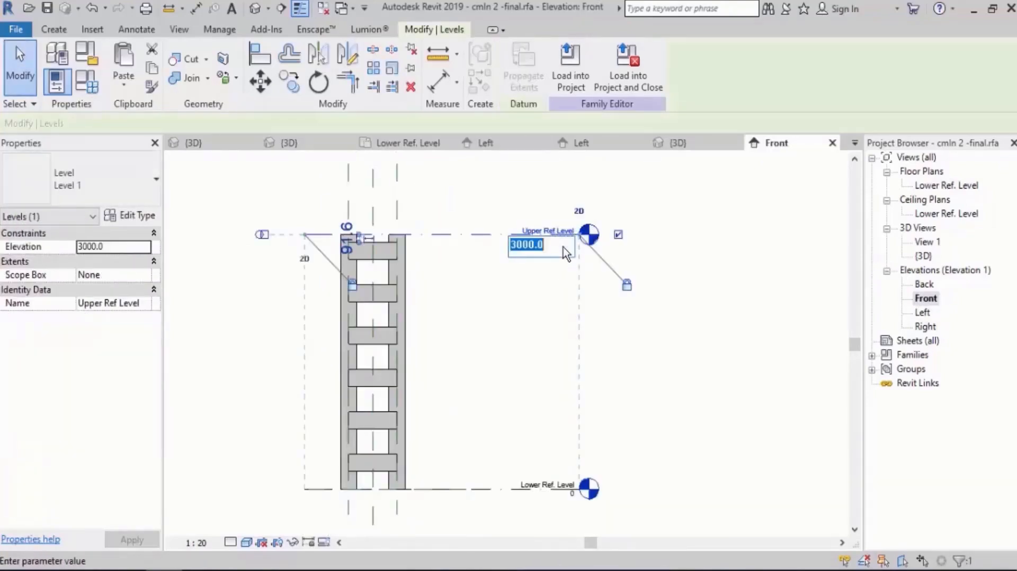
pyautogui.write('6000')
pyautogui.press('Return')
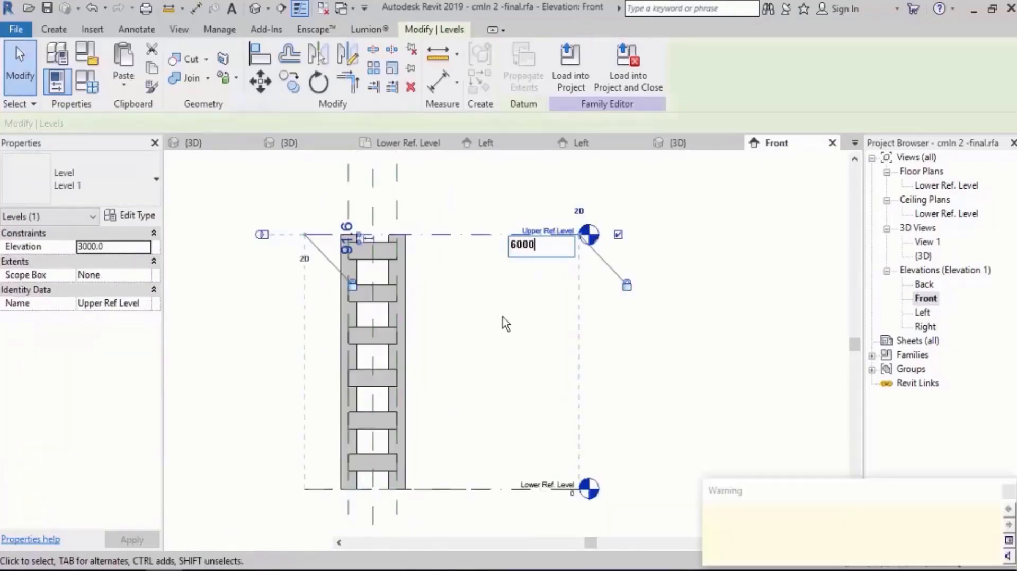
pyautogui.scroll(1, 503, 317)
pyautogui.scroll(-3, 487, 381)
pyautogui.moveTo(528, 302); pyautogui.dragTo(503, 327, button='middle')
pyautogui.click(639, 331)
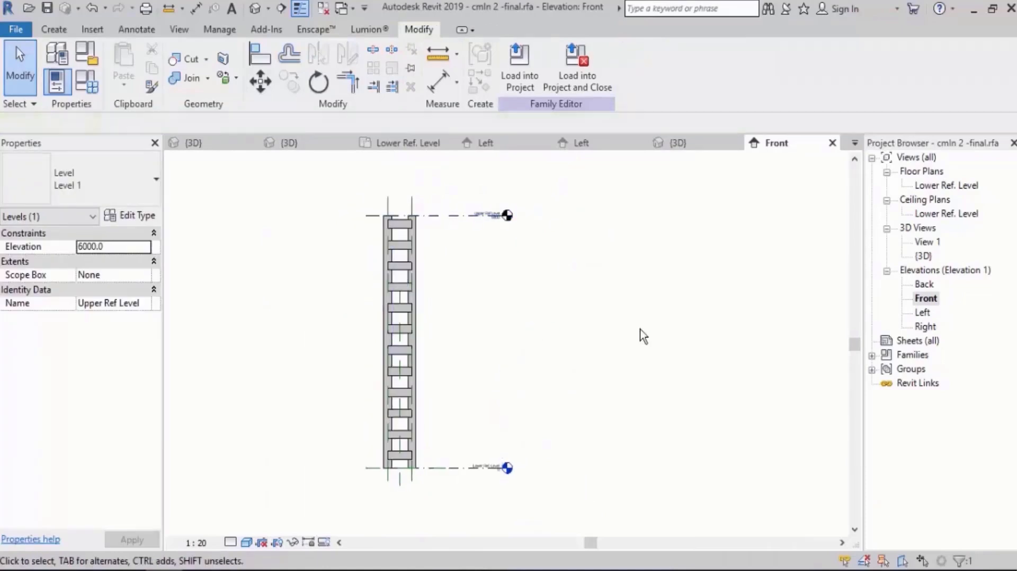
# Set the Dist Between parameter to 1000 mm in the family types and check the plates in plan and 3D.
pyautogui.doubleClick(947, 185)
pyautogui.scroll(-2, 319, 361)
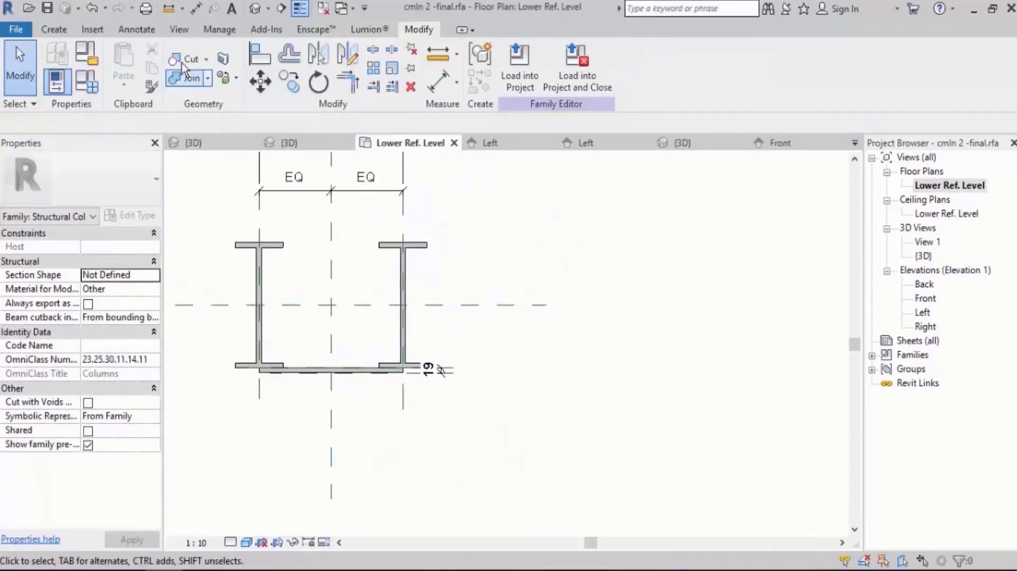
pyautogui.click(87, 83)
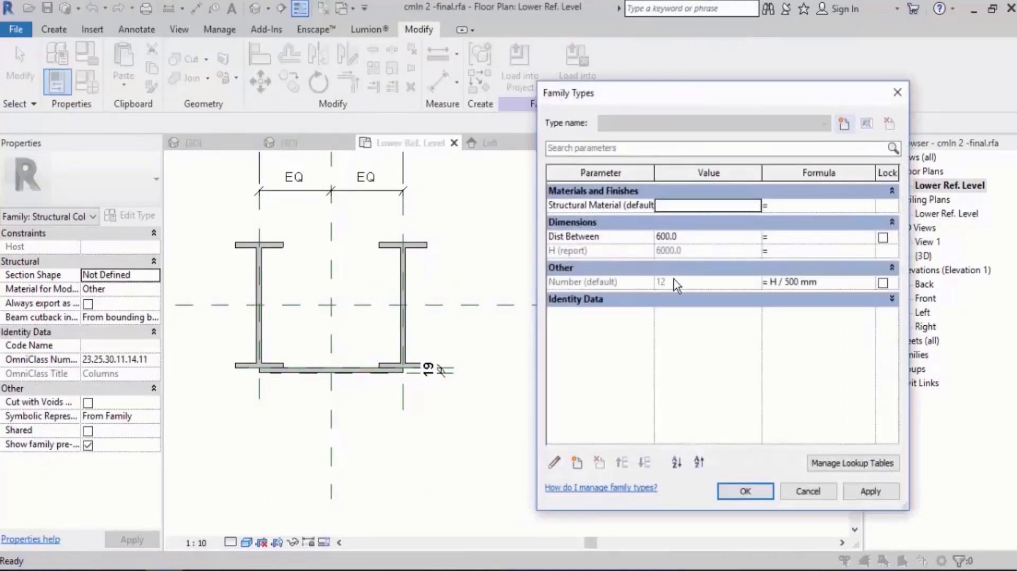
pyautogui.click(713, 239)
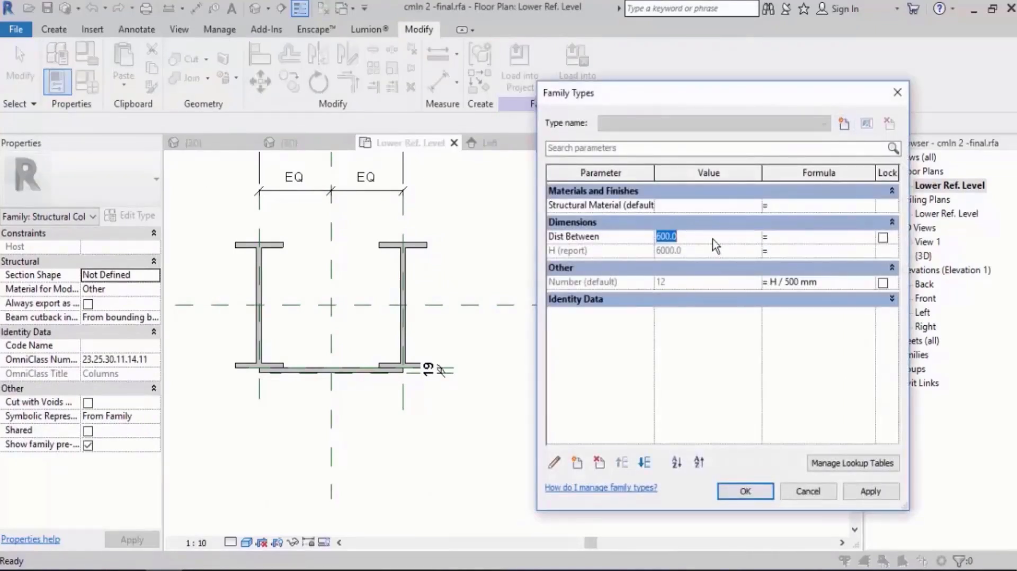
pyautogui.write('1000')
pyautogui.press('Tab')
pyautogui.click(871, 491)
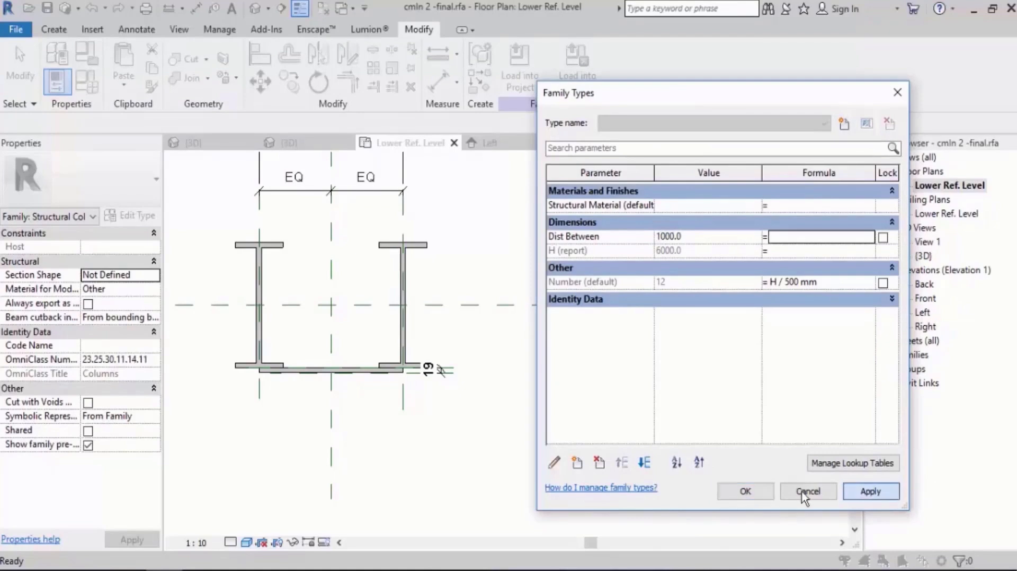
pyautogui.click(746, 492)
pyautogui.click(256, 9)
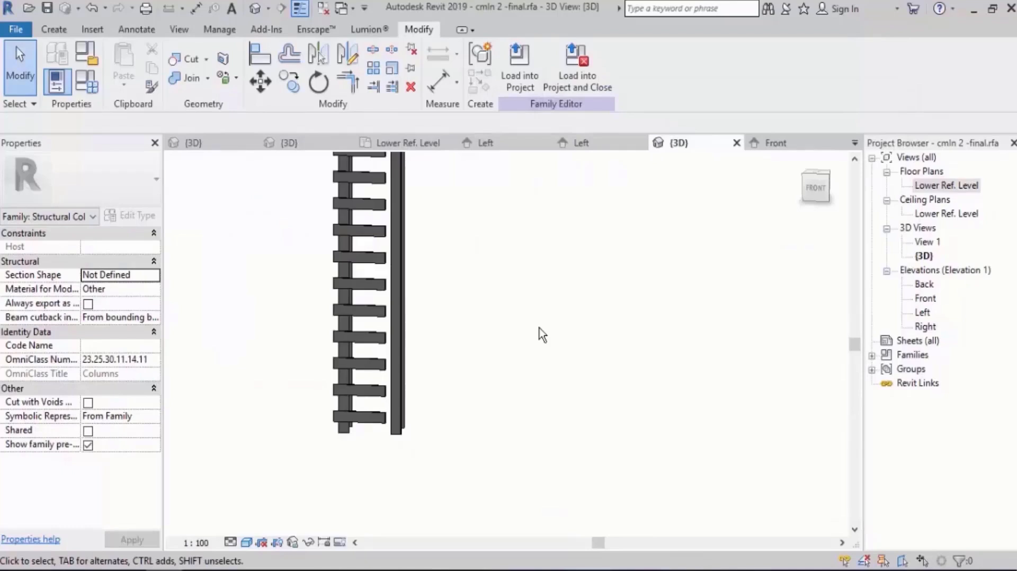
# In the Front elevation, align the right end of the lowest joining plate to the right column's centre reference plane.
pyautogui.keyDown('shift'); pyautogui.moveTo(477, 356); pyautogui.dragTo(402, 265, button='middle'); pyautogui.keyUp('shift')
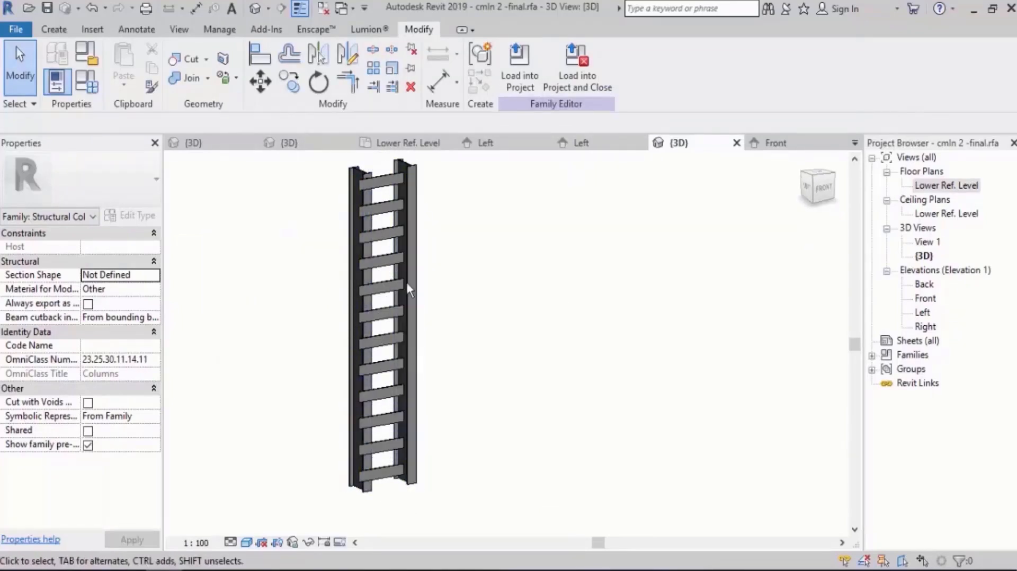
pyautogui.doubleClick(926, 298)
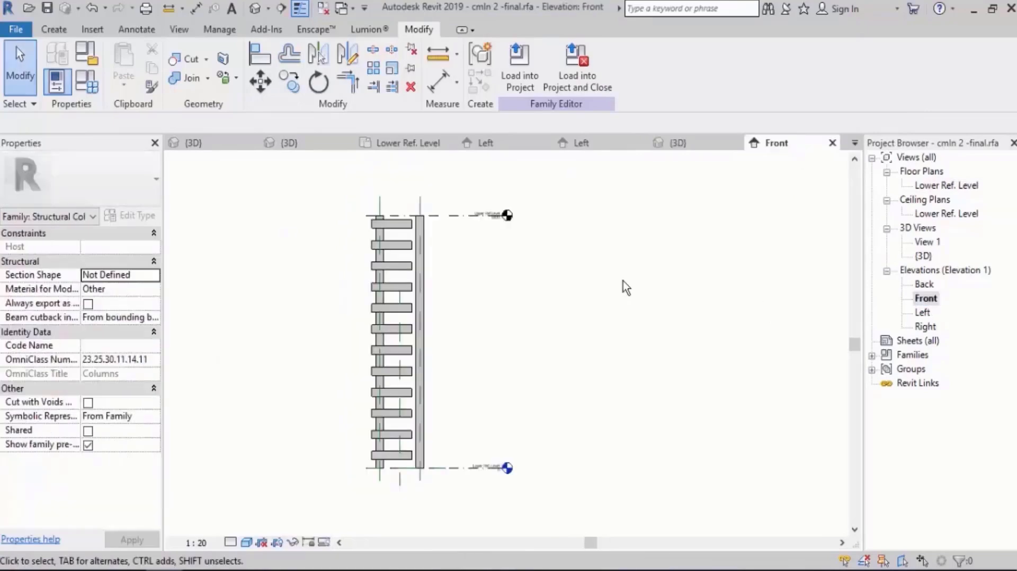
pyautogui.scroll(3, 430, 437)
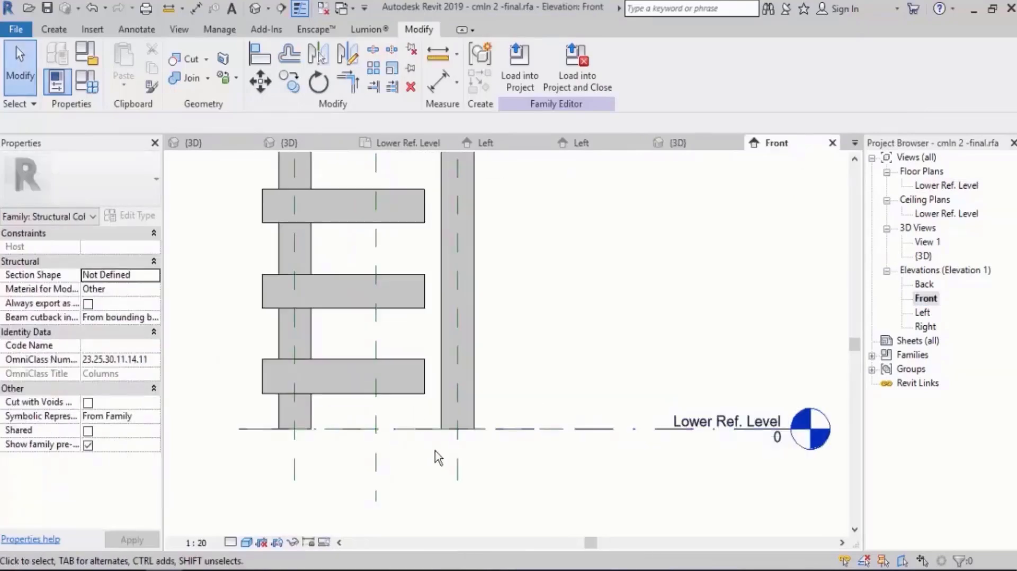
pyautogui.click(268, 57)
pyautogui.scroll(-5, 371, 440)
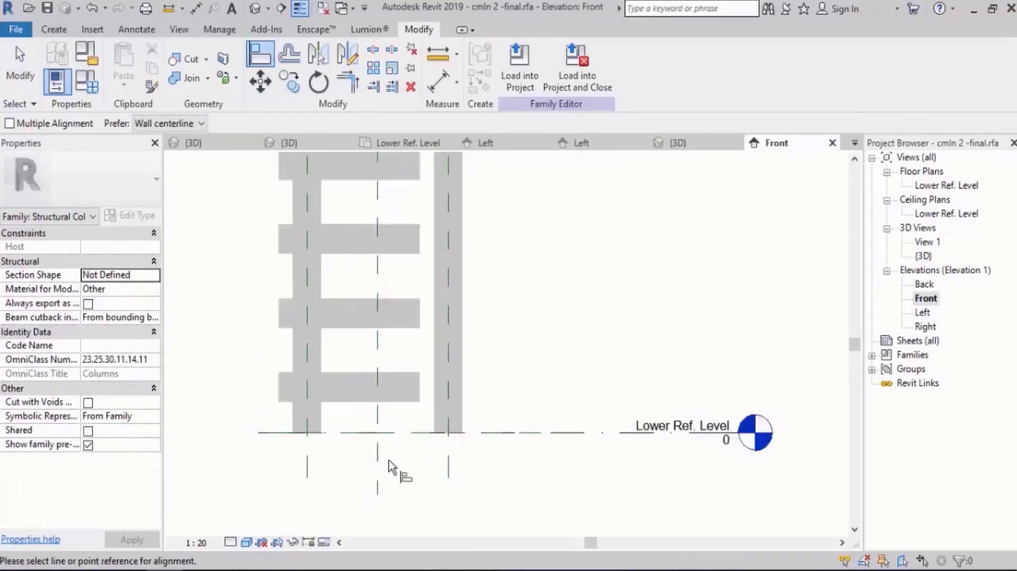
pyautogui.scroll(-2, 372, 350)
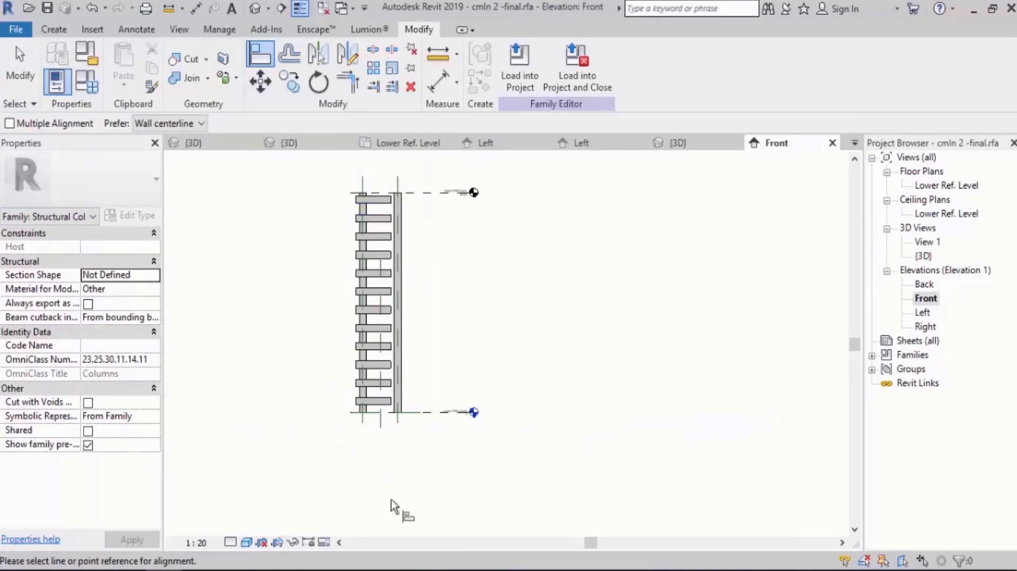
pyautogui.scroll(5, 350, 395)
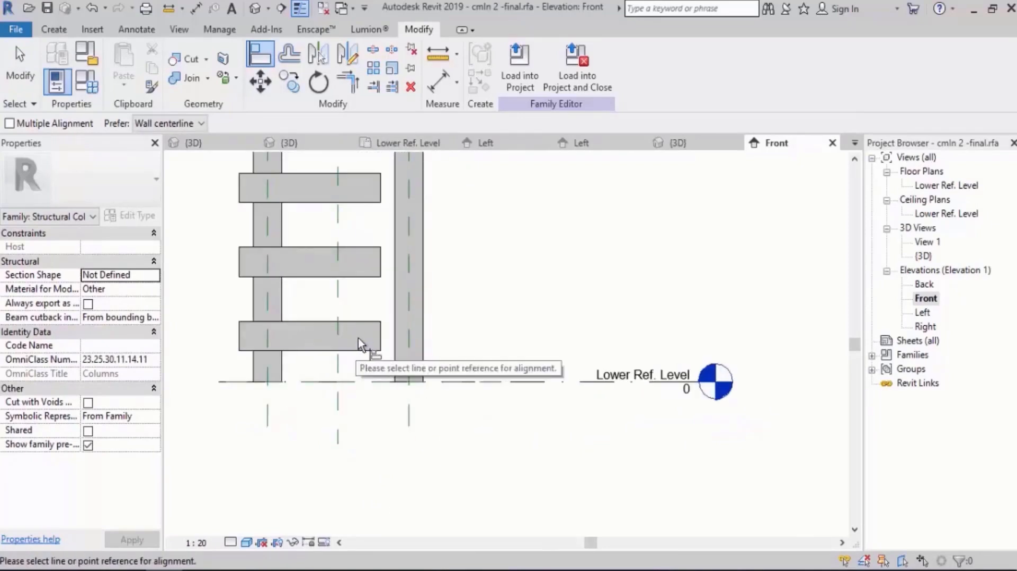
pyautogui.click(413, 411)
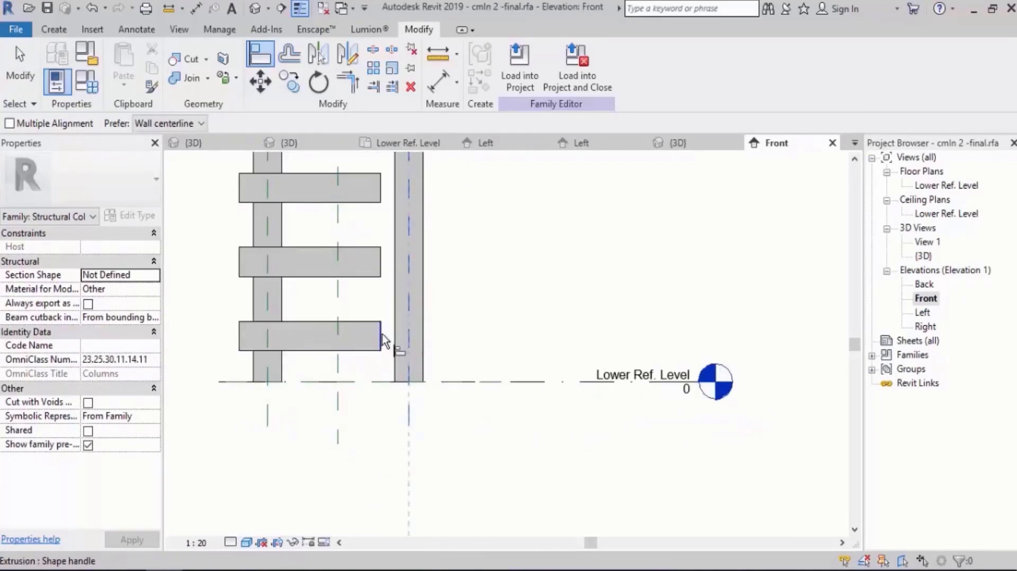
pyautogui.click(381, 340)
pyautogui.click(437, 318)
# Align the right end of the topmost joining plate to the same right column reference plane.
pyautogui.scroll(-4, 416, 490)
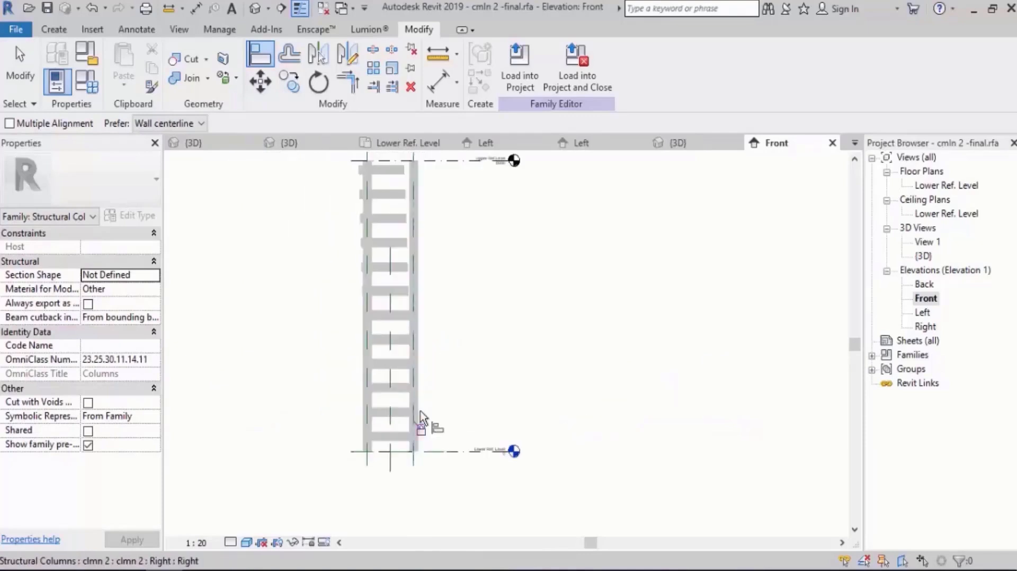
pyautogui.moveTo(420, 165); pyautogui.dragTo(414, 228, button='middle')
pyautogui.scroll(1, 414, 228)
pyautogui.scroll(4, 415, 231)
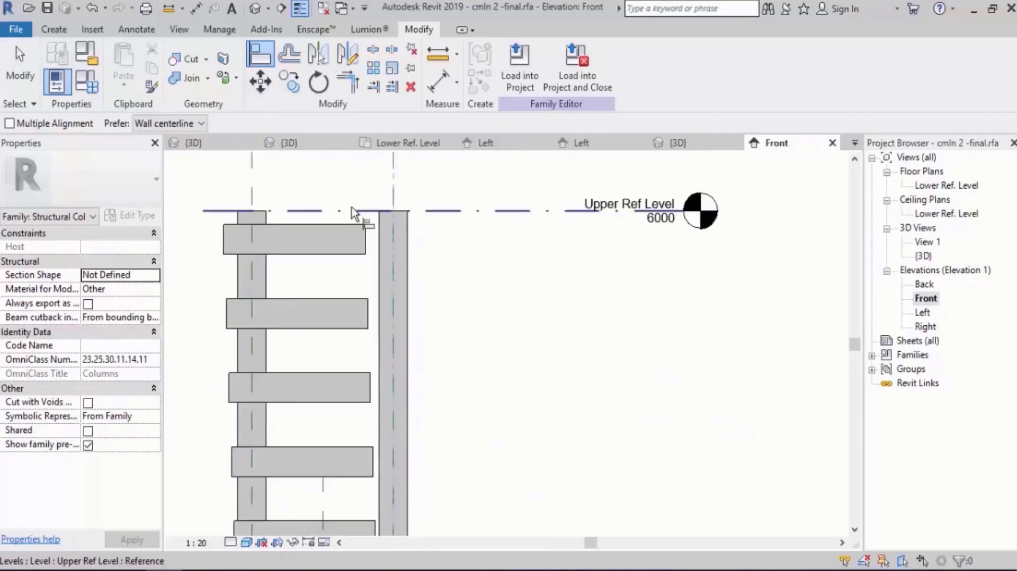
pyautogui.click(373, 234)
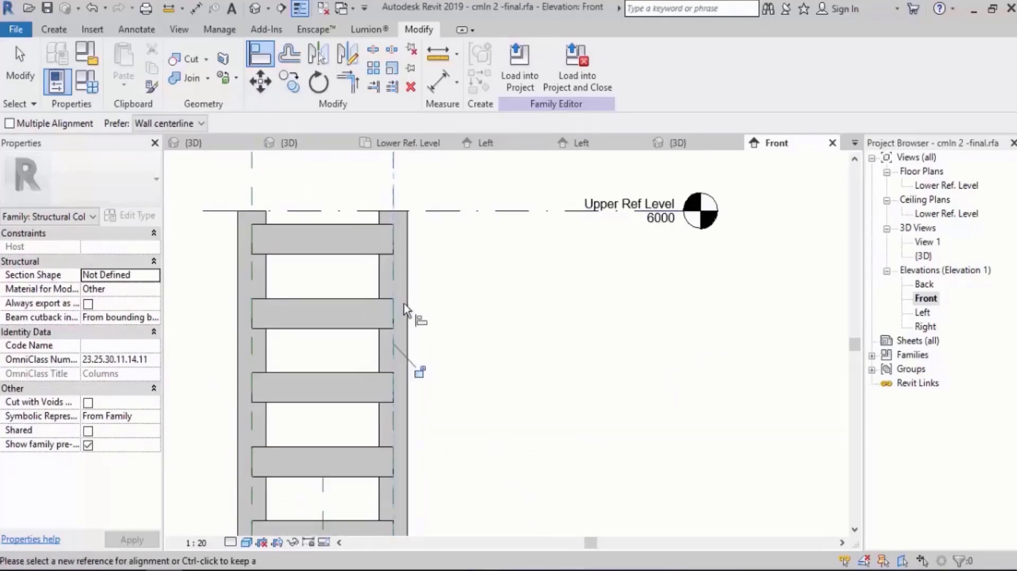
pyautogui.scroll(-2, 474, 259)
pyautogui.press('Escape')
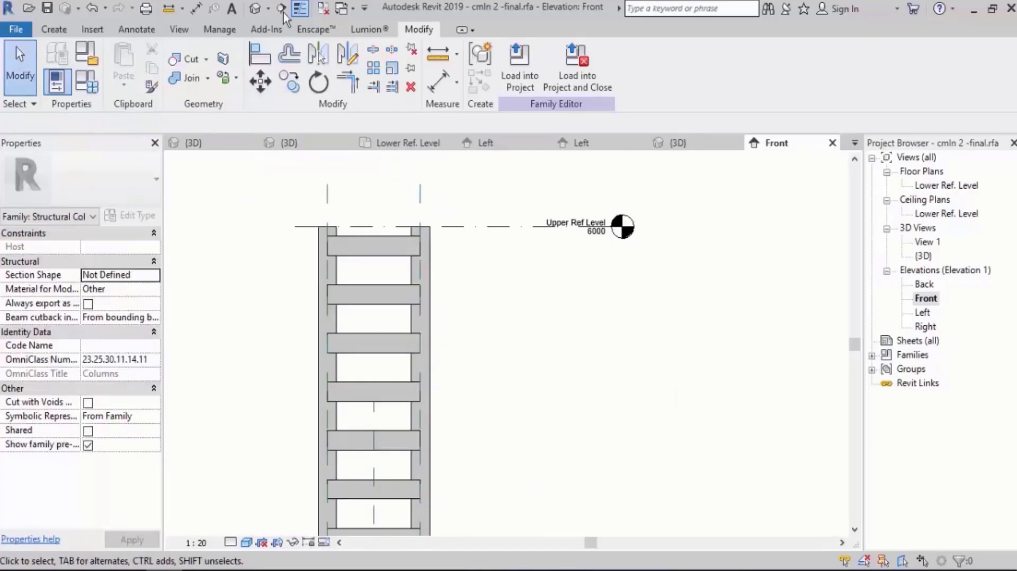
# View the columns in 3D and apply a Dist Between value of 500 mm in the family types.
pyautogui.click(255, 8)
pyautogui.keyDown('shift'); pyautogui.moveTo(416, 324); pyautogui.dragTo(526, 300, button='middle'); pyautogui.keyUp('shift')
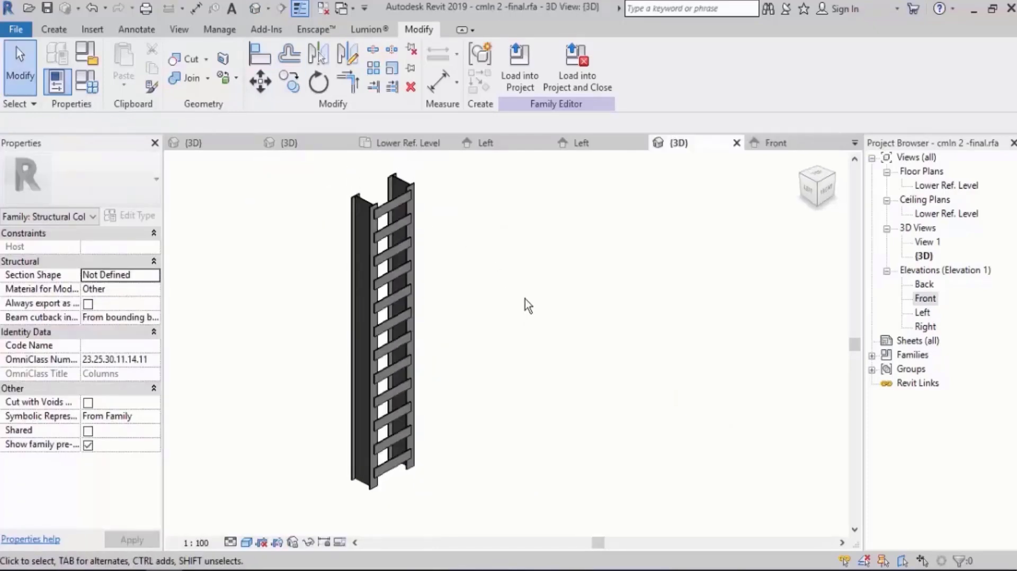
pyautogui.click(85, 83)
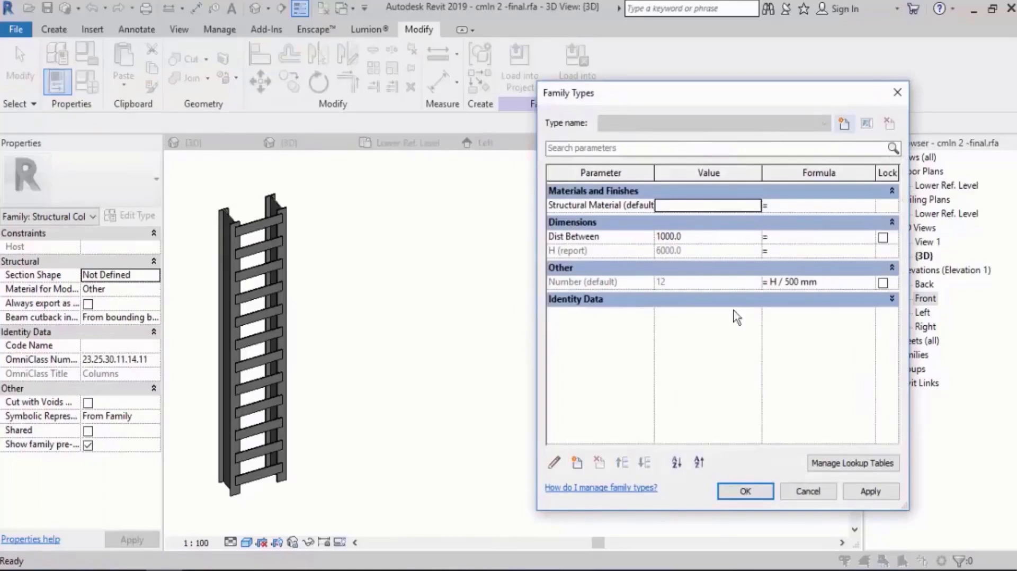
pyautogui.click(707, 236)
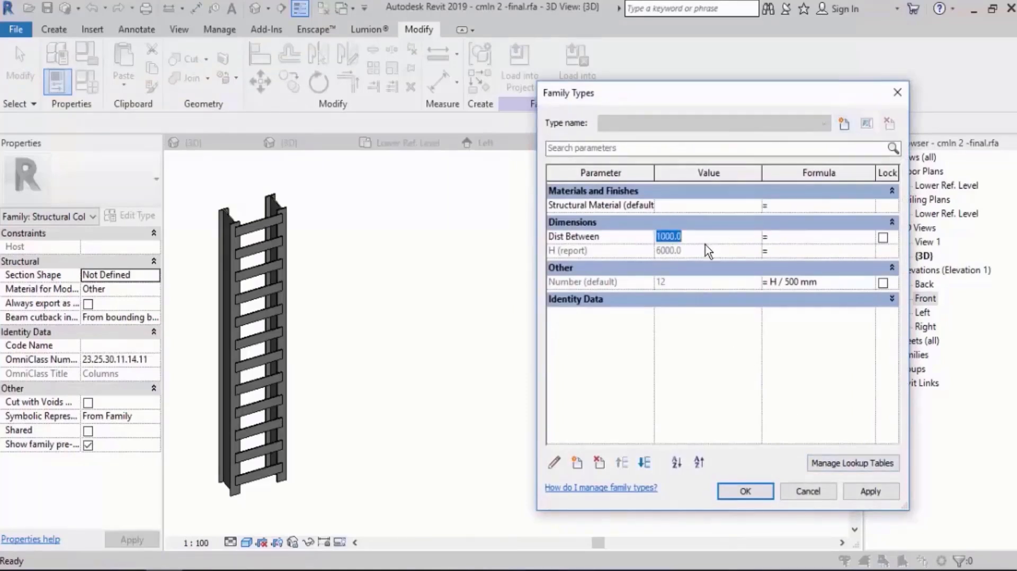
pyautogui.write('5000')
pyautogui.press('BackSpace')
pyautogui.press('Tab')
pyautogui.click(875, 496)
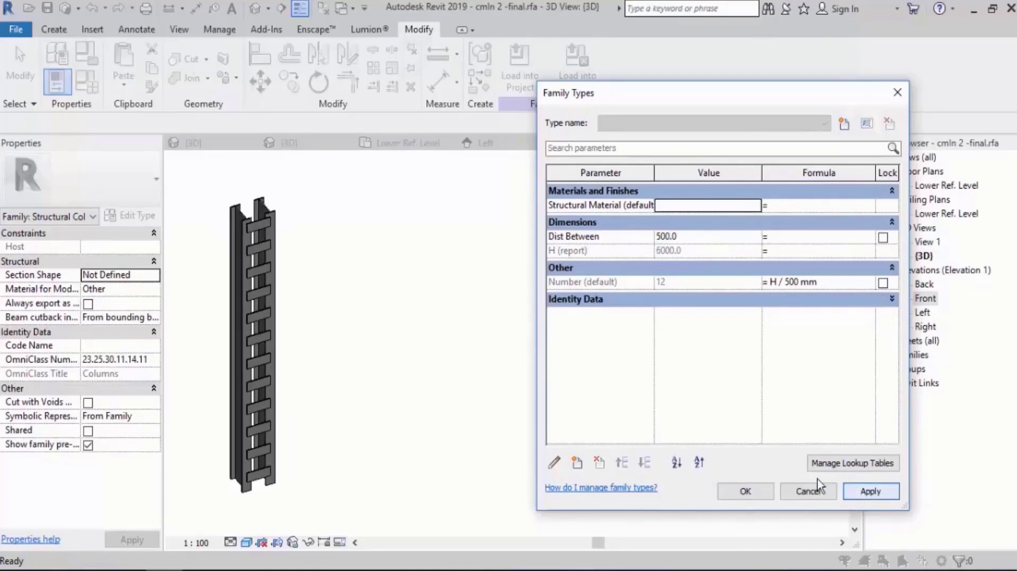
# Apply a Dist Between value of 2000 mm to test the plates at wide column spacing.
pyautogui.click(686, 236)
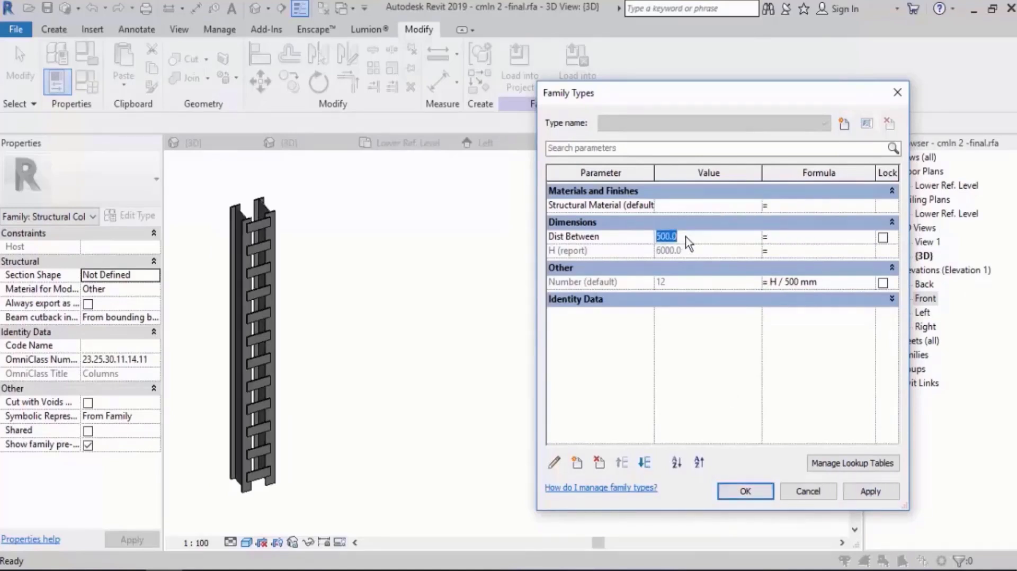
pyautogui.write('2000')
pyautogui.press('Tab')
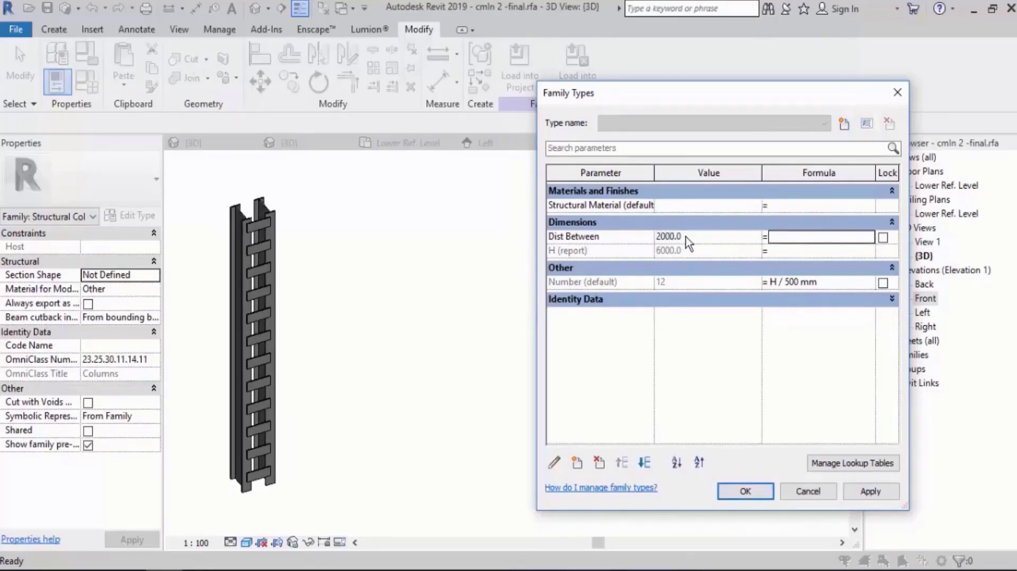
pyautogui.click(857, 493)
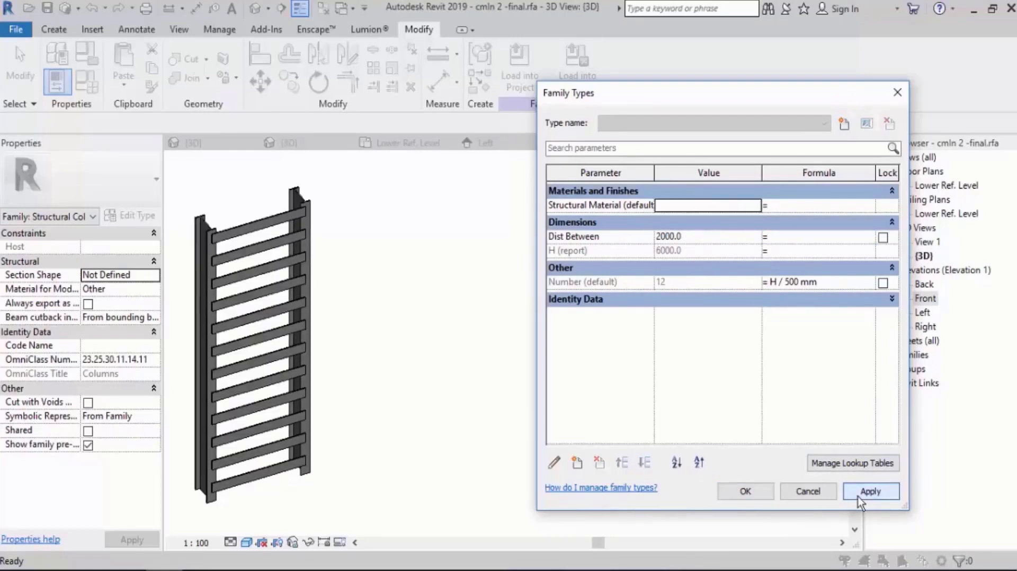
# Set the Dist Between parameter to 300 mm and accept the family types.
pyautogui.click(706, 235)
pyautogui.write('30')
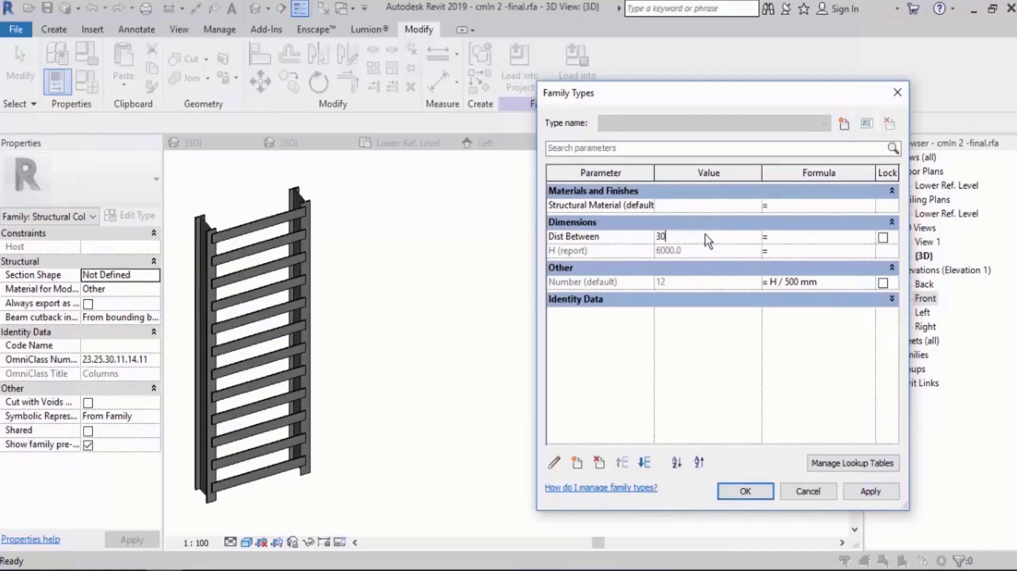
pyautogui.write('0')
pyautogui.press('Tab')
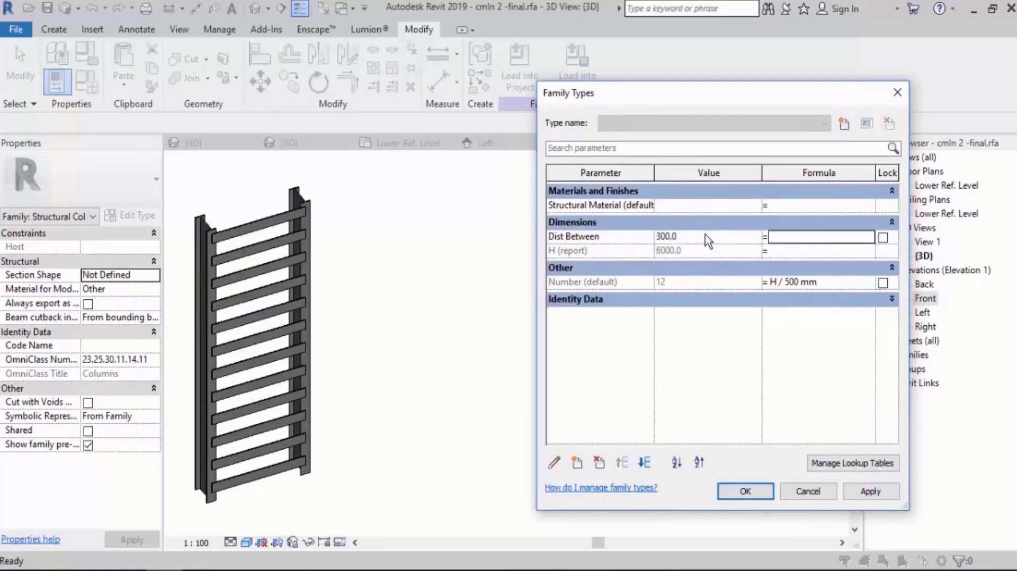
pyautogui.click(871, 493)
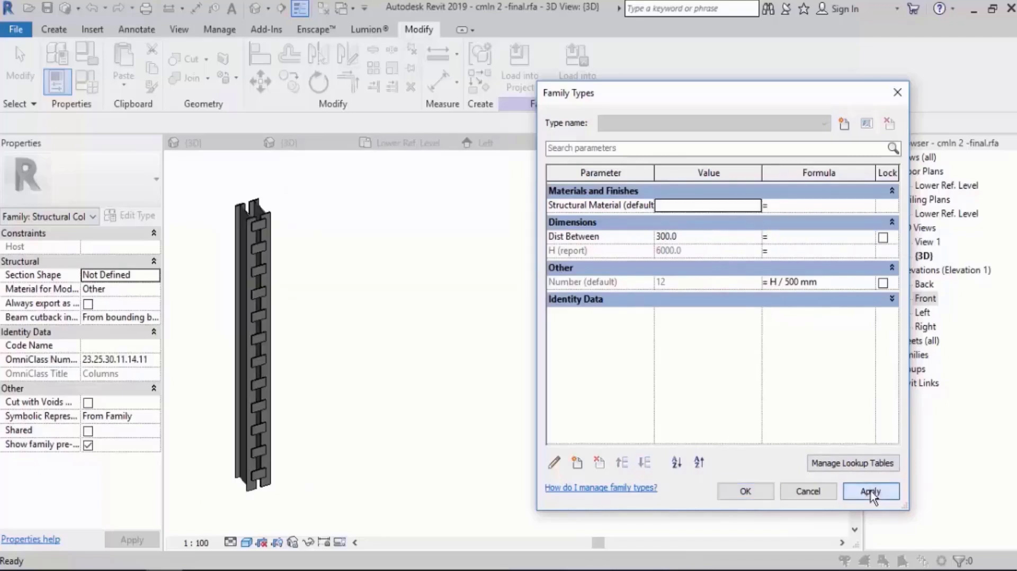
pyautogui.click(746, 491)
# Set the Upper Ref Level's elevation to 3000 mm in the Front elevation and check the plate array.
pyautogui.doubleClick(925, 300)
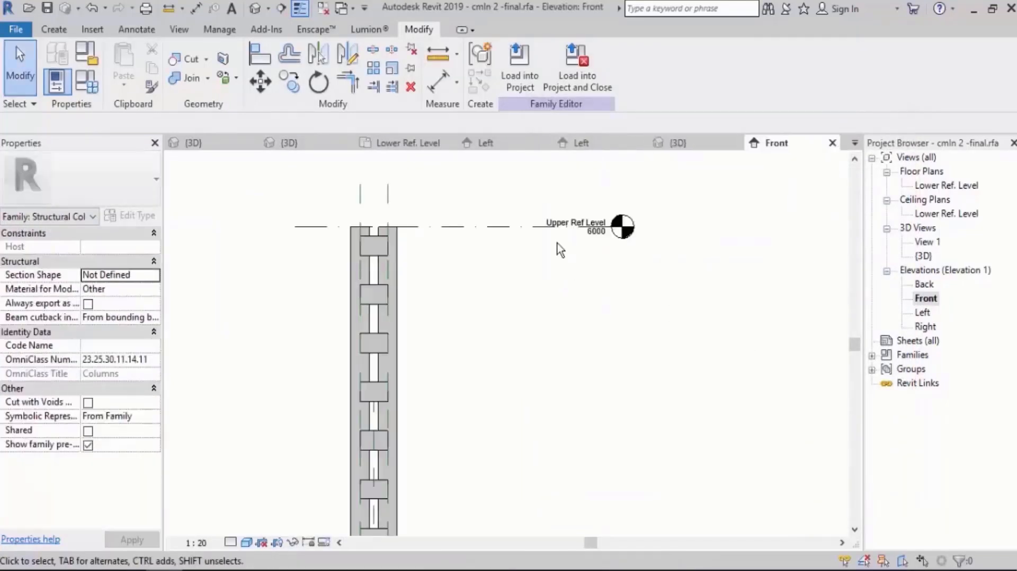
pyautogui.click(596, 240)
pyautogui.click(596, 240)
pyautogui.write('3000')
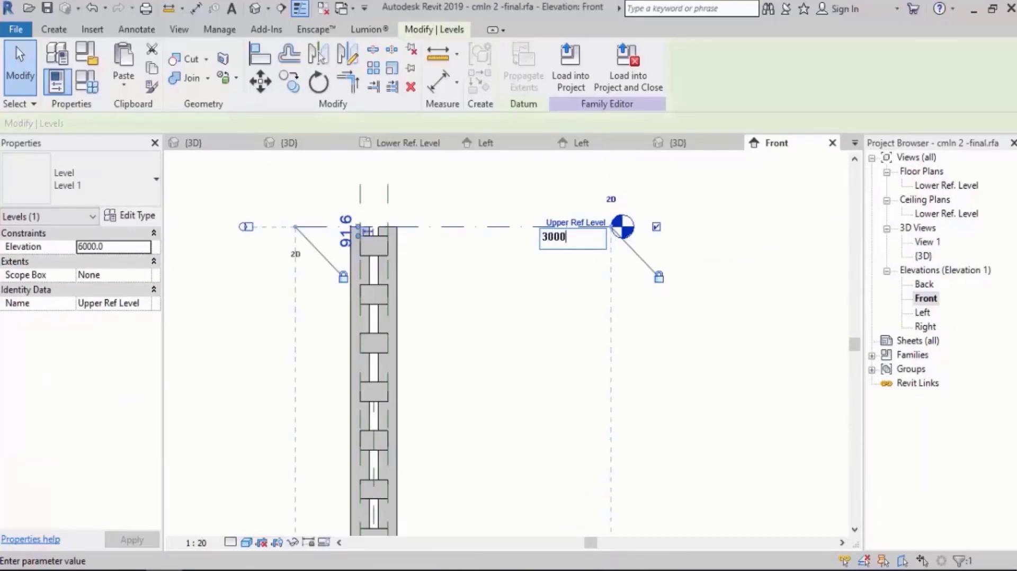
pyautogui.click(734, 305)
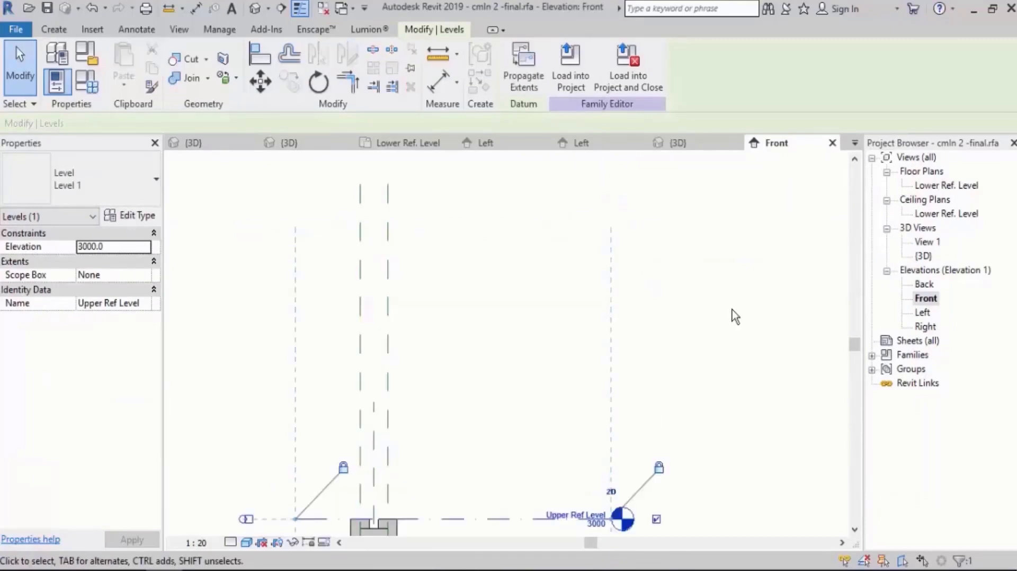
pyautogui.click(731, 309)
pyautogui.scroll(-3, 594, 214)
pyautogui.scroll(3, 547, 373)
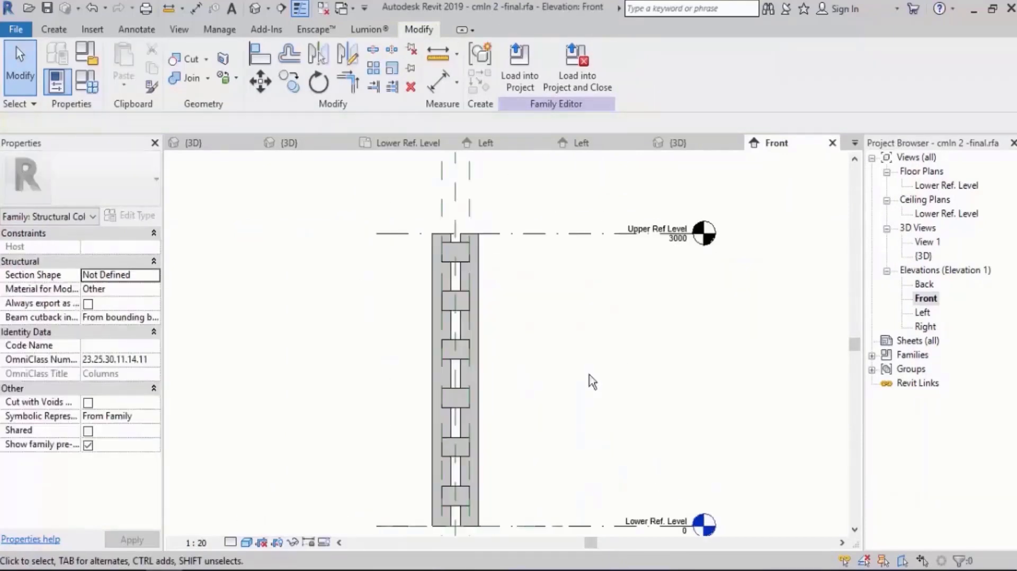
# Set the Upper Ref Level's elevation to 10000 mm and check the plate array over the full column height.
pyautogui.click(675, 248)
pyautogui.click(675, 260)
pyautogui.click(674, 240)
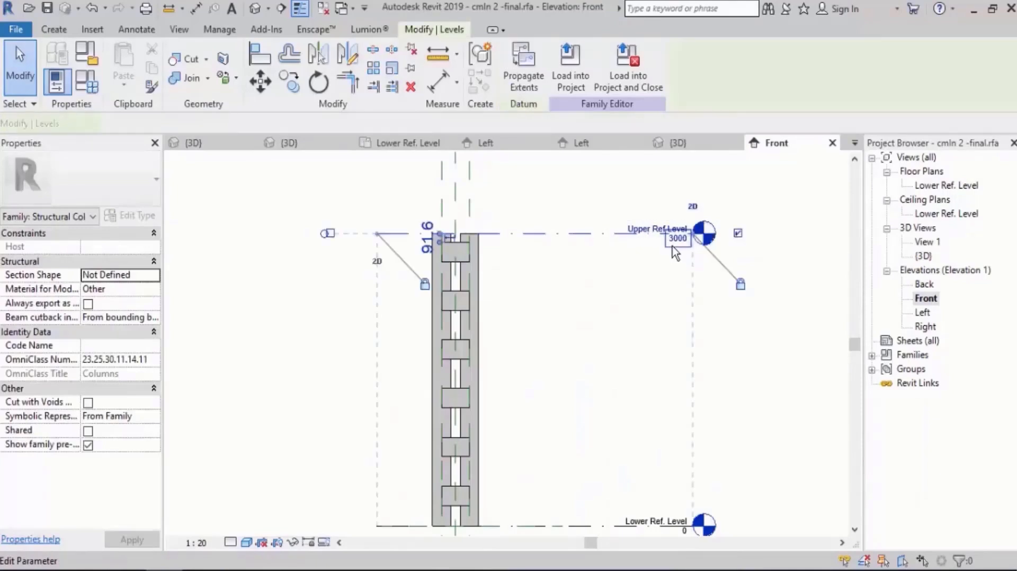
pyautogui.click(672, 244)
pyautogui.write('100')
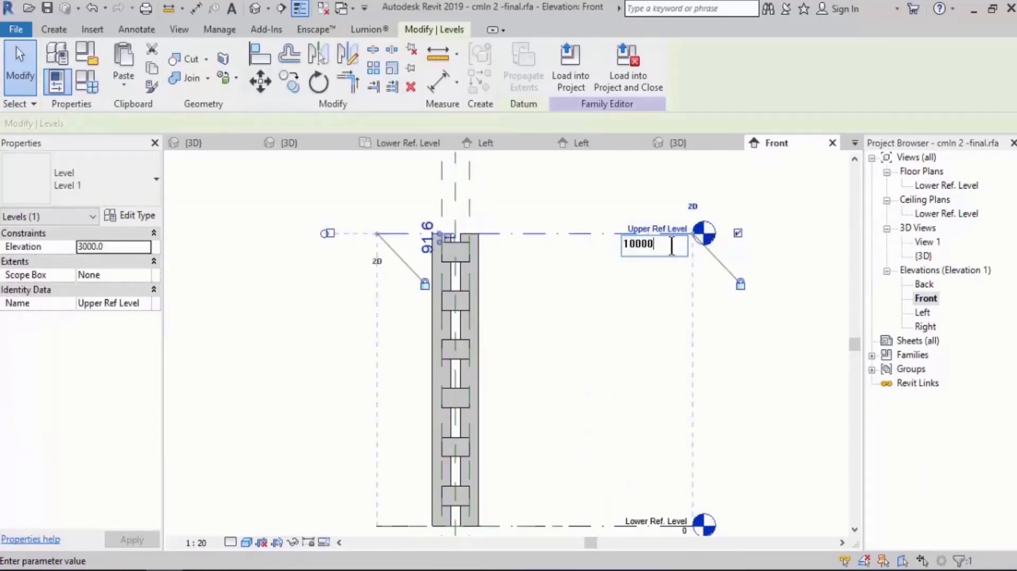
pyautogui.press('Return')
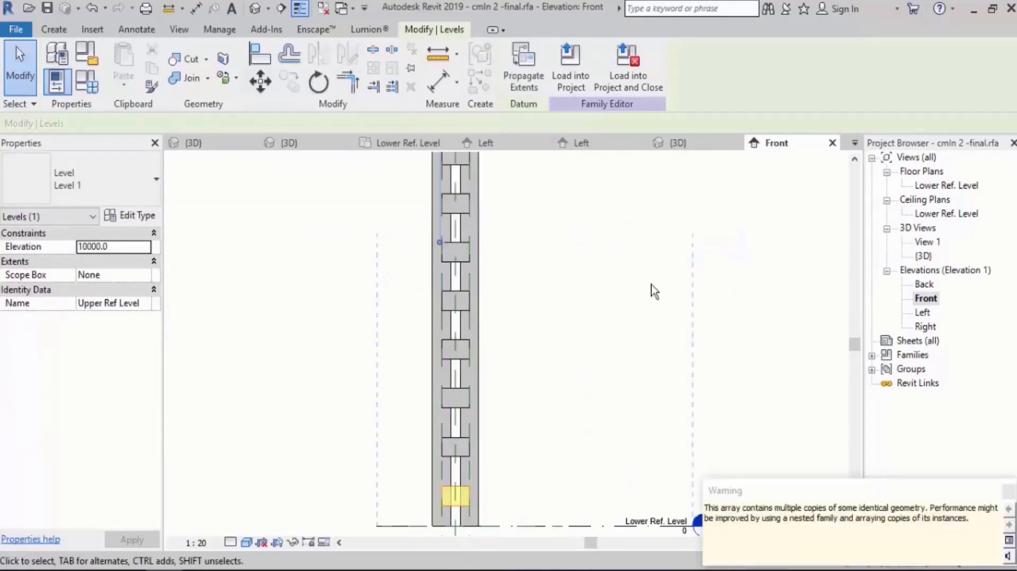
pyautogui.click(547, 422)
pyautogui.scroll(-4, 547, 422)
pyautogui.moveTo(627, 318); pyautogui.dragTo(587, 337, button='middle')
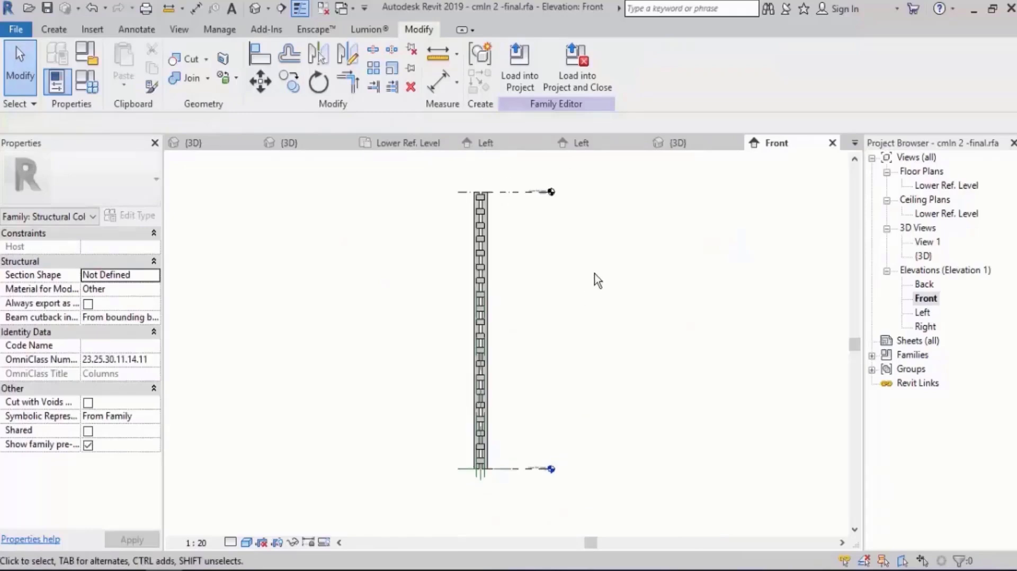
# Check the tall twin column in 3D and load the family into the open project.
pyautogui.click(254, 8)
pyautogui.scroll(-4, 491, 322)
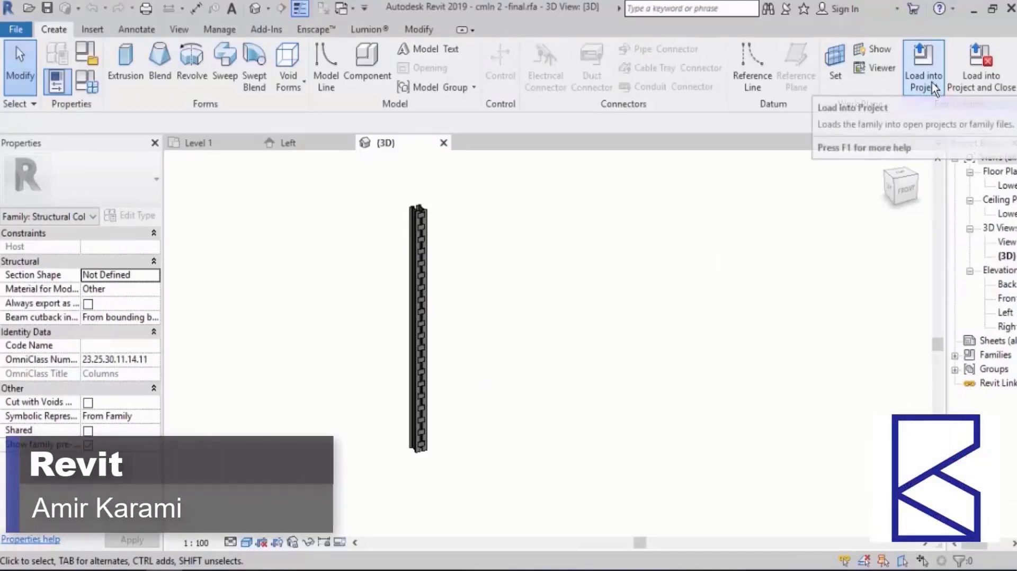
pyautogui.click(923, 69)
pyautogui.click(477, 409)
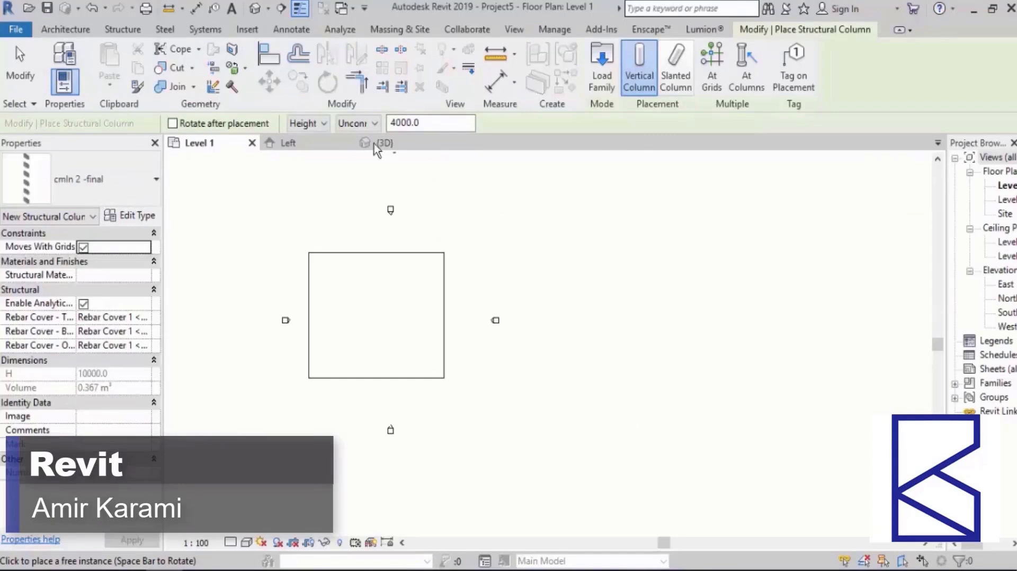
# Place one vertical cmln 2 -final structural column on the floor slab in the project's 3D view.
pyautogui.click(255, 8)
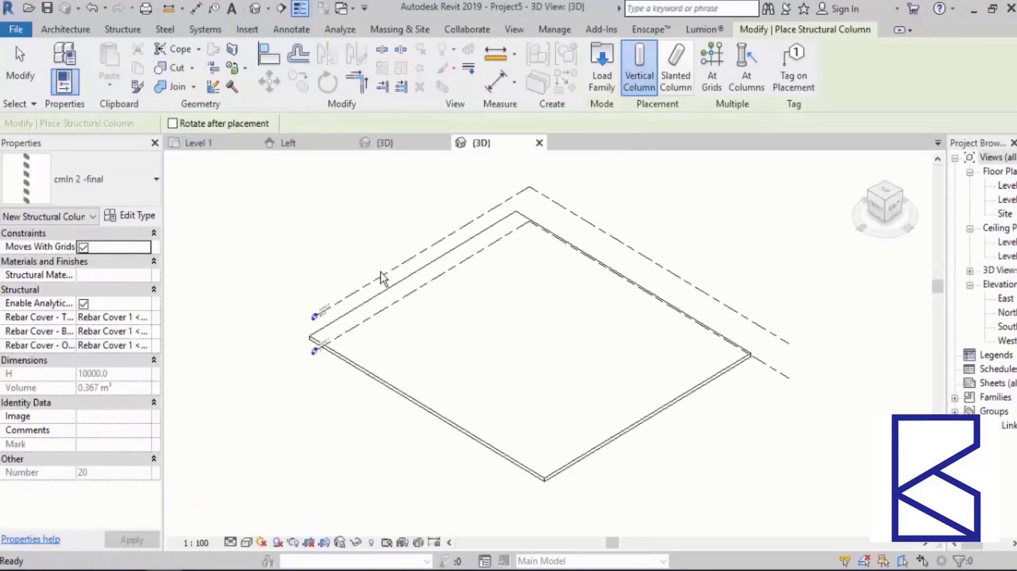
pyautogui.scroll(2, 431, 351)
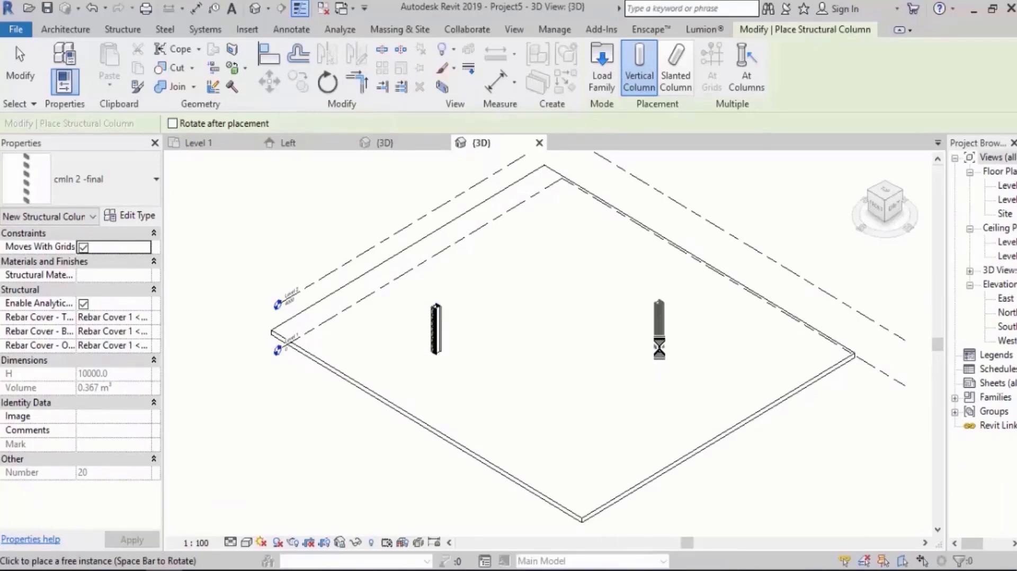
pyautogui.moveTo(709, 352); pyautogui.dragTo(569, 338, button='middle')
pyautogui.press('Escape')
pyautogui.press('Escape')
# Open the project's South elevation, set it to shaded display and check the placed twin column against the levels.
pyautogui.moveTo(790, 291); pyautogui.dragTo(749, 403)
pyautogui.click(749, 402)
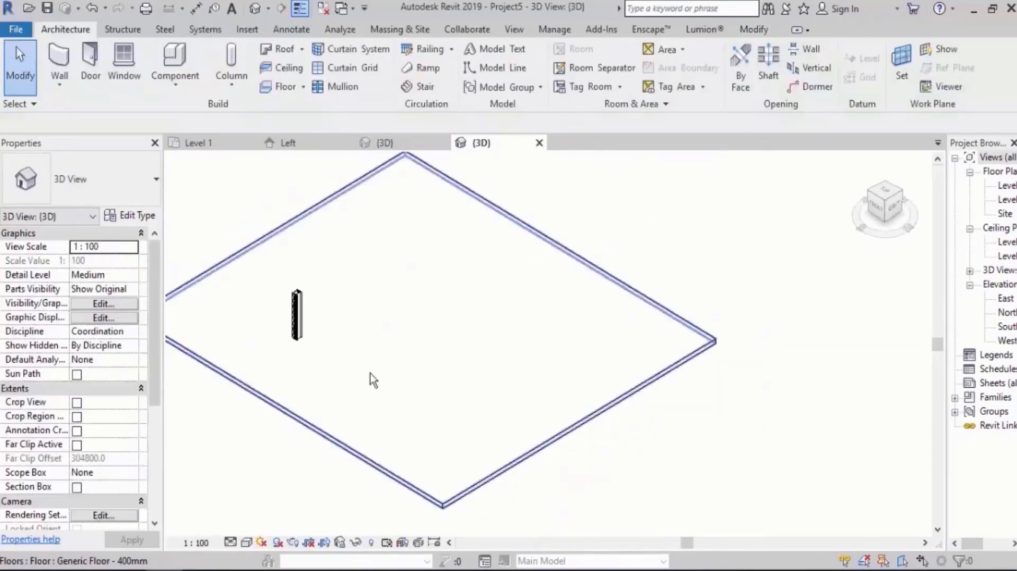
pyautogui.keyDown('shift'); pyautogui.moveTo(371, 374); pyautogui.dragTo(1006, 349, button='middle'); pyautogui.keyUp('shift')
pyautogui.doubleClick(1004, 327)
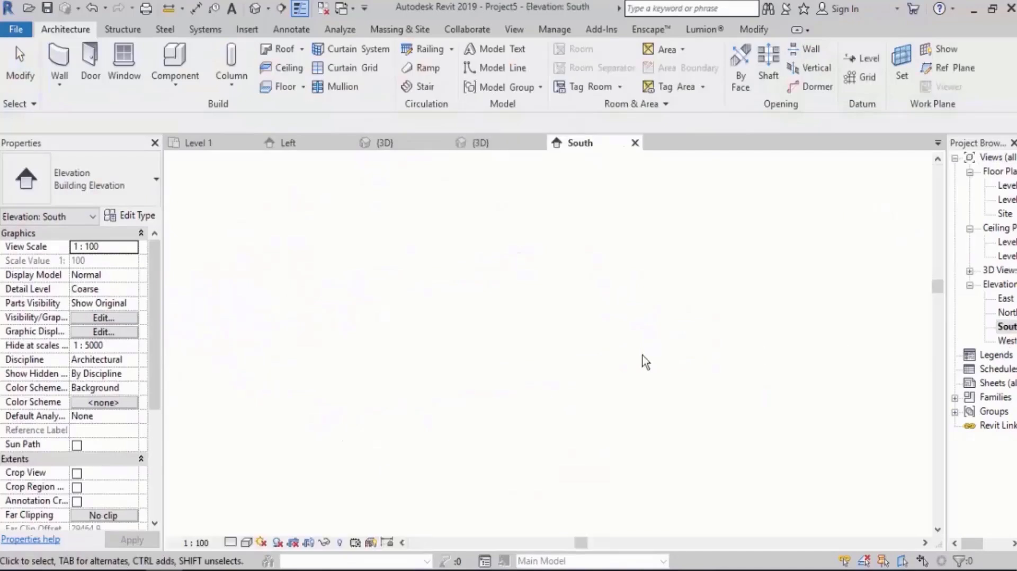
pyautogui.scroll(3, 407, 394)
pyautogui.scroll(2, 350, 244)
pyautogui.press('s')
pyautogui.press('d')
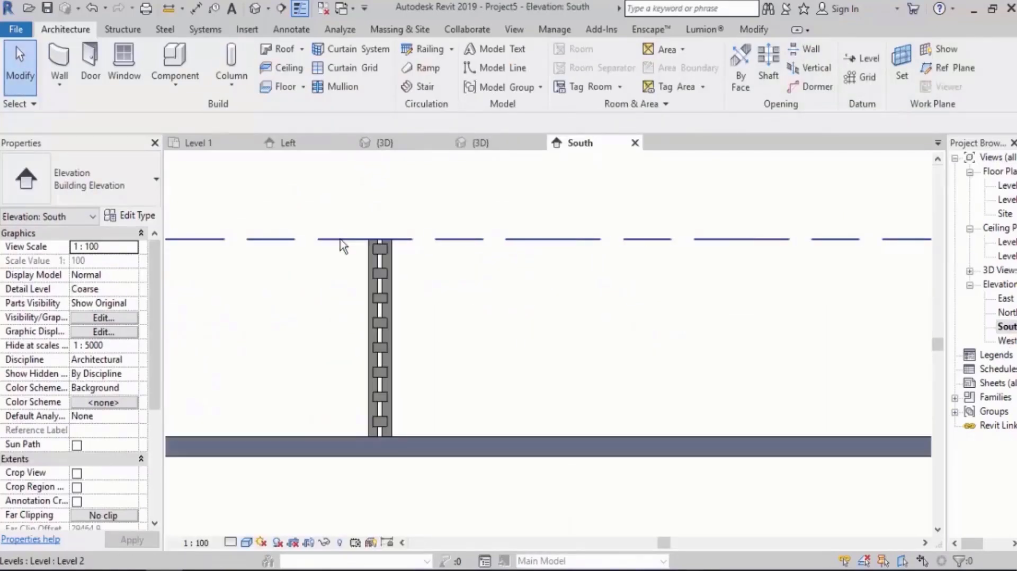
pyautogui.moveTo(413, 365); pyautogui.dragTo(454, 353, button='middle')
pyautogui.scroll(2, 506, 321)
pyautogui.moveTo(506, 321); pyautogui.dragTo(429, 336, button='middle')
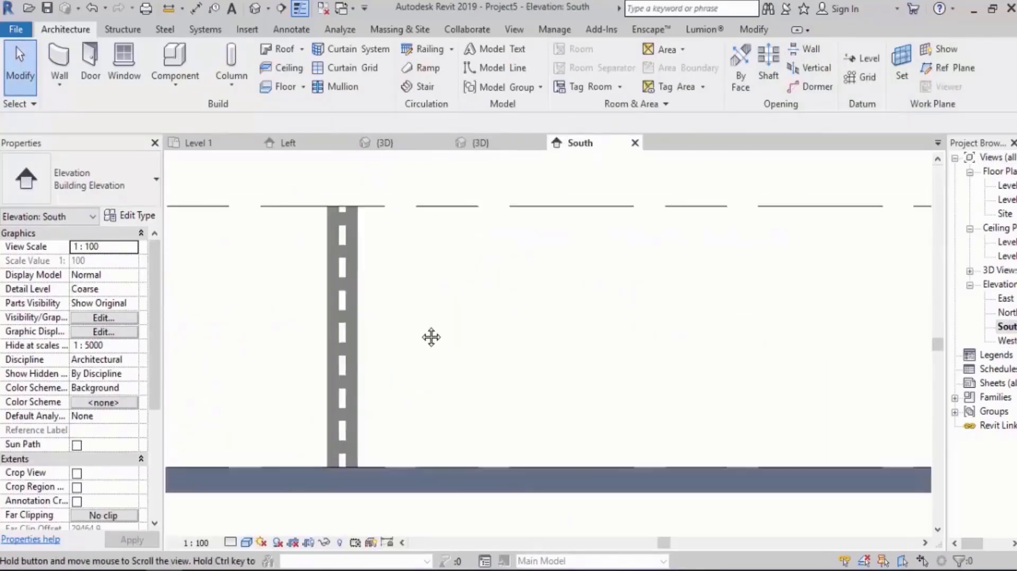
# Set the placed twin column type's Dist Between to 400 mm and apply the change.
pyautogui.click(352, 324)
pyautogui.moveTo(544, 324); pyautogui.dragTo(485, 320, button='middle')
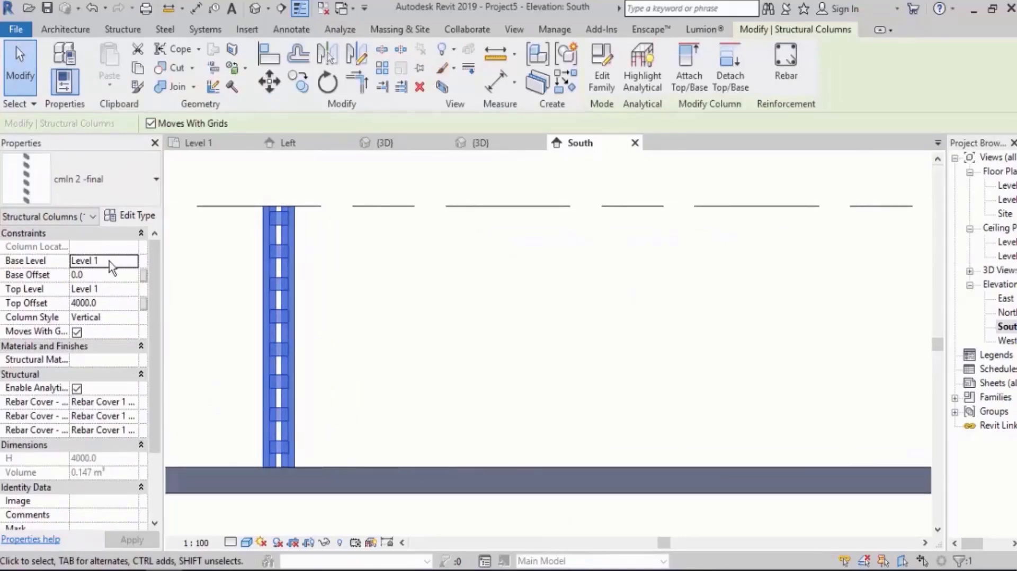
pyautogui.click(129, 217)
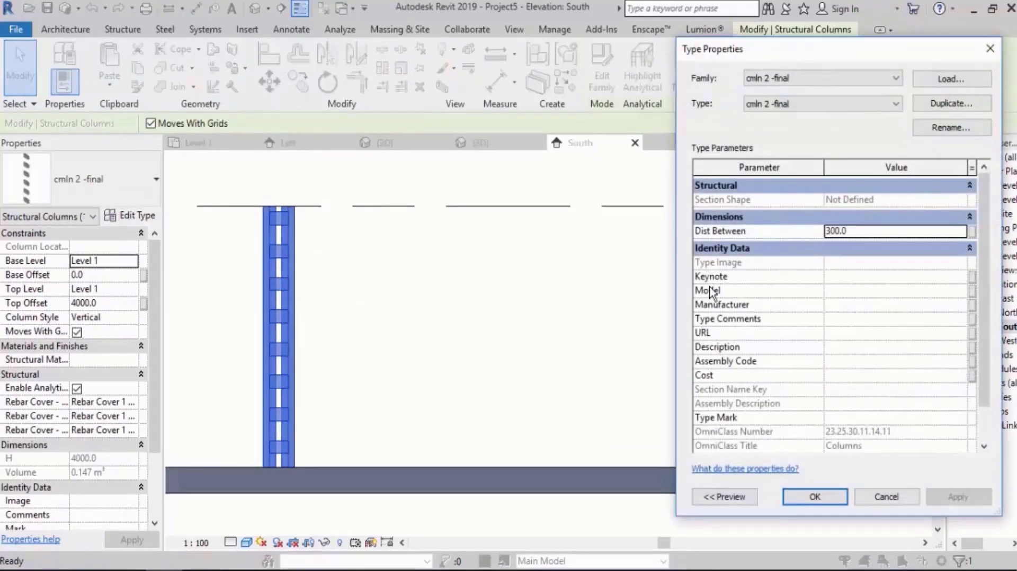
pyautogui.moveTo(985, 298); pyautogui.dragTo(986, 353)
pyautogui.click(882, 232)
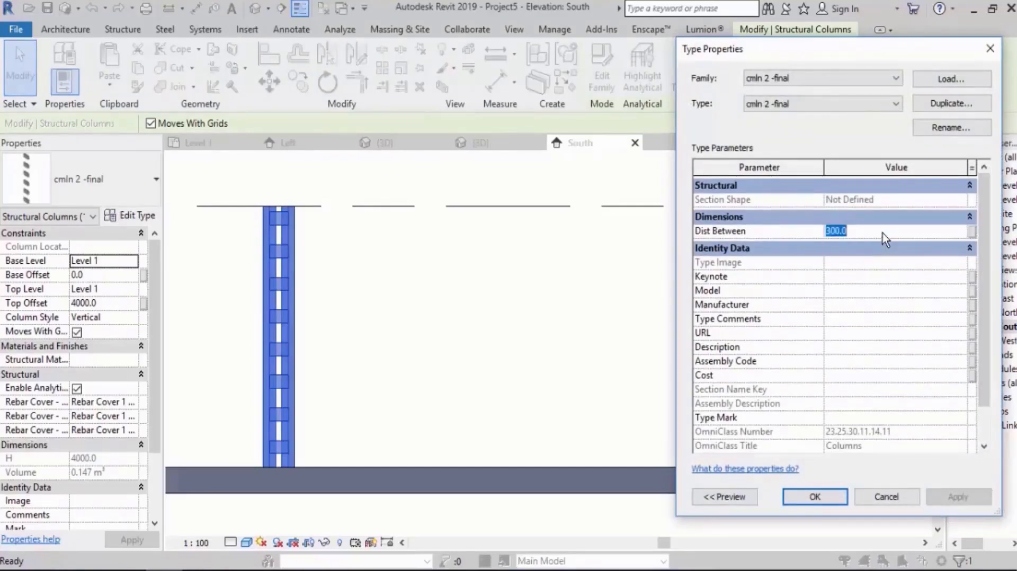
pyautogui.write('400.0')
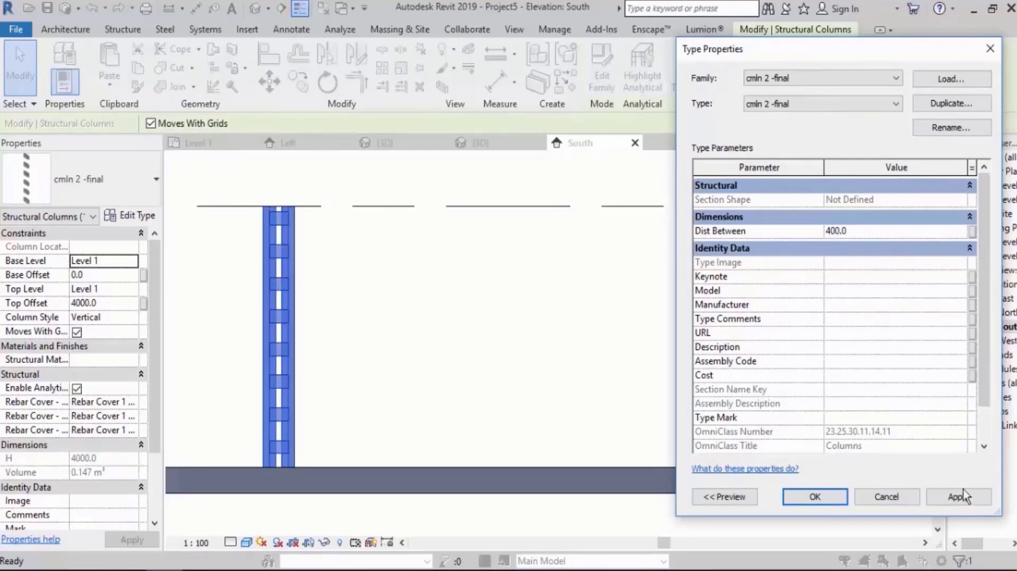
pyautogui.click(963, 497)
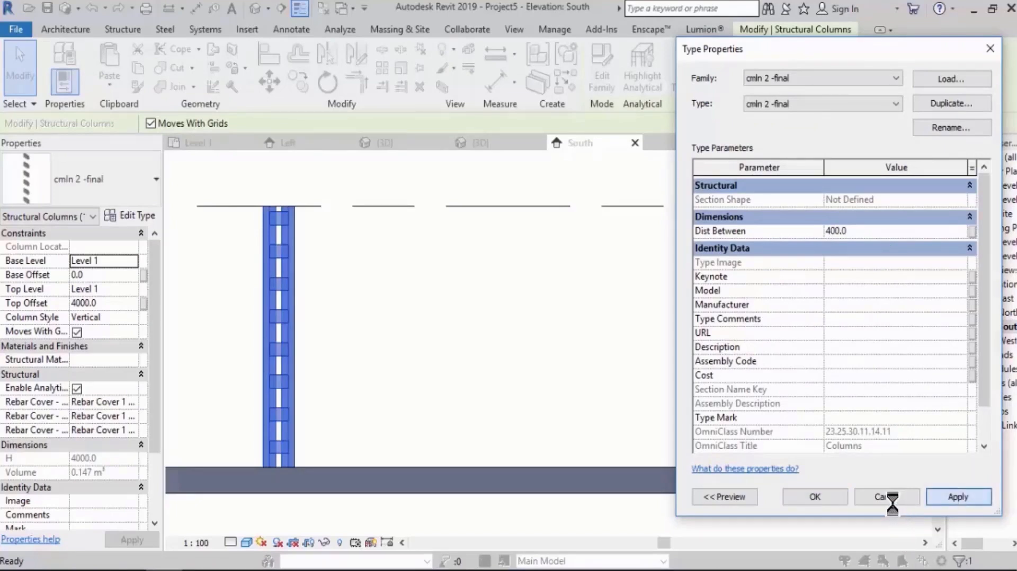
pyautogui.click(825, 496)
pyautogui.click(566, 303)
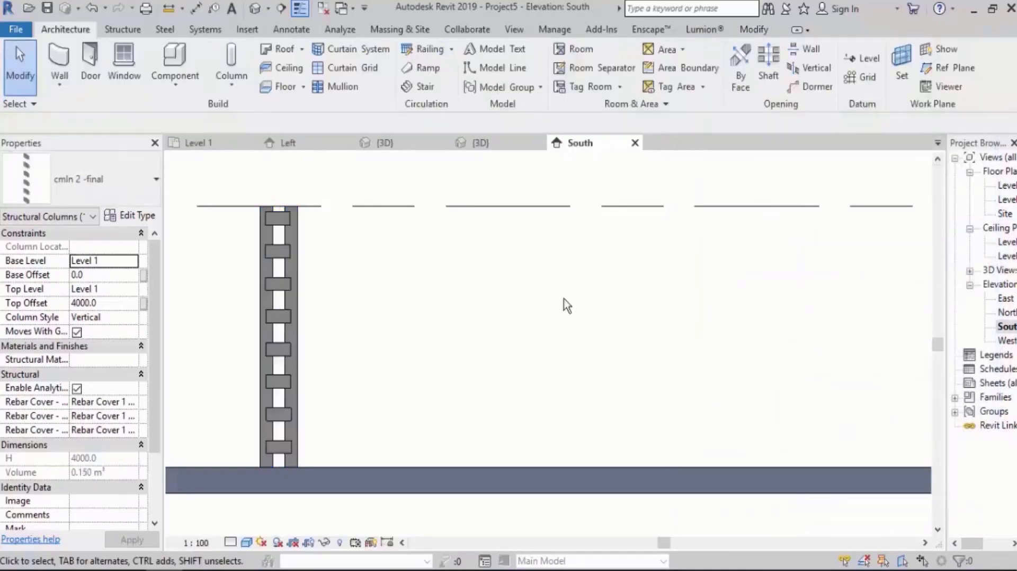
# Inspect the widened twin column and its joining plates up close in the project's 3D view.
pyautogui.scroll(-2, 549, 287)
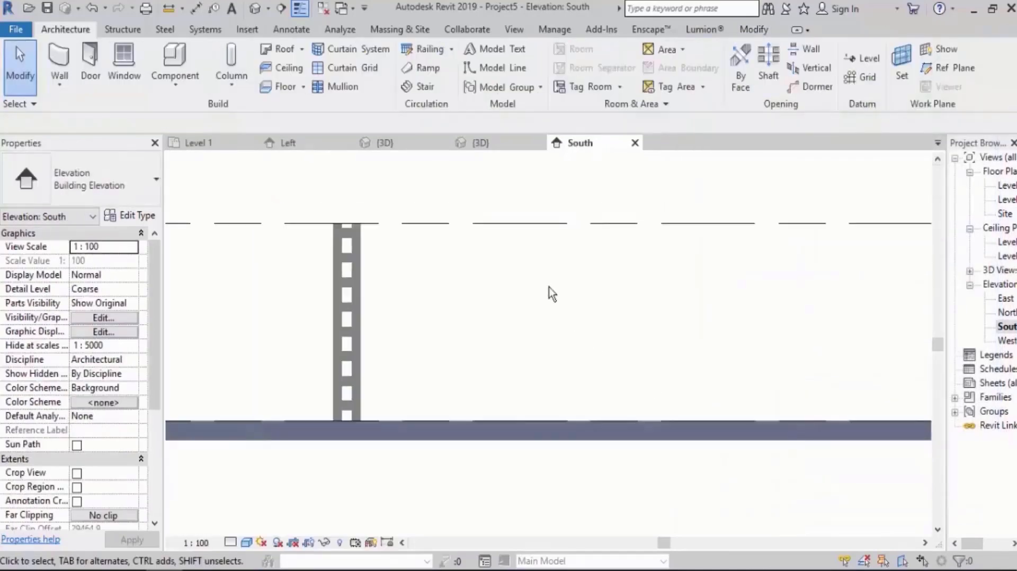
pyautogui.click(256, 9)
pyautogui.keyDown('shift'); pyautogui.moveTo(468, 281); pyautogui.dragTo(450, 363, button='middle'); pyautogui.keyUp('shift')
pyautogui.scroll(6, 403, 374)
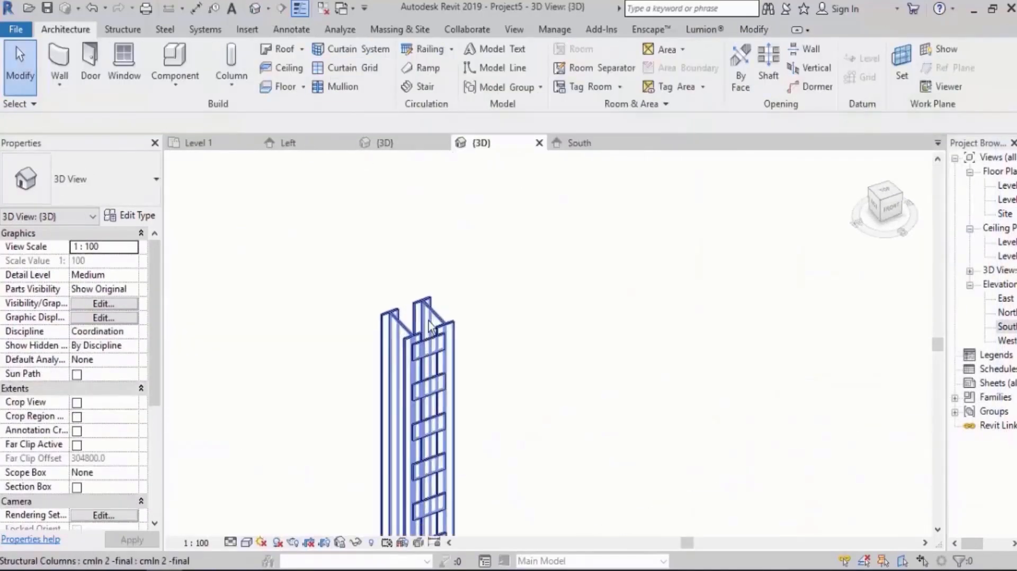
pyautogui.scroll(3, 535, 370)
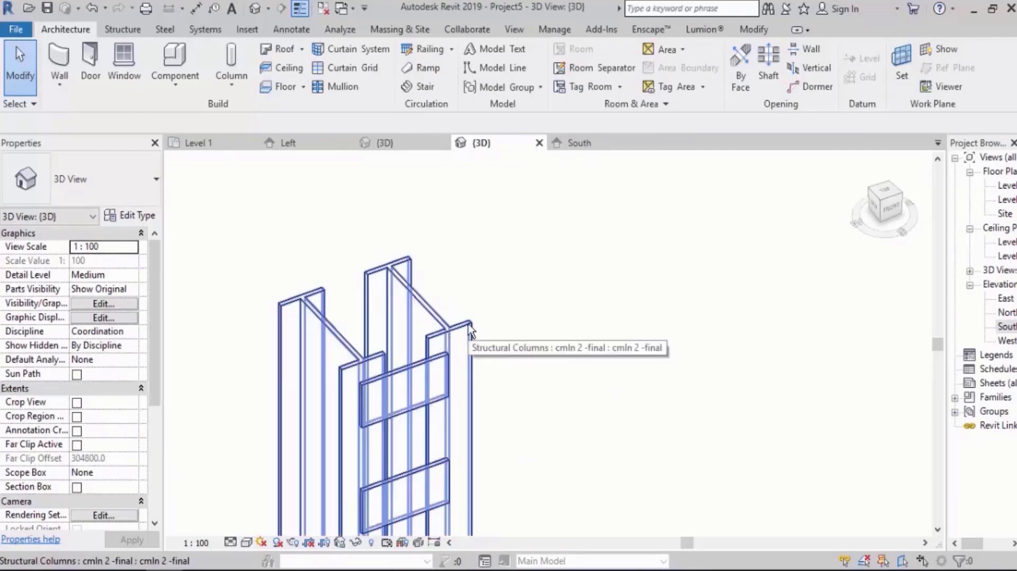
pyautogui.scroll(-6, 452, 239)
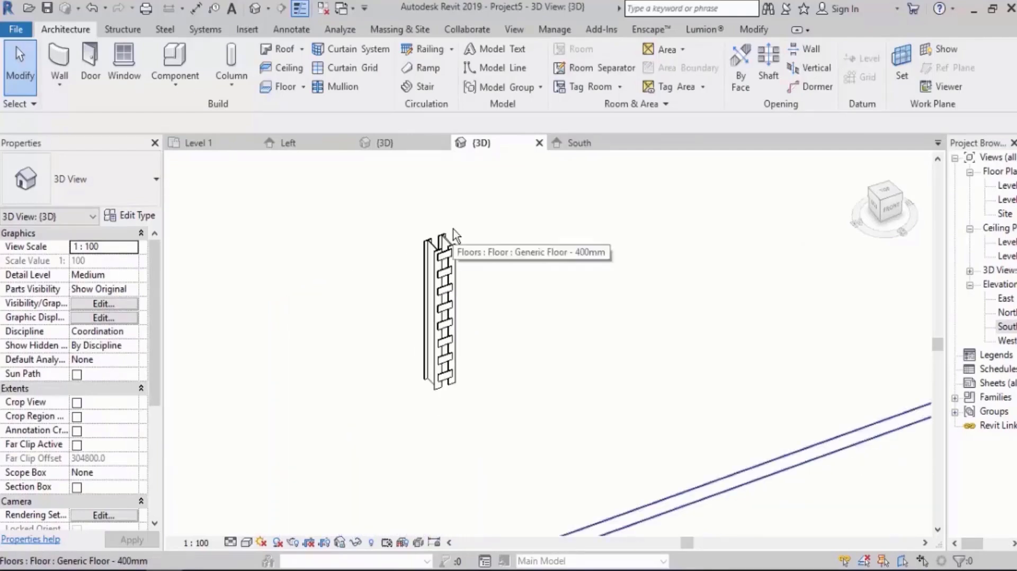
pyautogui.scroll(-4, 370, 335)
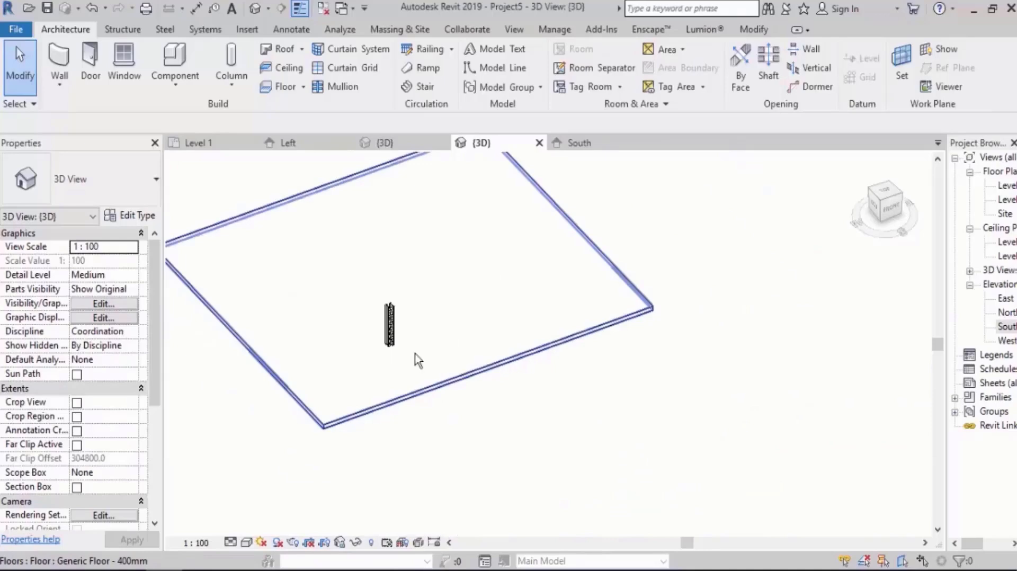
# Open the placed column's family for editing and review its family type parameters.
pyautogui.click(390, 329)
pyautogui.click(598, 75)
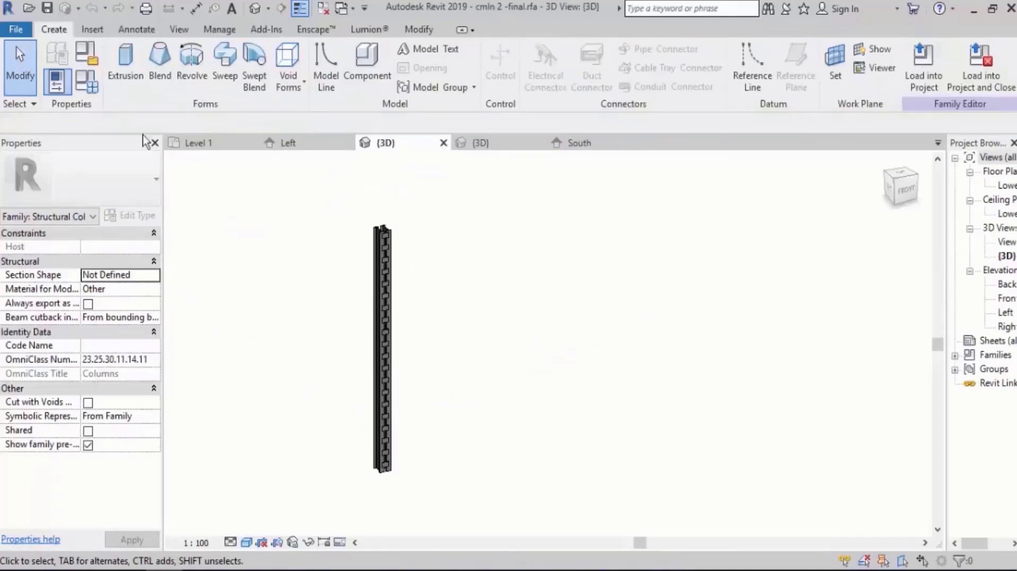
pyautogui.click(94, 89)
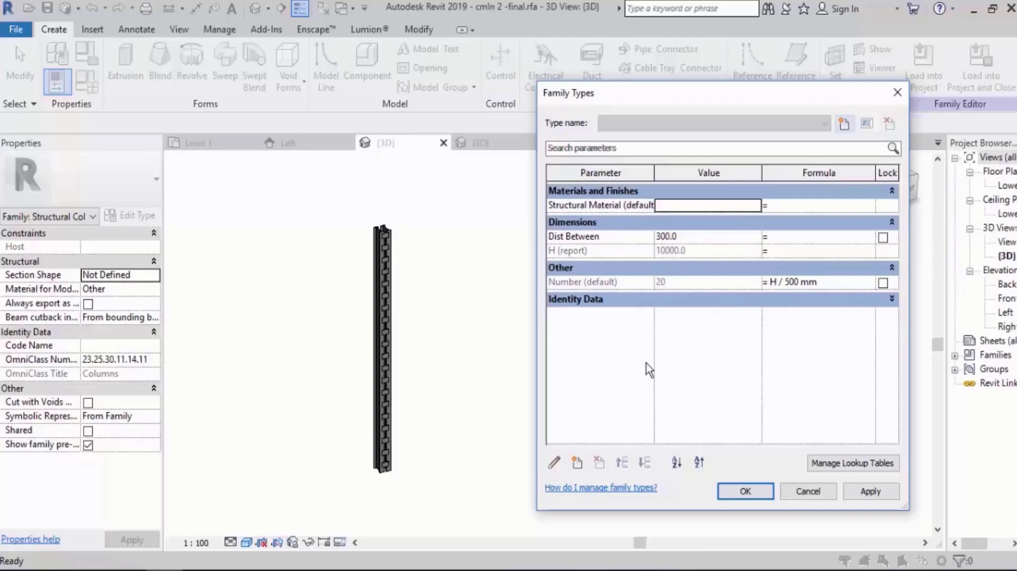
pyautogui.press('Return')
# Review the type properties of the nested clmn 2 column, including T1, T2, Depth and Width.
pyautogui.scroll(5, 370, 180)
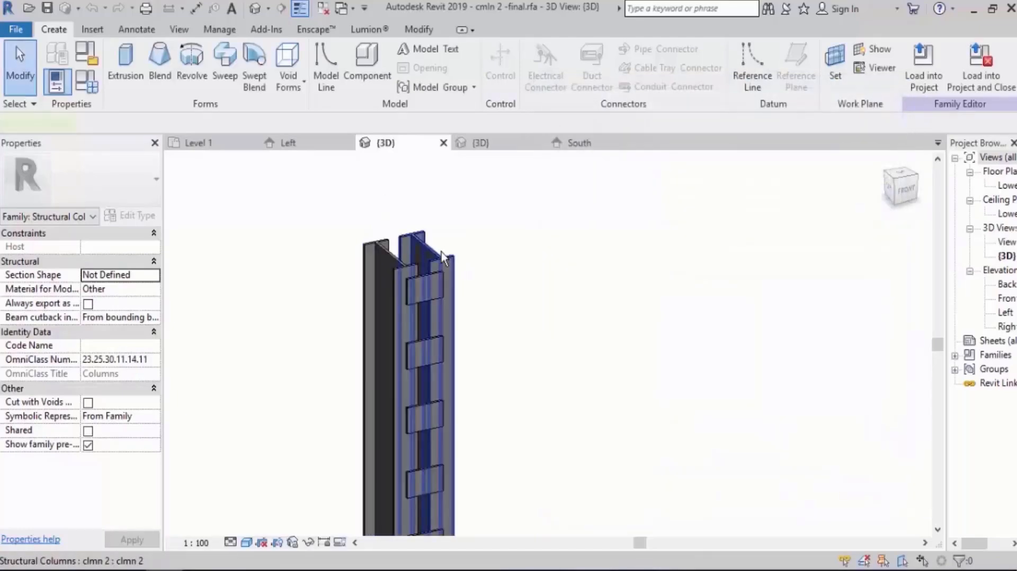
pyautogui.click(442, 253)
pyautogui.click(130, 219)
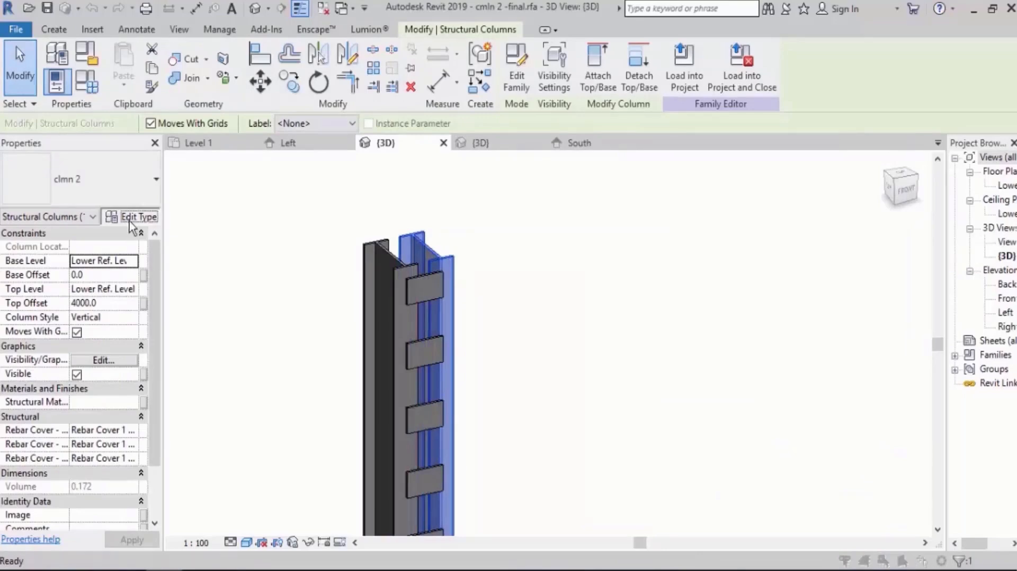
pyautogui.scroll(-3, 989, 325)
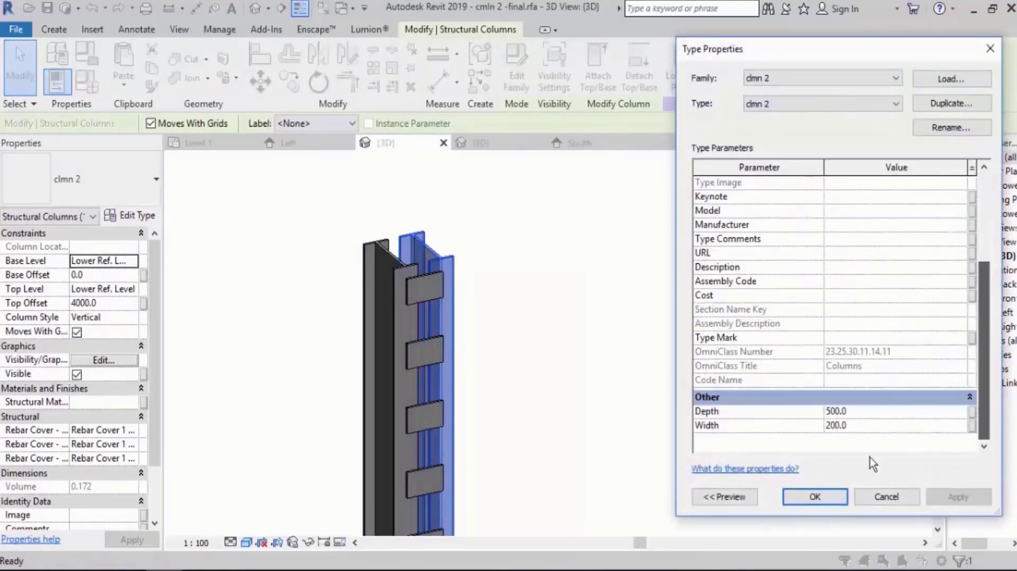
pyautogui.scroll(3, 1003, 341)
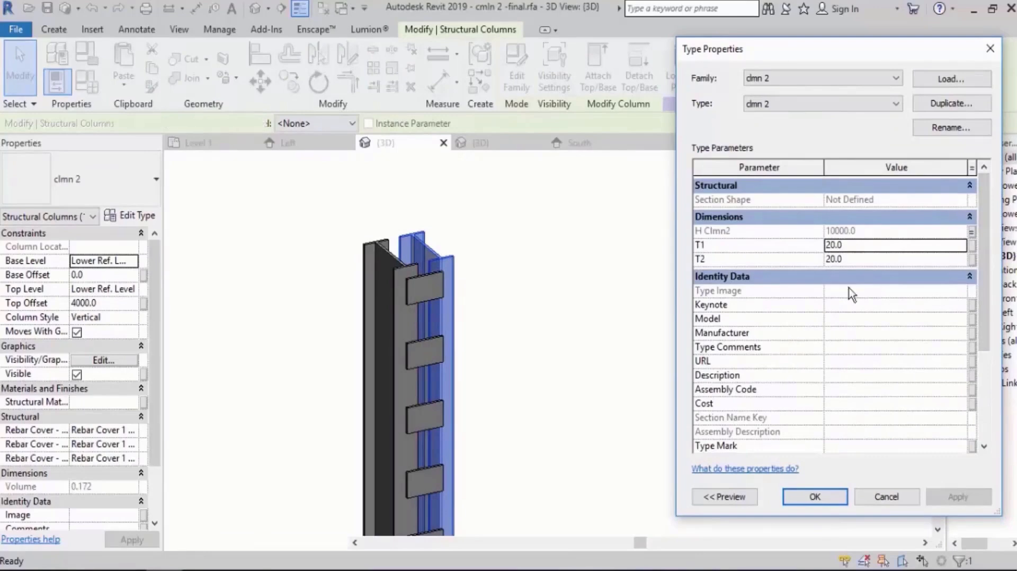
pyautogui.press('Escape')
pyautogui.press('Escape')
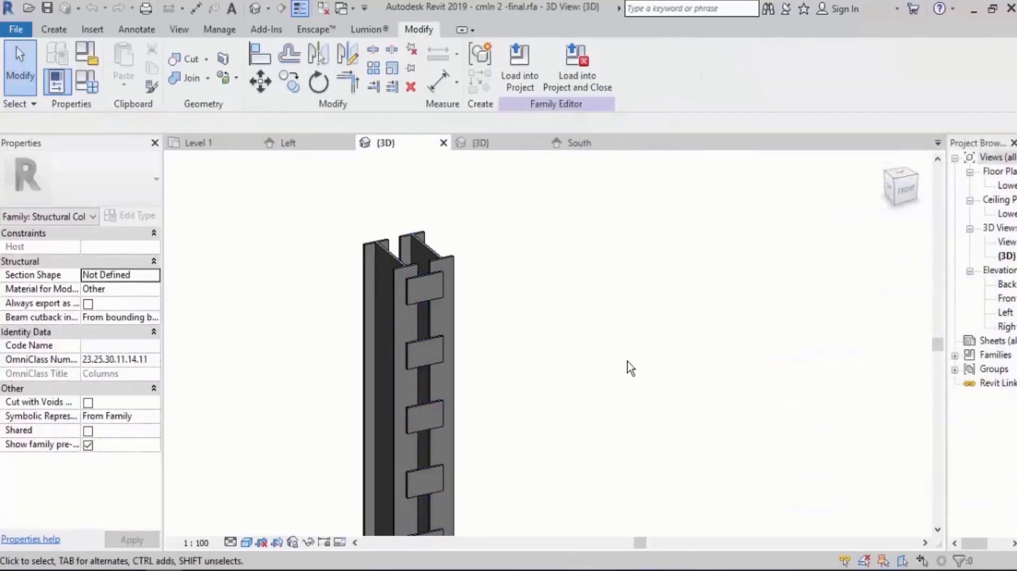
# Compare the nested clmn 2 column's parameters with the host family's own type parameters.
pyautogui.click(447, 266)
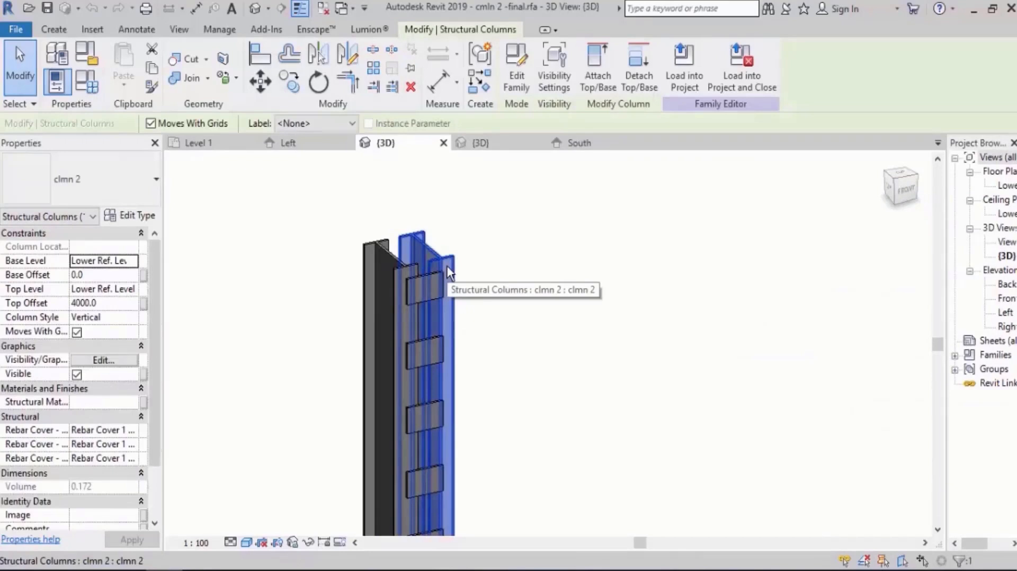
pyautogui.click(87, 81)
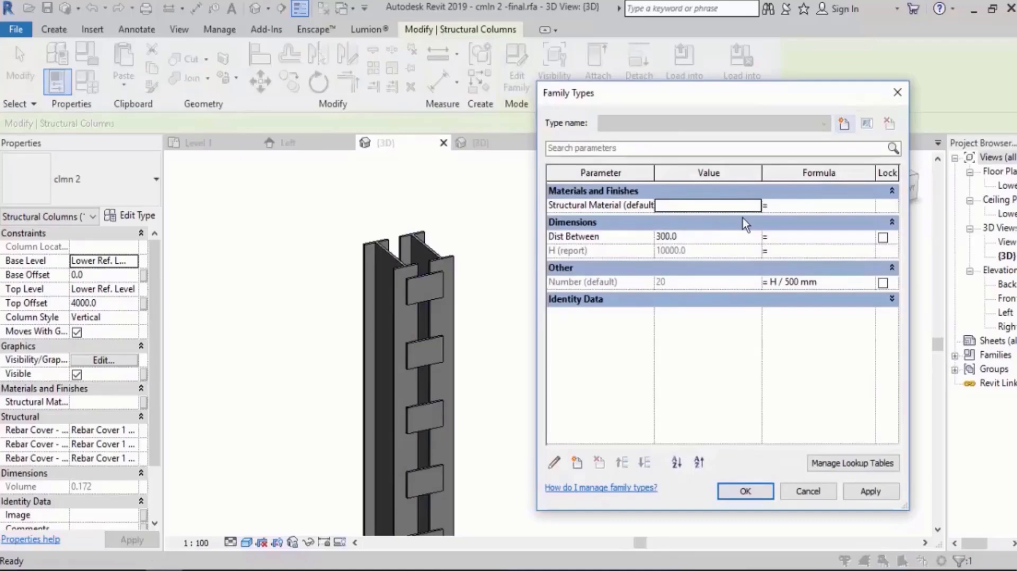
pyautogui.press('Escape')
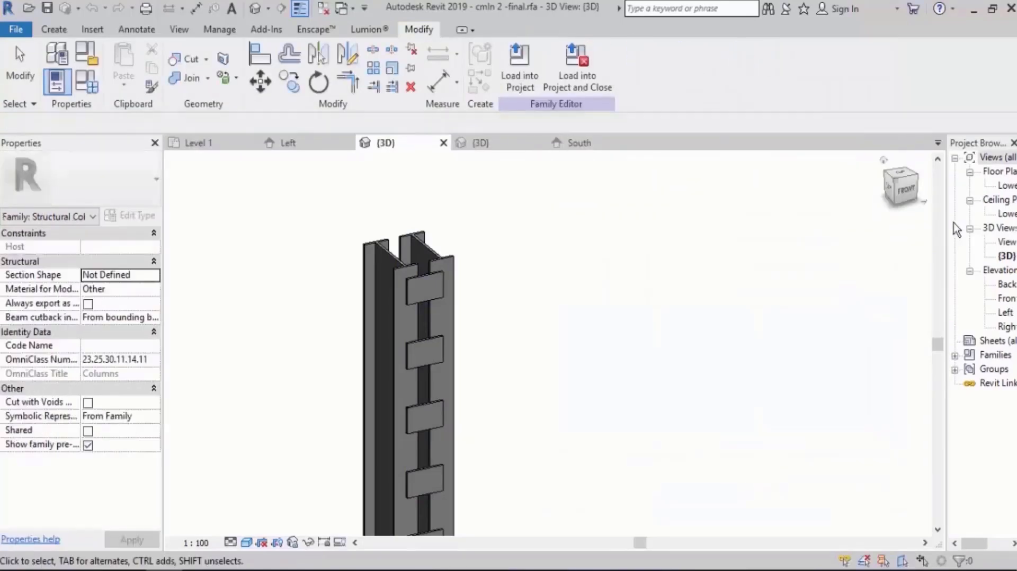
# Draw a symbolic-line rectangle about 1220 by 1020 mm beside the column section in the Lower Ref. Level plan.
pyautogui.click(1013, 186)
pyautogui.doubleClick(1012, 186)
pyautogui.moveTo(659, 289); pyautogui.dragTo(388, 365, button='middle')
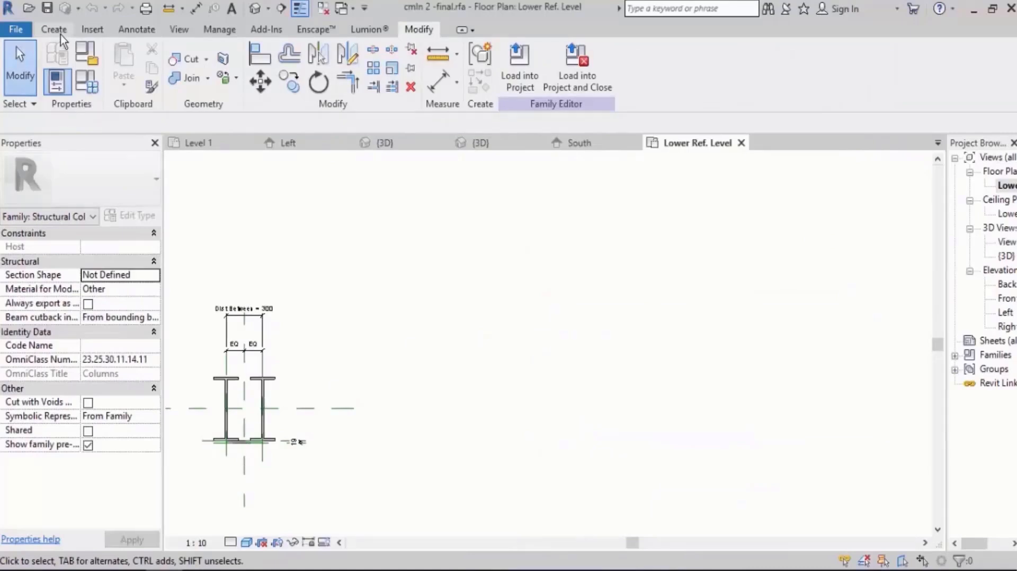
pyautogui.click(136, 29)
pyautogui.click(241, 69)
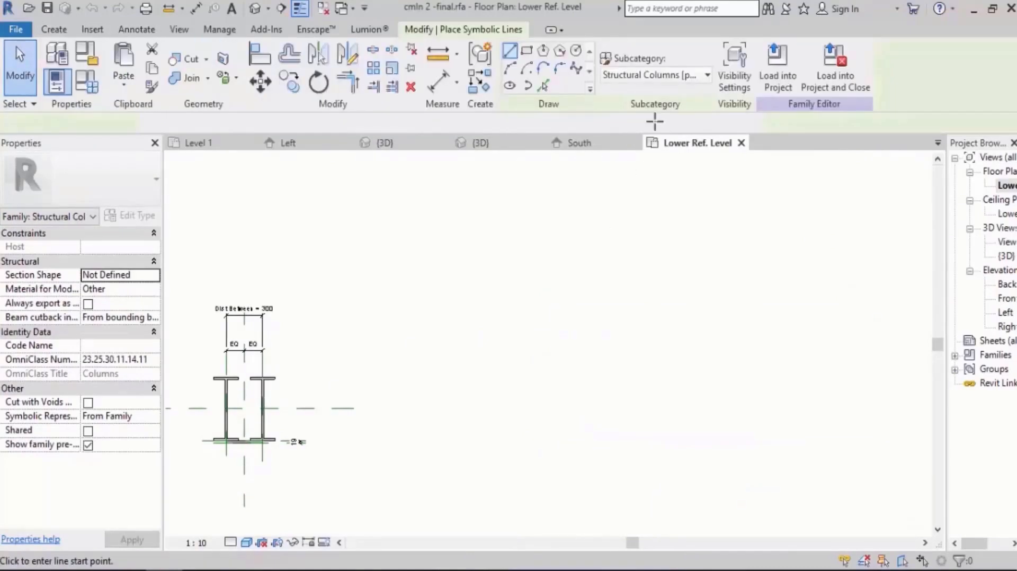
pyautogui.click(528, 52)
pyautogui.click(630, 243)
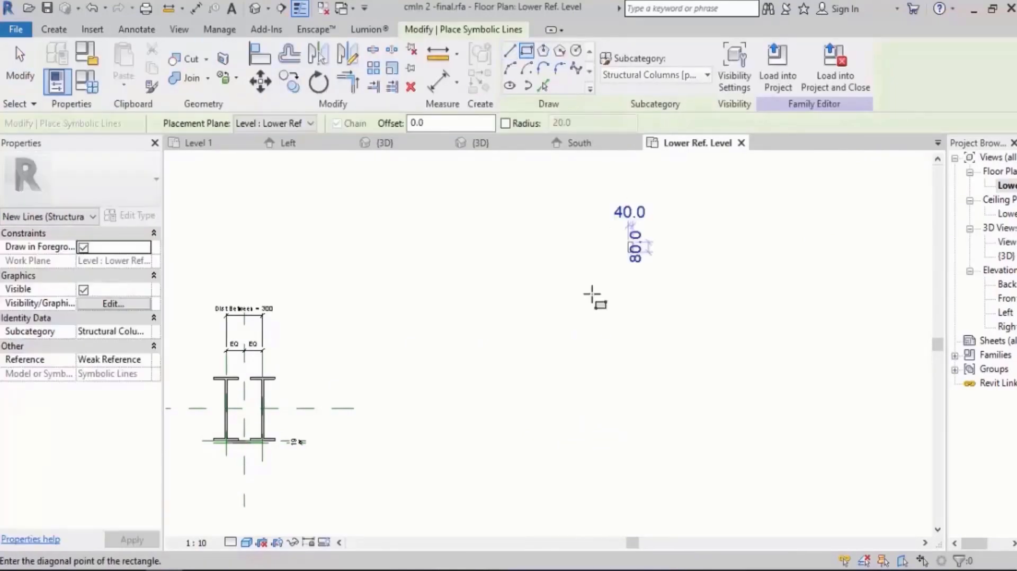
pyautogui.click(484, 365)
pyautogui.scroll(5, 615, 219)
pyautogui.moveTo(568, 243); pyautogui.dragTo(565, 236, button='middle')
pyautogui.press('Escape')
# Place a text note reading "Family" above the symbolic rectangle.
pyautogui.click(136, 29)
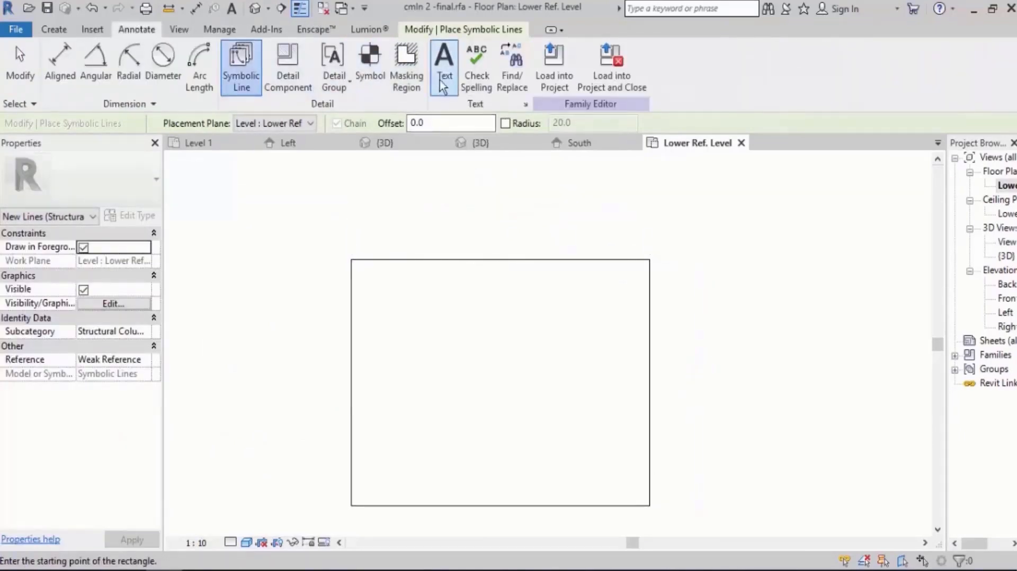
pyautogui.click(445, 63)
pyautogui.click(452, 223)
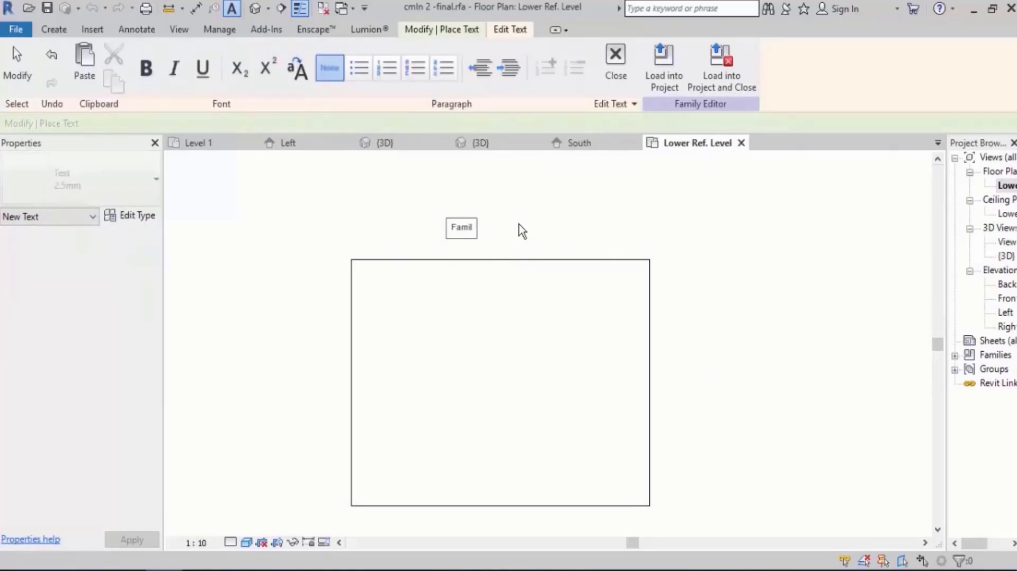
pyautogui.click(520, 225)
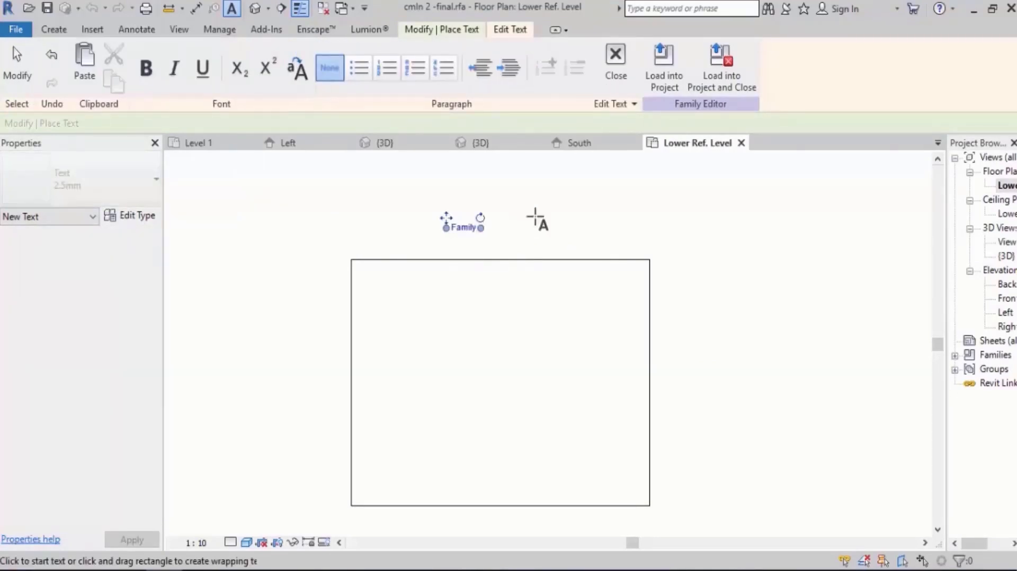
pyautogui.press('Escape')
pyautogui.press('Escape')
# Set the text size of the "Family" note's type to 10 mm.
pyautogui.click(458, 232)
pyautogui.click(94, 168)
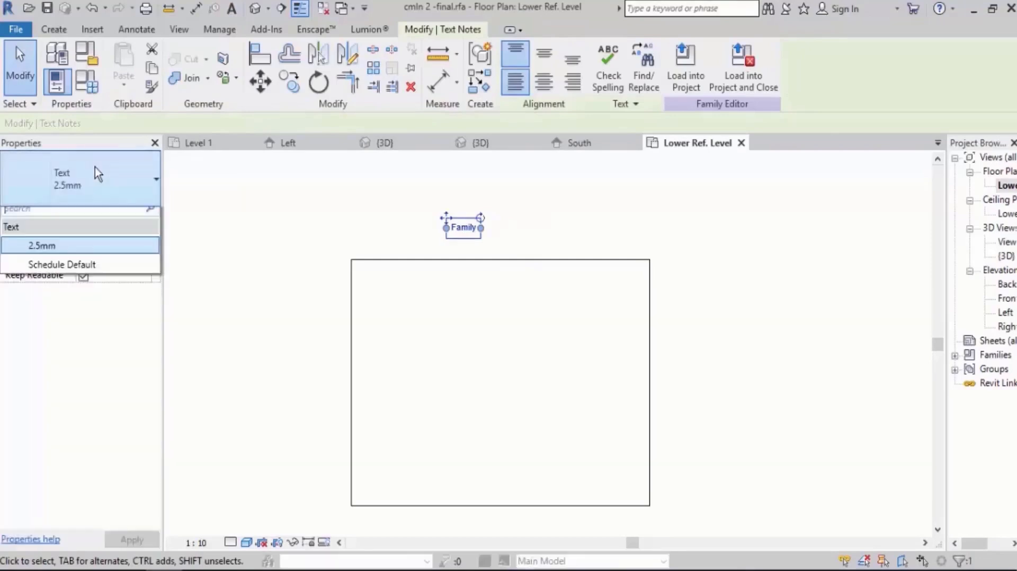
pyautogui.click(93, 171)
pyautogui.click(128, 217)
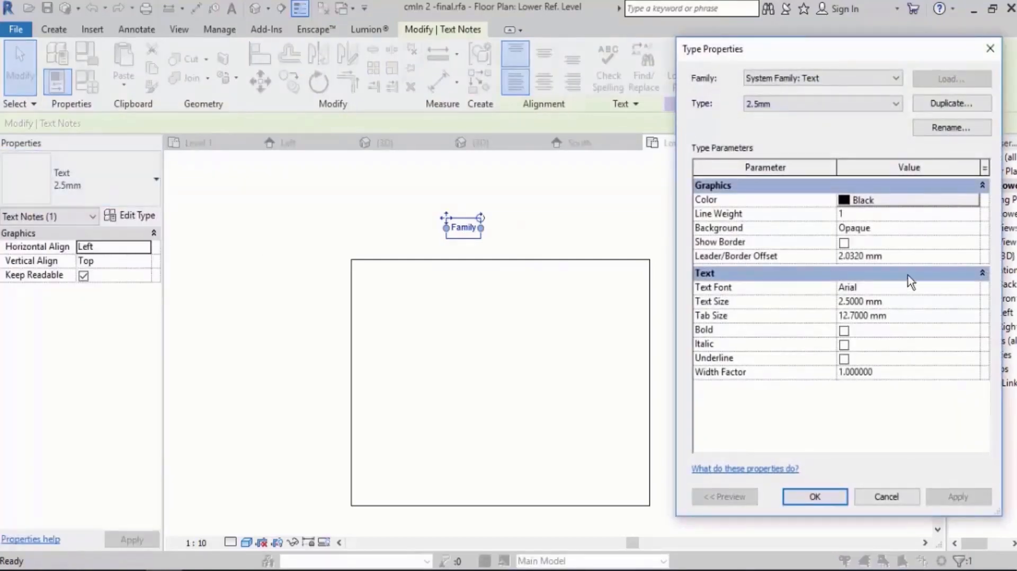
pyautogui.write('1')
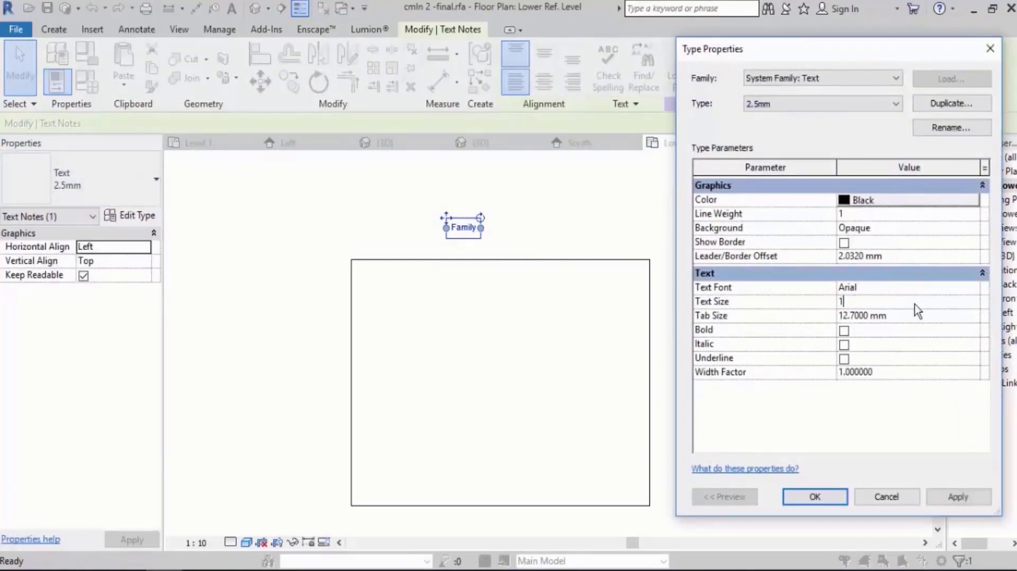
pyautogui.write('0')
pyautogui.press('Return')
pyautogui.click(830, 498)
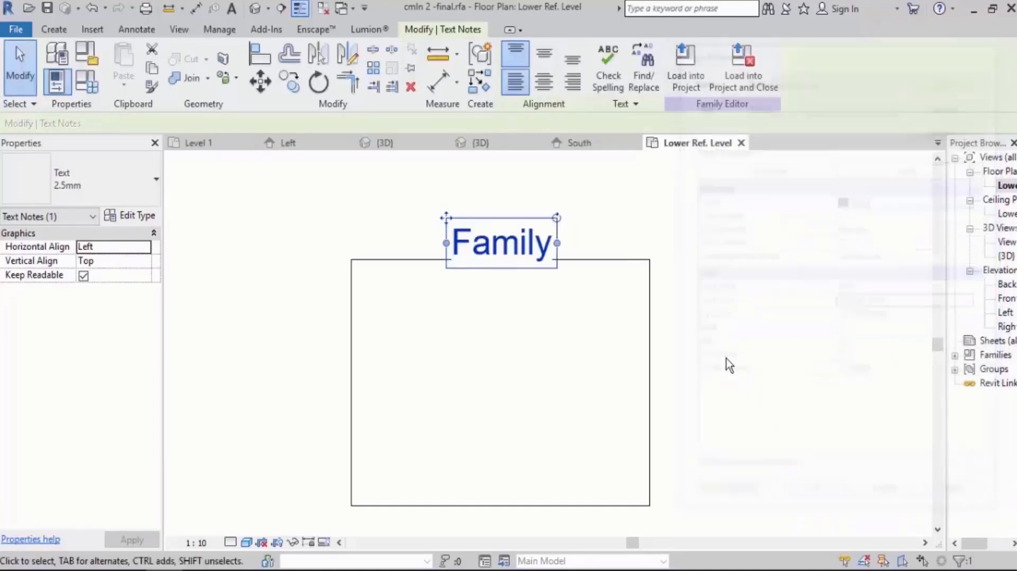
# Move the "Family" text note up so it clears the rectangle's upper edge.
pyautogui.moveTo(444, 215); pyautogui.dragTo(444, 197)
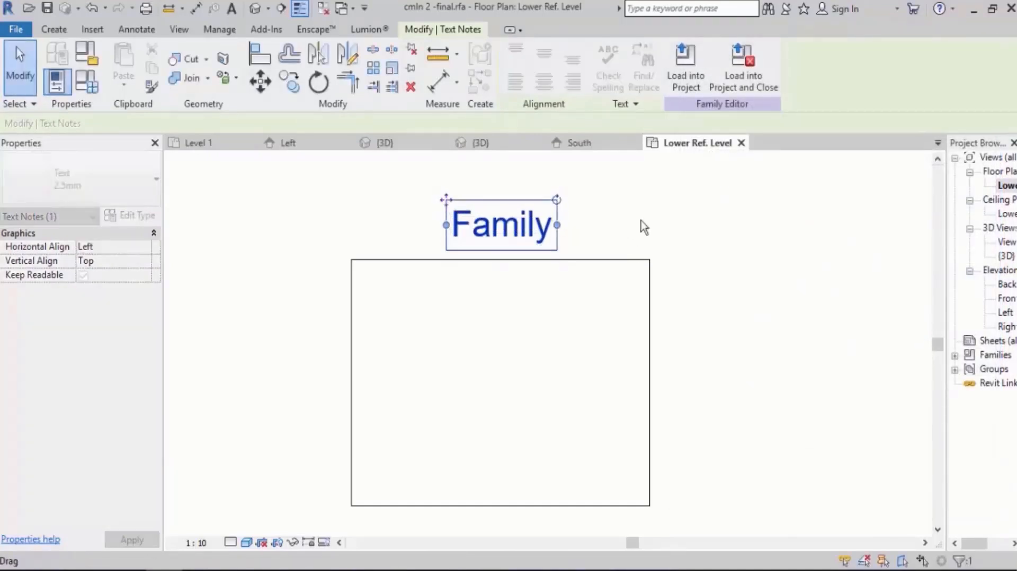
pyautogui.click(694, 222)
pyautogui.moveTo(621, 265); pyautogui.dragTo(559, 259, button='middle')
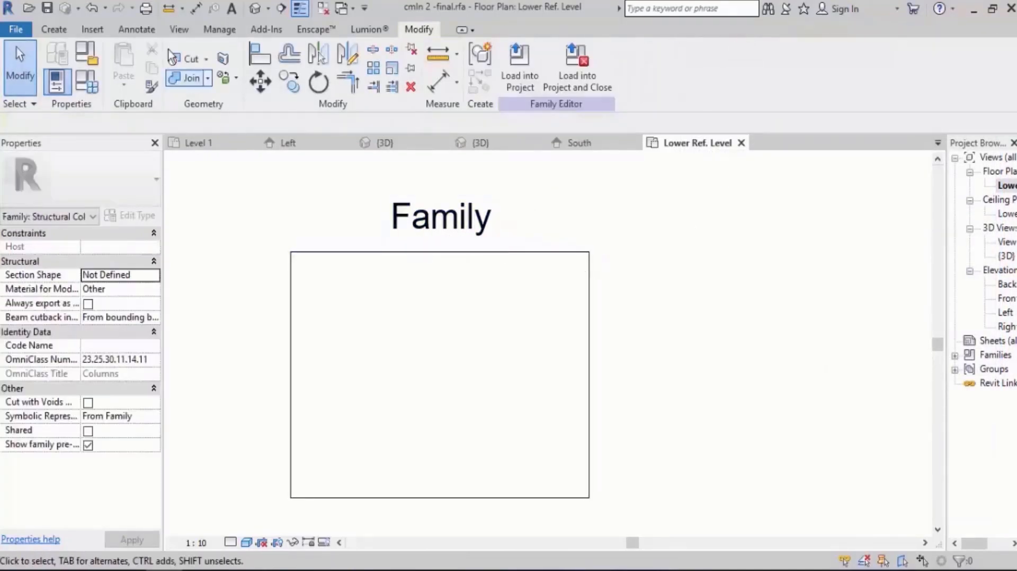
# Draw a vertical symbolic line just to the right of the "Family" note, above the rectangle.
pyautogui.click(136, 29)
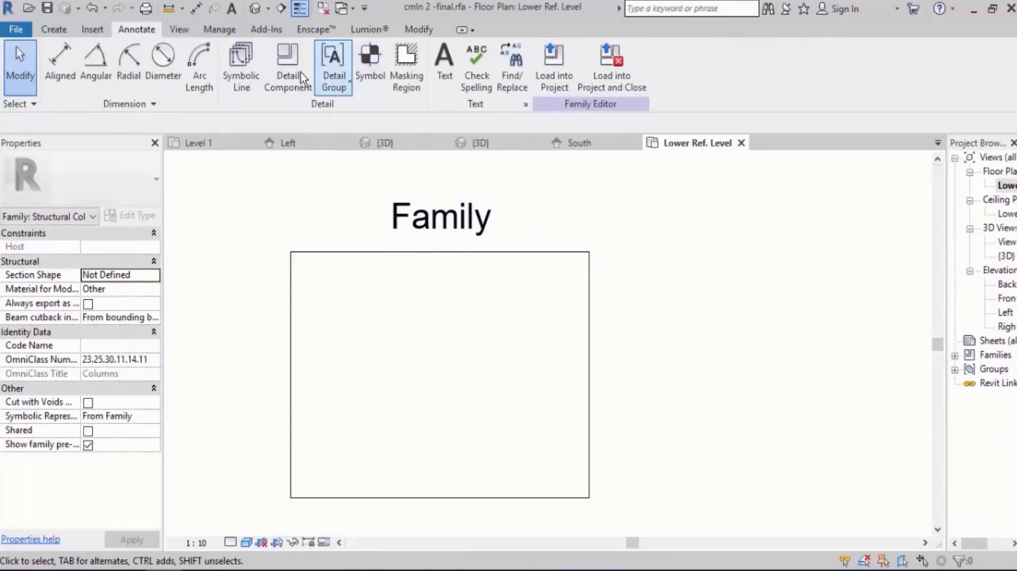
pyautogui.click(246, 73)
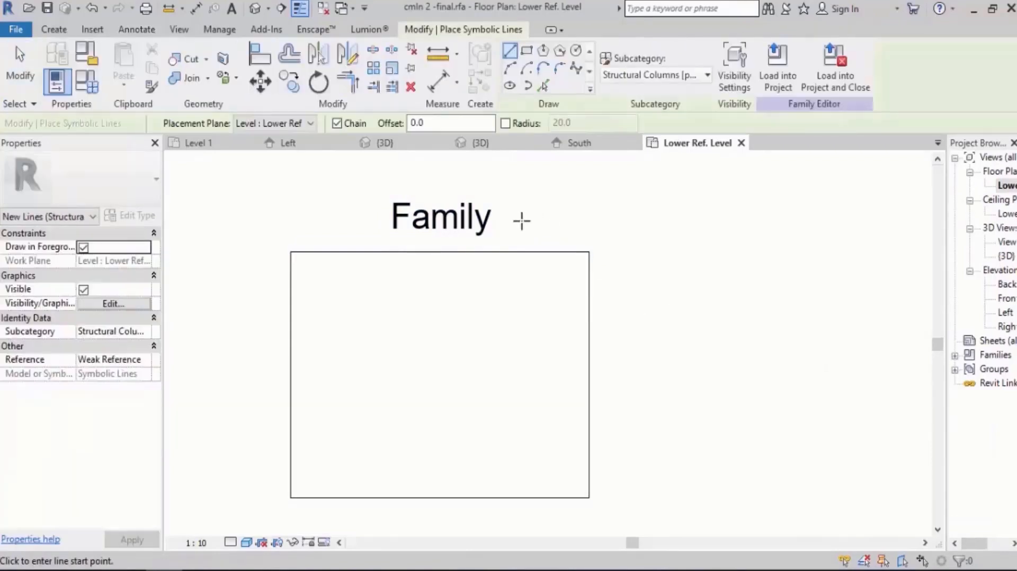
pyautogui.moveTo(522, 222); pyautogui.dragTo(516, 347, button='middle')
pyautogui.click(506, 351)
pyautogui.click(505, 229)
pyautogui.press('Escape')
pyautogui.press('Escape')
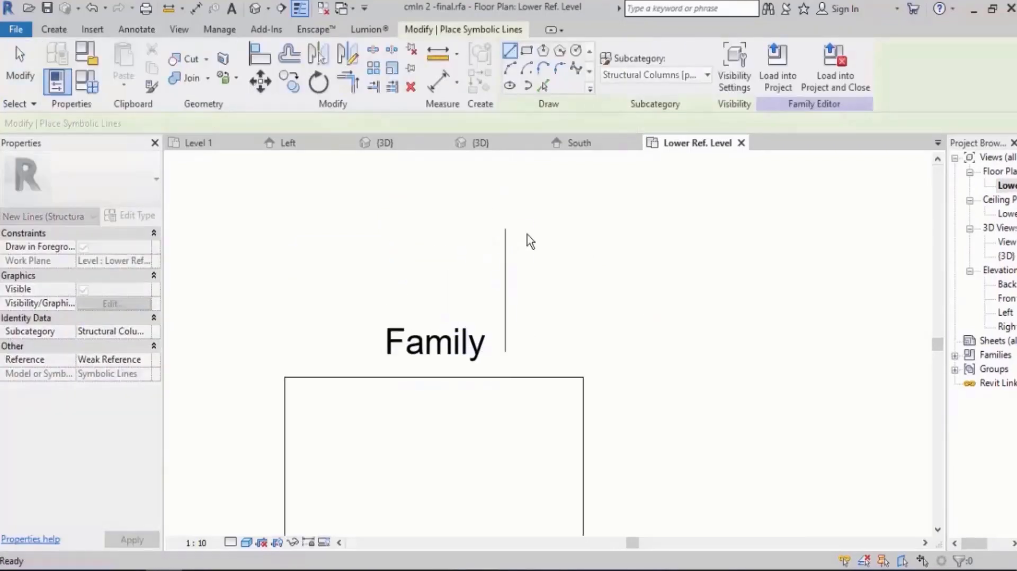
# Draw four short horizontal symbolic lines, one below another, to the right of the vertical line, with the second slightly longer.
pyautogui.click(521, 229)
pyautogui.click(599, 230)
pyautogui.press('Escape')
pyautogui.click(520, 254)
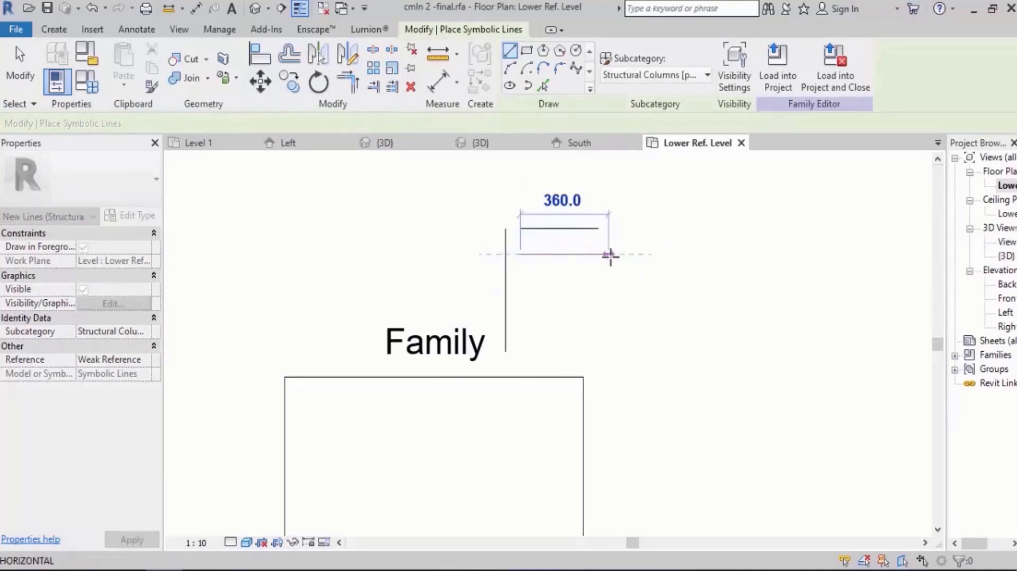
pyautogui.click(608, 254)
pyautogui.click(521, 279)
pyautogui.click(598, 280)
pyautogui.click(521, 311)
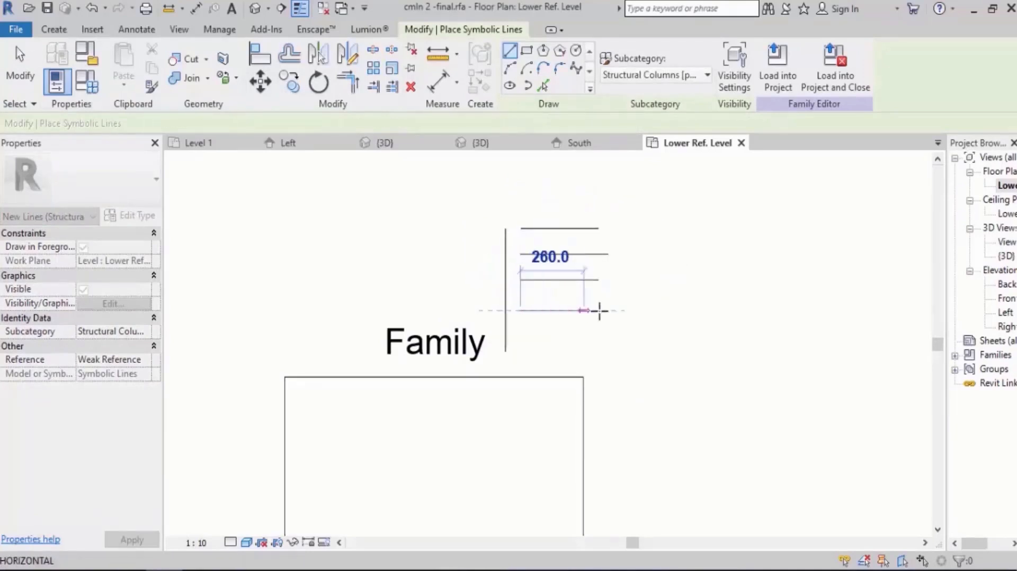
pyautogui.click(600, 311)
pyautogui.press('Escape')
pyautogui.moveTo(619, 269); pyautogui.dragTo(597, 316, button='middle')
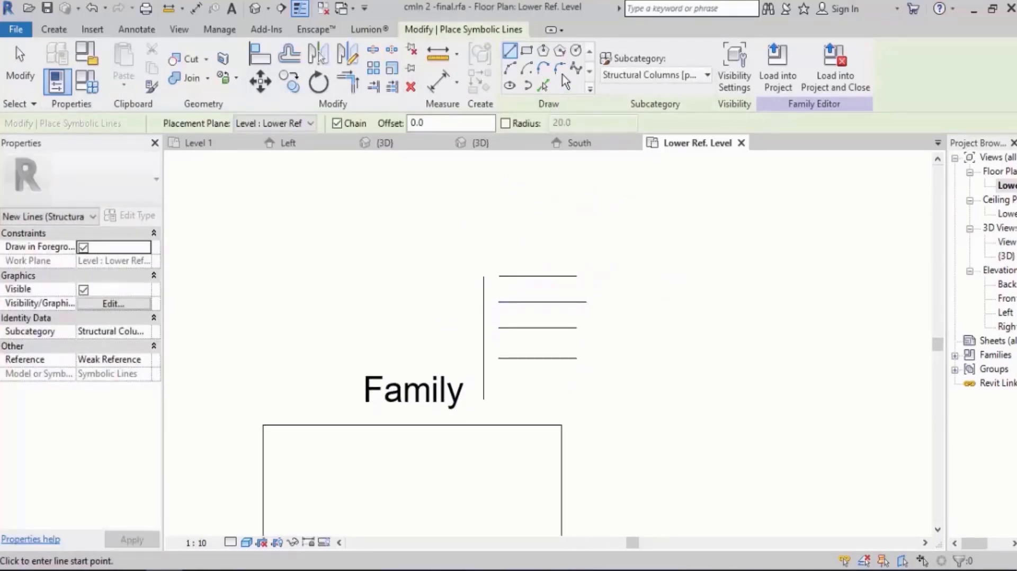
# Draw a symbolic-line circle with a radius of about 386 mm around the group of horizontal lines.
pyautogui.click(576, 51)
pyautogui.click(542, 301)
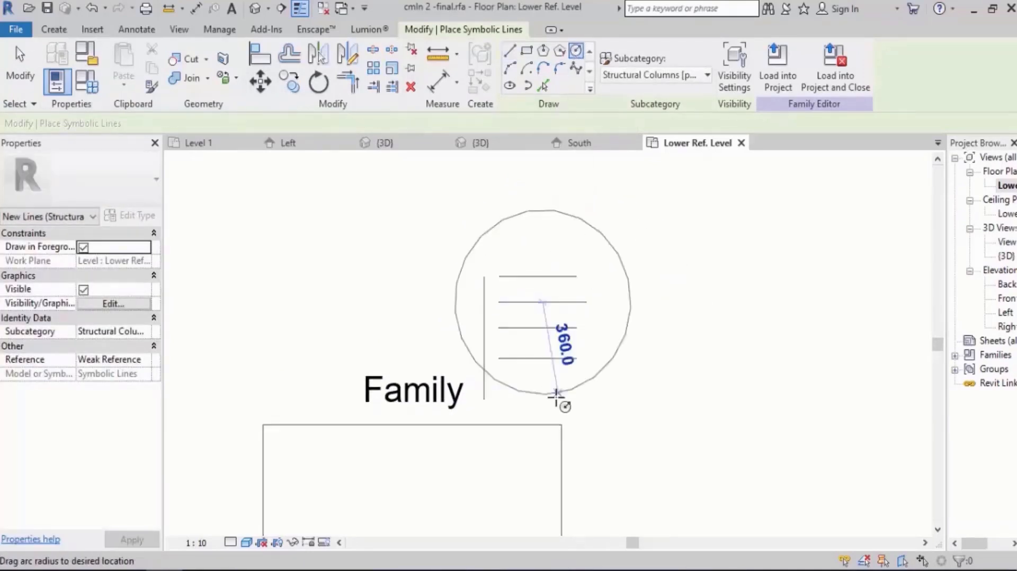
pyautogui.click(644, 285)
pyautogui.moveTo(632, 301); pyautogui.dragTo(532, 391, button='middle')
# Draw a slanted symbolic line from the circle's upper right outward, ending in a short arrowhead stroke.
pyautogui.click(510, 51)
pyautogui.click(502, 315)
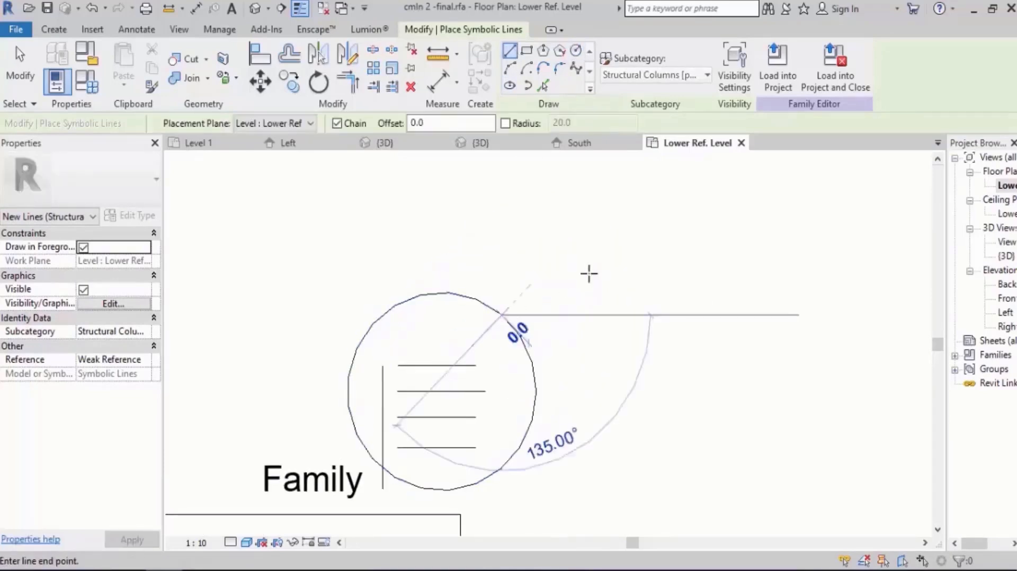
pyautogui.click(698, 236)
pyautogui.click(691, 261)
pyautogui.press('Escape')
pyautogui.moveTo(761, 219); pyautogui.dragTo(711, 244, button='middle')
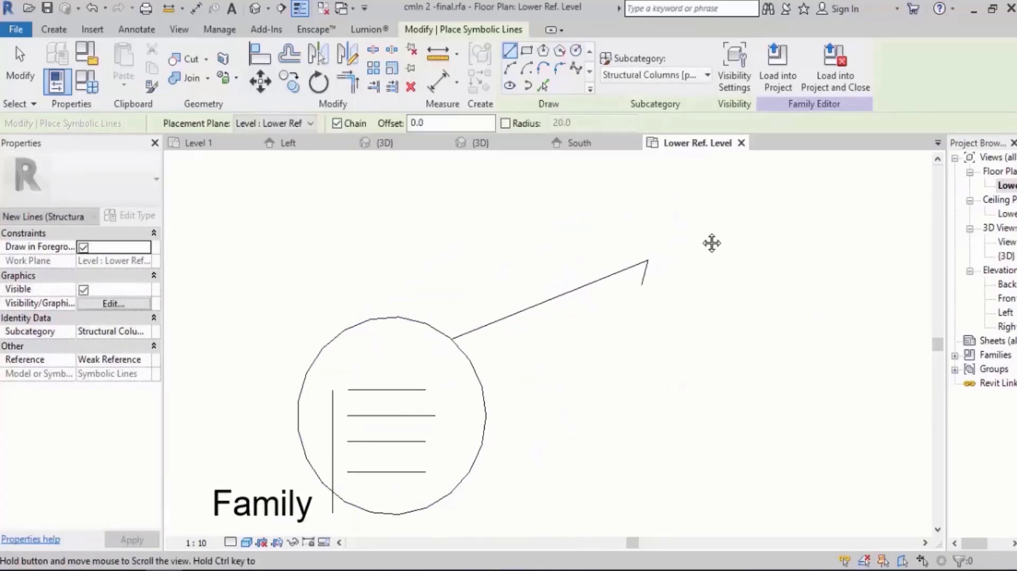
pyautogui.press('Escape')
pyautogui.click(267, 501)
pyautogui.press('Escape')
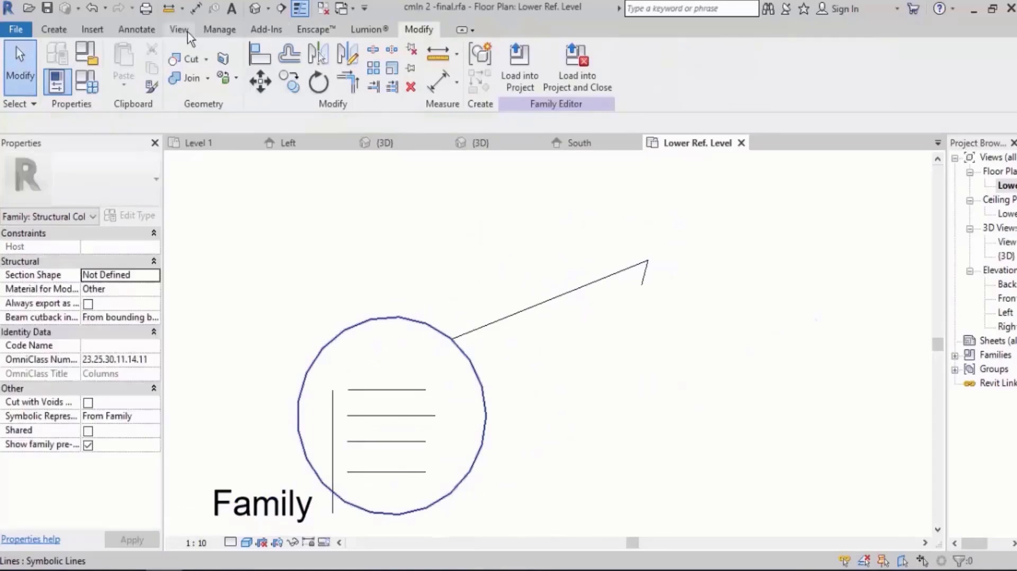
# Place a text note reading "Project" beside the tip of the arrow.
pyautogui.click(136, 29)
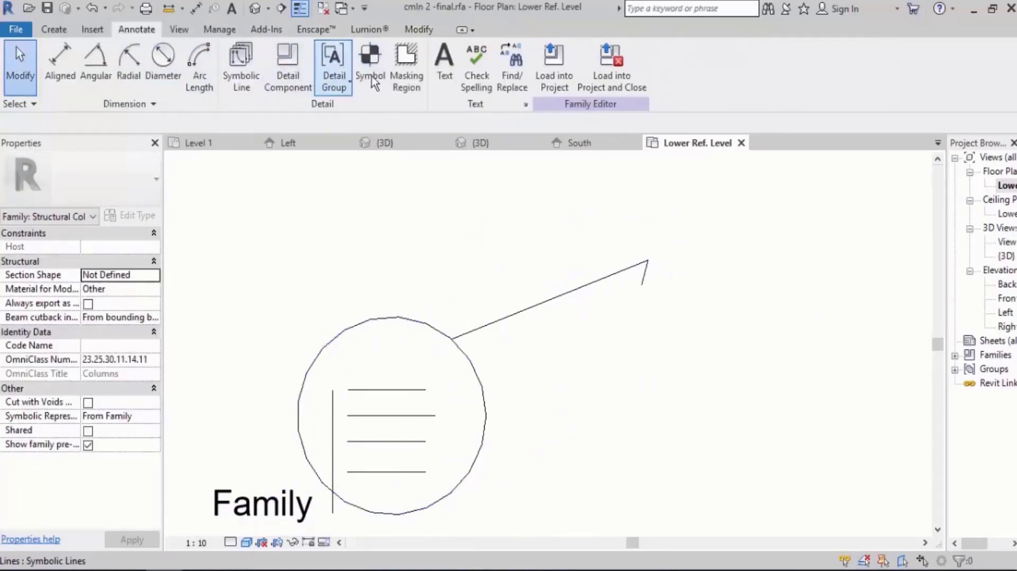
pyautogui.click(443, 70)
pyautogui.click(712, 236)
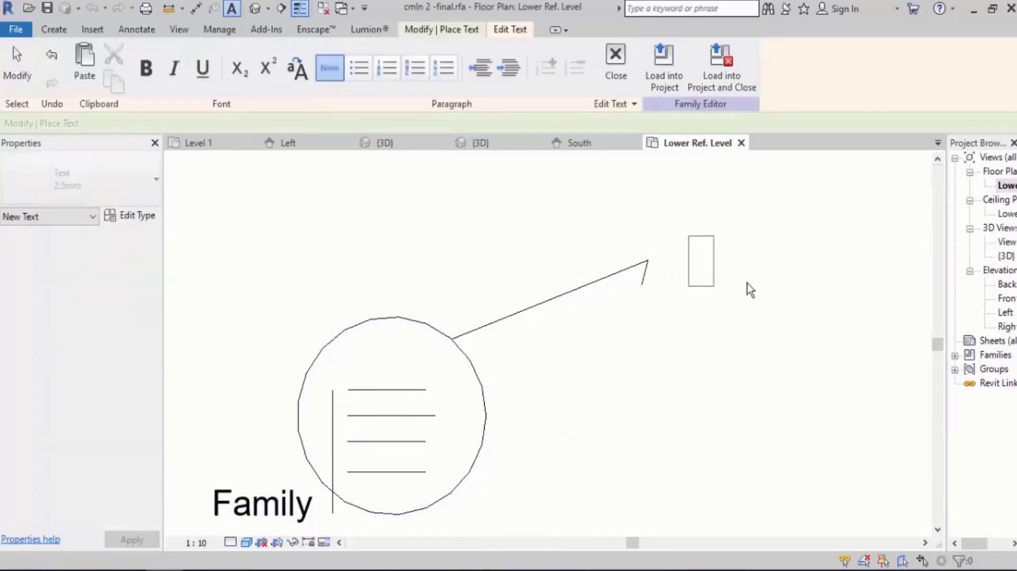
pyautogui.write('Project')
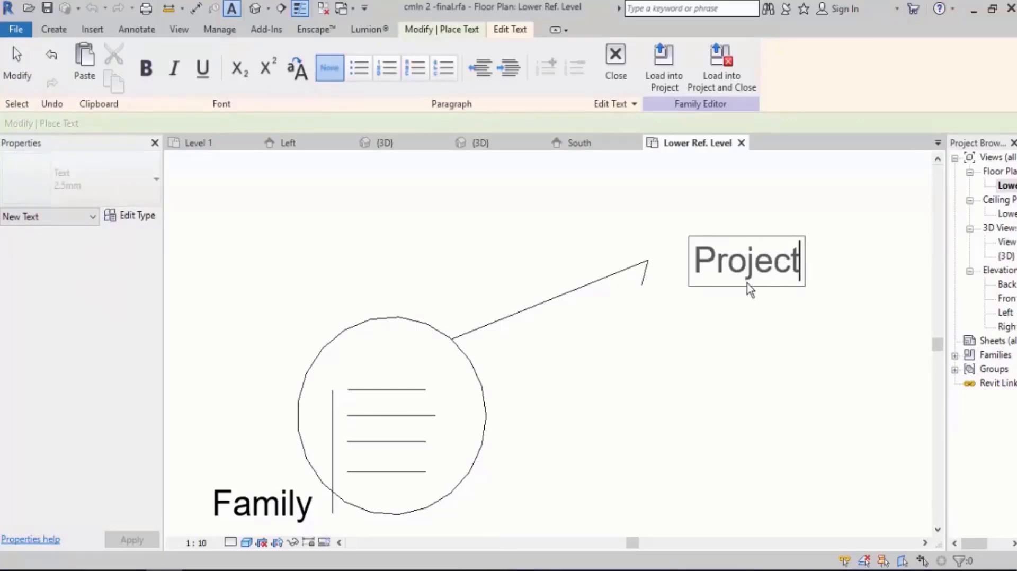
pyautogui.click(720, 351)
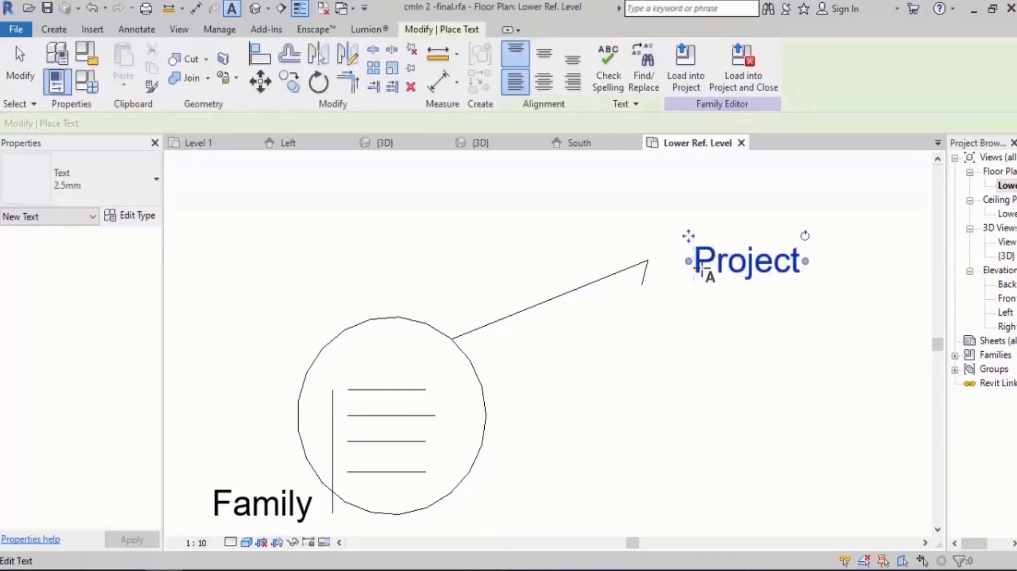
pyautogui.moveTo(686, 265); pyautogui.dragTo(649, 257)
pyautogui.click(647, 207)
pyautogui.scroll(-3, 690, 216)
pyautogui.scroll(-1, 559, 347)
pyautogui.moveTo(497, 430); pyautogui.dragTo(544, 370, button='middle')
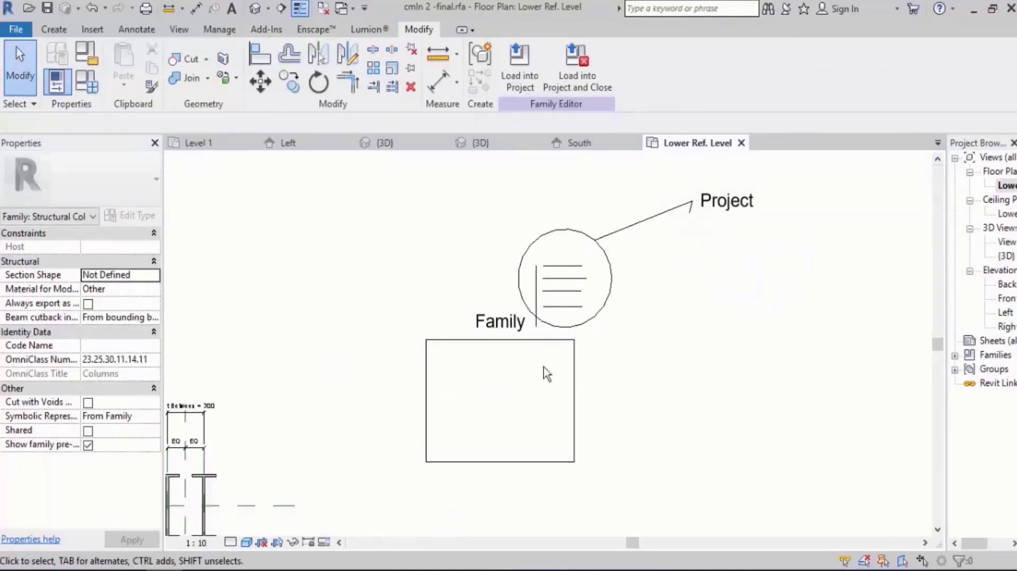
# Enlarge the circle around the horizontal lines and shift it down and right to overlap the rectangle's upper-right corner.
pyautogui.scroll(1, 570, 326)
pyautogui.click(594, 323)
pyautogui.click(577, 326)
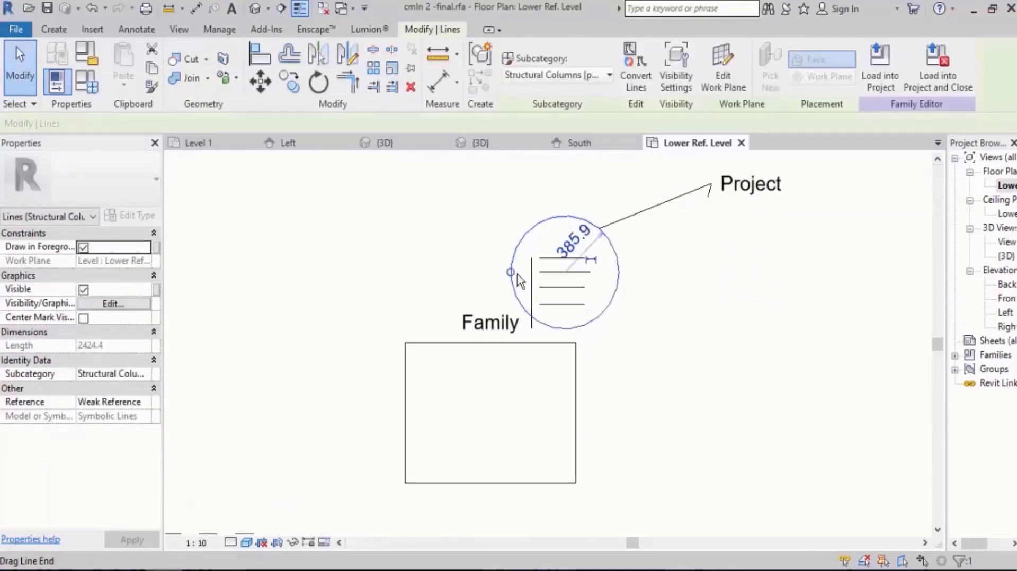
pyautogui.moveTo(501, 273); pyautogui.dragTo(498, 273)
pyautogui.moveTo(623, 307); pyautogui.dragTo(632, 327)
pyautogui.click(693, 368)
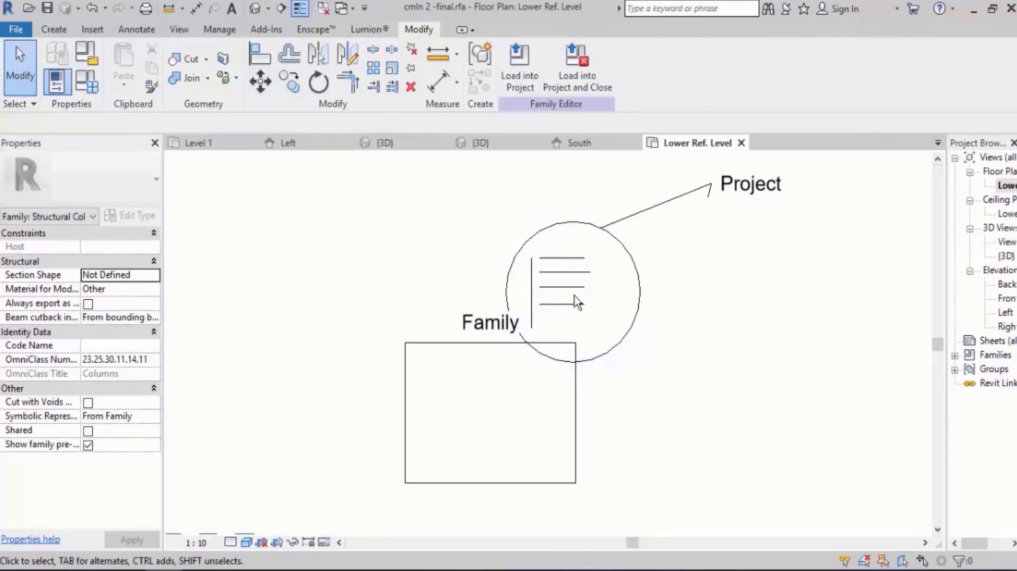
# Examine the host family's type parameters and the instance properties of the right-hand nested clmn 2 column.
pyautogui.click(96, 90)
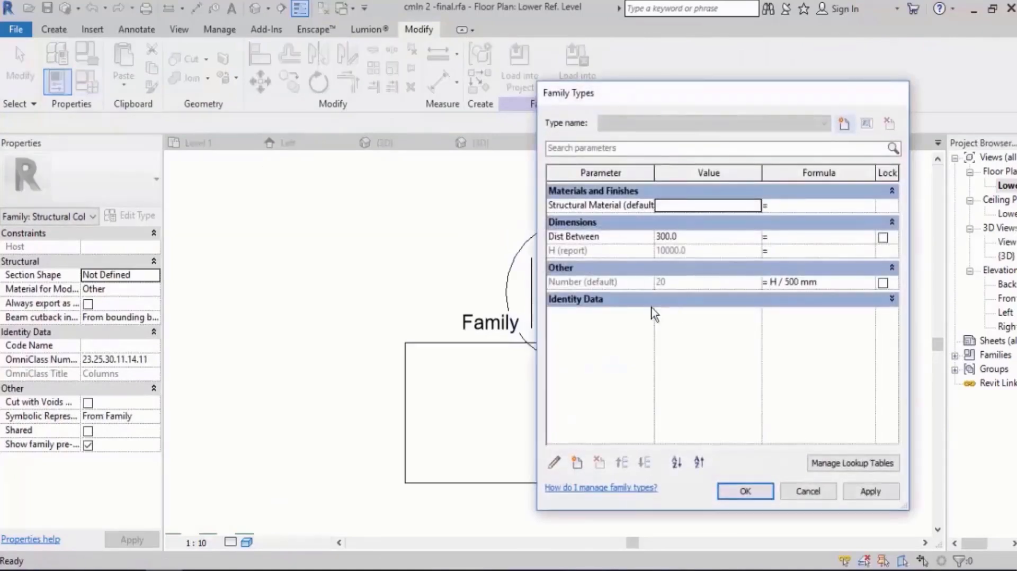
pyautogui.press('Escape')
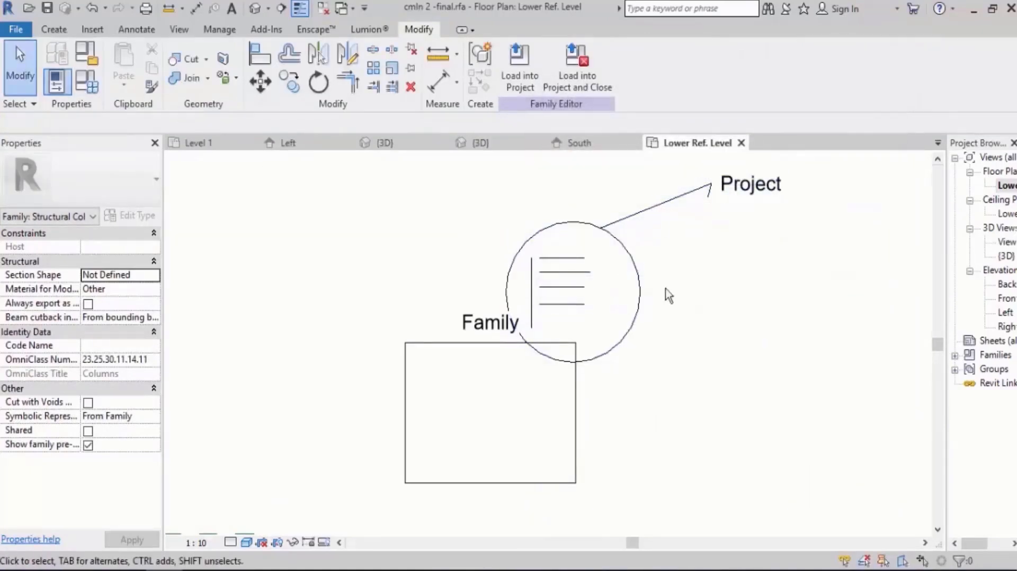
pyautogui.scroll(-3, 670, 293)
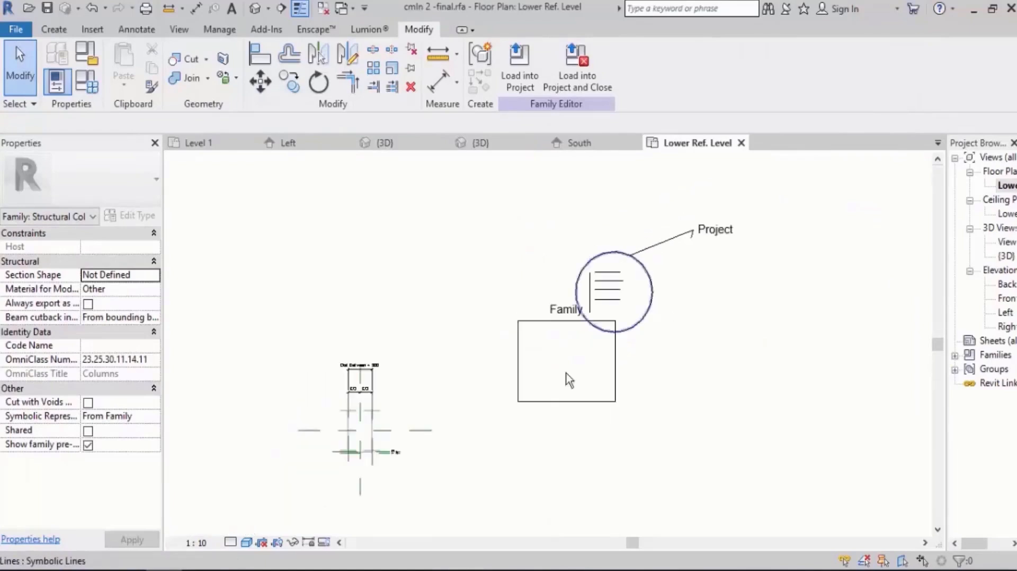
pyautogui.scroll(4, 358, 474)
pyautogui.scroll(2, 388, 363)
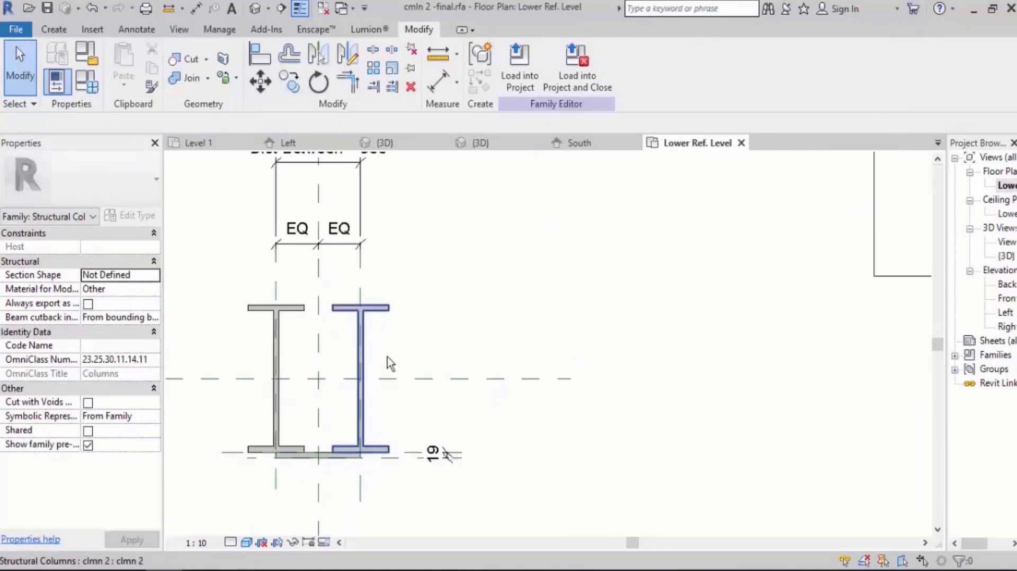
pyautogui.click(344, 349)
pyautogui.moveTo(812, 280); pyautogui.dragTo(431, 441, button='middle')
pyautogui.scroll(-2, 459, 444)
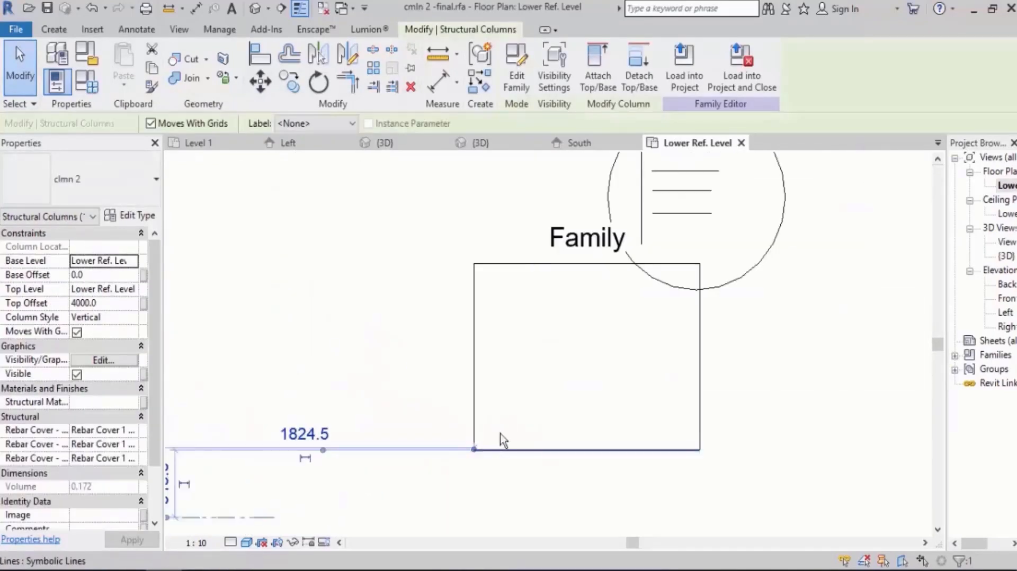
pyautogui.press('Escape')
# Draw two smaller symbolic-line rectangles side by side within the lower part of the "Family" rectangle.
pyautogui.click(54, 29)
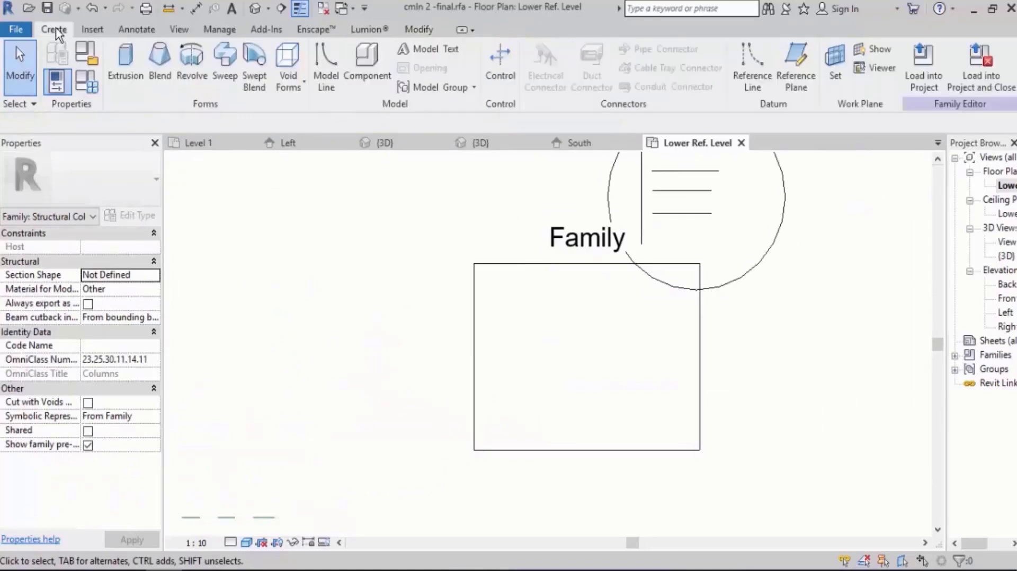
pyautogui.click(137, 30)
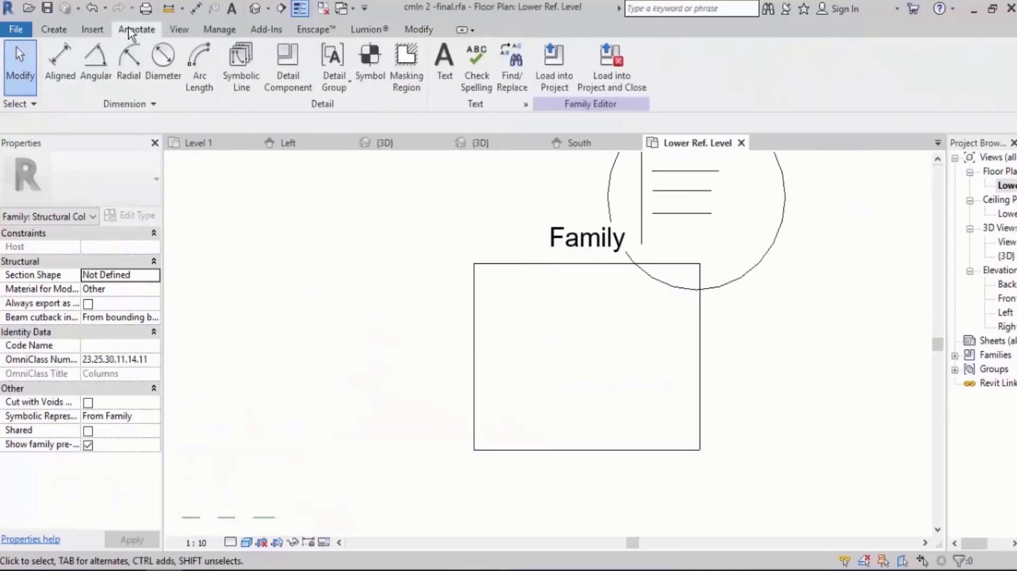
pyautogui.click(236, 63)
pyautogui.scroll(2, 538, 397)
pyautogui.click(579, 334)
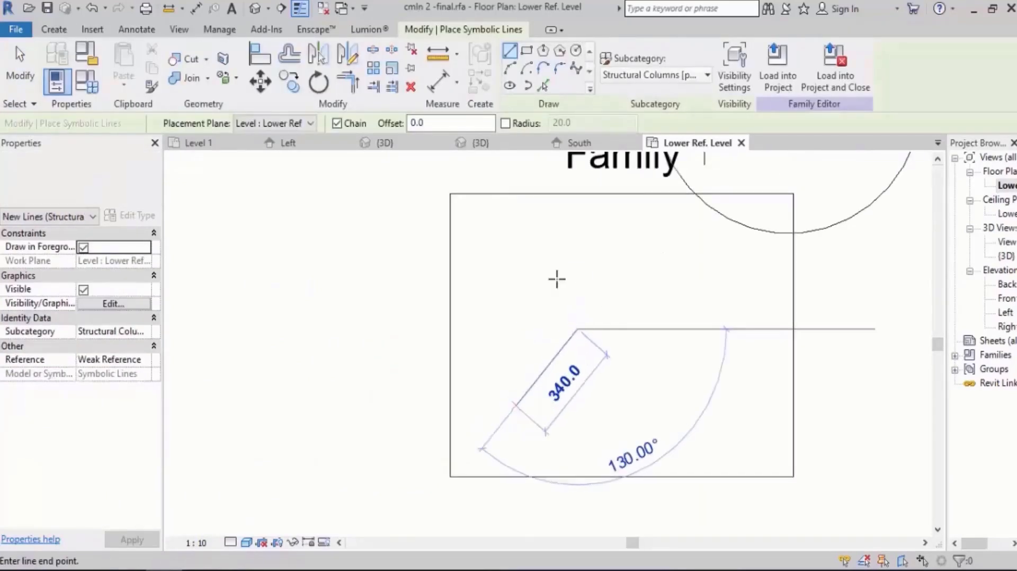
pyautogui.click(527, 53)
pyautogui.click(581, 318)
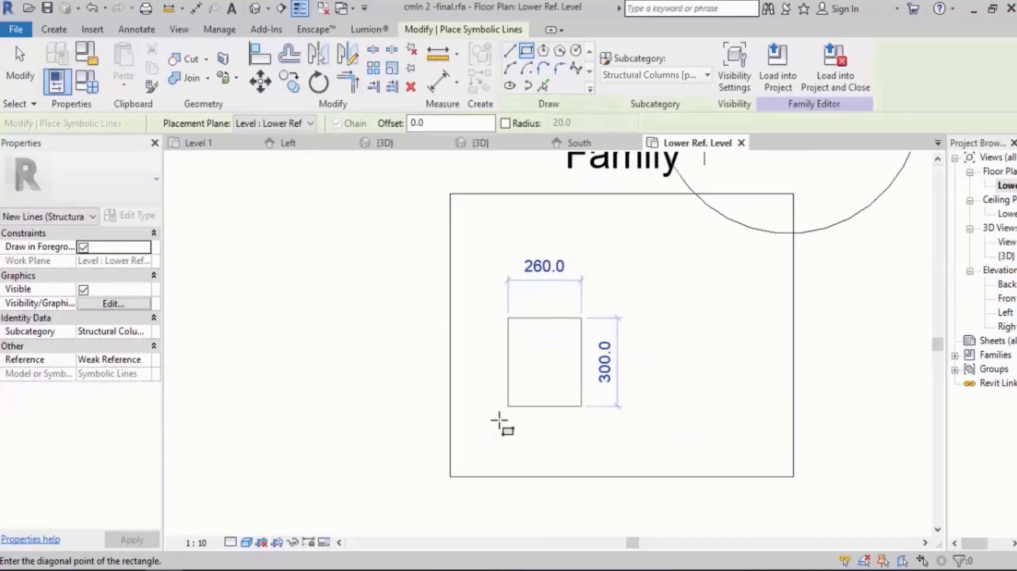
pyautogui.click(475, 448)
pyautogui.click(738, 318)
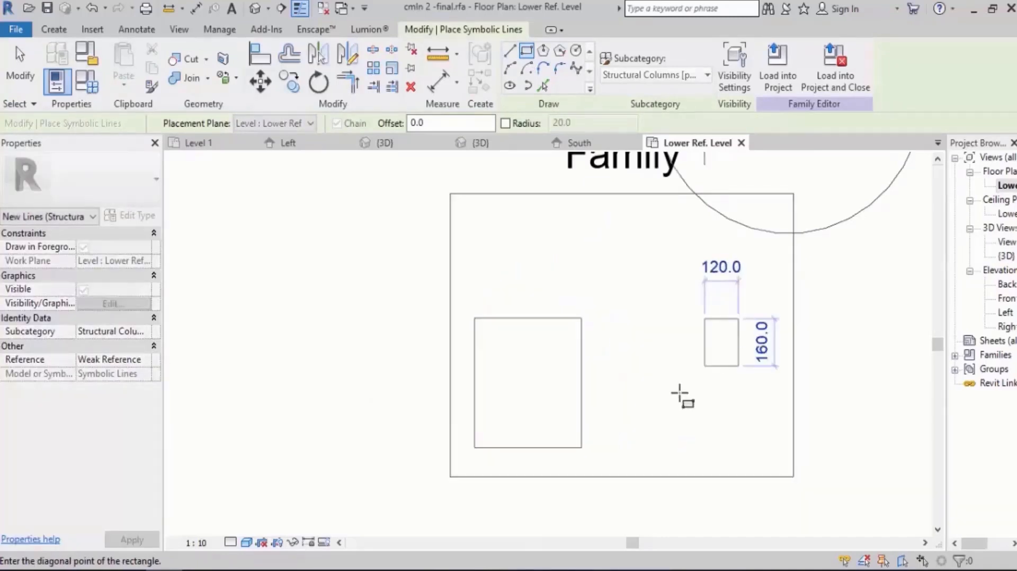
pyautogui.click(626, 449)
pyautogui.press('Escape')
pyautogui.press('Escape')
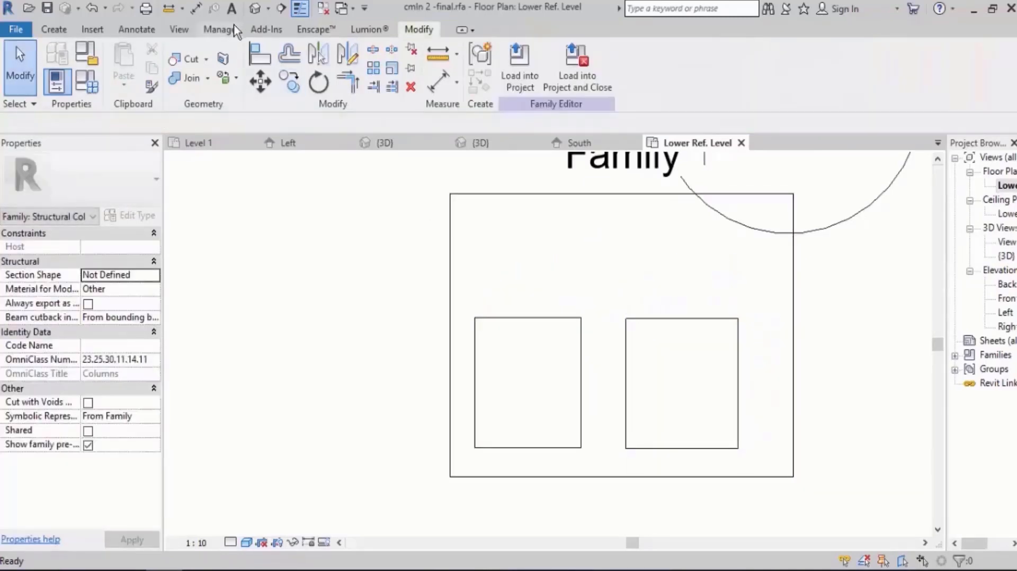
# Copy the "Family" text note to just above each of the two inner rectangles.
pyautogui.click(137, 30)
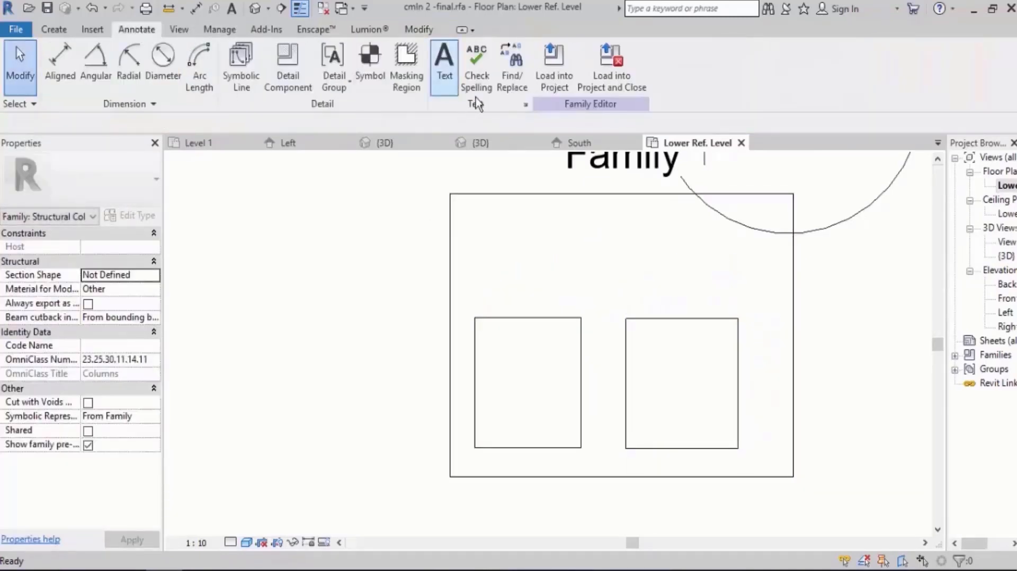
pyautogui.click(623, 162)
pyautogui.moveTo(637, 222); pyautogui.dragTo(625, 289, button='middle')
pyautogui.click(289, 82)
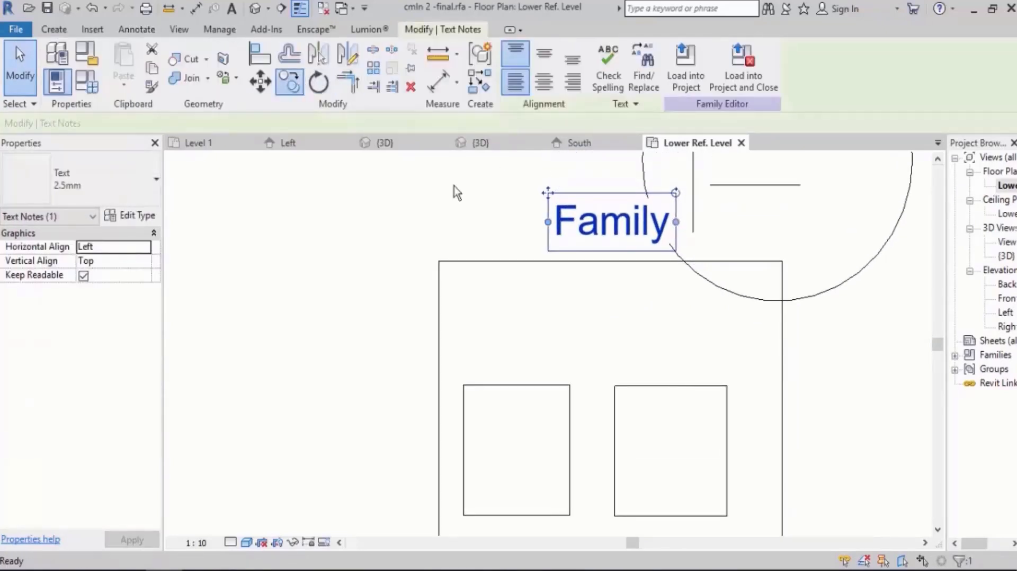
pyautogui.click(618, 219)
pyautogui.click(524, 349)
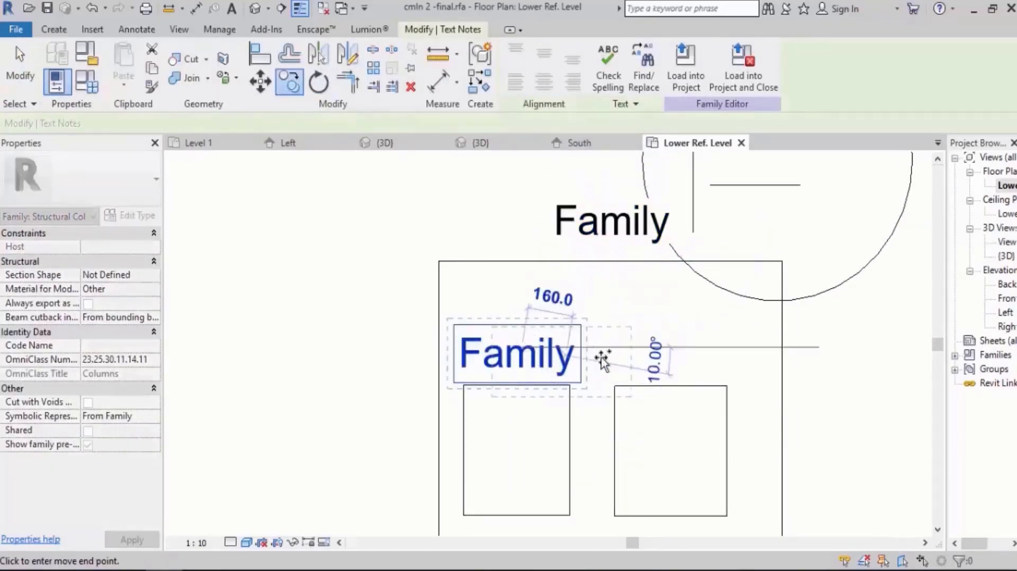
pyautogui.click(682, 350)
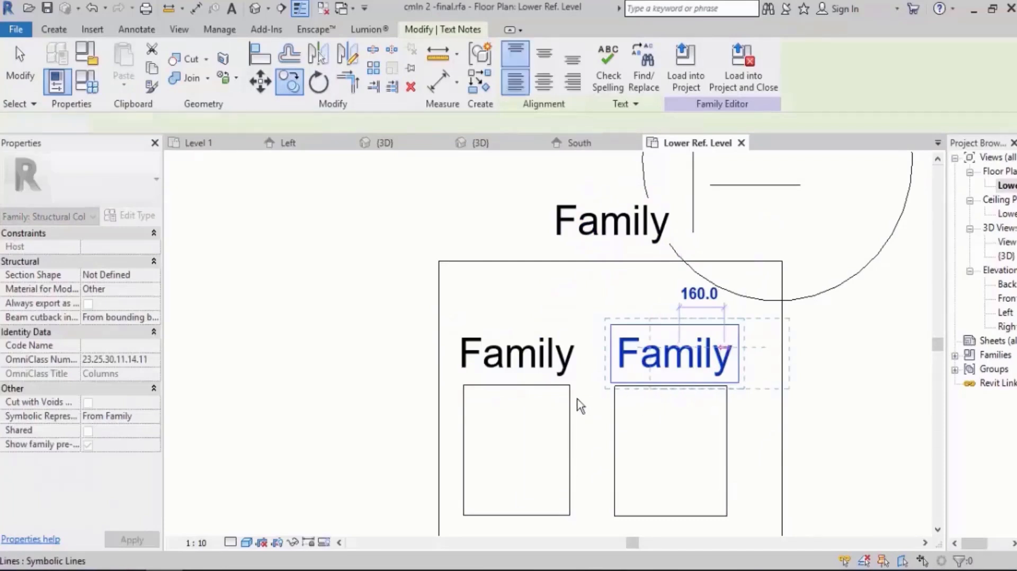
pyautogui.press('Escape')
pyautogui.moveTo(513, 348); pyautogui.dragTo(507, 314, button='middle')
pyautogui.click(151, 31)
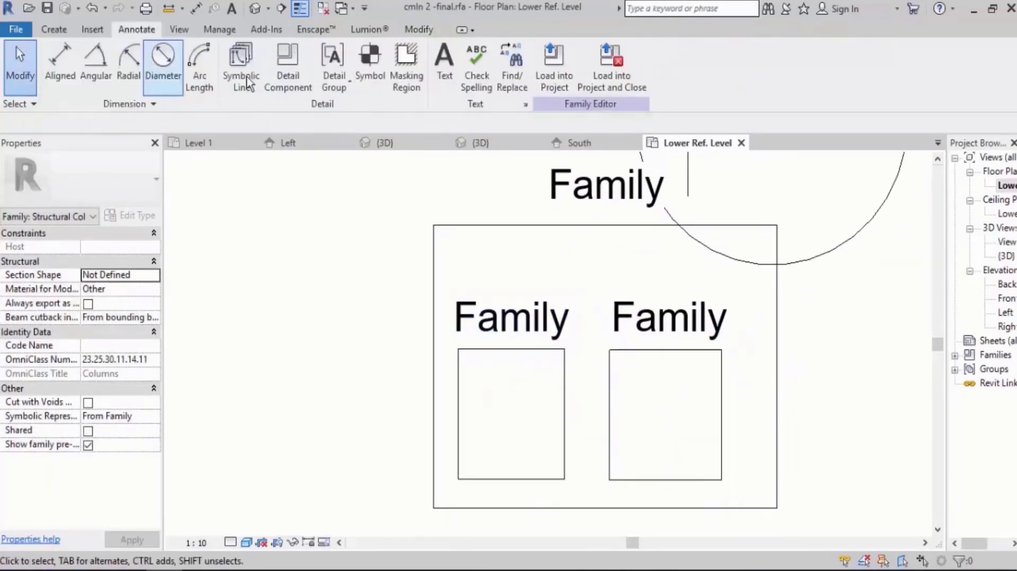
# Draw four stacked horizontal symbolic lines, about 200 to 240 mm long, inside the left inner rectangle.
pyautogui.scroll(2, 517, 418)
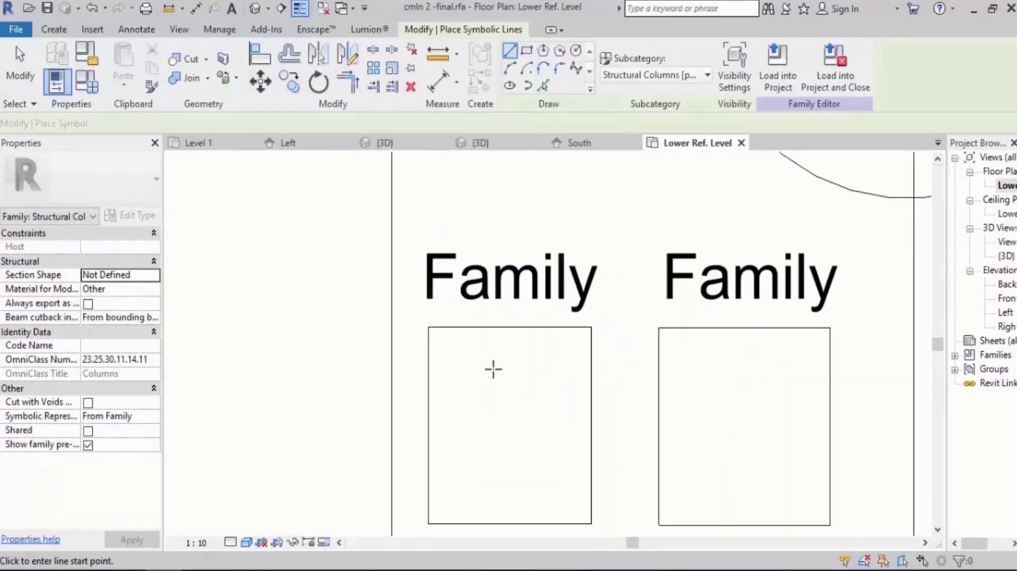
pyautogui.click(461, 359)
pyautogui.click(563, 360)
pyautogui.click(461, 397)
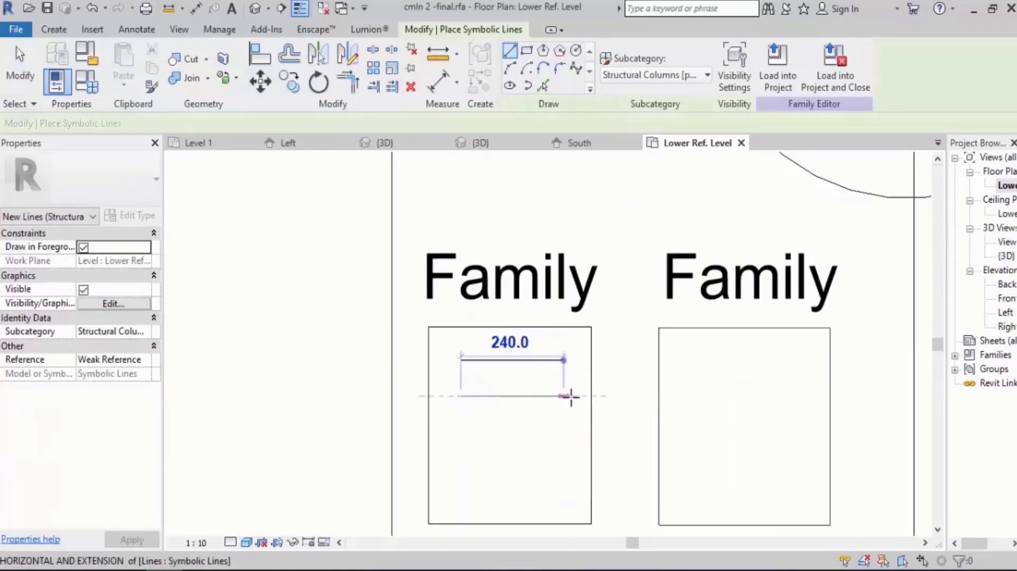
pyautogui.click(572, 397)
pyautogui.press('Escape')
pyautogui.click(461, 441)
pyautogui.click(563, 441)
pyautogui.press('Escape')
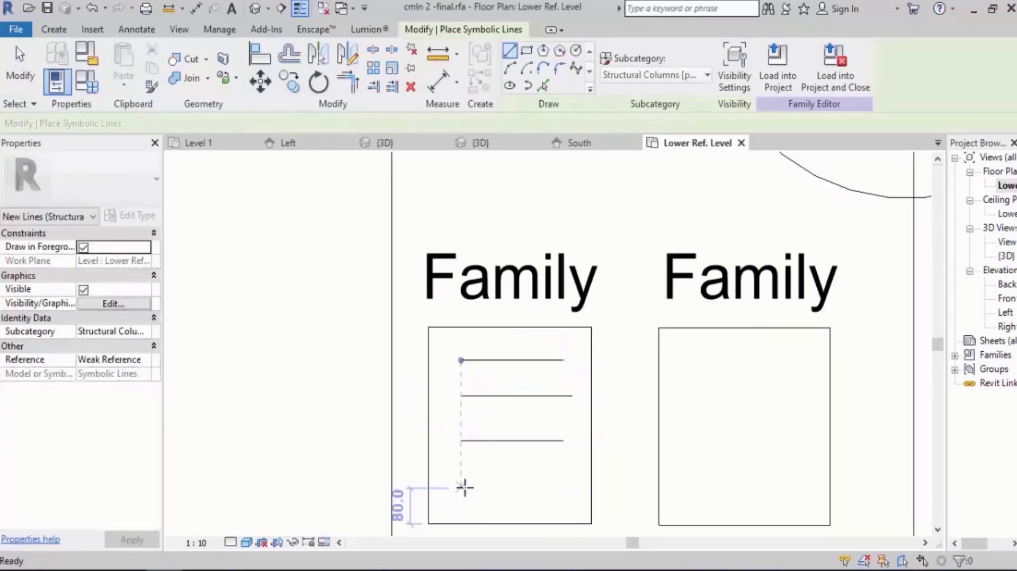
pyautogui.click(461, 479)
pyautogui.click(546, 480)
pyautogui.press('Escape')
# Draw four similar horizontal symbolic lines, about 200 to 240 mm long, inside the right inner rectangle.
pyautogui.click(695, 356)
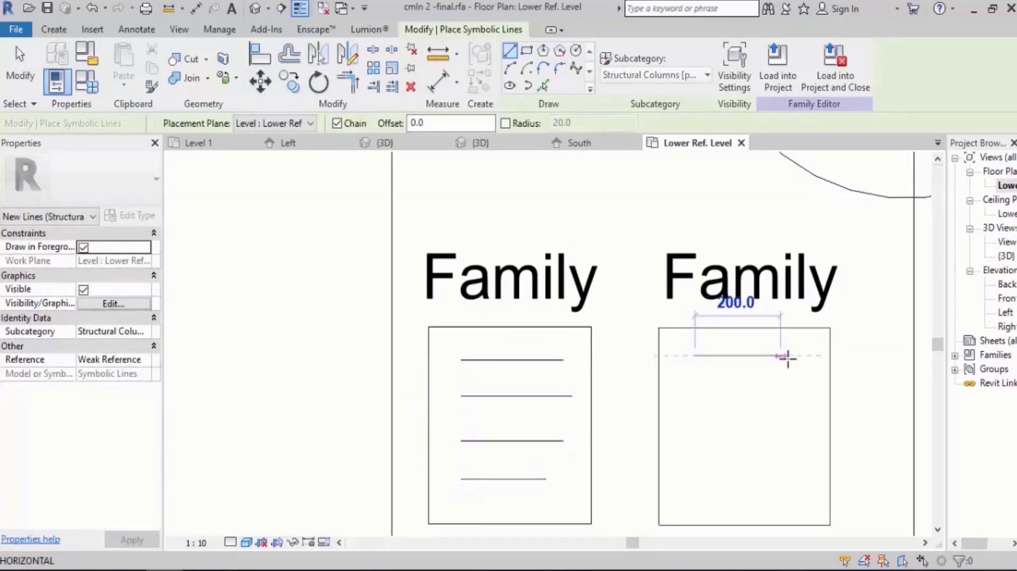
pyautogui.click(695, 401)
pyautogui.click(797, 400)
pyautogui.press('Escape')
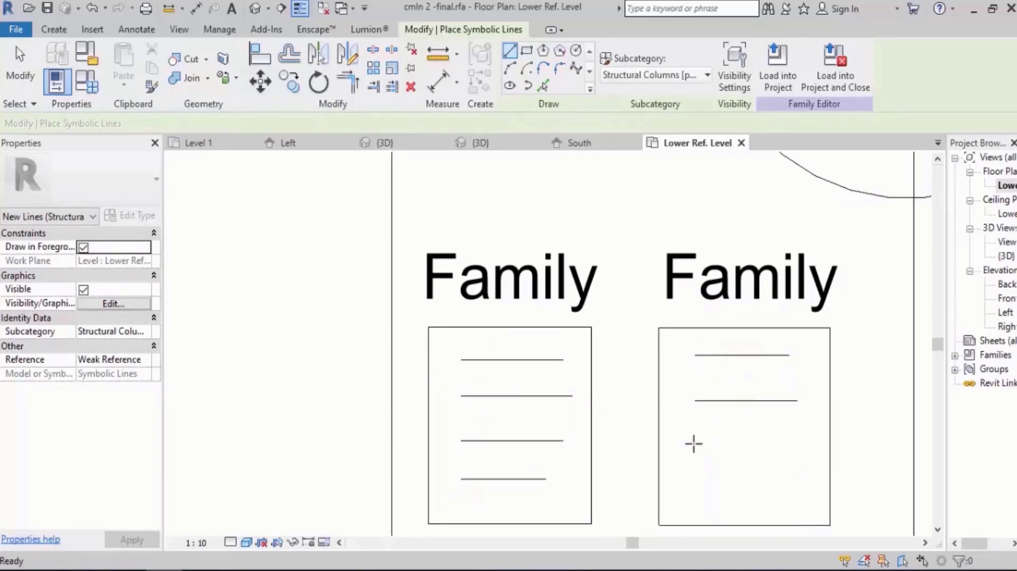
pyautogui.click(695, 445)
pyautogui.click(789, 445)
pyautogui.press('Escape')
pyautogui.click(695, 489)
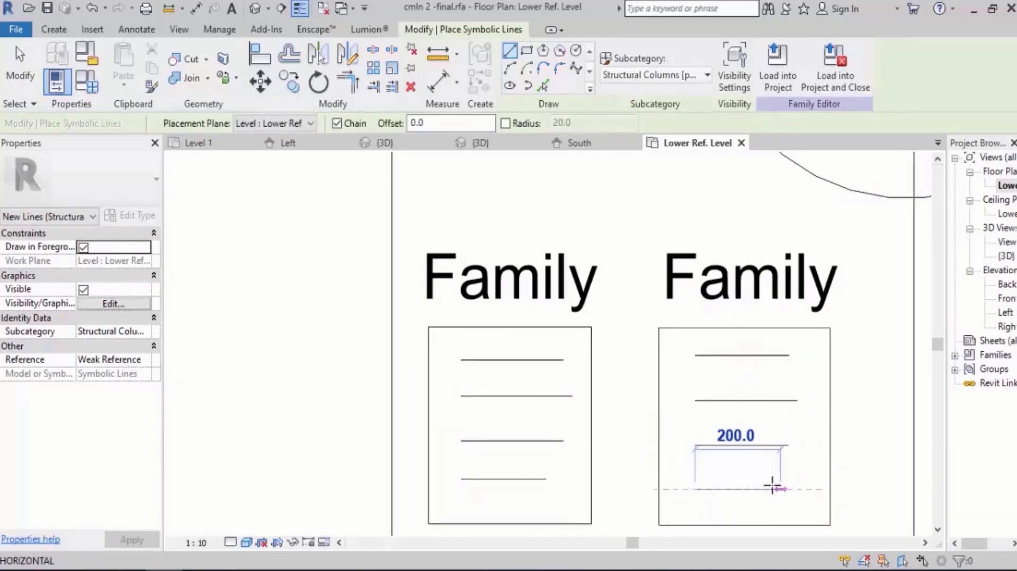
pyautogui.scroll(-5, 529, 451)
pyautogui.press('Escape')
pyautogui.press('Escape')
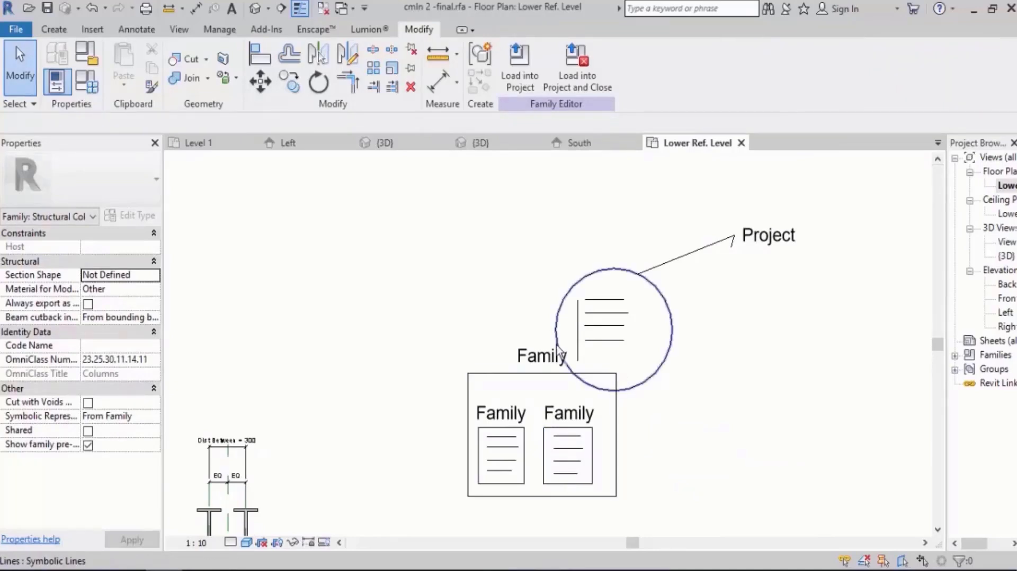
# Compare the diagram's project circle and nested family boxes with the parameters in the host family's Family Types.
pyautogui.click(628, 324)
pyautogui.press('Escape')
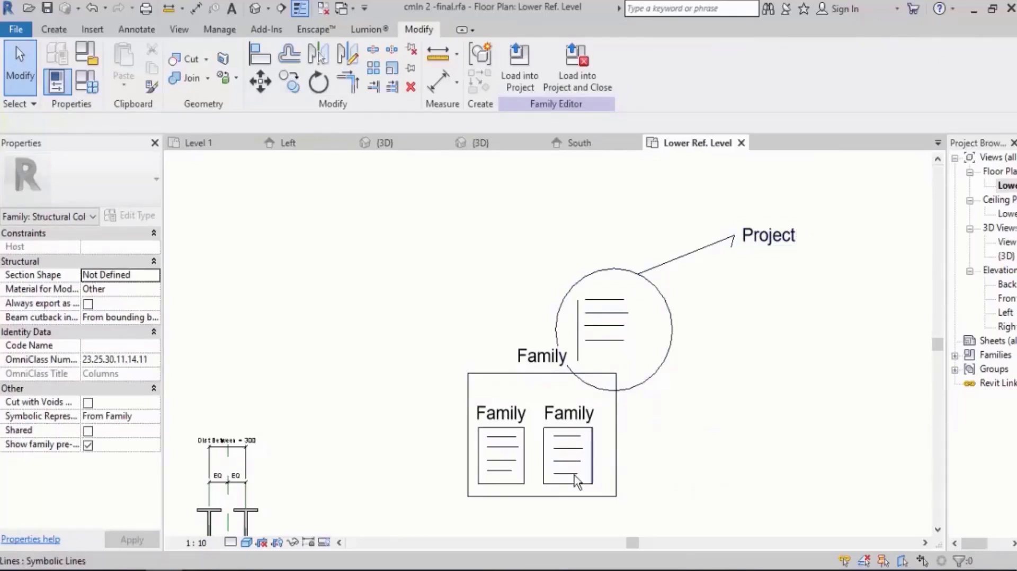
pyautogui.scroll(3, 555, 470)
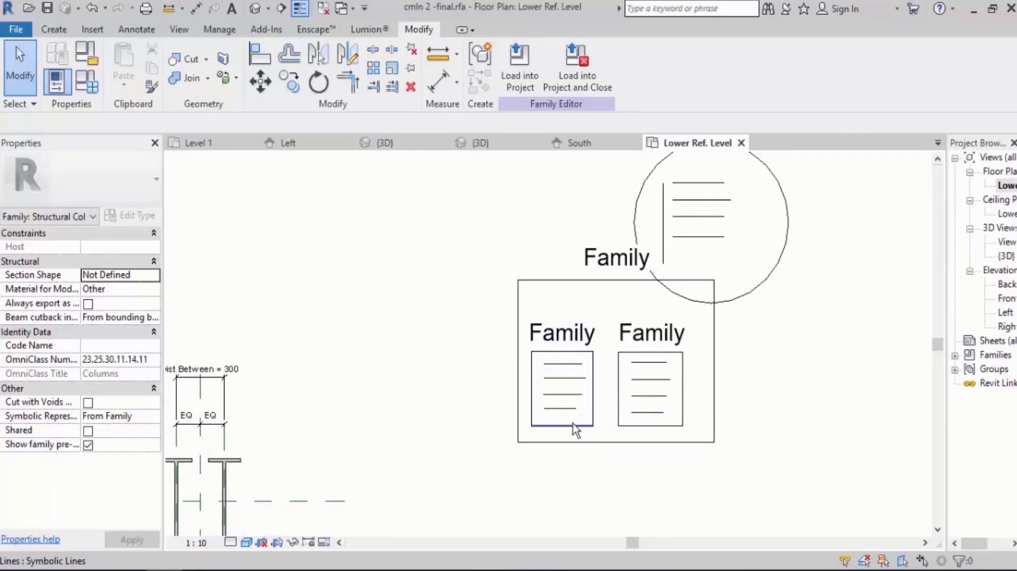
pyautogui.click(86, 82)
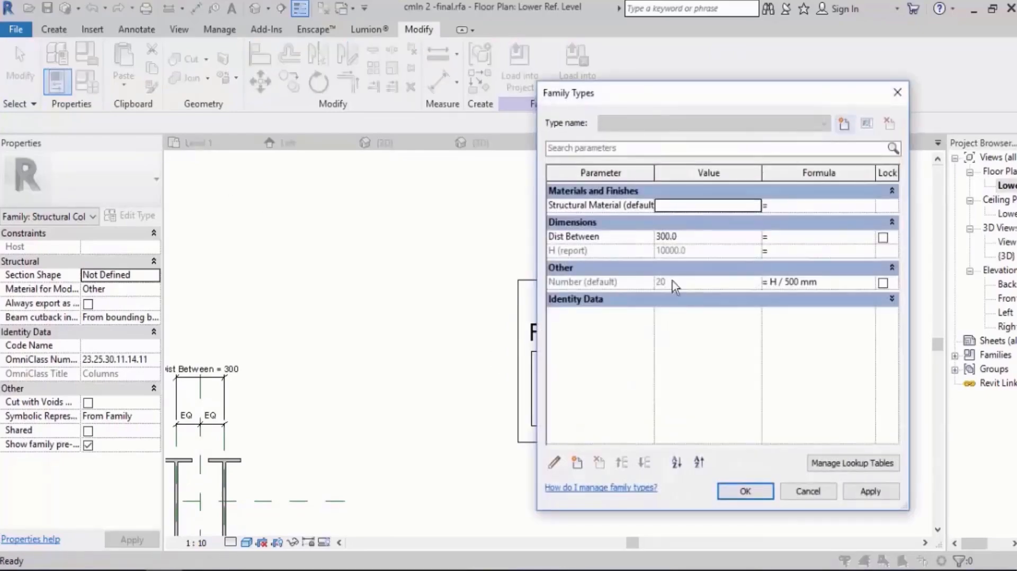
pyautogui.press('Escape')
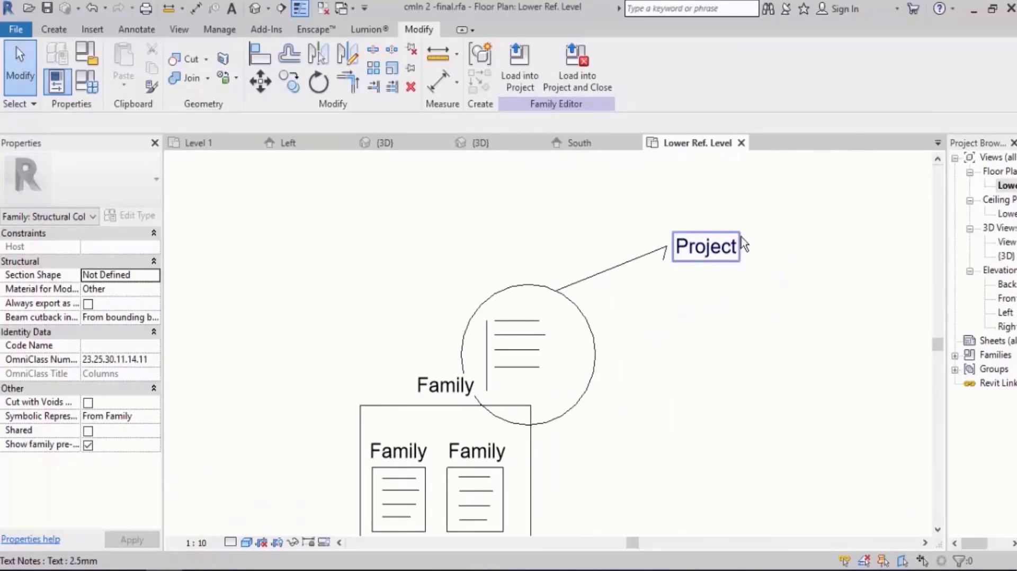
pyautogui.scroll(-2, 737, 240)
pyautogui.moveTo(682, 360)
pyautogui.mouseDown(button='middle')
pyautogui.moveTo(720, 332)
pyautogui.moveTo(669, 334)
pyautogui.mouseUp(button='middle')
pyautogui.scroll(3, 796, 238)
pyautogui.moveTo(781, 292); pyautogui.dragTo(775, 293, button='middle')
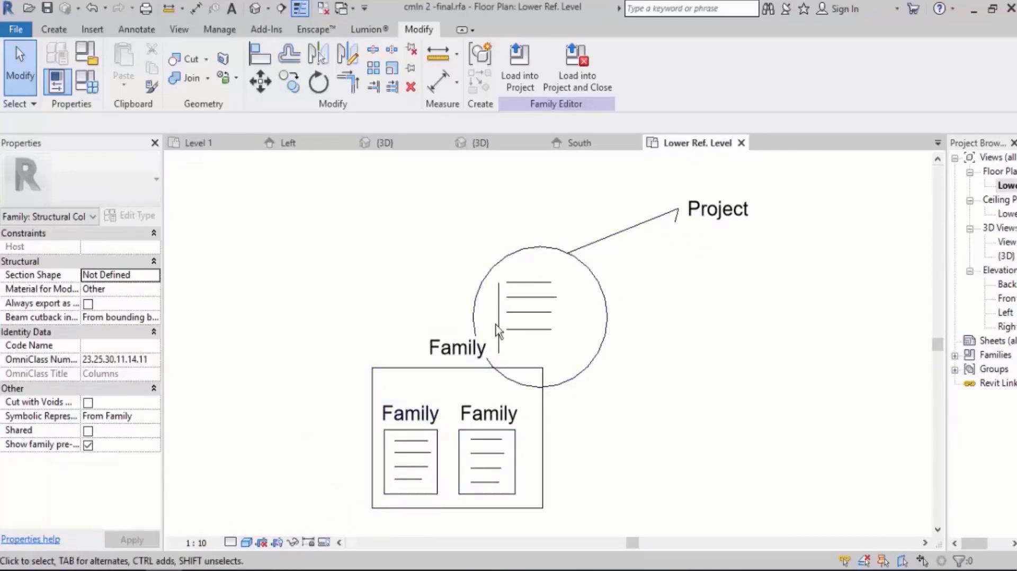
pyautogui.click(88, 85)
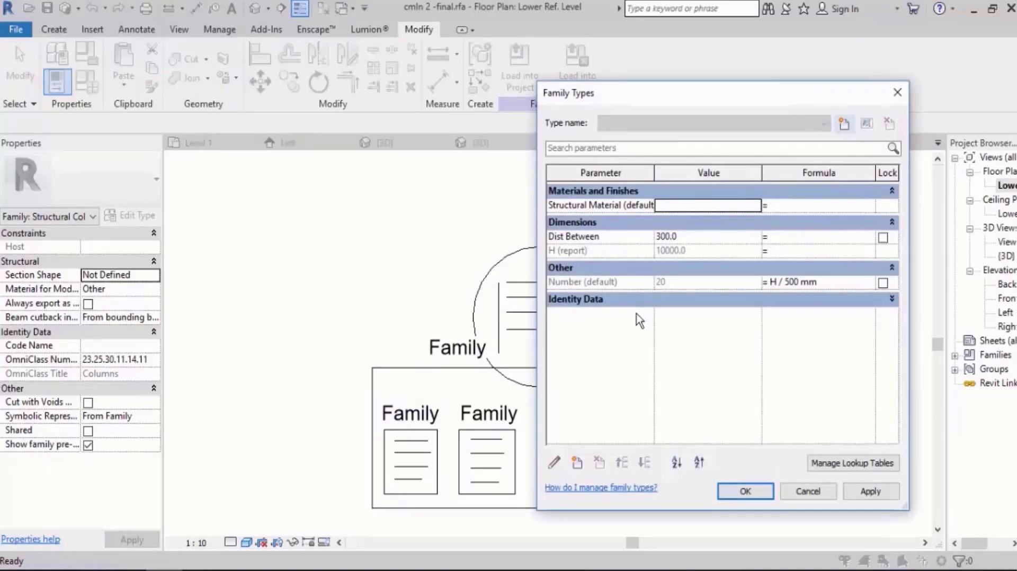
pyautogui.press('Escape')
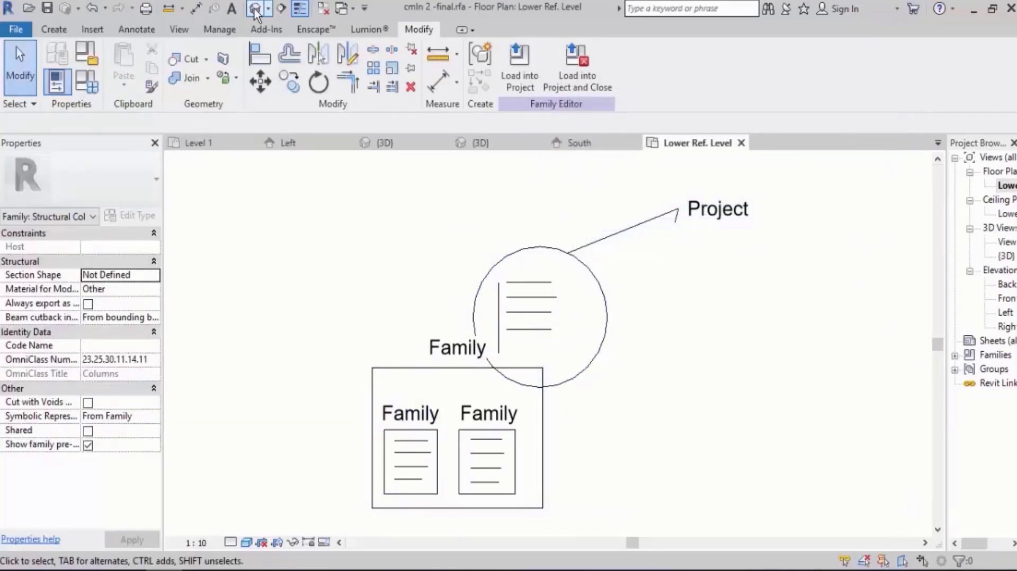
# Switch to the 3D view and examine the type parameters of the right-hand nested clmn 2 column.
pyautogui.click(255, 10)
pyautogui.keyDown('shift'); pyautogui.moveTo(475, 220); pyautogui.dragTo(450, 220, button='middle'); pyautogui.keyUp('shift')
pyautogui.click(450, 216)
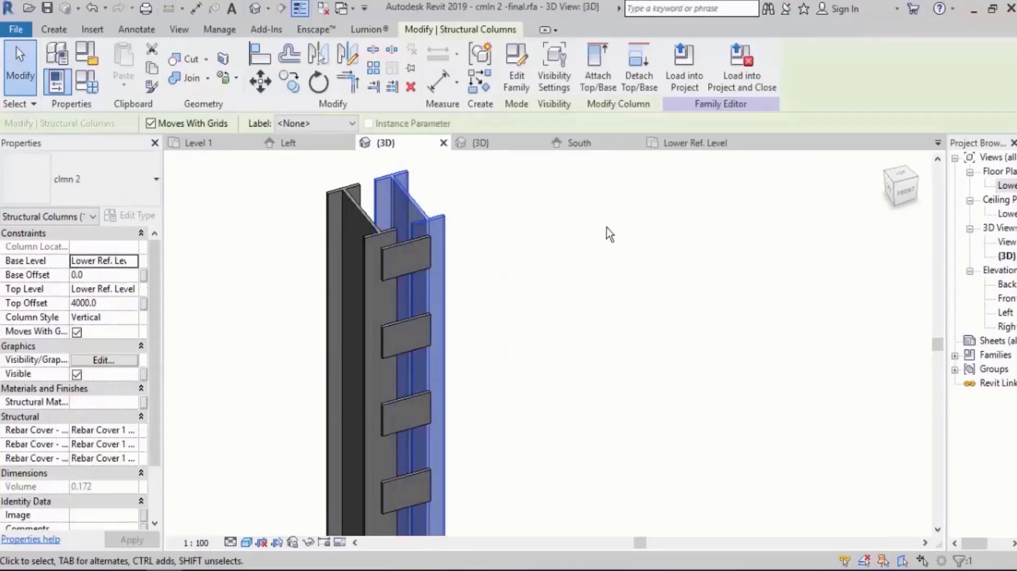
pyautogui.moveTo(606, 228); pyautogui.dragTo(557, 232, button='middle')
pyautogui.click(131, 217)
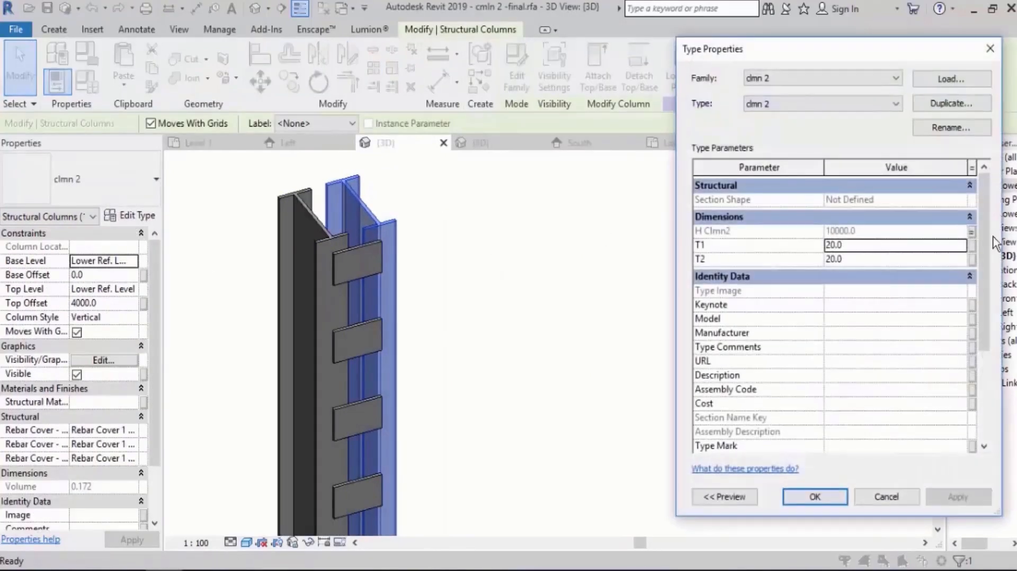
pyautogui.moveTo(871, 50); pyautogui.dragTo(765, 50)
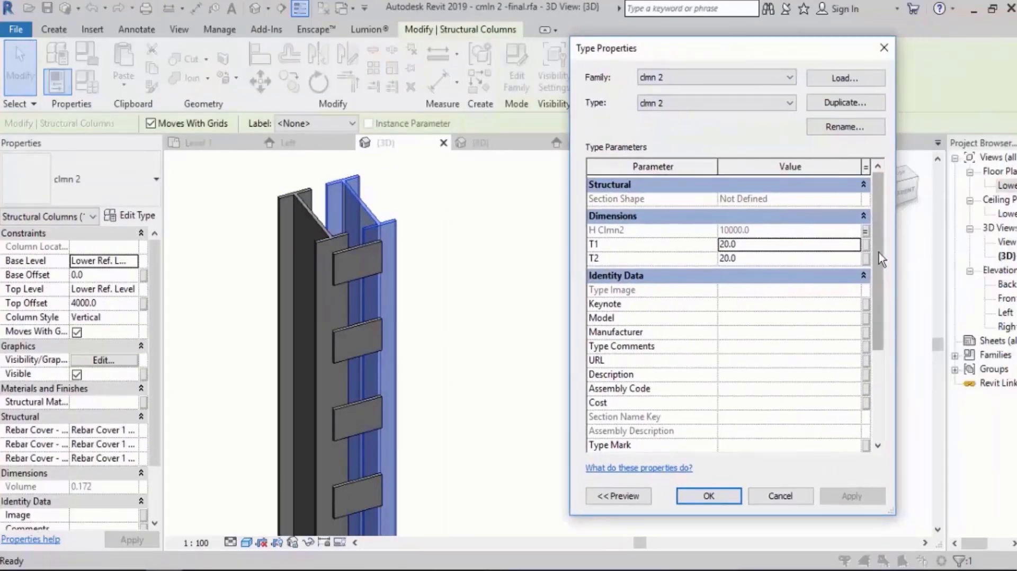
pyautogui.moveTo(879, 252); pyautogui.dragTo(879, 410)
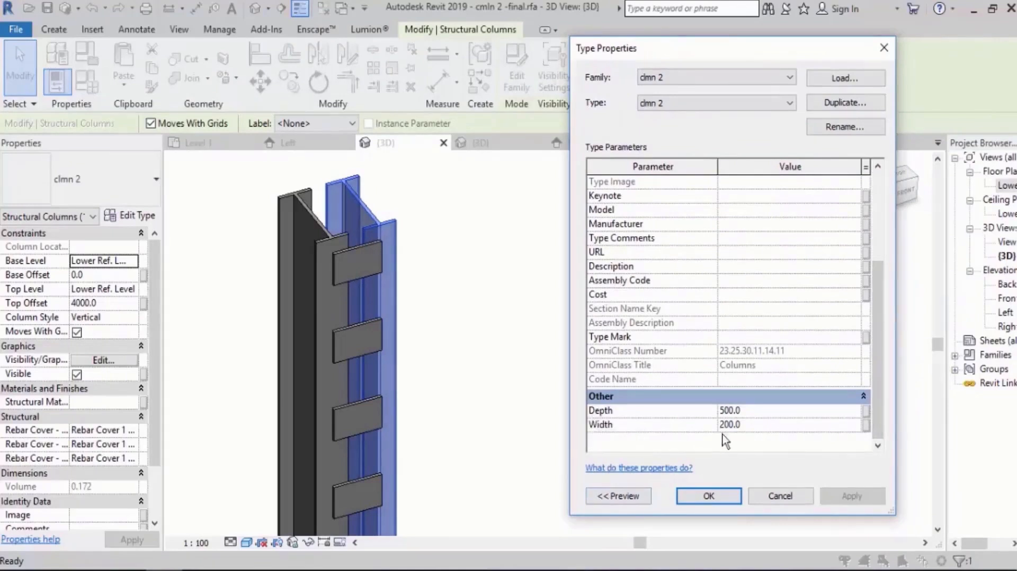
# Review which host parameters can be associated with the nested column's Depth, and check the host's Family Types.
pyautogui.click(867, 411)
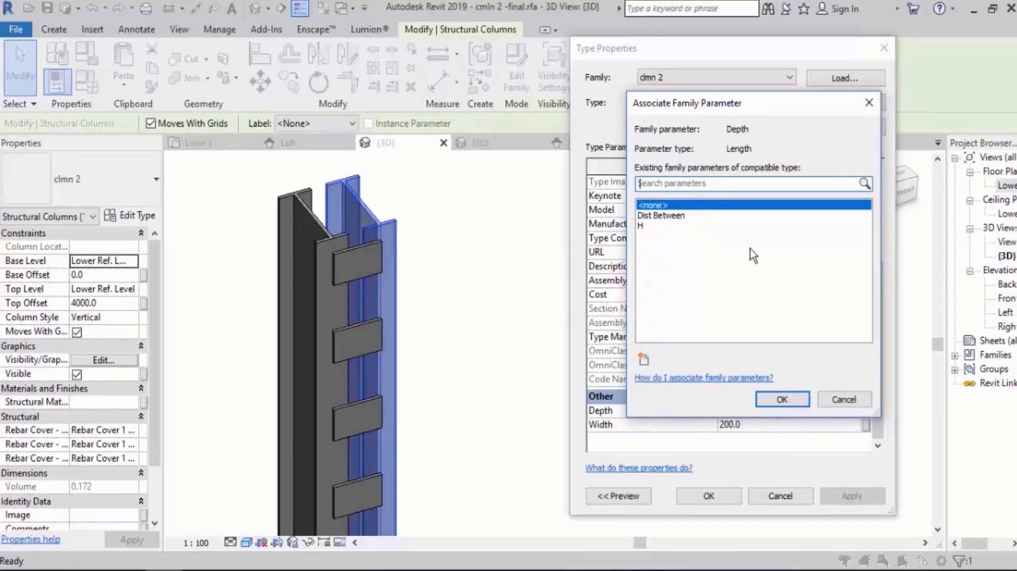
pyautogui.press('Escape')
pyautogui.press('Escape')
pyautogui.press('Escape')
pyautogui.moveTo(562, 308); pyautogui.dragTo(570, 310, button='middle')
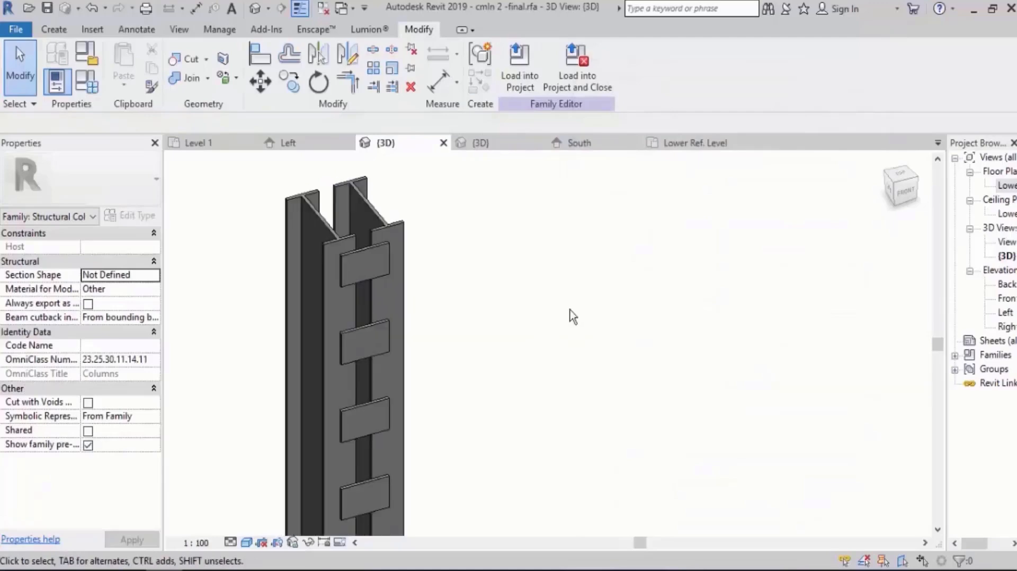
pyautogui.click(86, 84)
pyautogui.press('Escape')
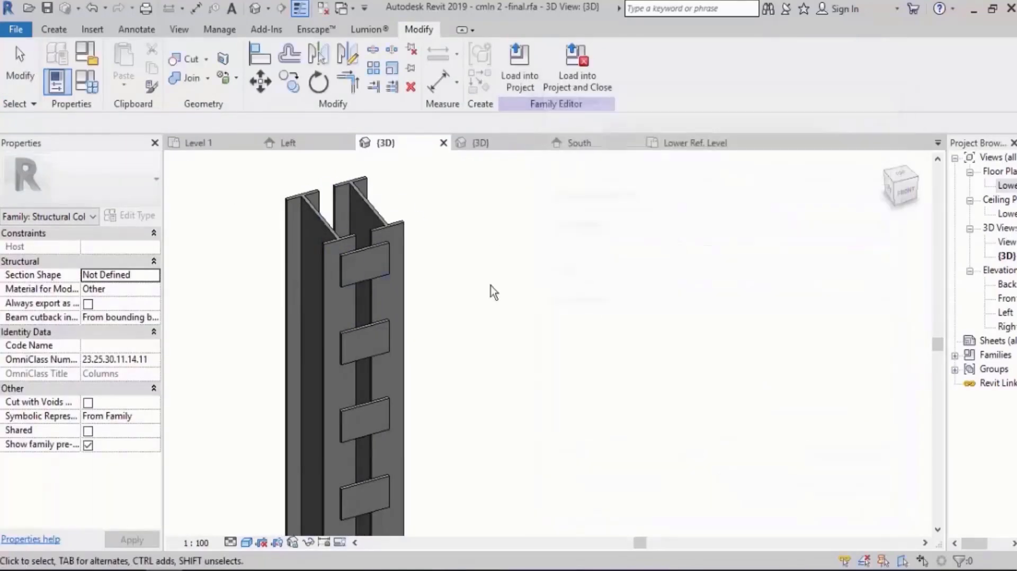
# Associate the right-hand clmn 2 column's Depth with a new type parameter named Depth, and check it in Family Types.
pyautogui.click(386, 224)
pyautogui.click(131, 216)
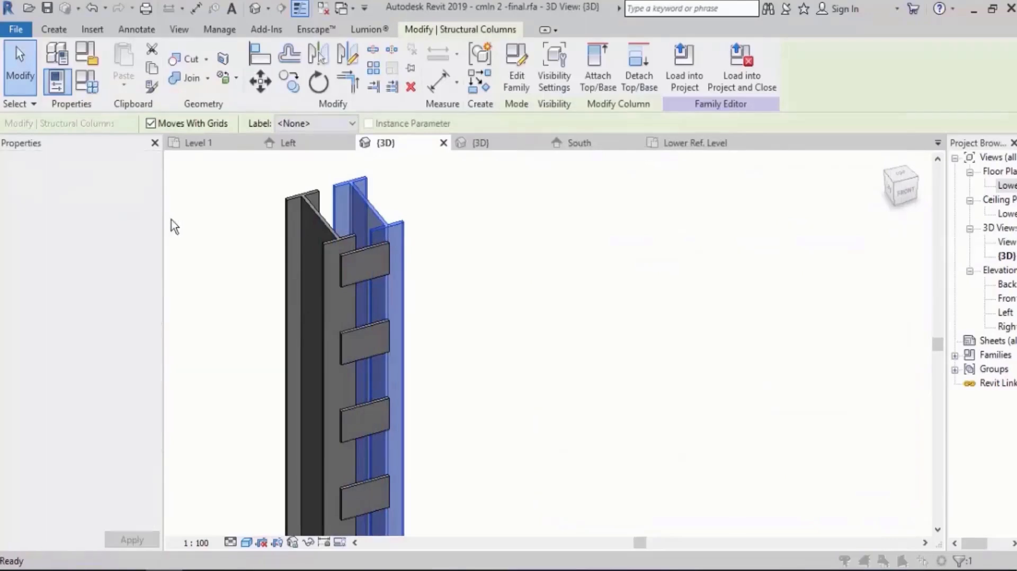
pyautogui.moveTo(878, 292); pyautogui.dragTo(880, 381)
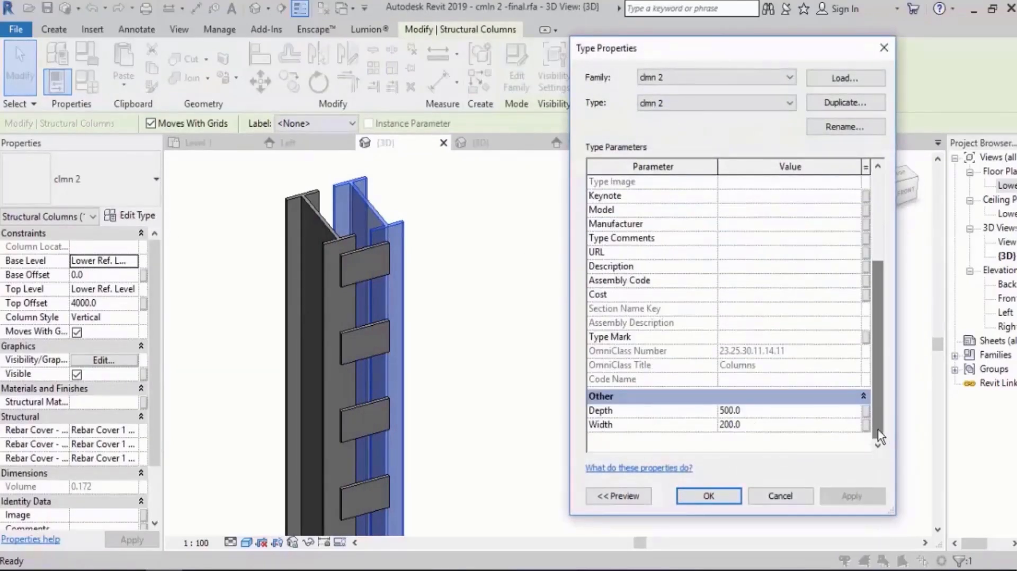
pyautogui.click(866, 411)
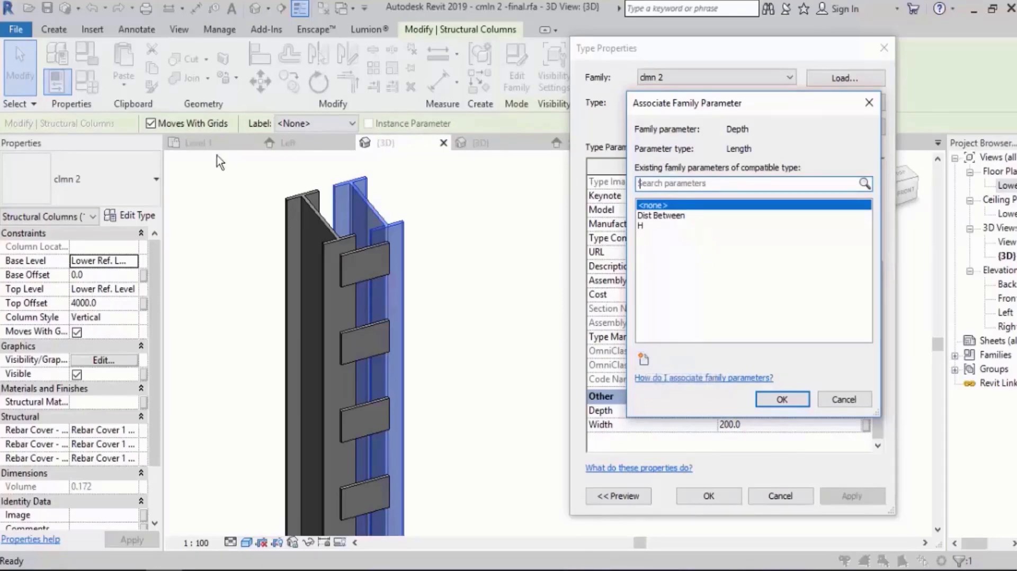
pyautogui.click(644, 360)
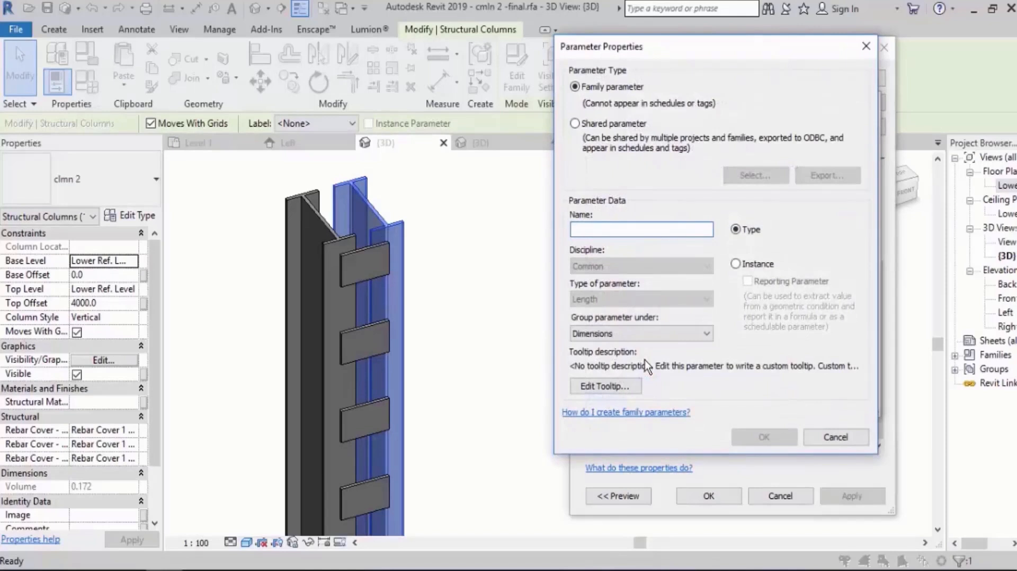
pyautogui.write('Depth')
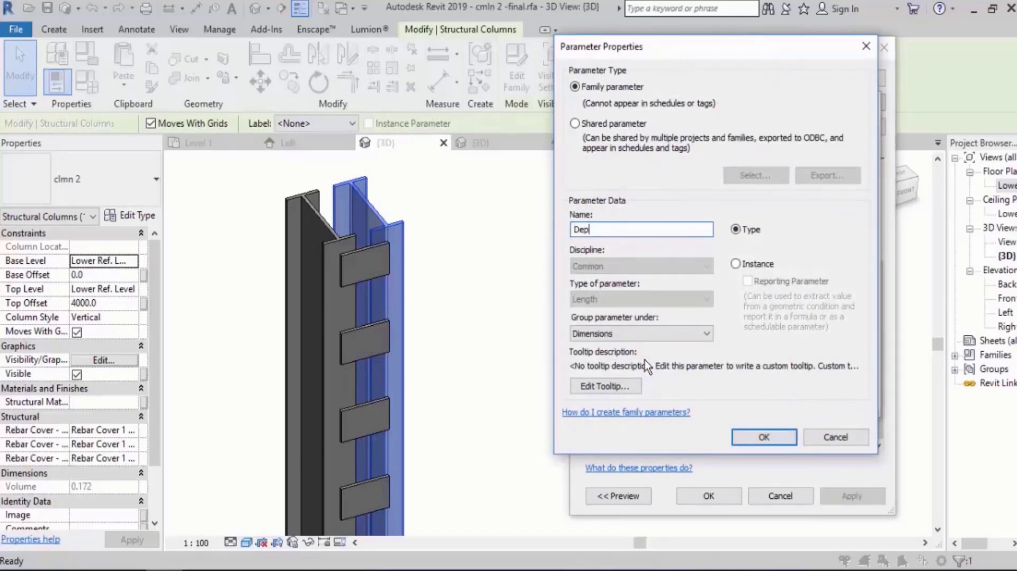
pyautogui.click(764, 437)
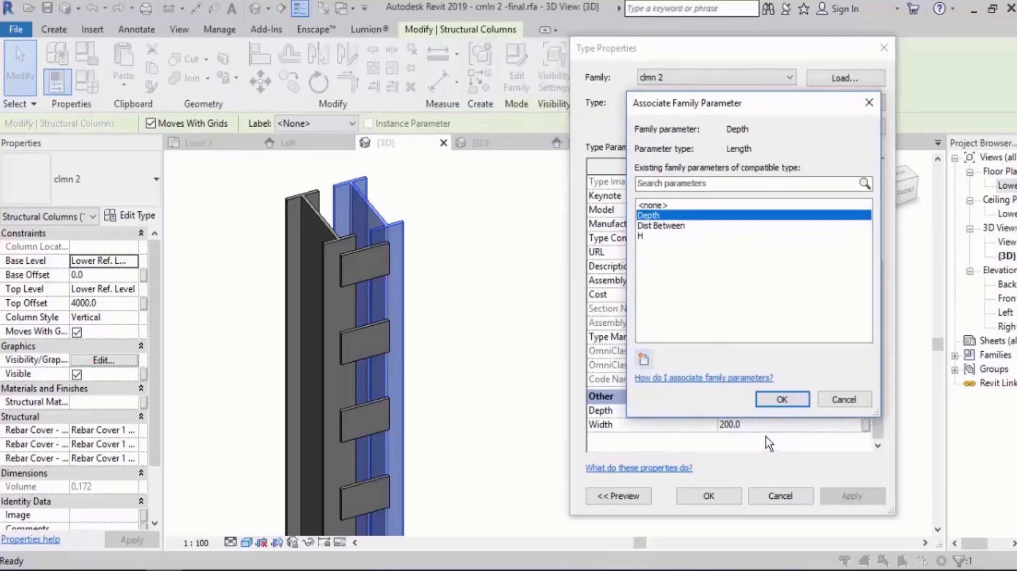
pyautogui.click(781, 402)
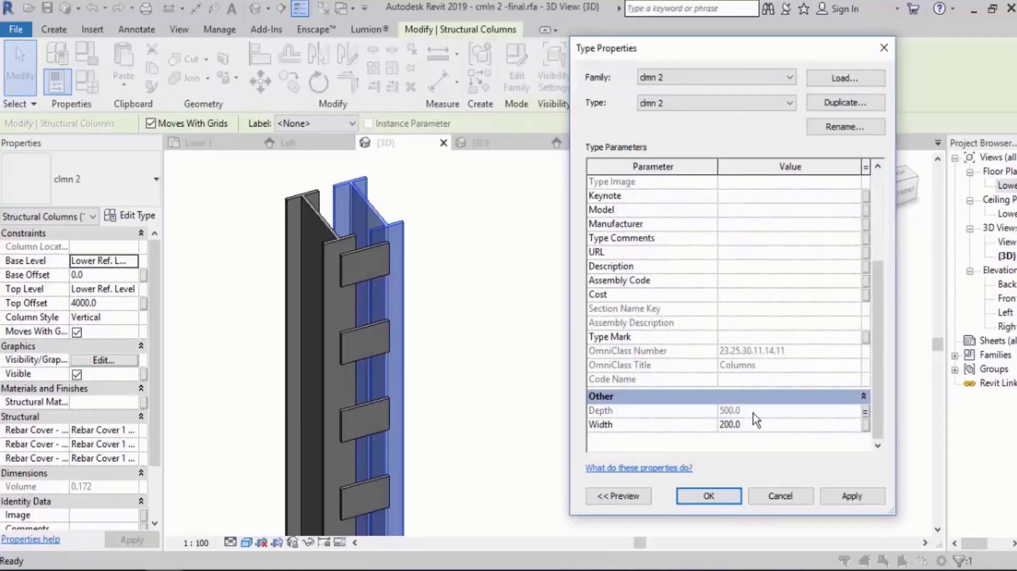
pyautogui.click(710, 496)
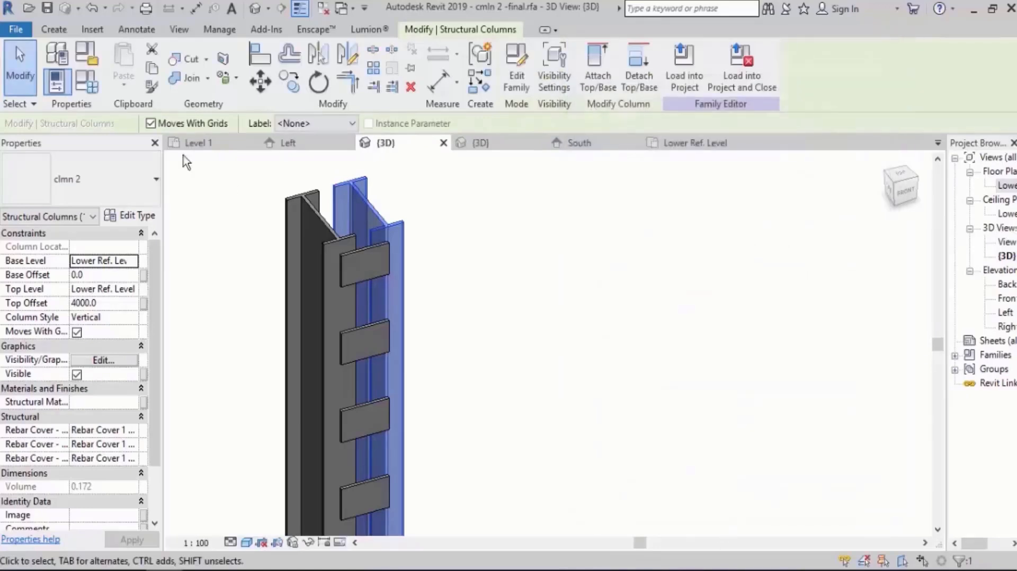
pyautogui.click(79, 83)
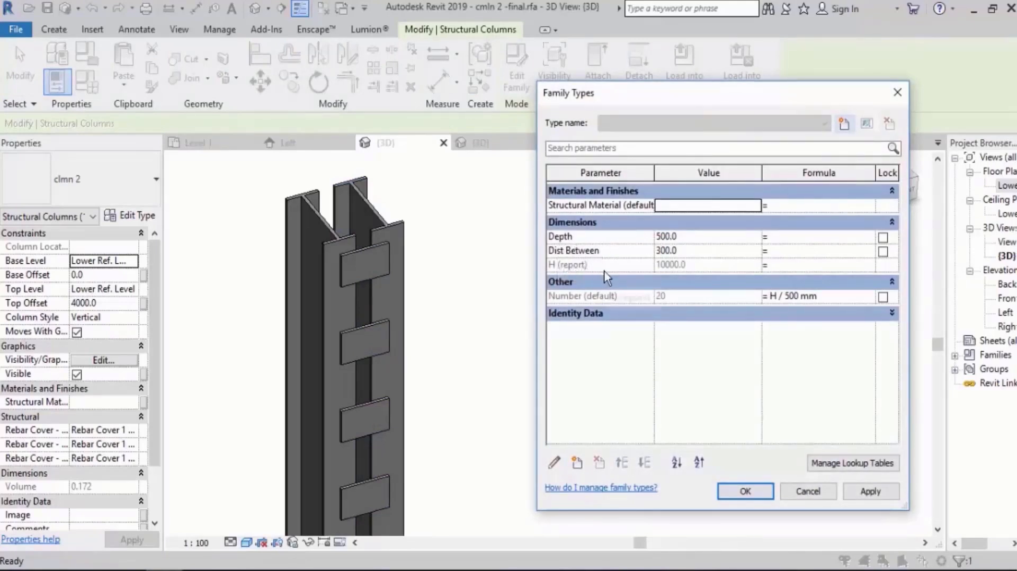
pyautogui.click(748, 493)
# In the Lower Ref. Level plan, draw a symbolic-line arrow from the left nested family box's top line into the project circle.
pyautogui.scroll(-5, 466, 424)
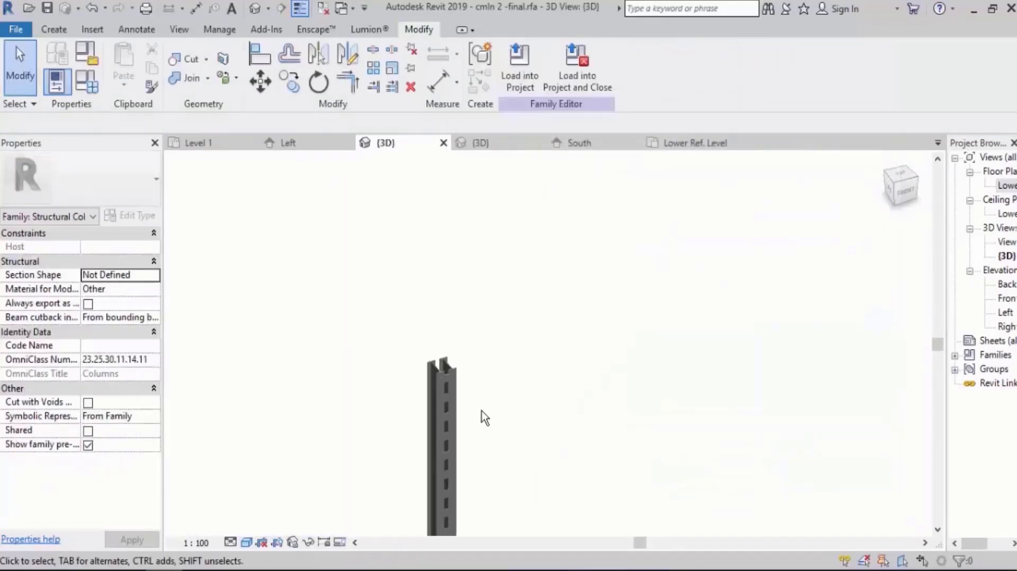
pyautogui.doubleClick(1010, 187)
pyautogui.moveTo(617, 290); pyautogui.dragTo(634, 329, button='middle')
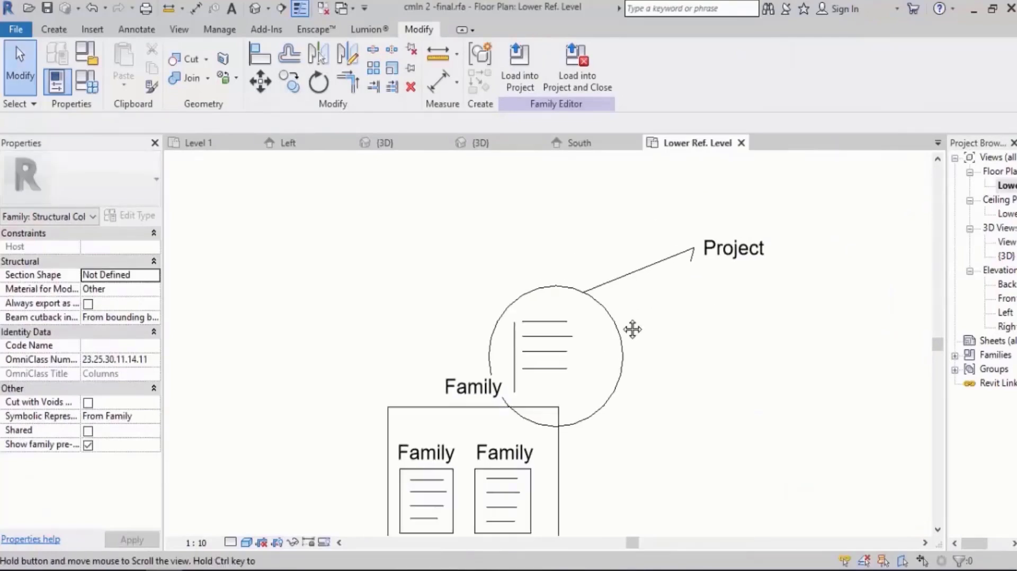
pyautogui.scroll(1, 476, 393)
pyautogui.moveTo(475, 393); pyautogui.dragTo(475, 346, button='middle')
pyautogui.click(136, 29)
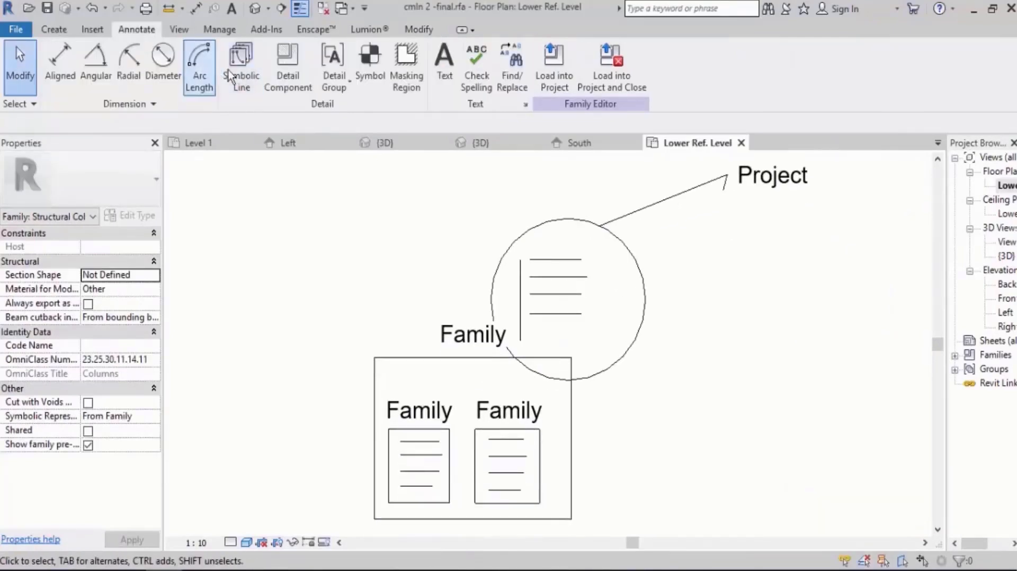
pyautogui.scroll(1, 427, 360)
pyautogui.click(422, 448)
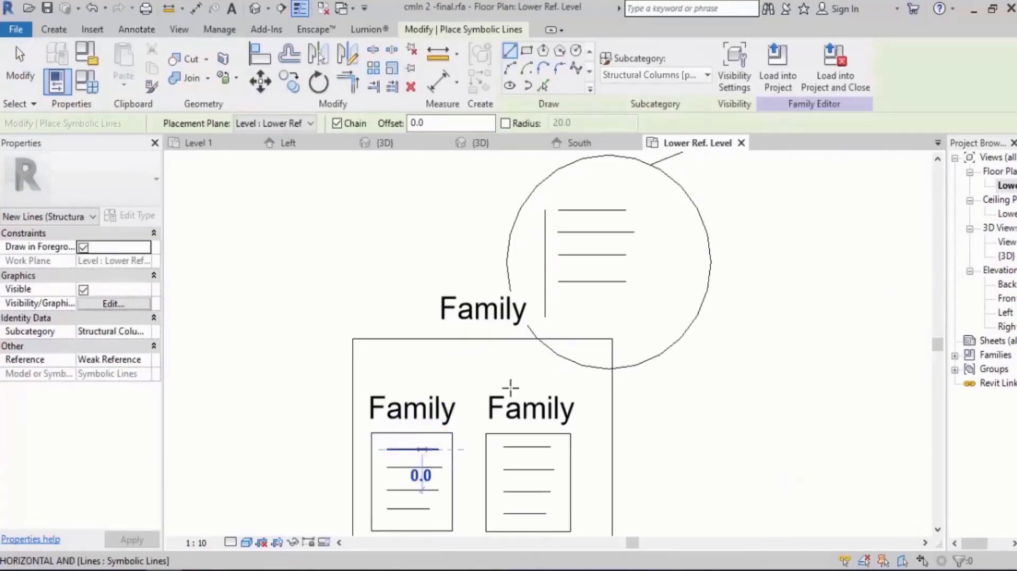
pyautogui.click(568, 300)
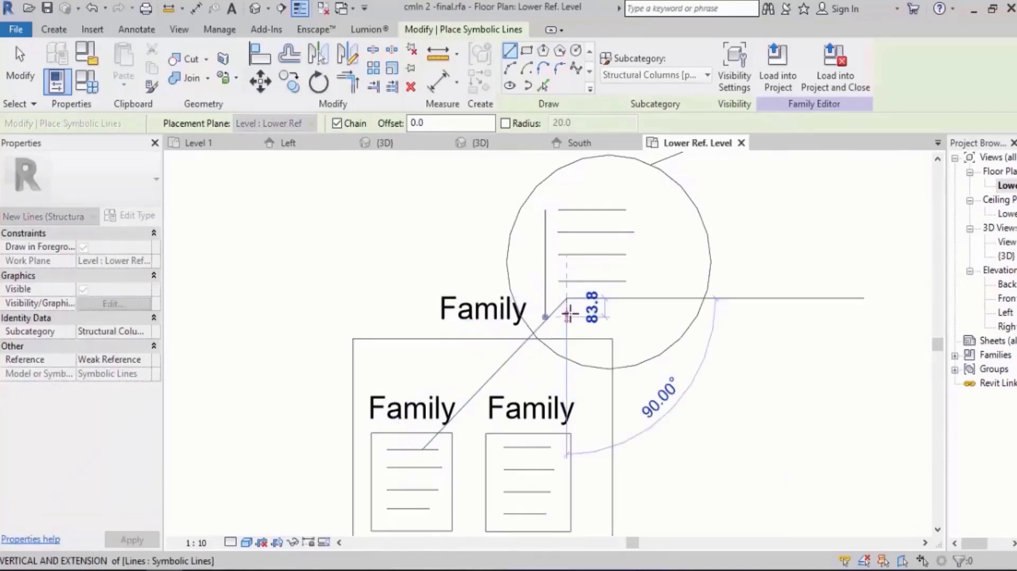
pyautogui.click(567, 317)
pyautogui.press('Escape')
# Add a horizontal symbolic line about 228 mm long beside the new arrowhead, below the parameter lines in the circle.
pyautogui.click(577, 301)
pyautogui.click(626, 302)
pyautogui.press('Escape')
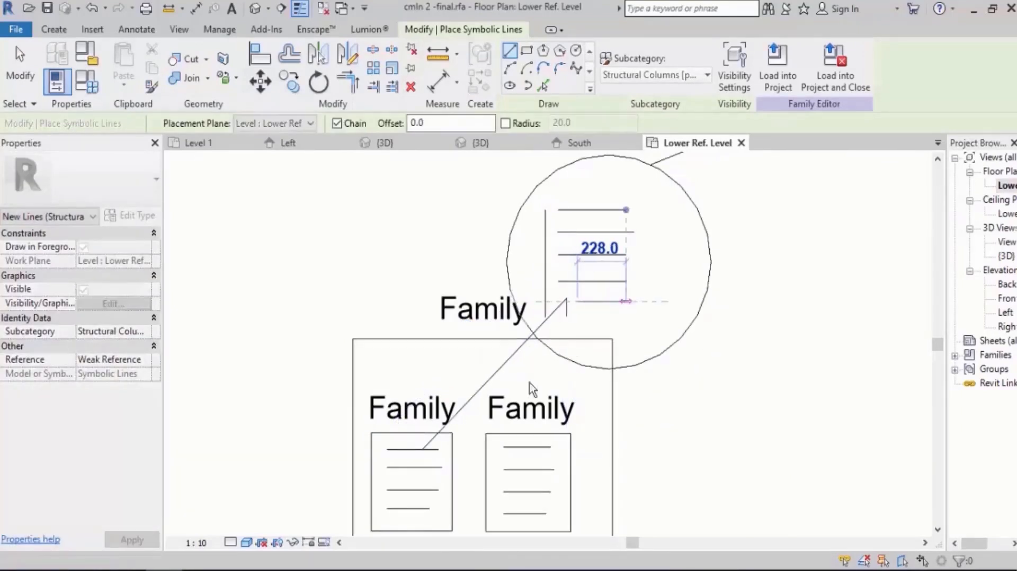
pyautogui.press('Escape')
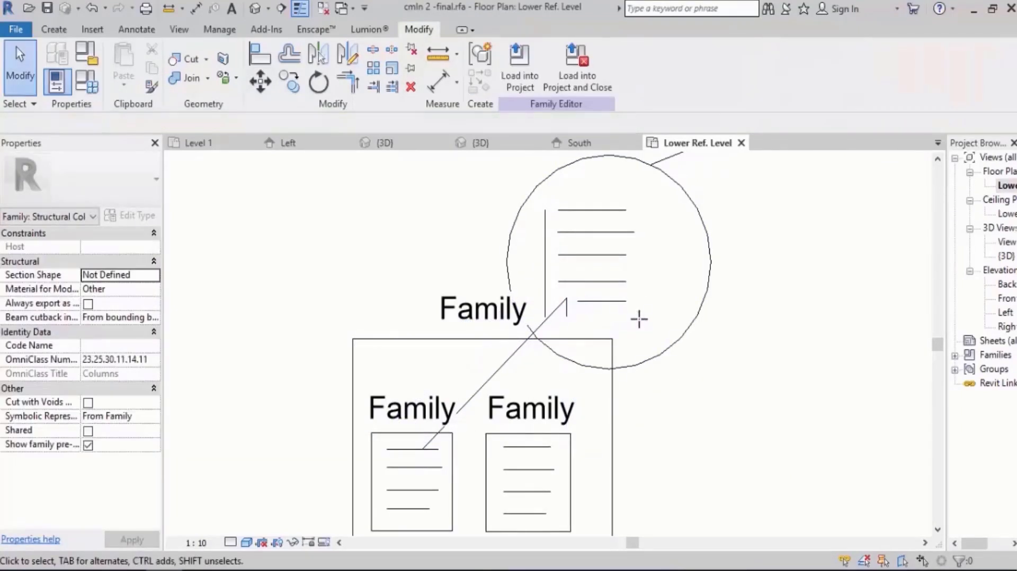
# In the 3D view, associate the right-hand clmn 2 column's Width with a new type parameter named Width.
pyautogui.click(382, 143)
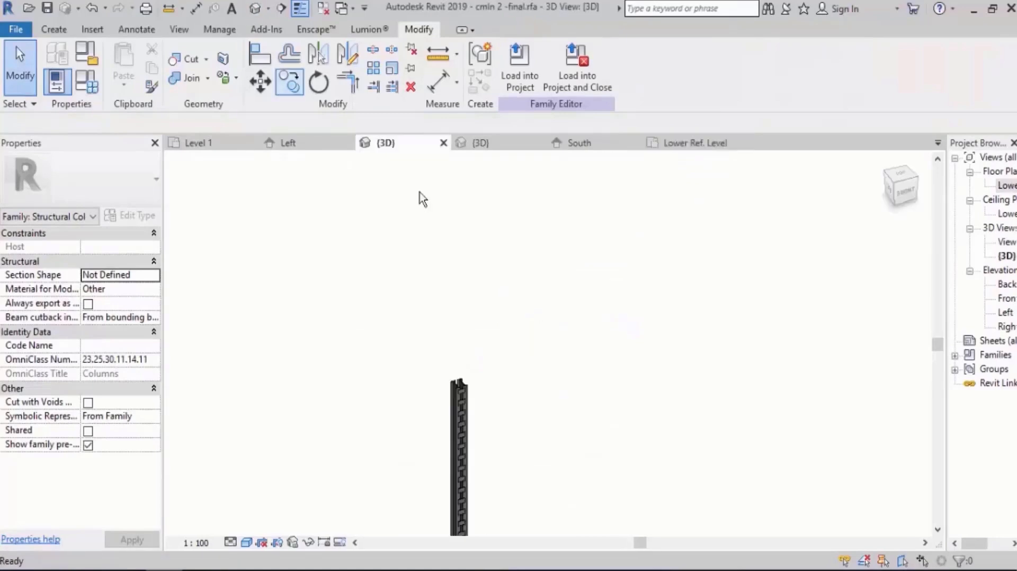
pyautogui.scroll(5, 474, 394)
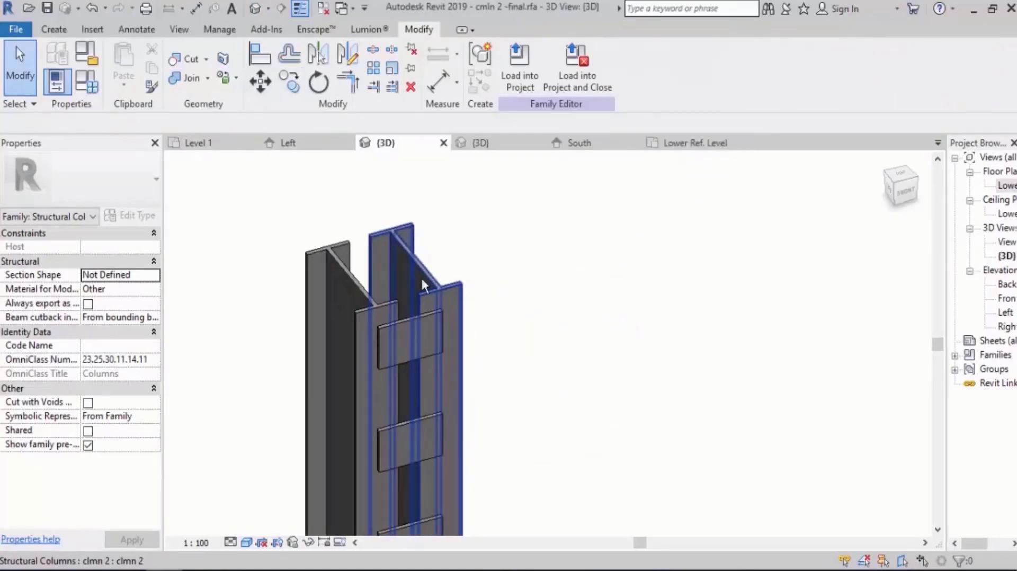
pyautogui.click(408, 218)
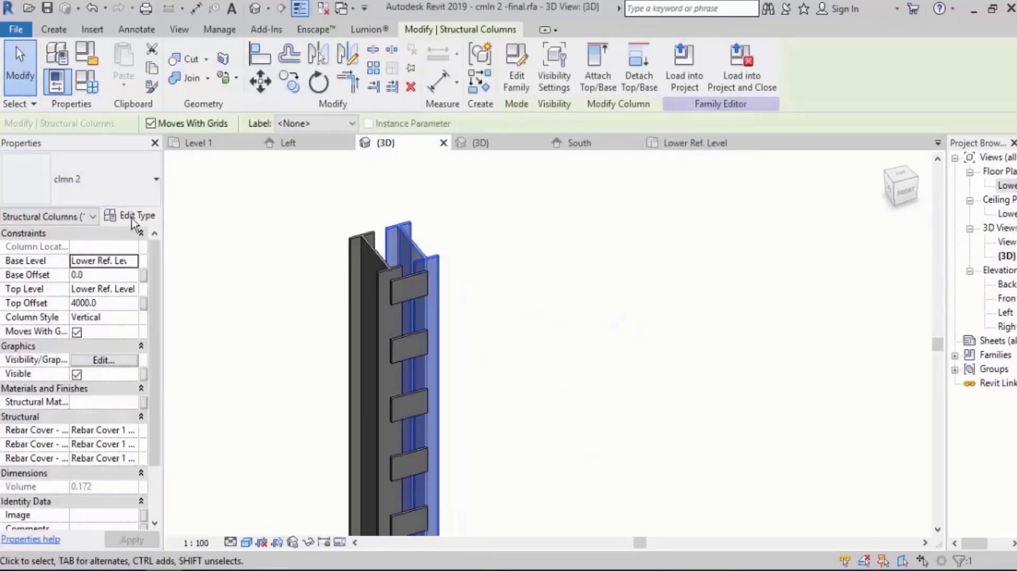
pyautogui.click(131, 216)
pyautogui.moveTo(879, 234); pyautogui.dragTo(880, 376)
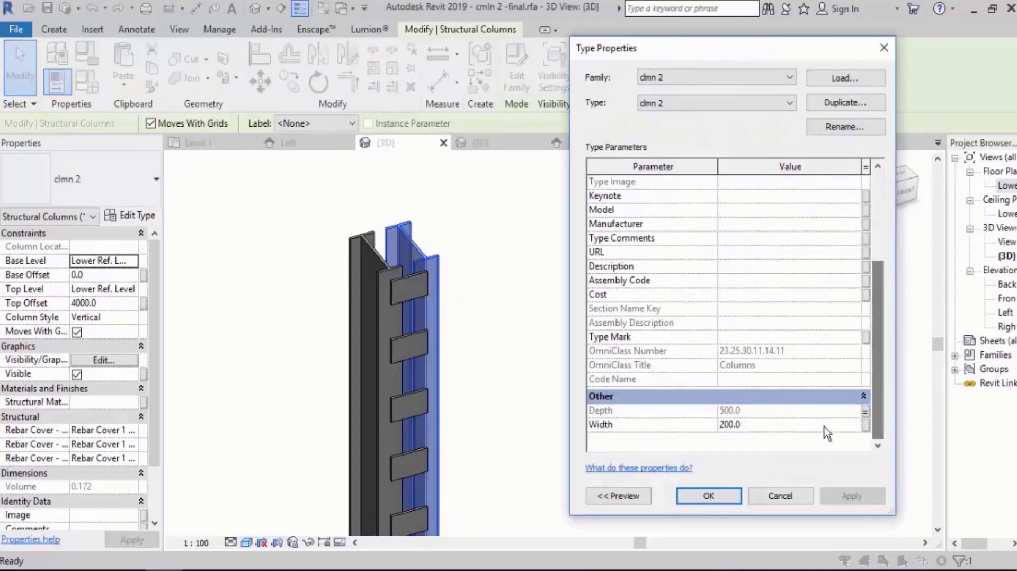
pyautogui.click(867, 429)
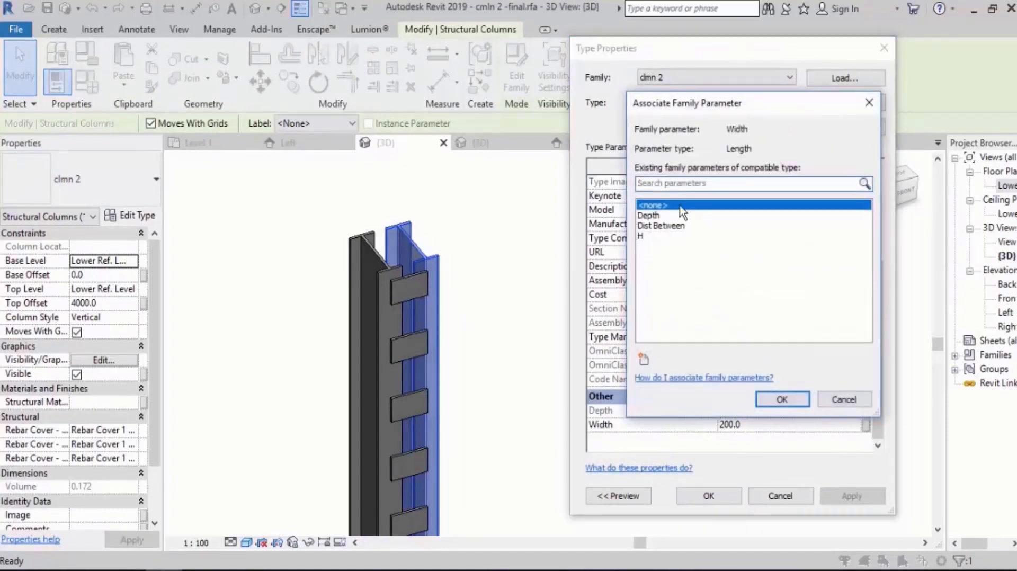
pyautogui.click(645, 361)
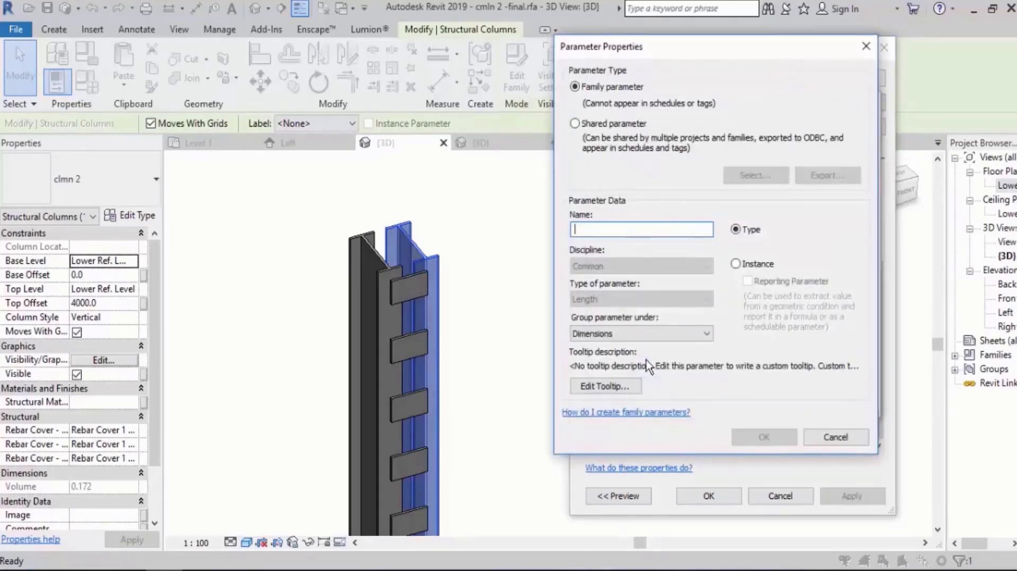
pyautogui.write('Width')
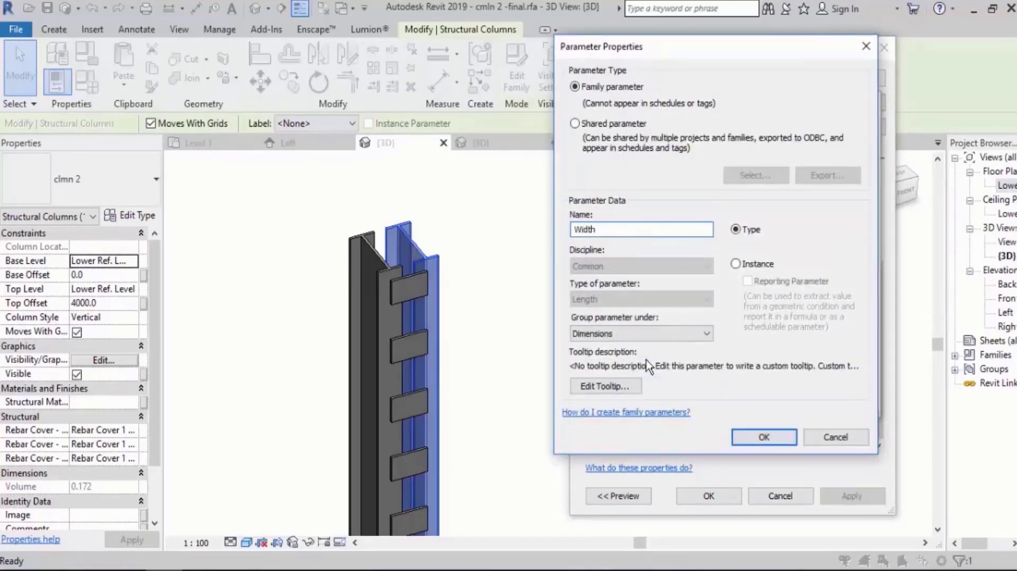
pyautogui.press('Return')
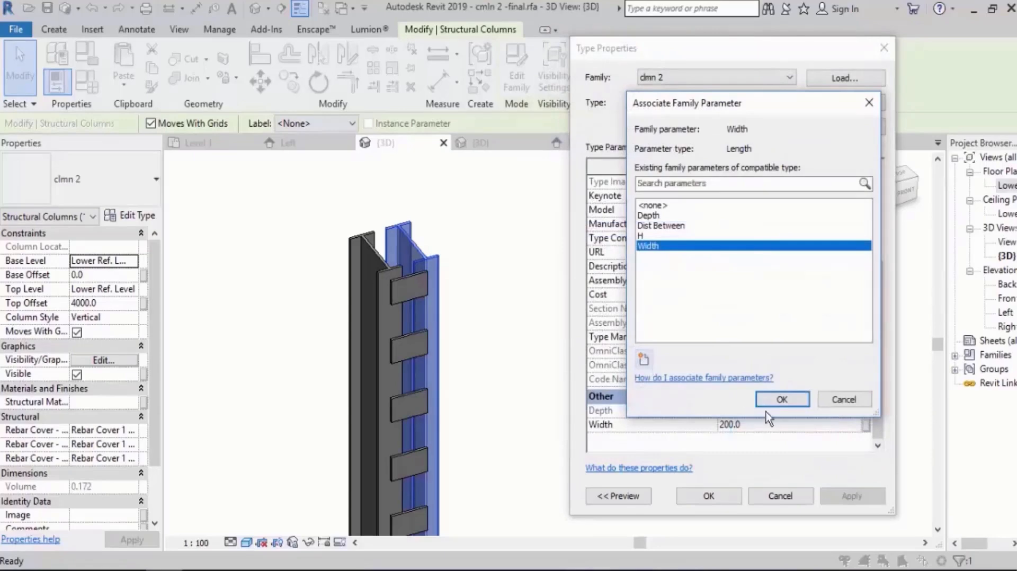
pyautogui.click(782, 400)
# Associate the nested column's T1 dimension with a new type parameter named T1.
pyautogui.scroll(5, 768, 249)
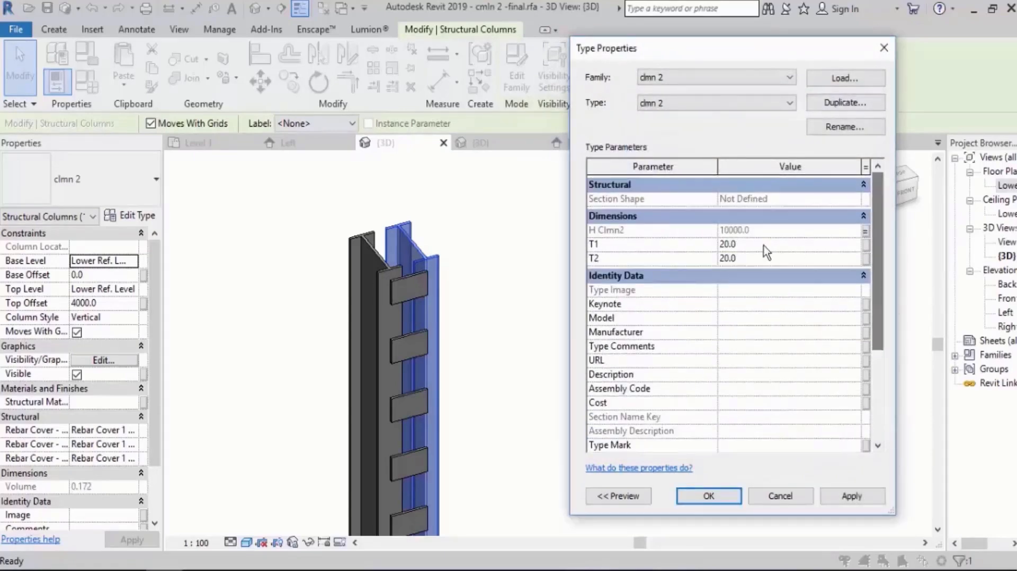
pyautogui.click(867, 244)
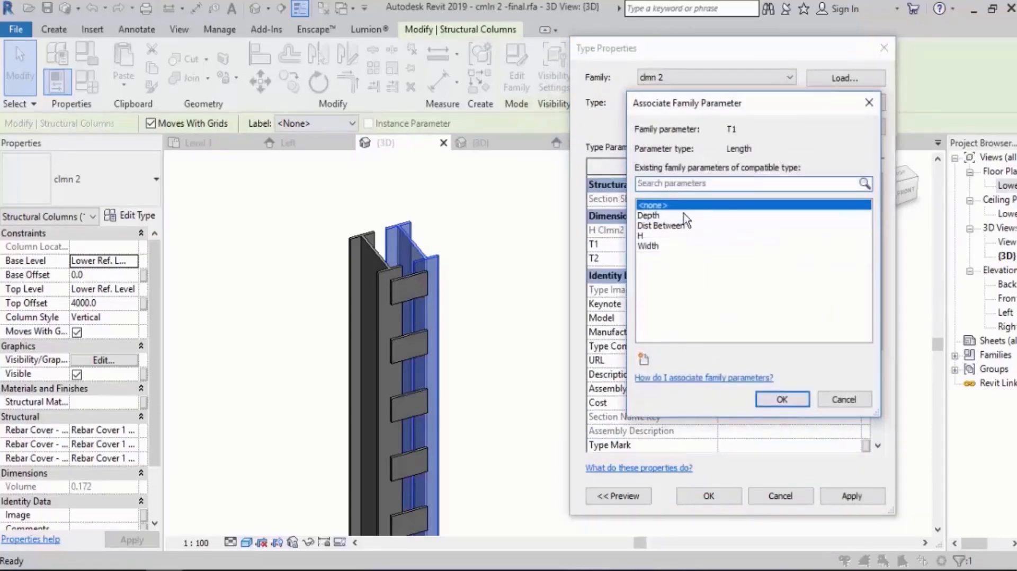
pyautogui.click(643, 359)
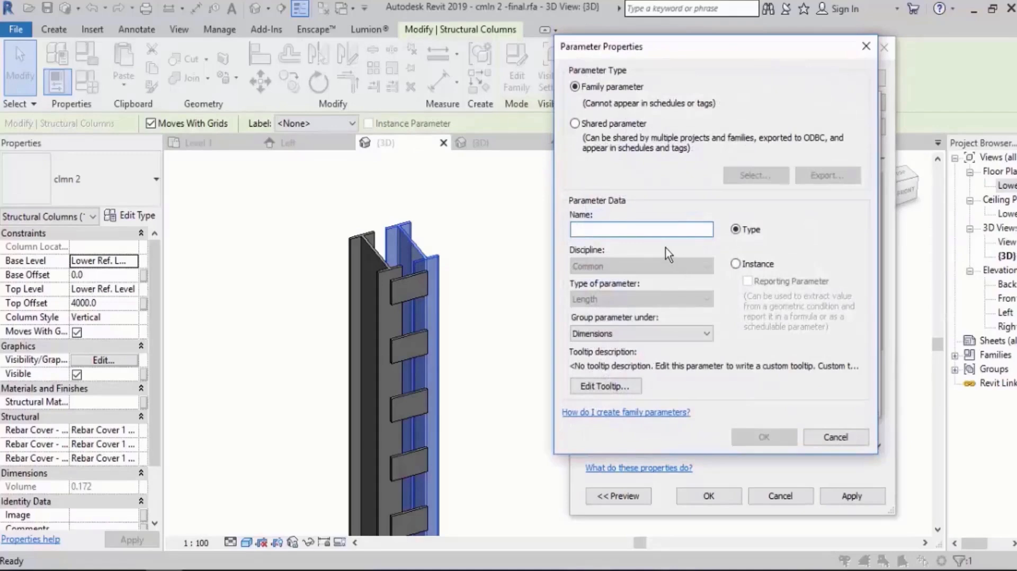
pyautogui.write('T1')
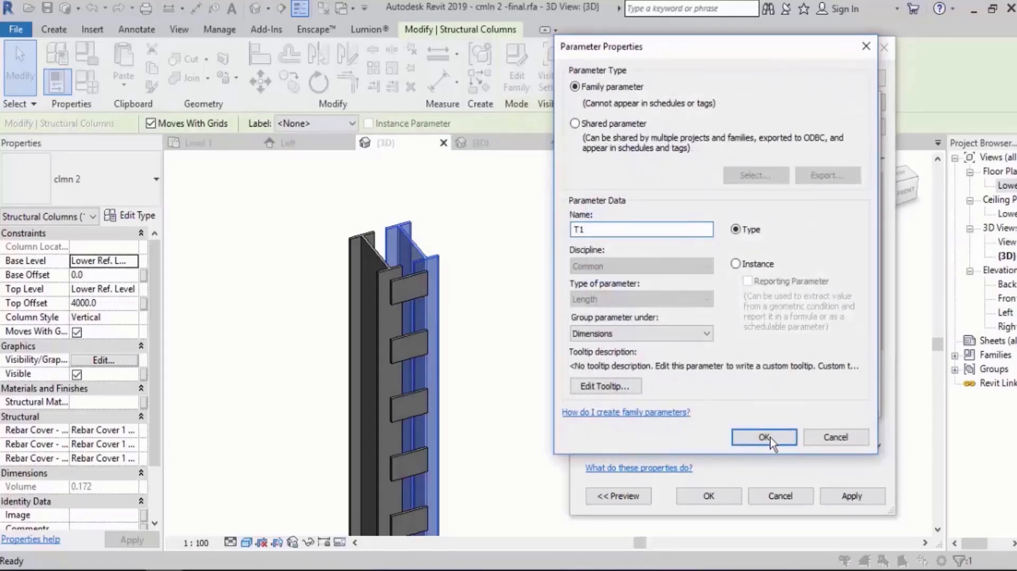
pyautogui.click(771, 438)
pyautogui.click(781, 399)
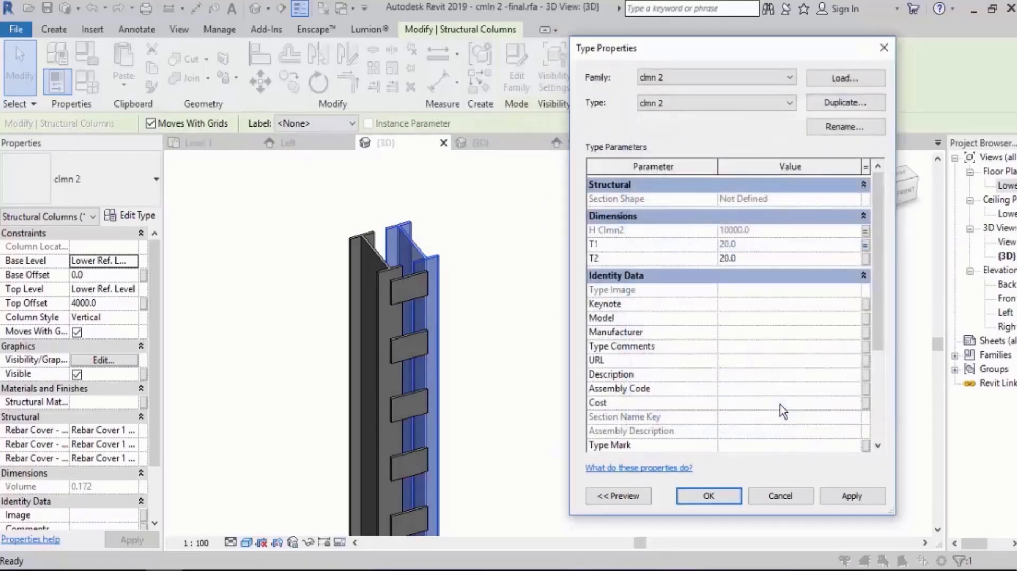
# Associate the nested column's T2 dimension with a new type parameter named T2 and accept the type properties.
pyautogui.click(799, 258)
pyautogui.click(866, 259)
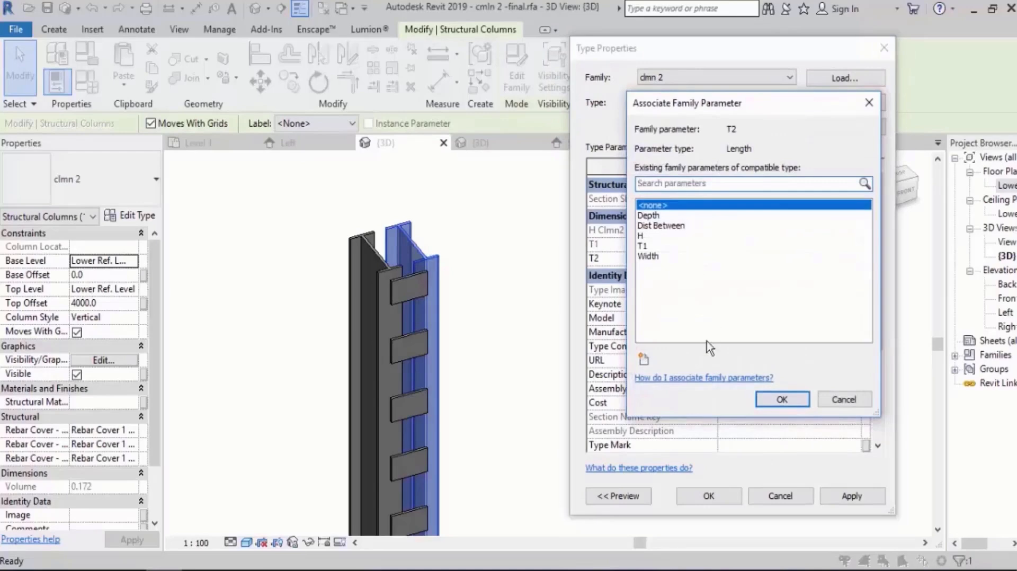
pyautogui.click(645, 356)
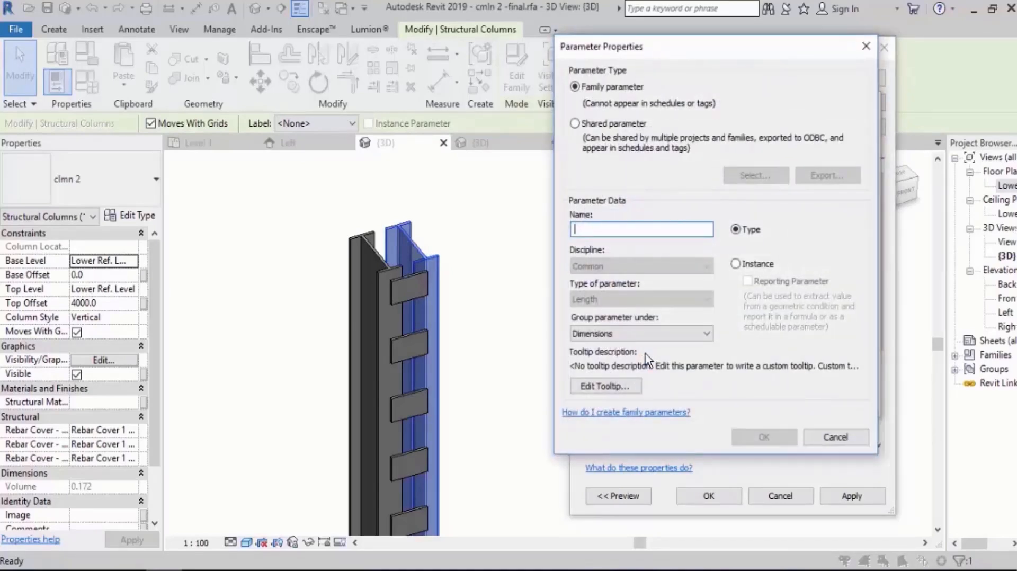
pyautogui.write('T2')
pyautogui.click(764, 437)
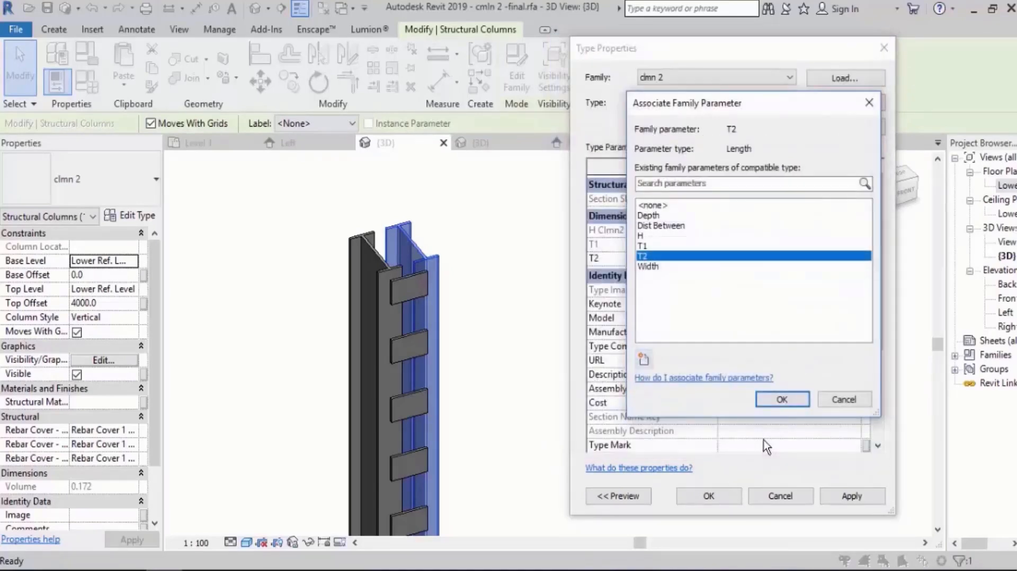
pyautogui.click(782, 399)
pyautogui.click(708, 496)
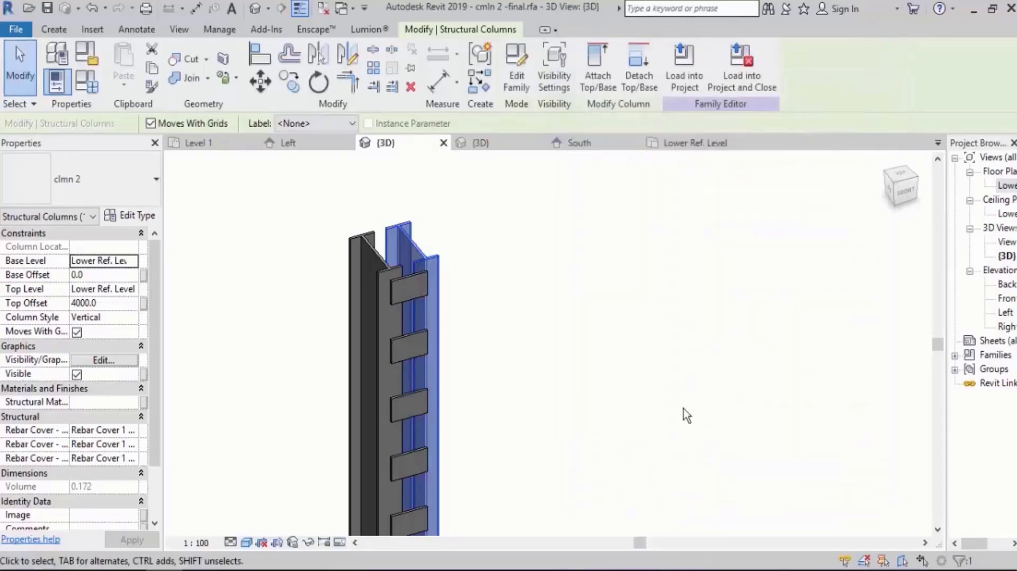
# Check Width, T1 and T2 in the host's Family Types, and compare them with the Lower Ref. Level diagram.
pyautogui.click(681, 416)
pyautogui.click(85, 90)
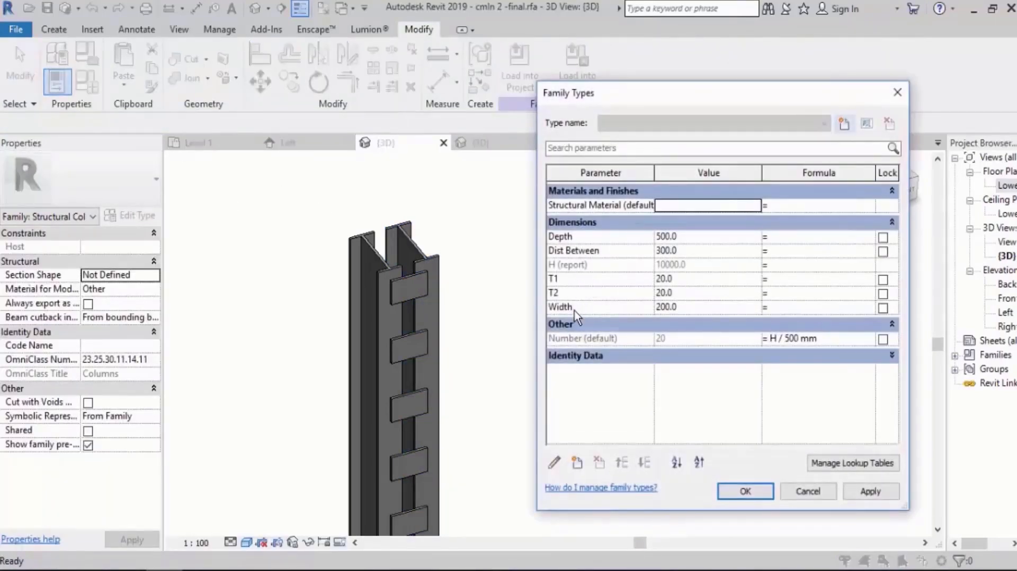
pyautogui.click(746, 490)
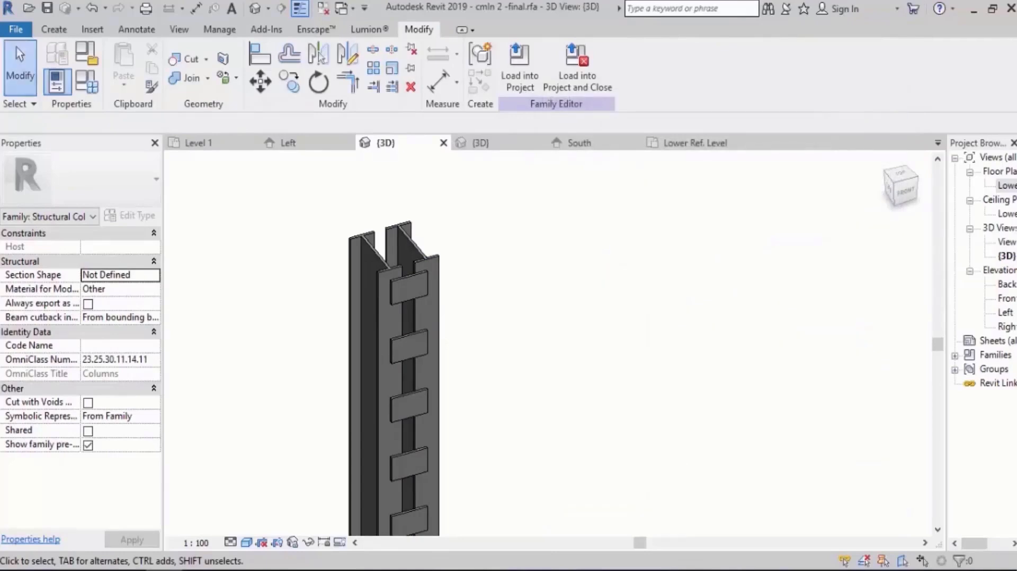
pyautogui.doubleClick(1006, 185)
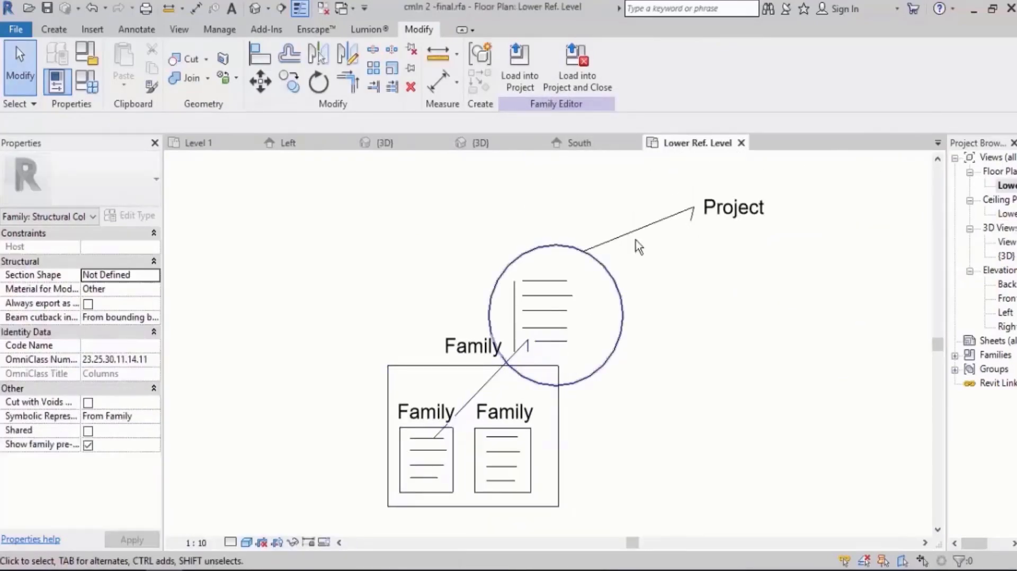
# Return to the 3D view and load the twin column family into Project5, overwriting the existing version.
pyautogui.click(255, 9)
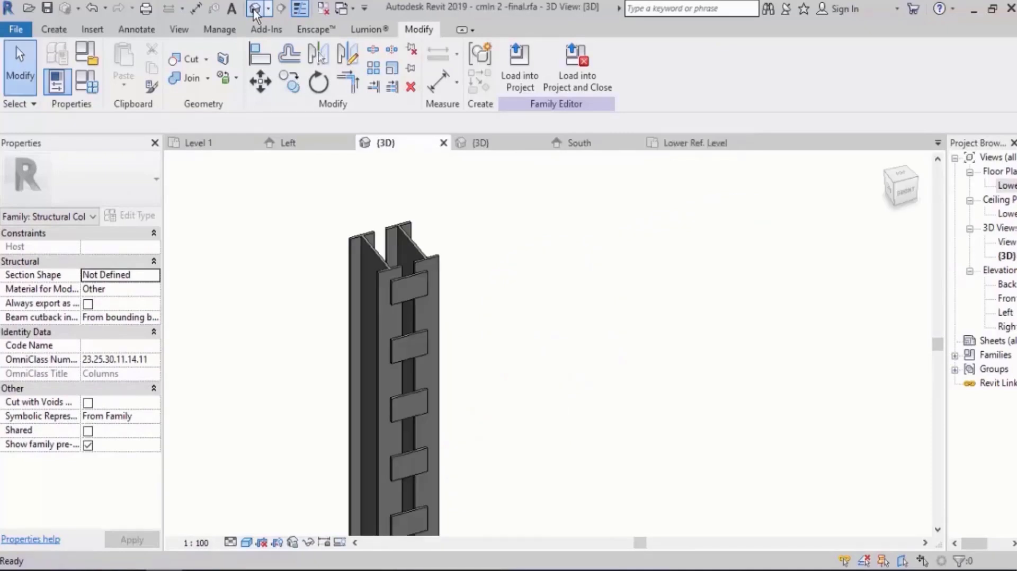
pyautogui.scroll(-3, 588, 274)
pyautogui.moveTo(574, 300); pyautogui.dragTo(490, 235, button='middle')
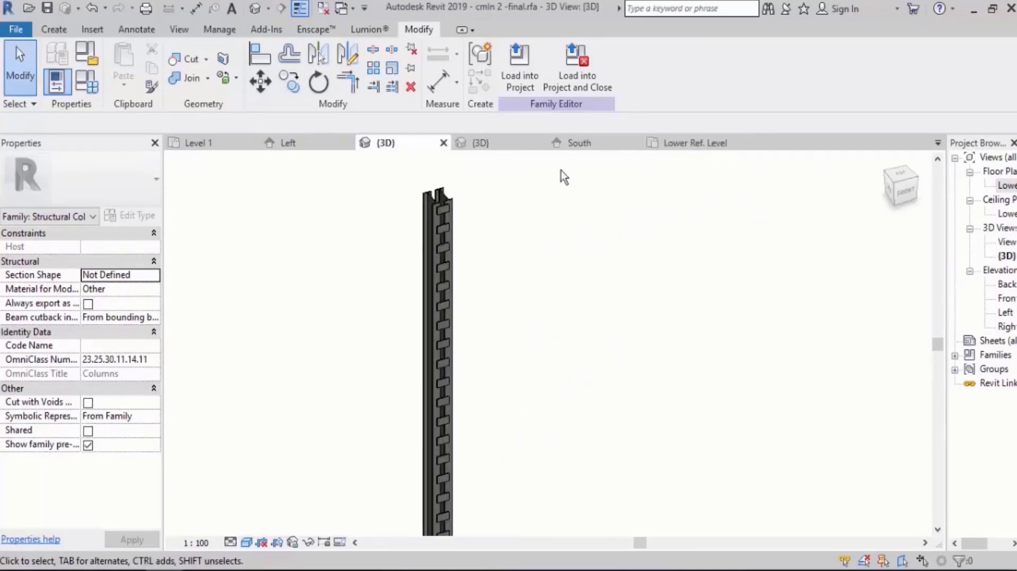
pyautogui.moveTo(552, 241); pyautogui.dragTo(534, 246, button='middle')
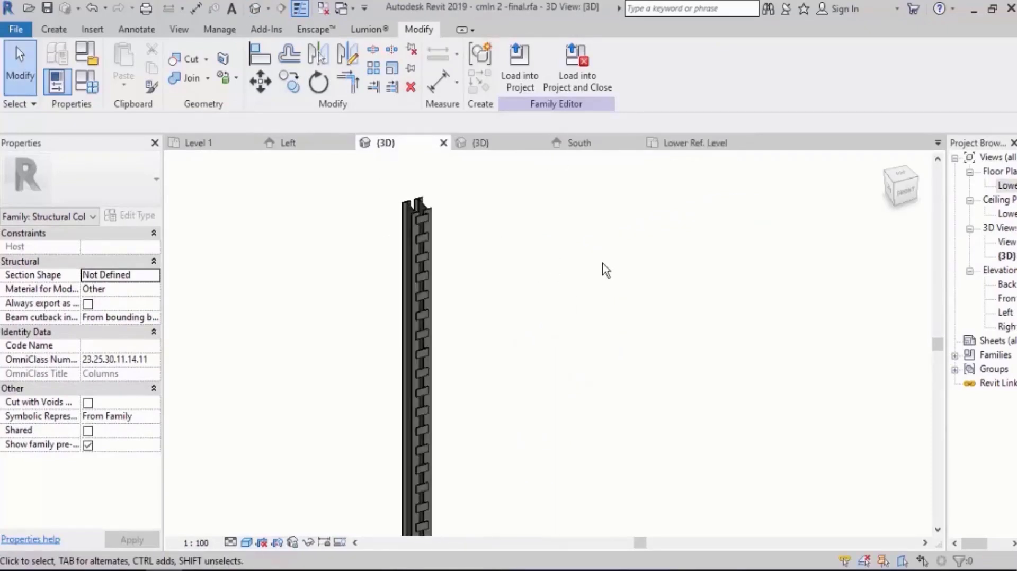
pyautogui.click(530, 82)
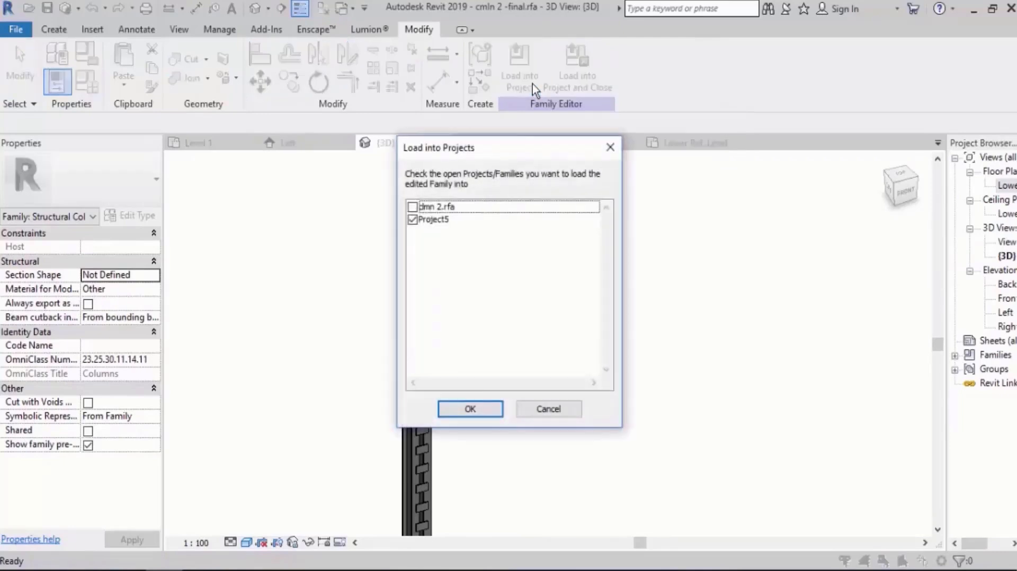
pyautogui.click(470, 408)
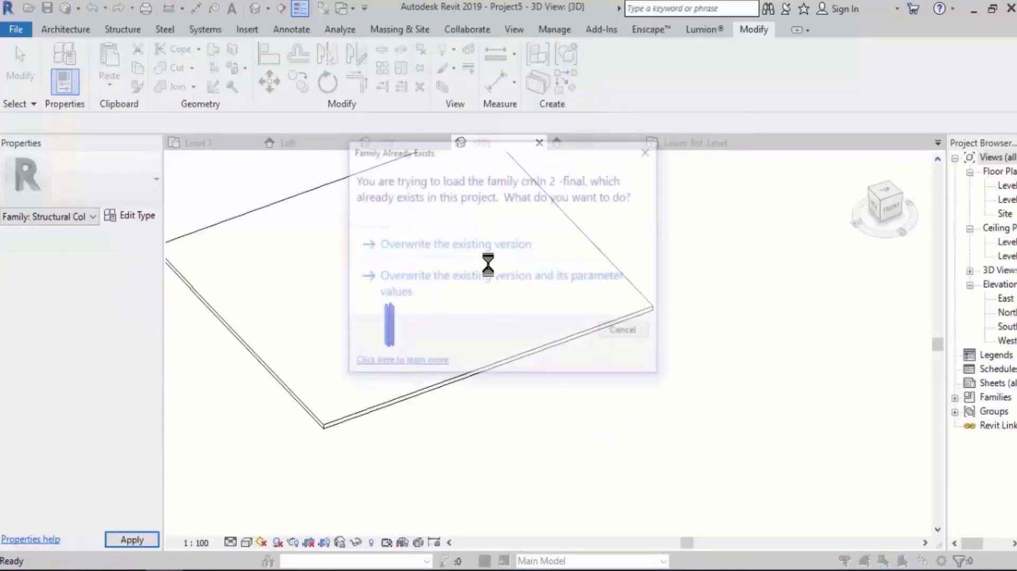
pyautogui.click(440, 248)
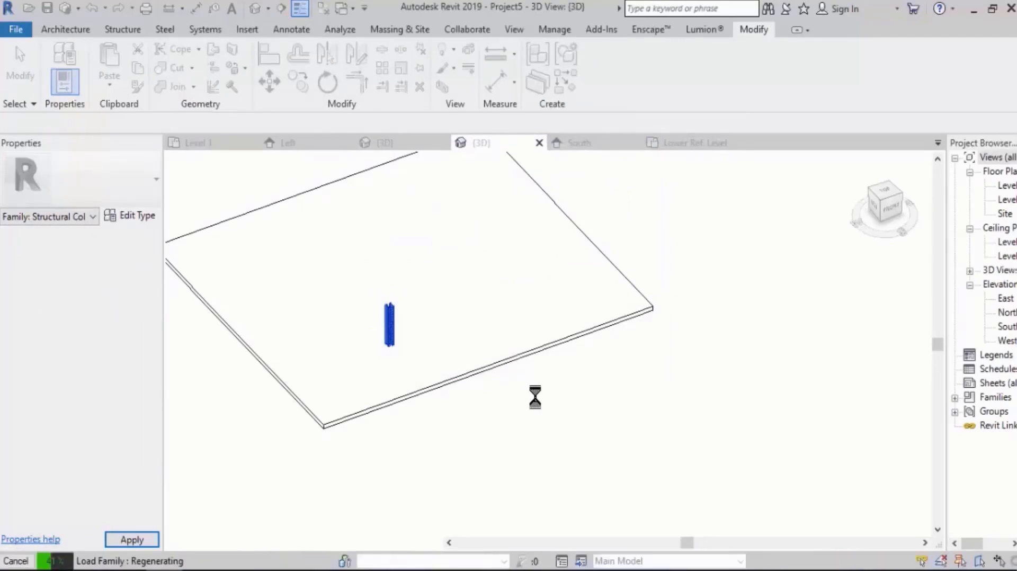
# Set the Width type parameter of the twin column placed in Project5 to 400 and inspect its top end.
pyautogui.scroll(5, 372, 306)
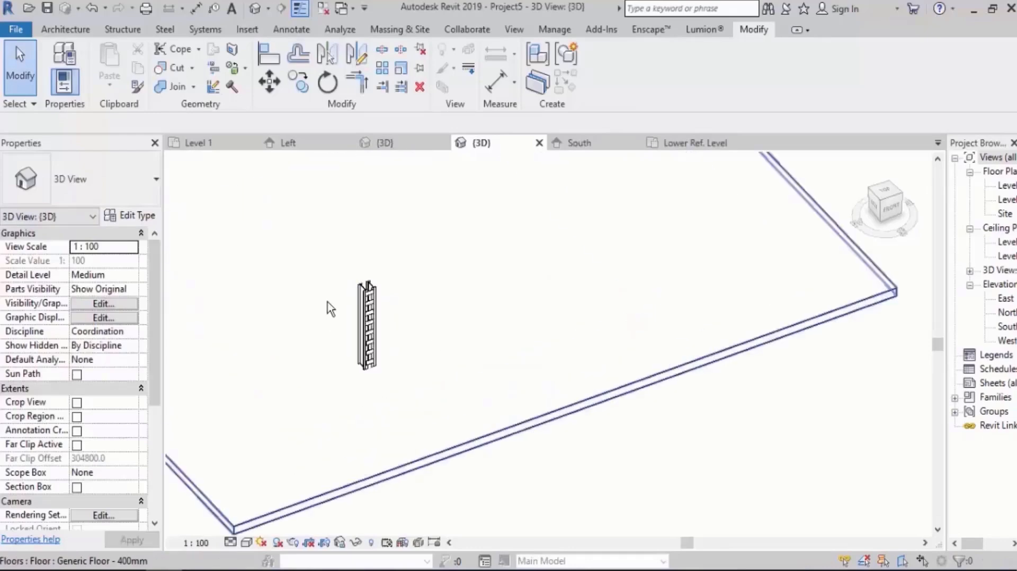
pyautogui.scroll(3, 373, 306)
pyautogui.click(444, 262)
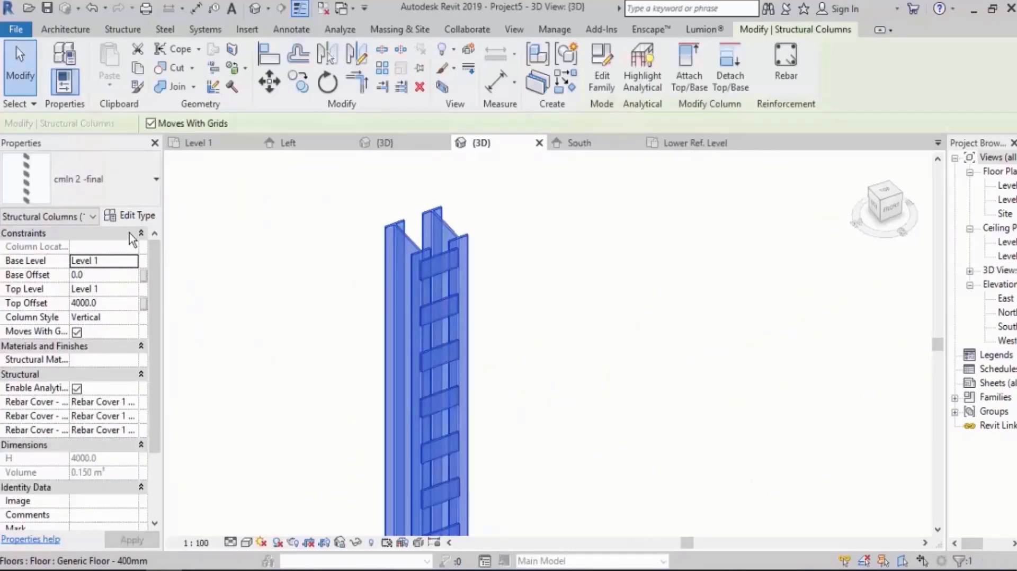
pyautogui.click(134, 216)
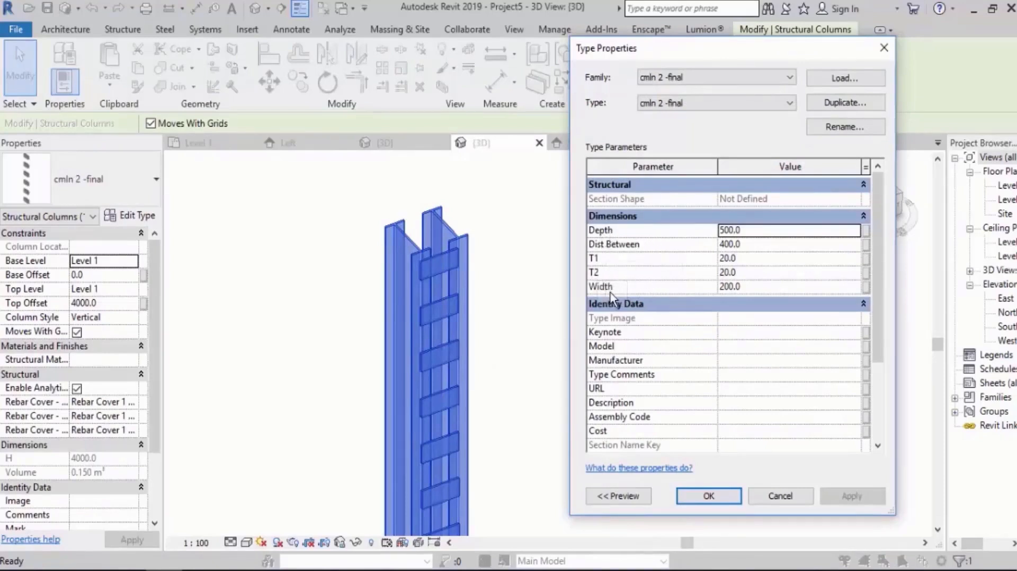
pyautogui.click(760, 287)
pyautogui.write('400.0')
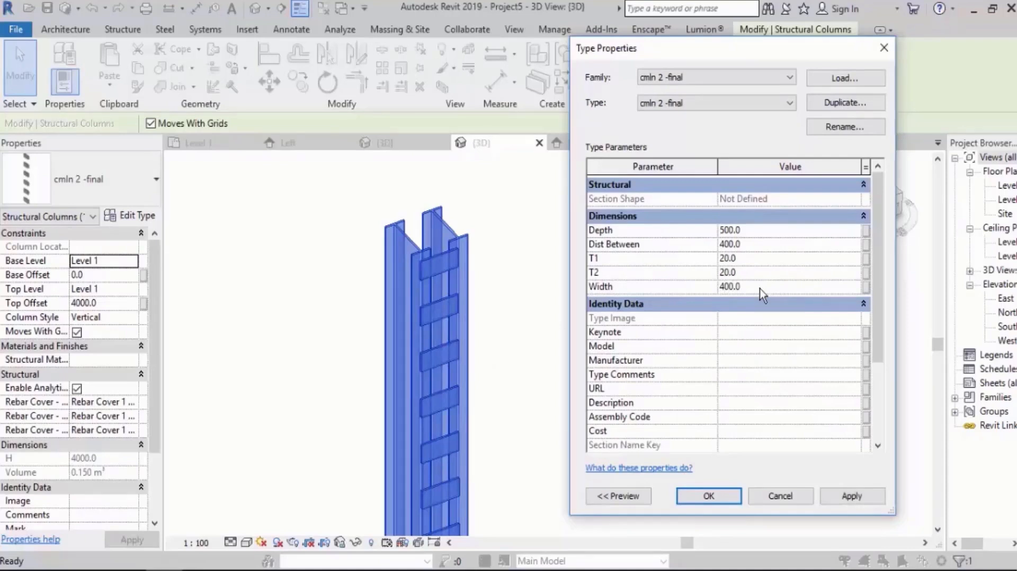
pyautogui.click(849, 495)
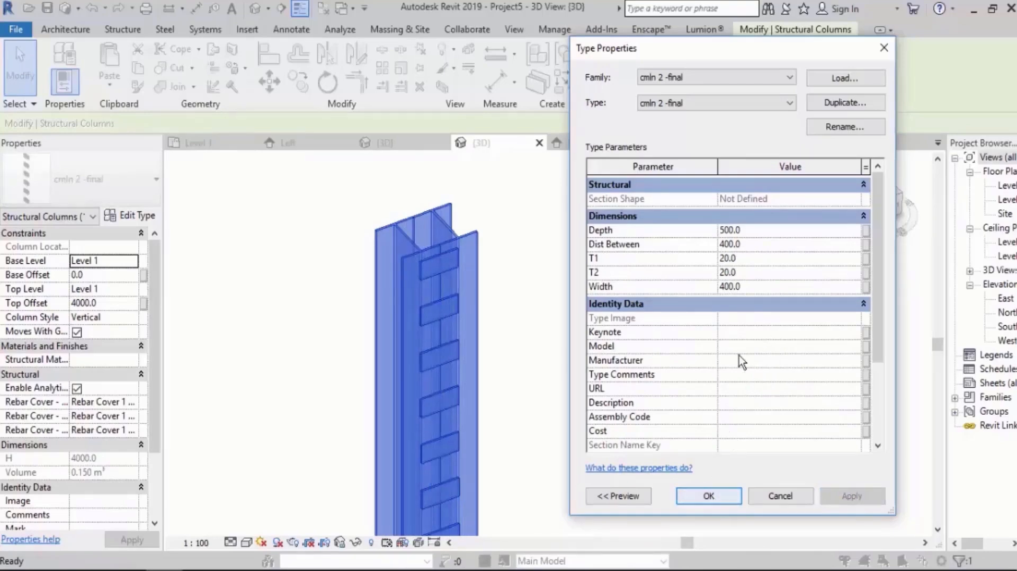
pyautogui.click(709, 496)
pyautogui.click(541, 324)
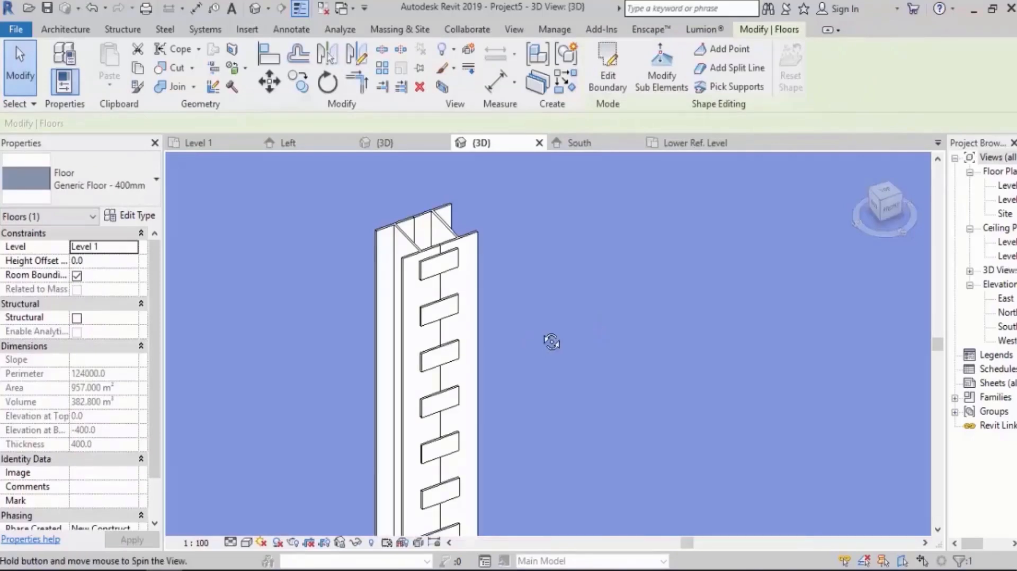
pyautogui.keyDown('shift'); pyautogui.moveTo(551, 342); pyautogui.dragTo(582, 344, button='middle'); pyautogui.keyUp('shift')
pyautogui.press('Escape')
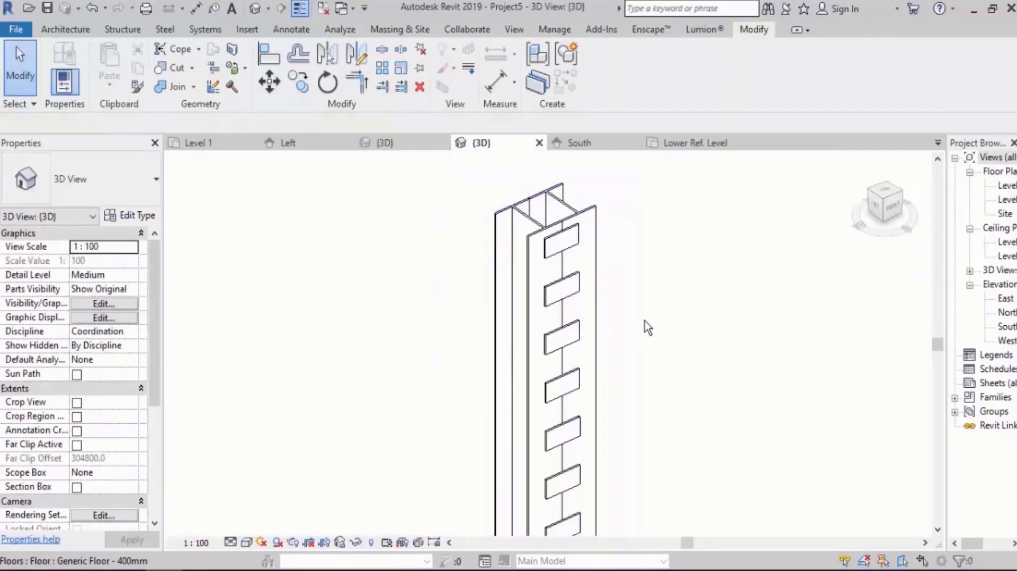
# Undo the twin column's last Width change.
pyautogui.press('s')
pyautogui.press('d')
pyautogui.hotkey('ctrl', 'z')
pyautogui.hotkey('ctrl', 'z')
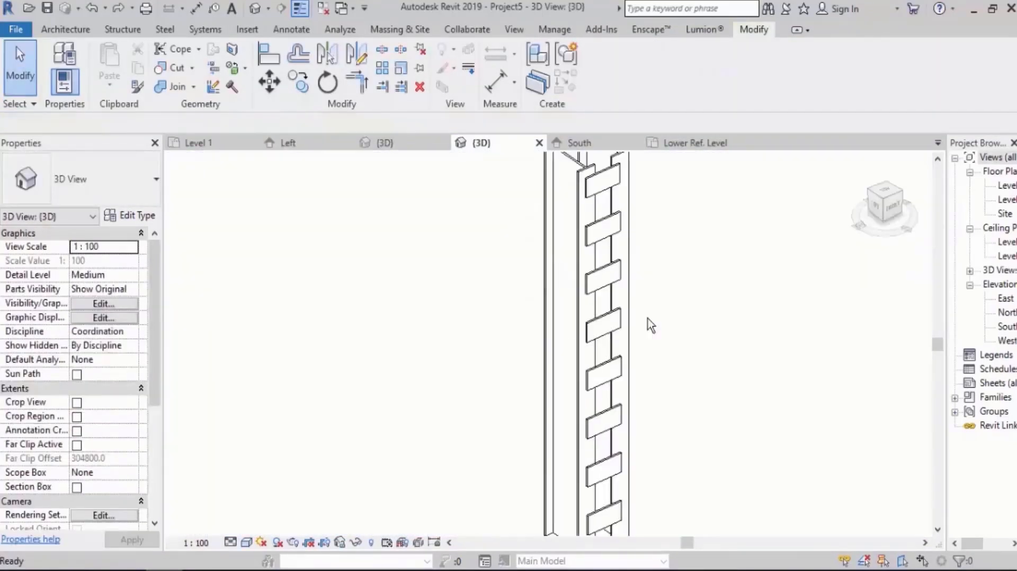
# Display the Project5 3D view in the Shaded visual style.
pyautogui.scroll(-2, 649, 295)
pyautogui.keyDown('shift'); pyautogui.moveTo(665, 292); pyautogui.dragTo(654, 294, button='middle'); pyautogui.keyUp('shift')
pyautogui.scroll(2, 512, 279)
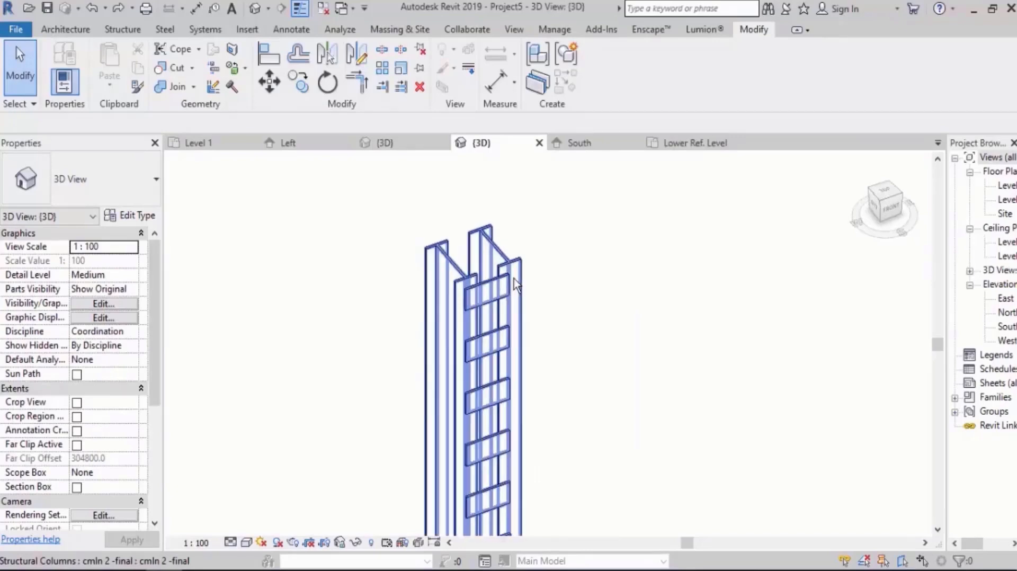
pyautogui.press('s')
pyautogui.press('d')
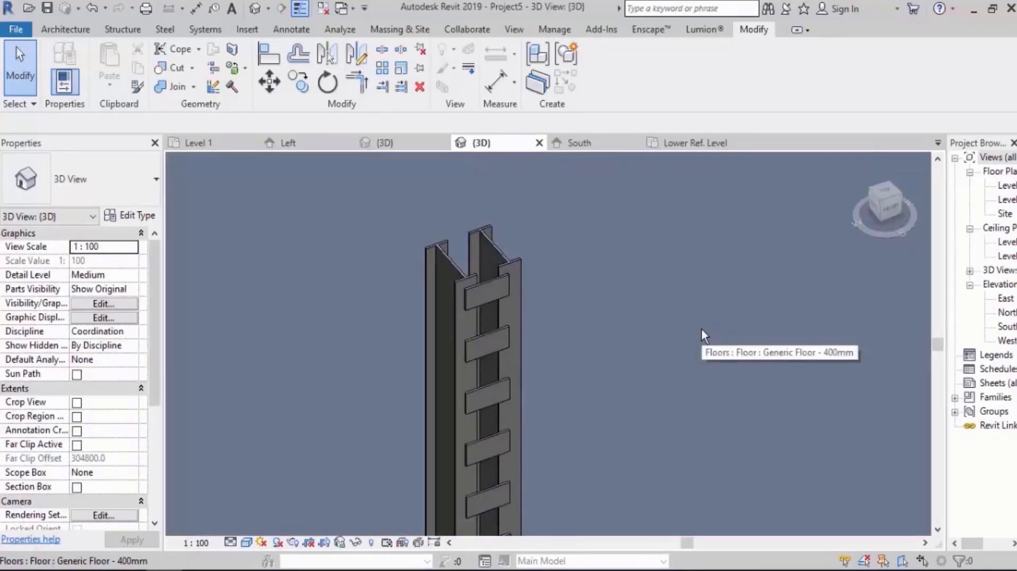
# Open the twin column family for editing, and from it open the nested clmn 2 family in a 3D view.
pyautogui.click(521, 249)
pyautogui.click(602, 77)
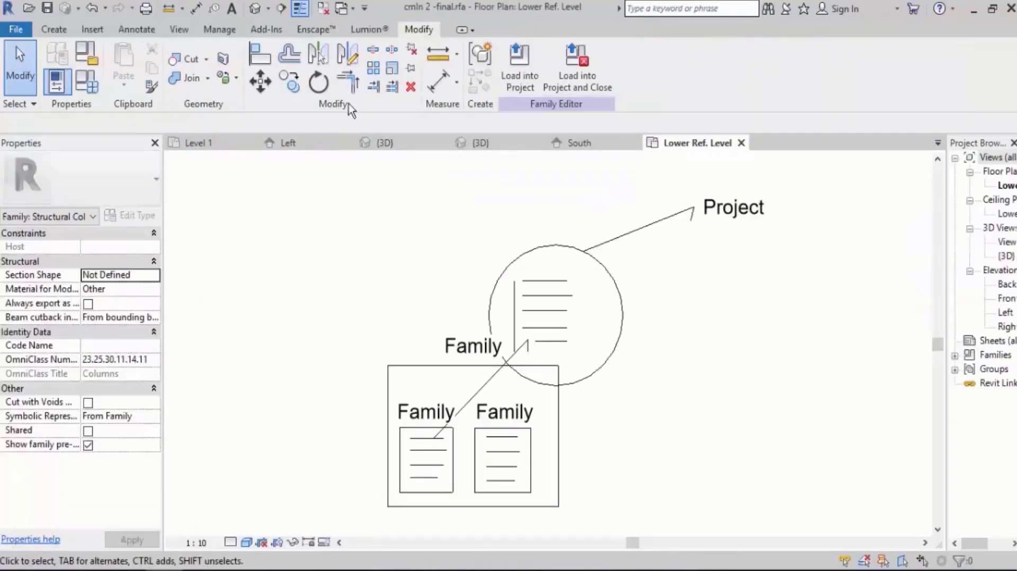
pyautogui.click(256, 9)
pyautogui.scroll(5, 418, 202)
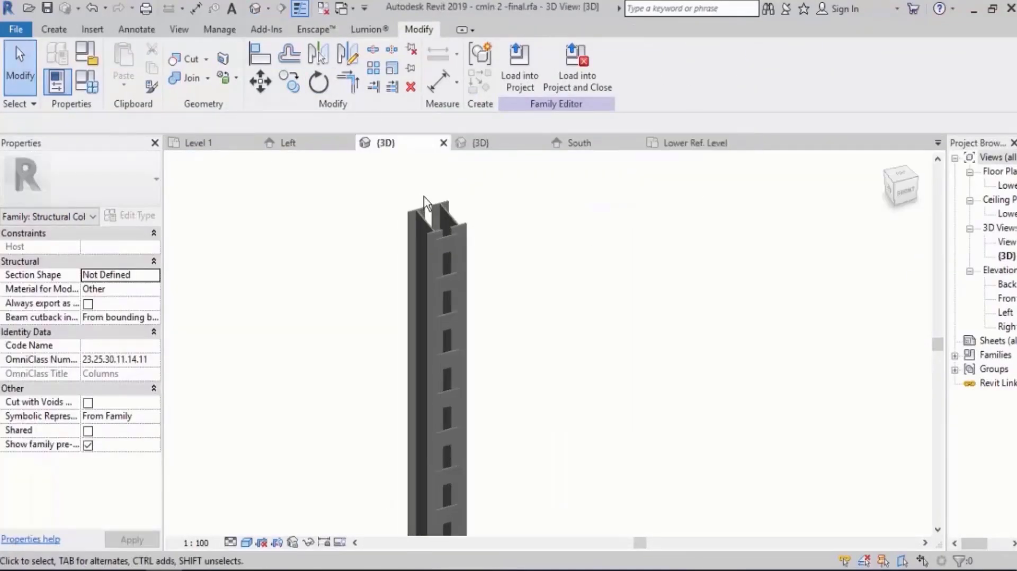
pyautogui.click(473, 234)
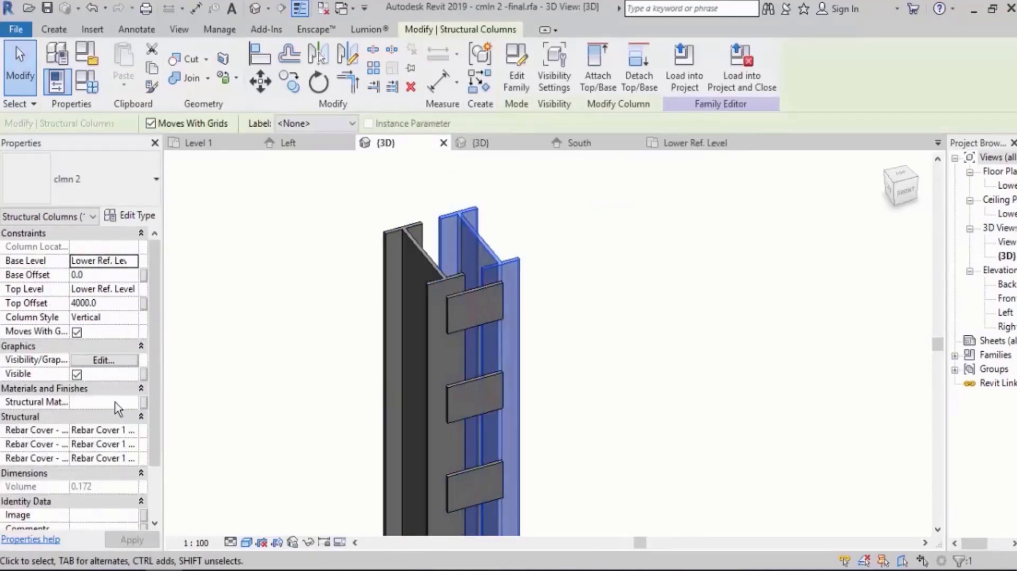
pyautogui.click(518, 79)
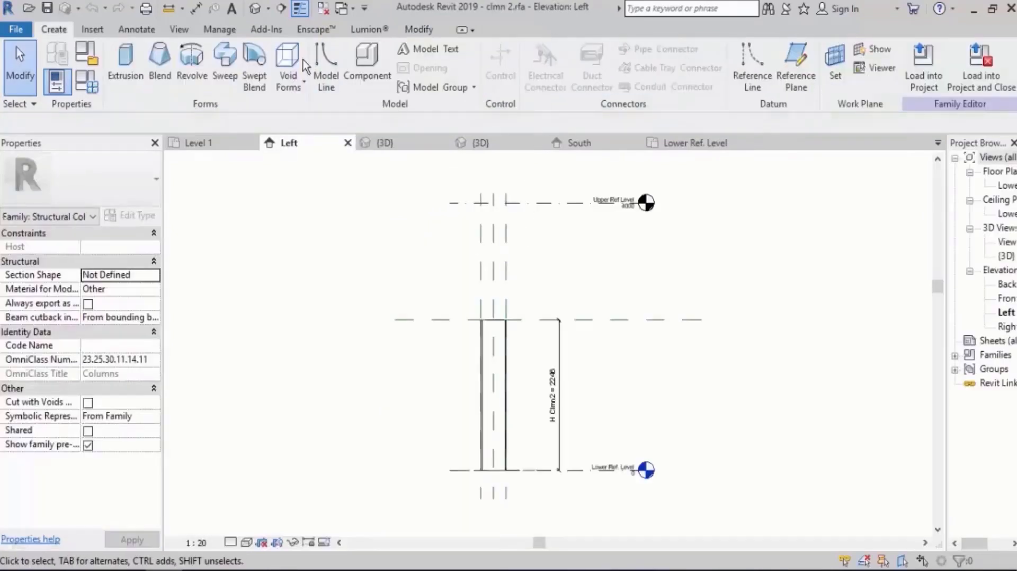
pyautogui.click(259, 14)
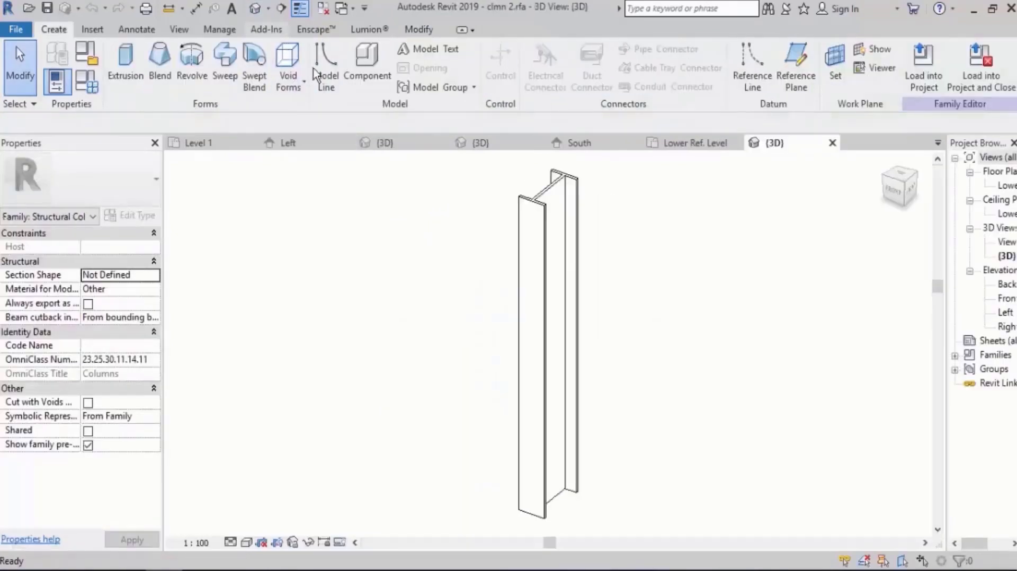
# Associate the clmn 2 extrusion's Material with the existing Structural Material family parameter.
pyautogui.click(541, 206)
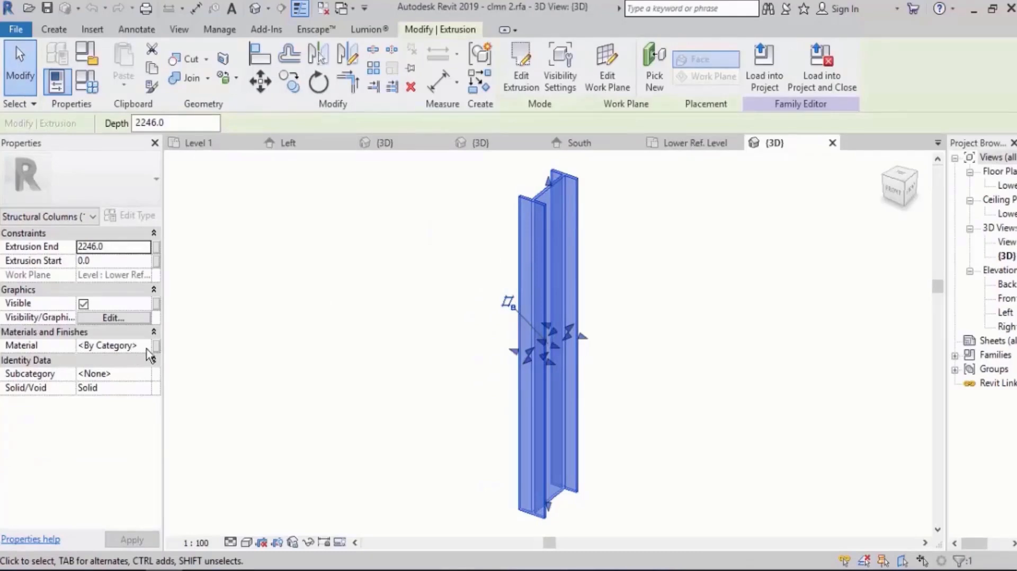
pyautogui.click(157, 344)
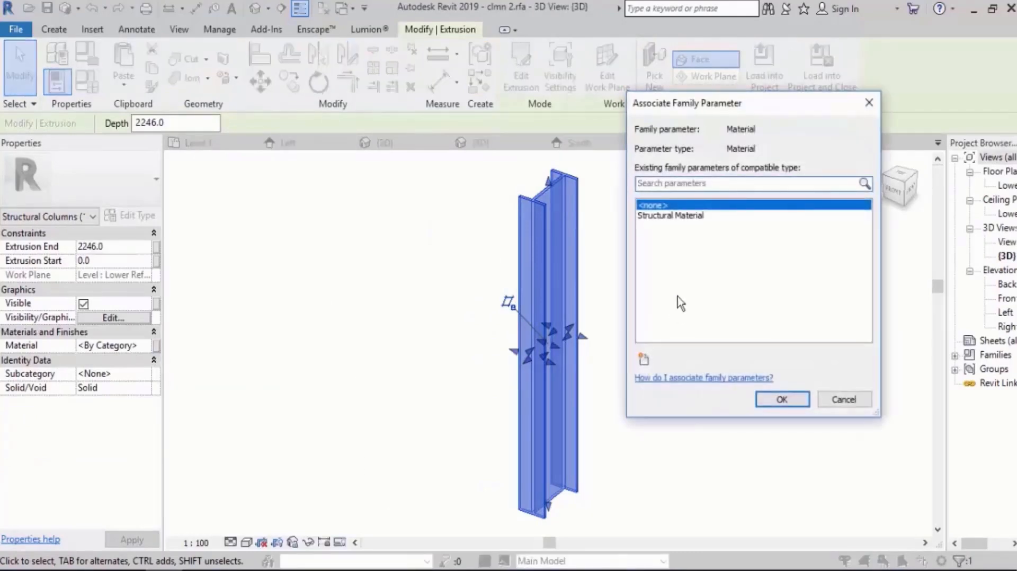
pyautogui.click(683, 216)
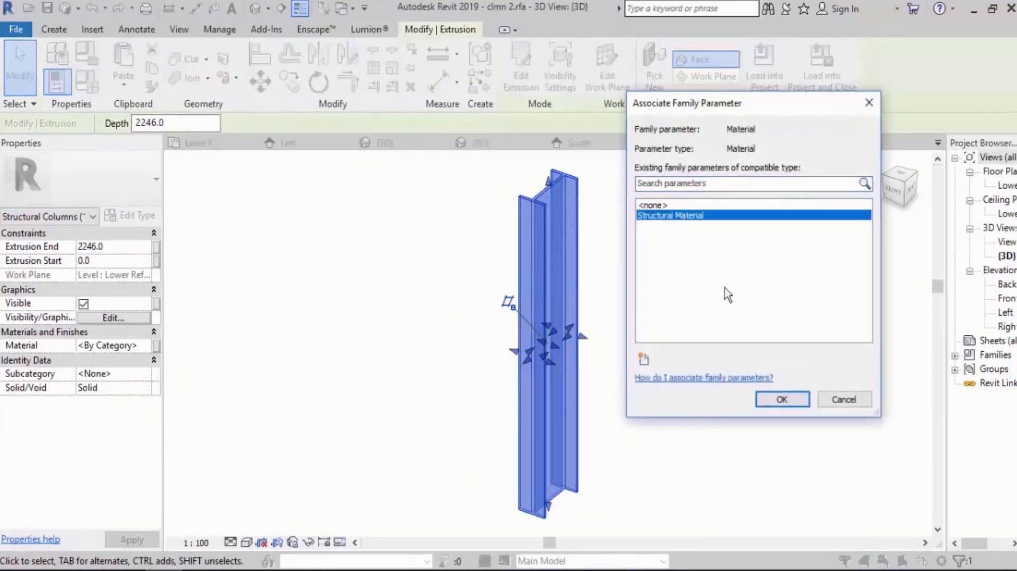
pyautogui.click(776, 396)
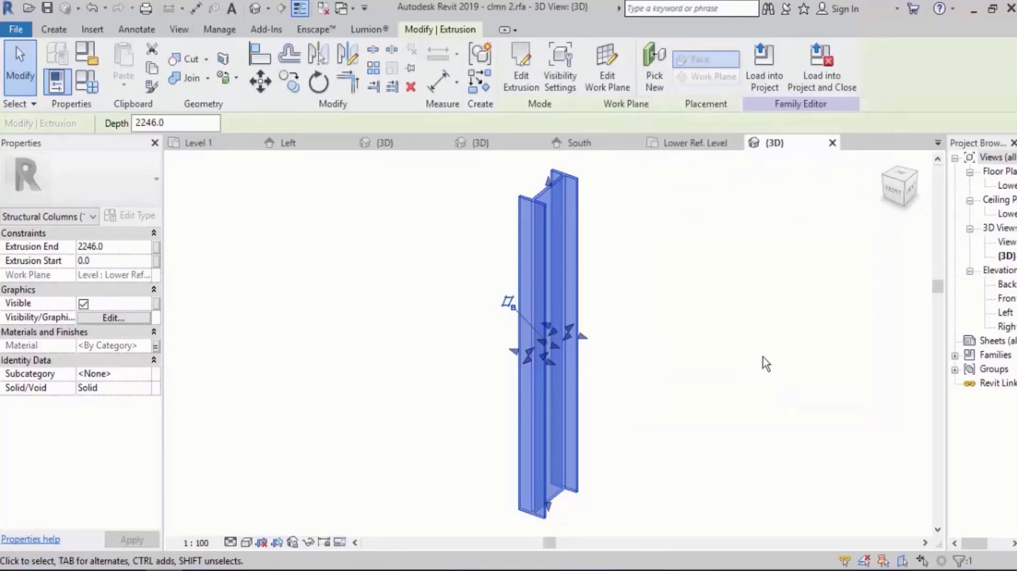
pyautogui.click(772, 323)
# Load clmn 2 into cmln 2 -final.rfa only, leaving out Project5, and overwrite the existing version.
pyautogui.click(521, 66)
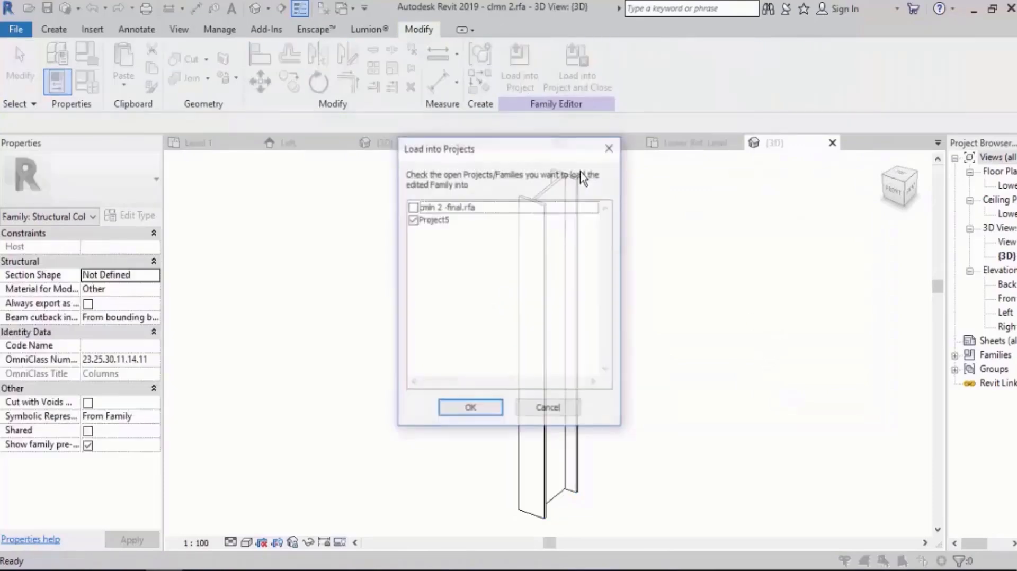
pyautogui.click(413, 219)
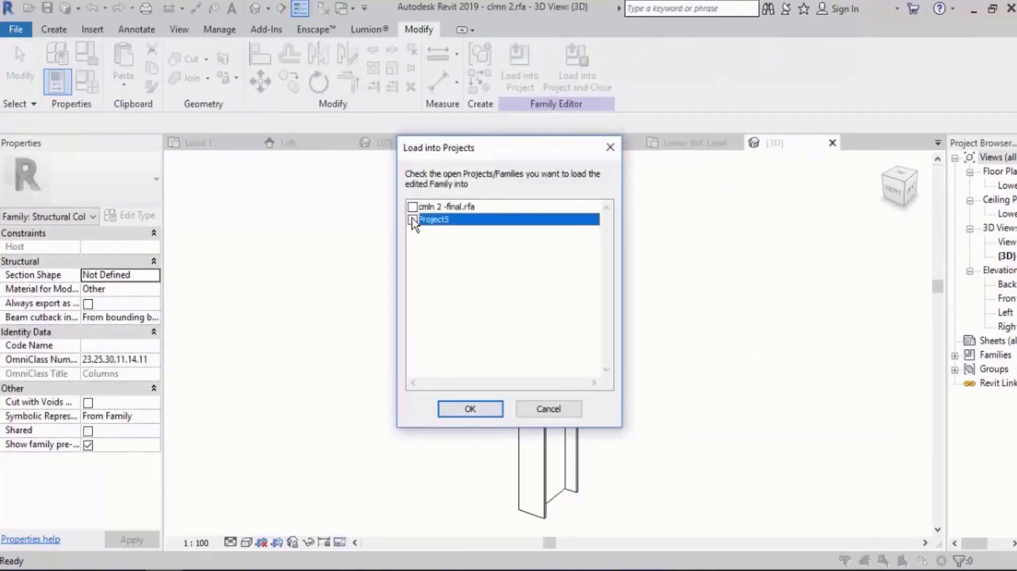
pyautogui.click(412, 207)
pyautogui.click(481, 408)
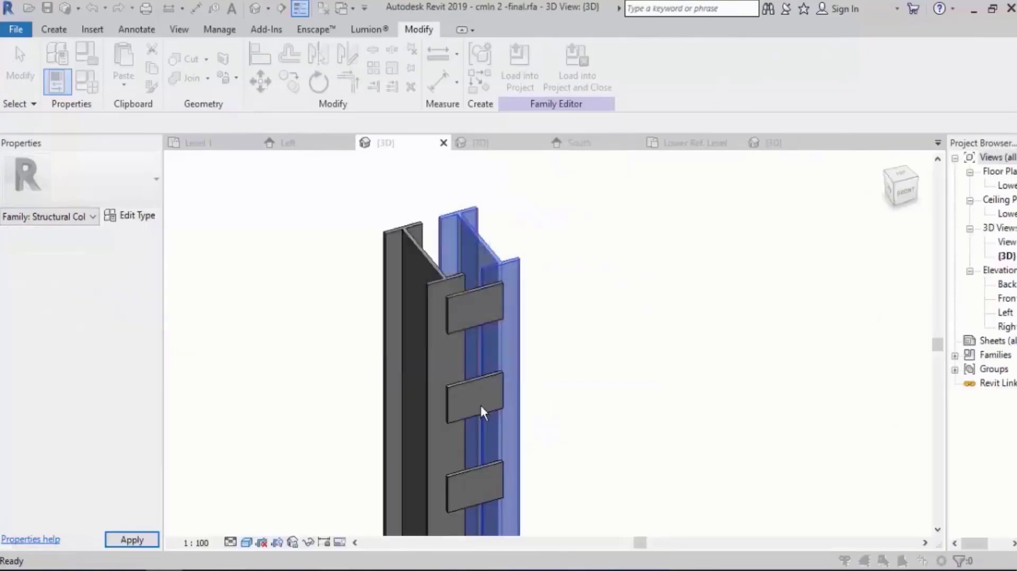
pyautogui.click(418, 245)
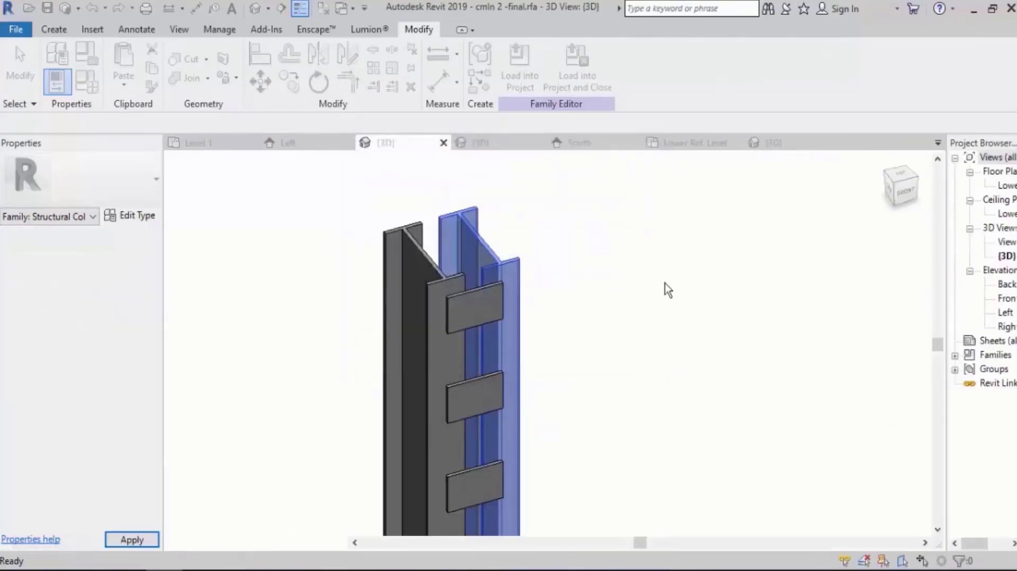
# Associate the nested clmn 2 column's Structural Material with the host family's Structural Material parameter.
pyautogui.click(504, 260)
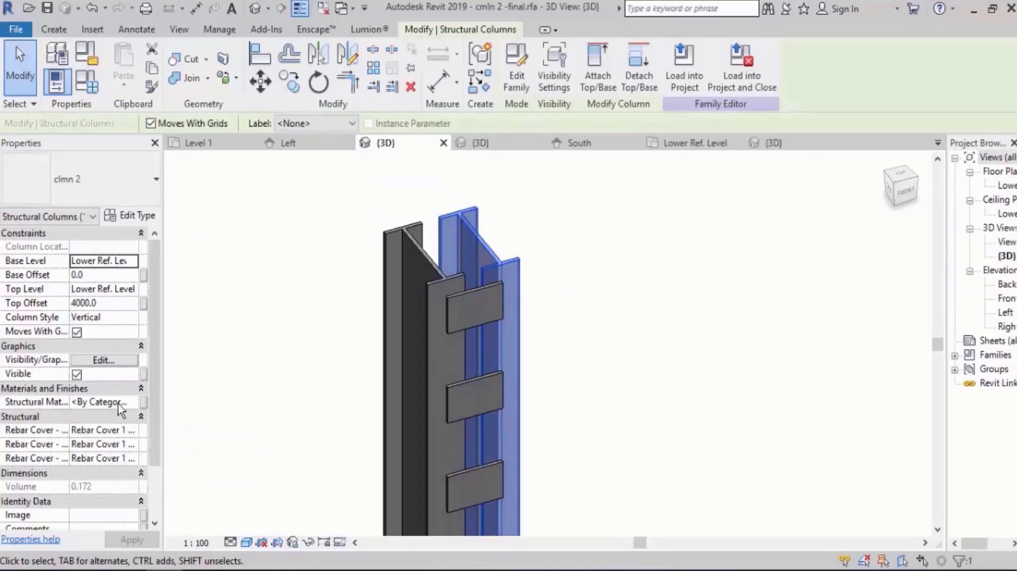
pyautogui.click(143, 403)
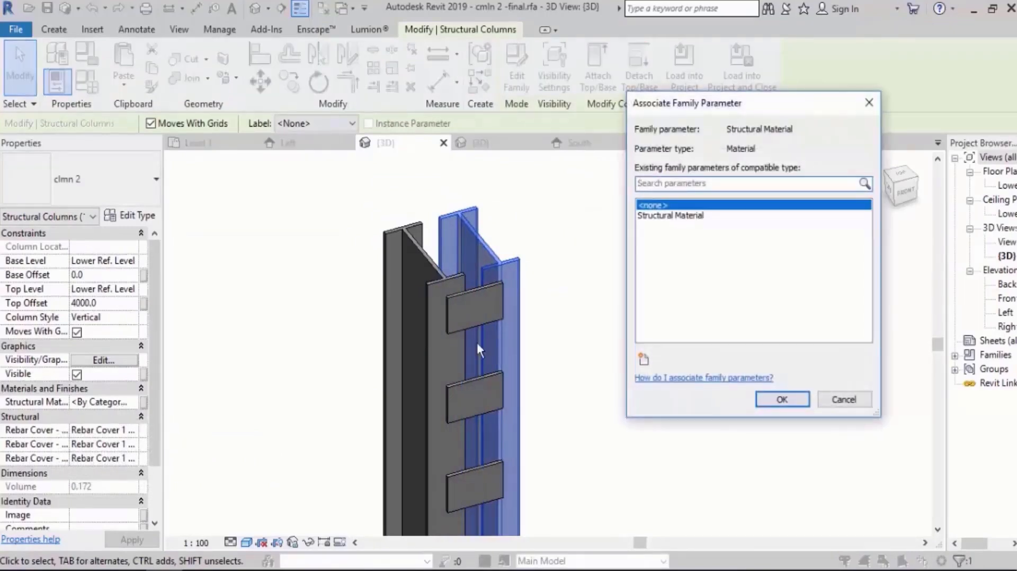
pyautogui.click(662, 215)
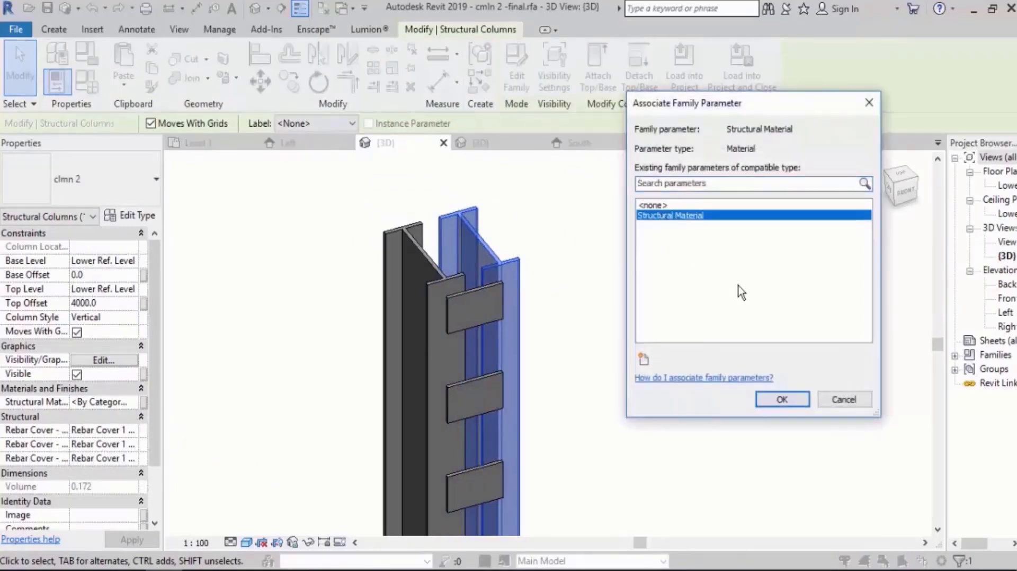
pyautogui.click(766, 403)
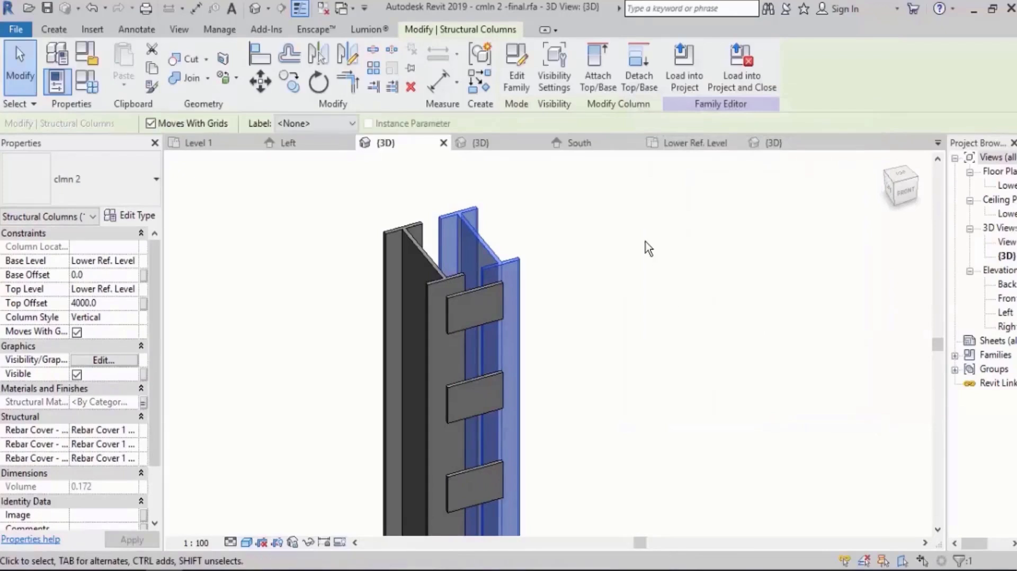
pyautogui.press('Escape')
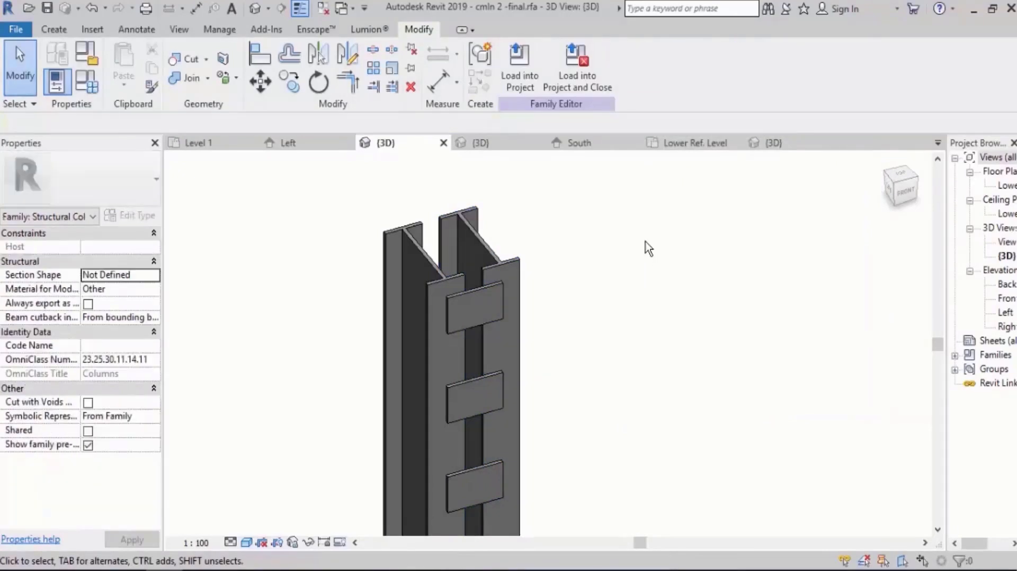
# Load the cmln 2 -final family into Project5 only, overwriting the existing version.
pyautogui.click(521, 69)
pyautogui.click(412, 220)
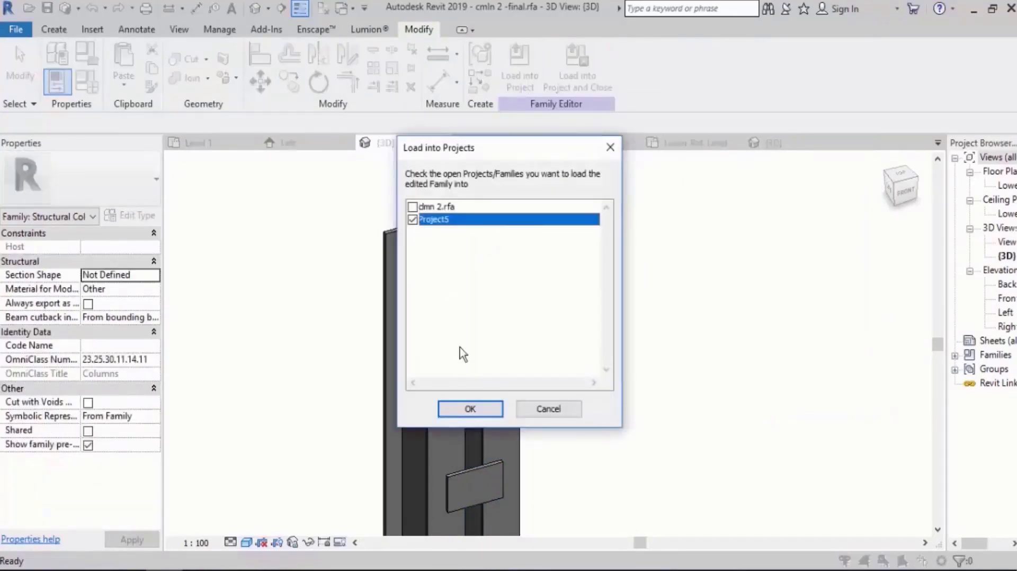
pyautogui.click(466, 408)
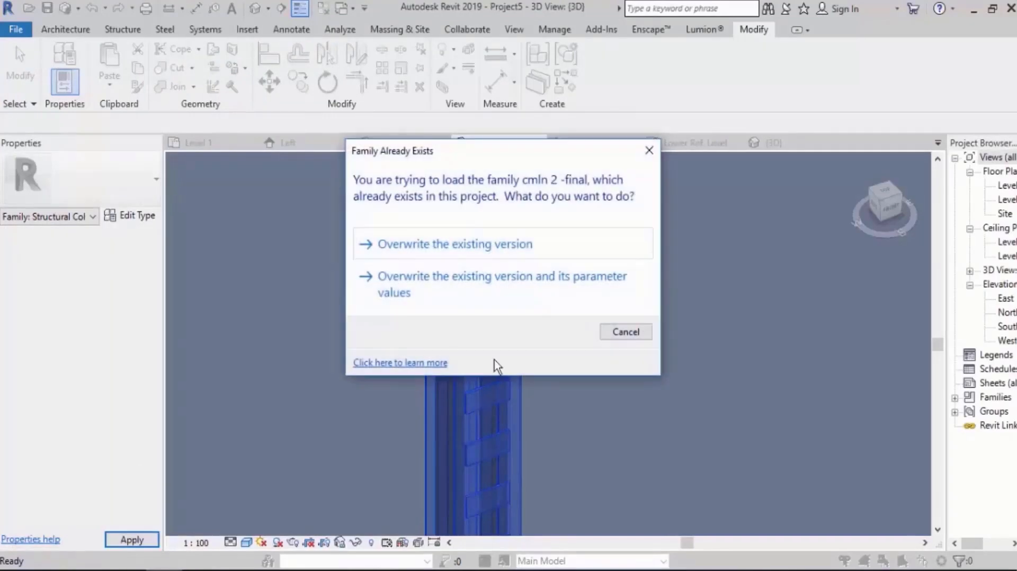
pyautogui.click(470, 241)
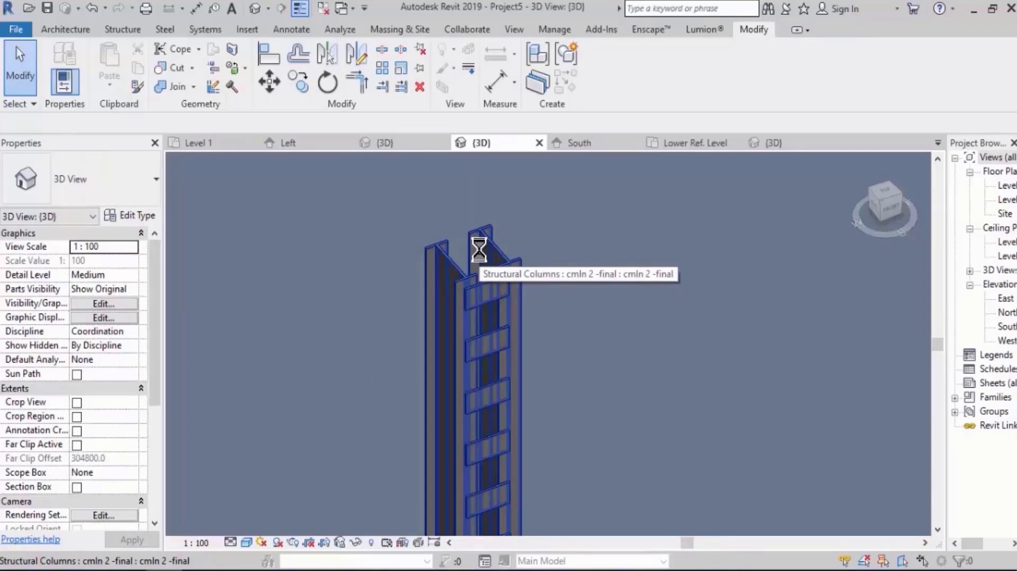
# Select the reloaded twin column in Project5 and check its Structural Material property.
pyautogui.click(494, 248)
pyautogui.moveTo(509, 326); pyautogui.dragTo(477, 307, button='middle')
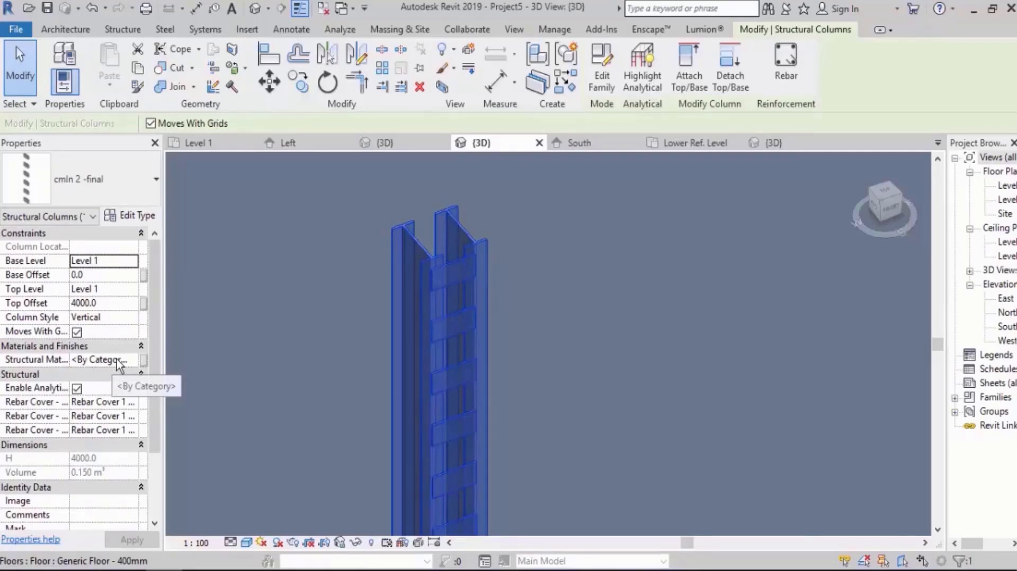
pyautogui.click(598, 84)
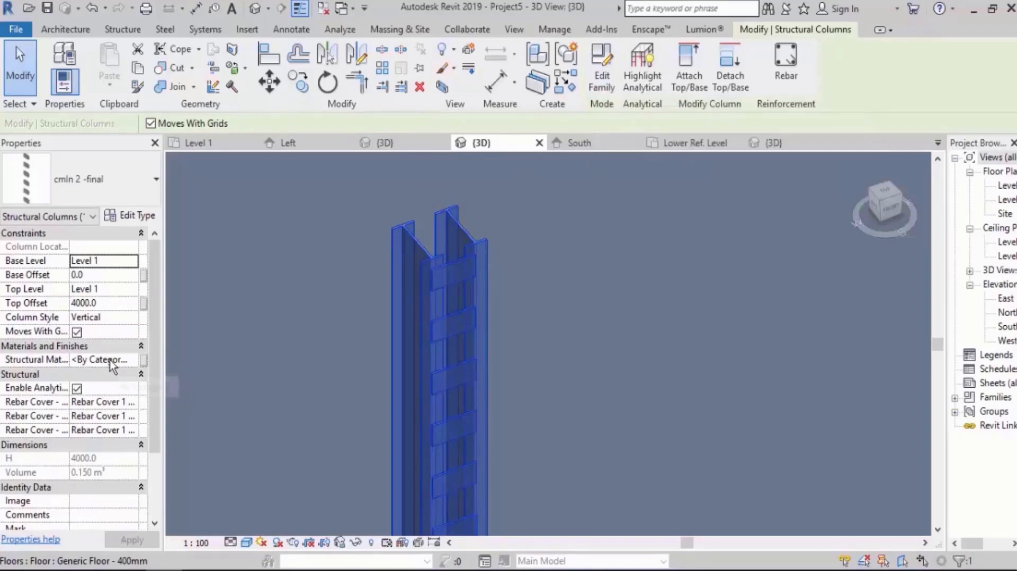